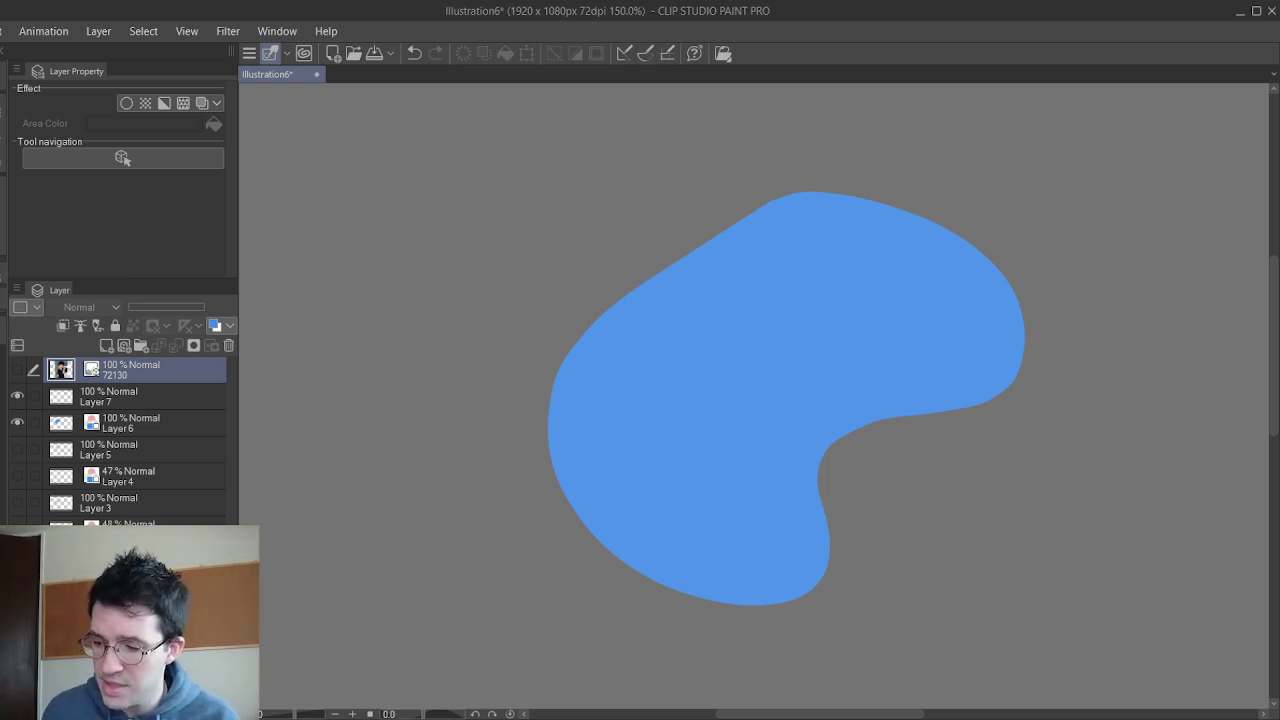
# - Add a new layer above the 72130 image layer, and make Layer 7 the active drawing layer
pyautogui.click(106, 345)
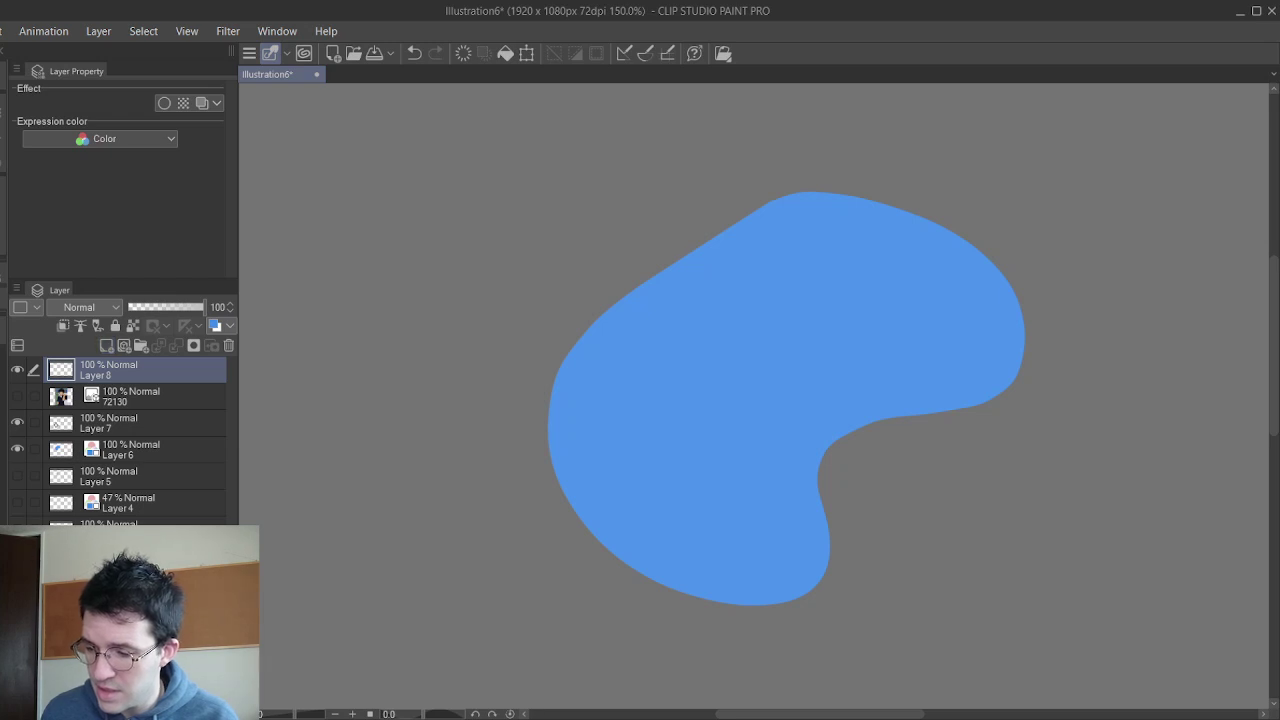
pyautogui.click(104, 420)
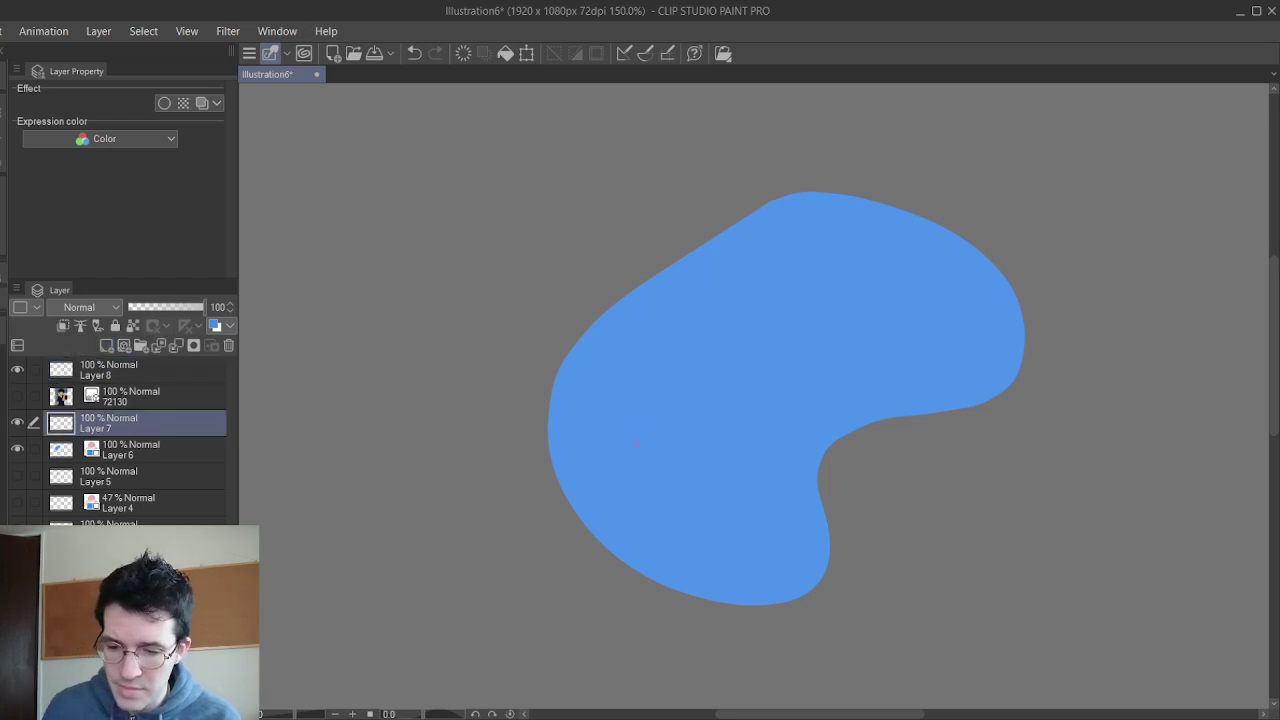
# - Draw a patch of crossing wavy lines and a trail of five ovals across the blue shape on Layer 7
pyautogui.moveTo(601, 418)
pyautogui.mouseDown()
pyautogui.moveTo(622, 441)
pyautogui.moveTo(589, 469)
pyautogui.moveTo(604, 486)
pyautogui.moveTo(644, 469)
pyautogui.moveTo(663, 485)
pyautogui.moveTo(687, 461)
pyautogui.moveTo(641, 403)
pyautogui.moveTo(639, 478)
pyautogui.moveTo(680, 454)
pyautogui.moveTo(621, 388)
pyautogui.moveTo(596, 422)
pyautogui.moveTo(597, 449)
pyautogui.moveTo(659, 390)
pyautogui.moveTo(675, 419)
pyautogui.moveTo(581, 470)
pyautogui.mouseUp()
pyautogui.click(414, 53)
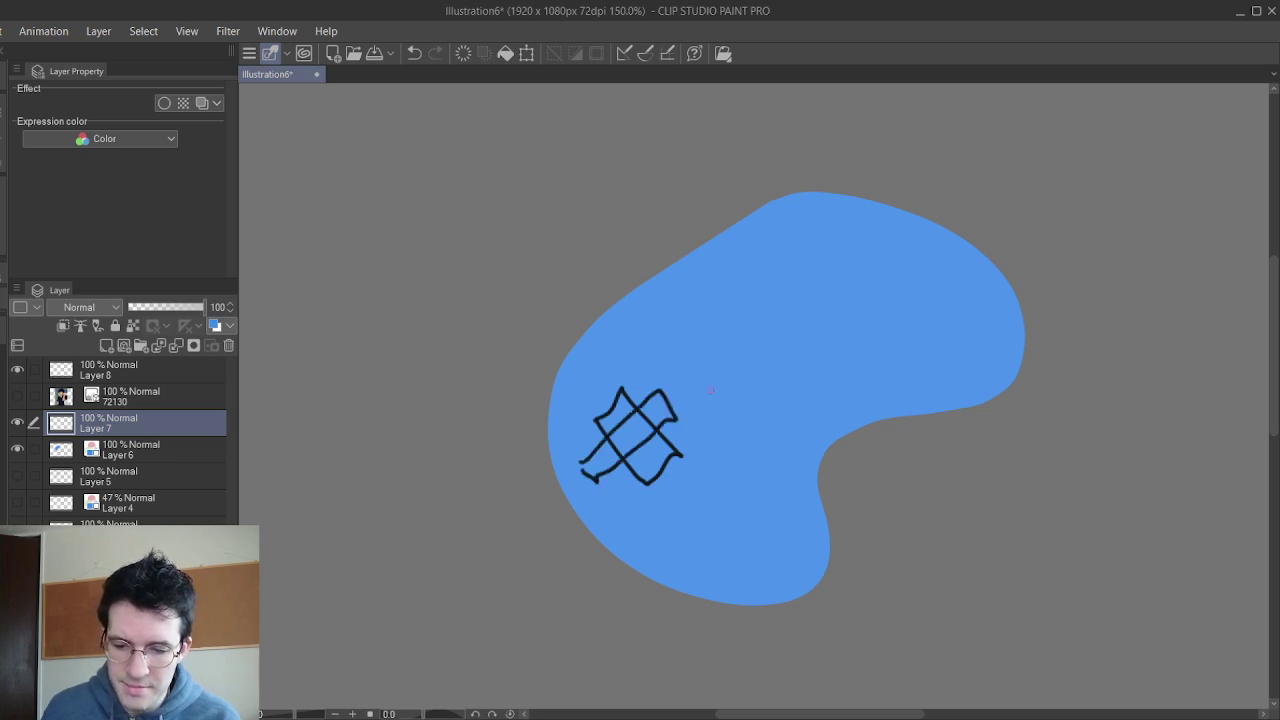
pyautogui.moveTo(737, 379); pyautogui.dragTo(706, 420)
pyautogui.moveTo(800, 344); pyautogui.dragTo(769, 366)
pyautogui.moveTo(860, 345)
pyautogui.mouseDown()
pyautogui.moveTo(849, 366)
pyautogui.moveTo(860, 346)
pyautogui.mouseUp()
pyautogui.moveTo(868, 303)
pyautogui.mouseDown()
pyautogui.moveTo(877, 323)
pyautogui.moveTo(858, 313)
pyautogui.mouseUp()
pyautogui.moveTo(895, 236)
pyautogui.mouseDown()
pyautogui.moveTo(908, 262)
pyautogui.moveTo(905, 231)
pyautogui.mouseUp()
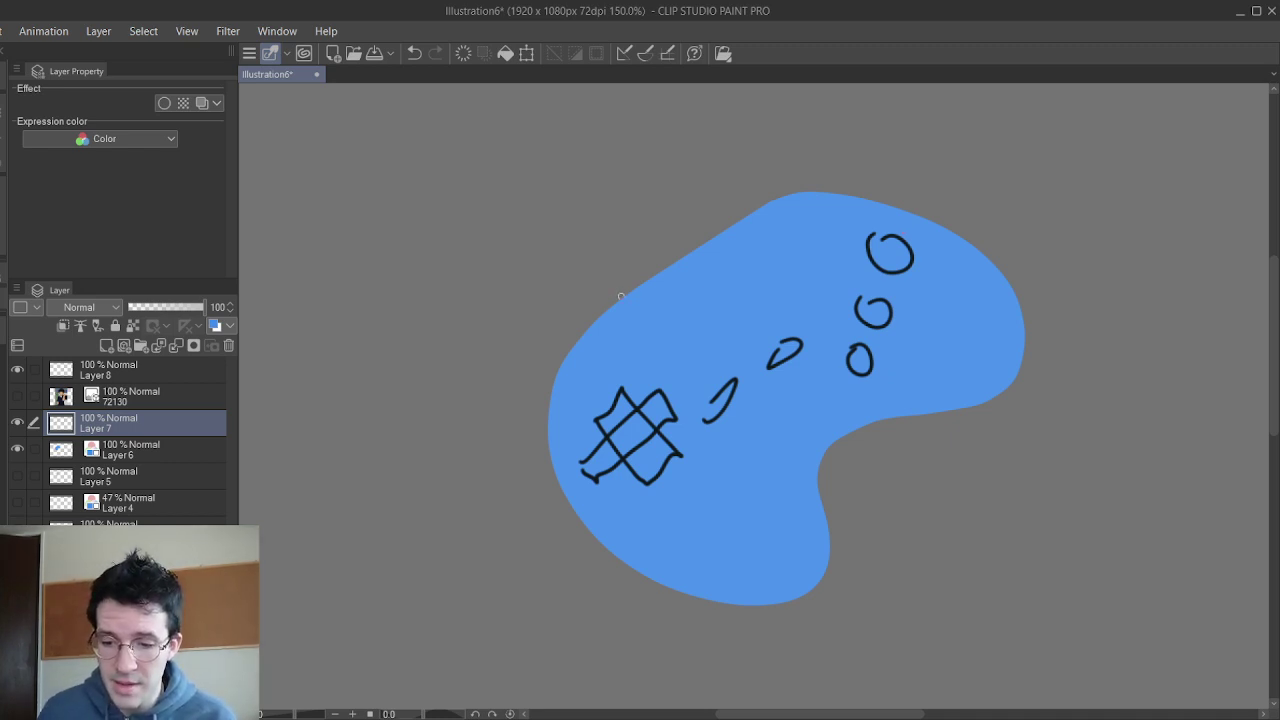
# - Draw two bumps along the blue shape's upper-left edge, then clear all line work from Layer 7
pyautogui.moveTo(620, 296)
pyautogui.mouseDown()
pyautogui.moveTo(575, 312)
pyautogui.moveTo(557, 353)
pyautogui.mouseUp()
pyautogui.moveTo(738, 230)
pyautogui.mouseDown()
pyautogui.moveTo(762, 188)
pyautogui.moveTo(782, 193)
pyautogui.mouseUp()
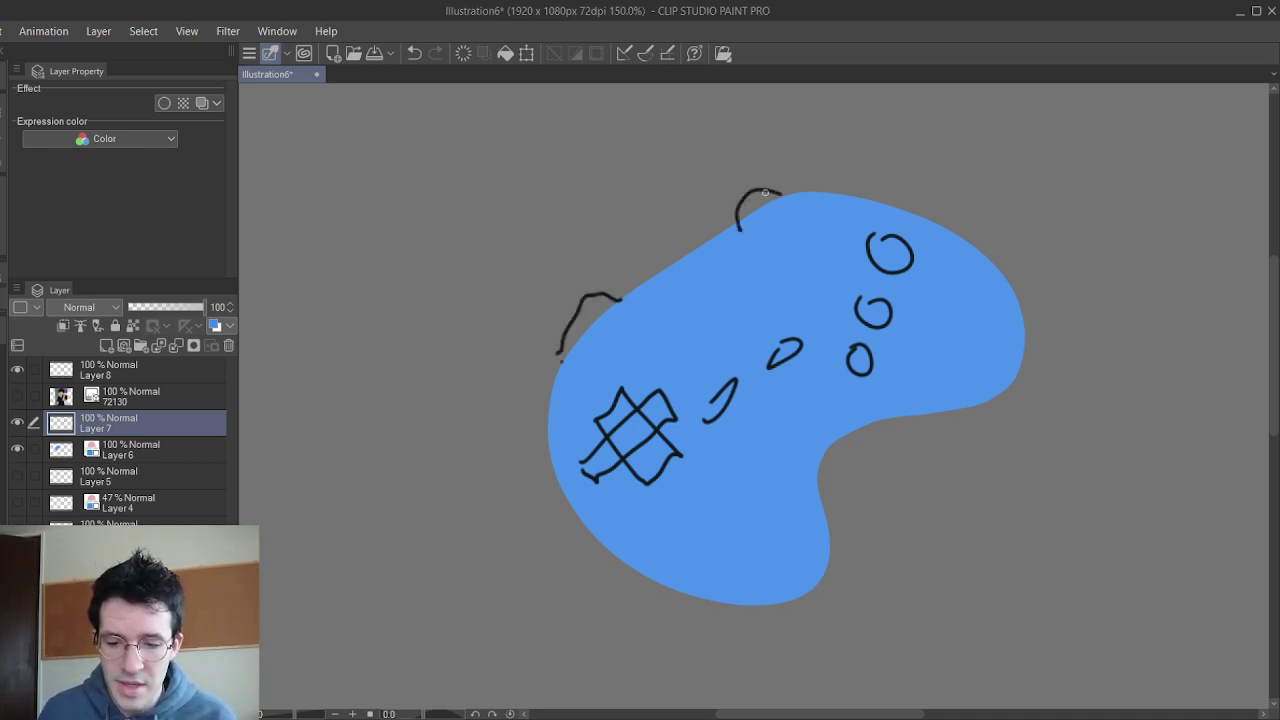
pyautogui.press('Delete')
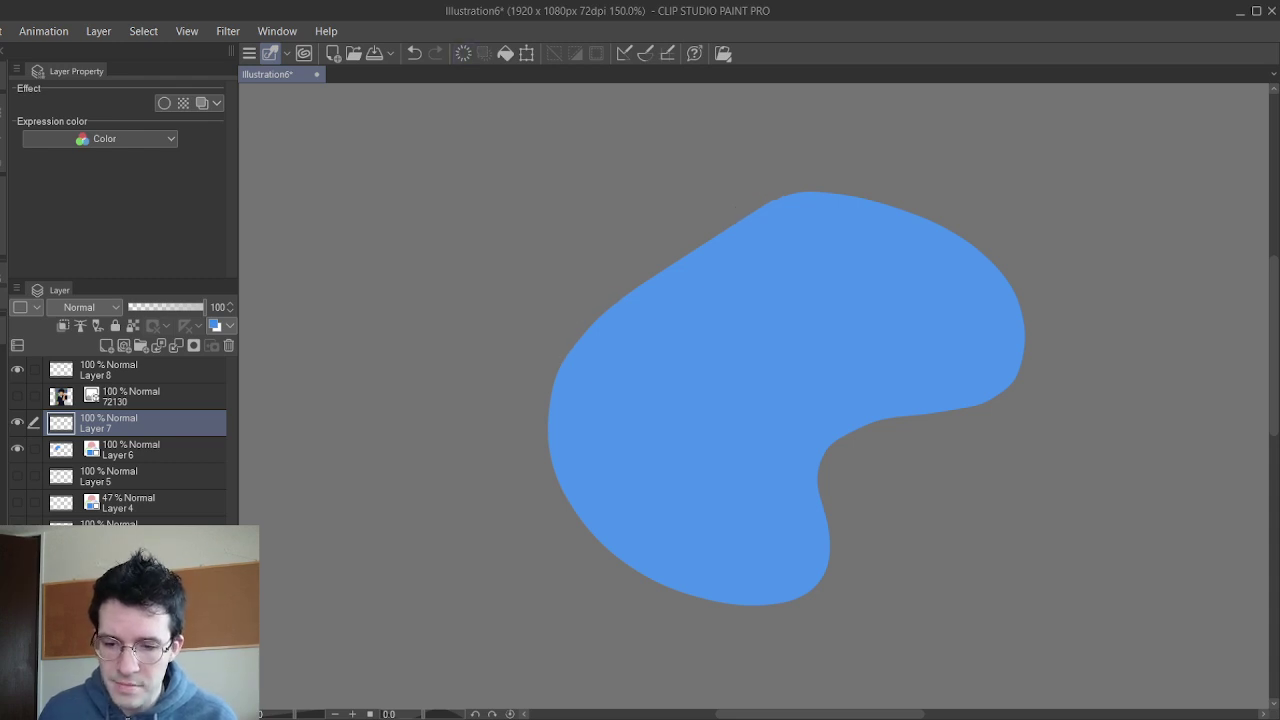
# - Turn the blue shape into a dog's head by drawing a large floppy ear, an eye, a mouth and a nose
pyautogui.moveTo(812, 198)
pyautogui.mouseDown()
pyautogui.moveTo(789, 351)
pyautogui.moveTo(659, 279)
pyautogui.mouseUp()
pyautogui.moveTo(888, 292)
pyautogui.mouseDown()
pyautogui.moveTo(906, 296)
pyautogui.moveTo(889, 288)
pyautogui.mouseUp()
pyautogui.moveTo(932, 380); pyautogui.dragTo(977, 404)
pyautogui.moveTo(1022, 284); pyautogui.dragTo(1035, 302)
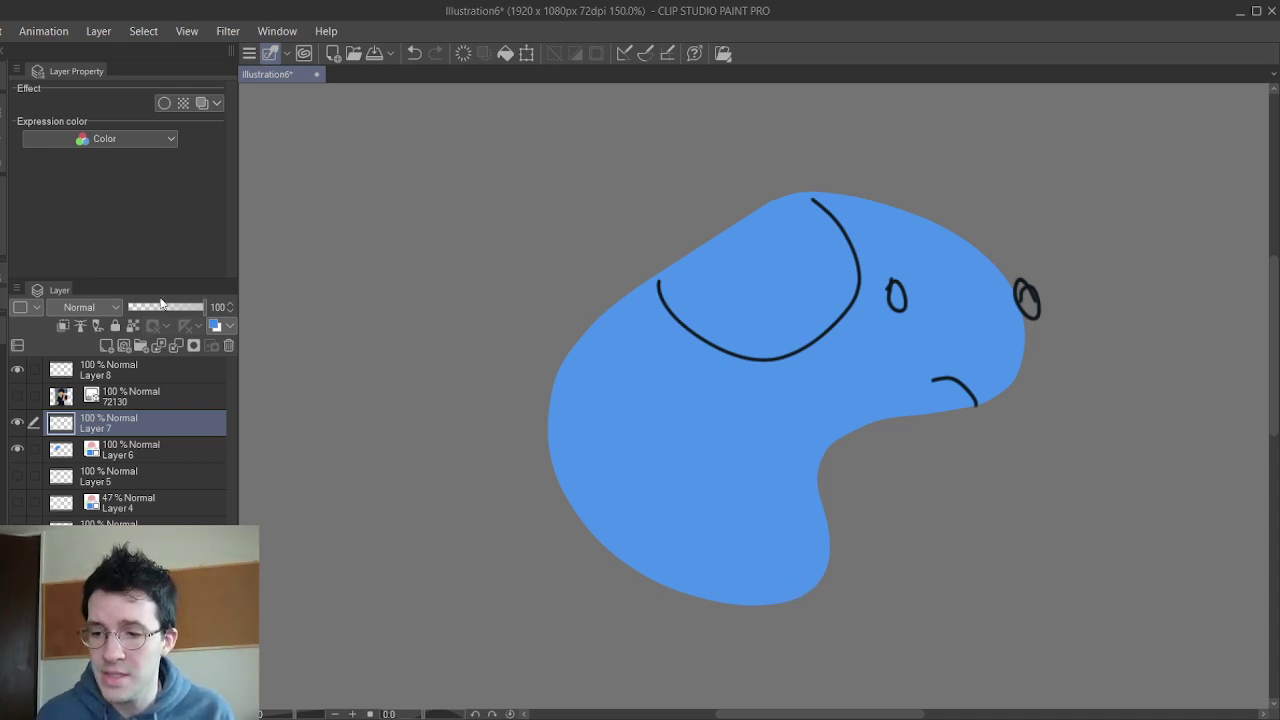
# - Clear the dog line work from Layer 7 and hide the blue shape on Layer 6
pyautogui.click(463, 53)
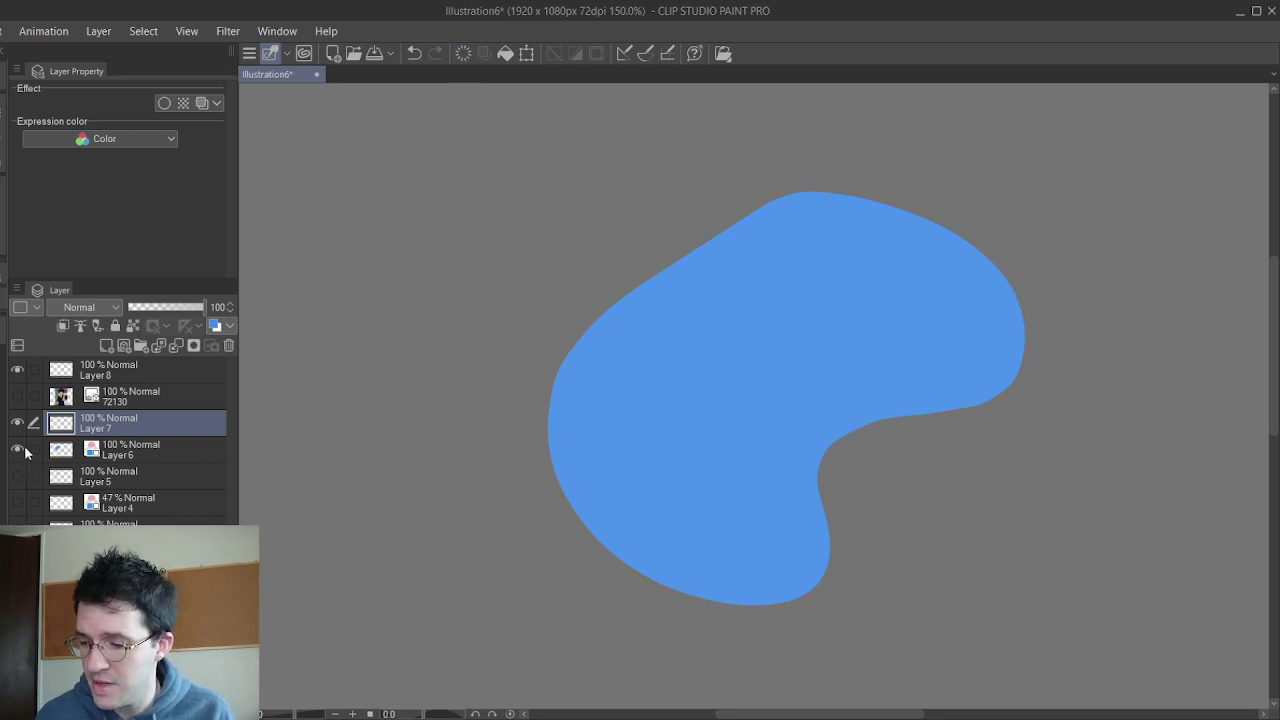
pyautogui.click(16, 450)
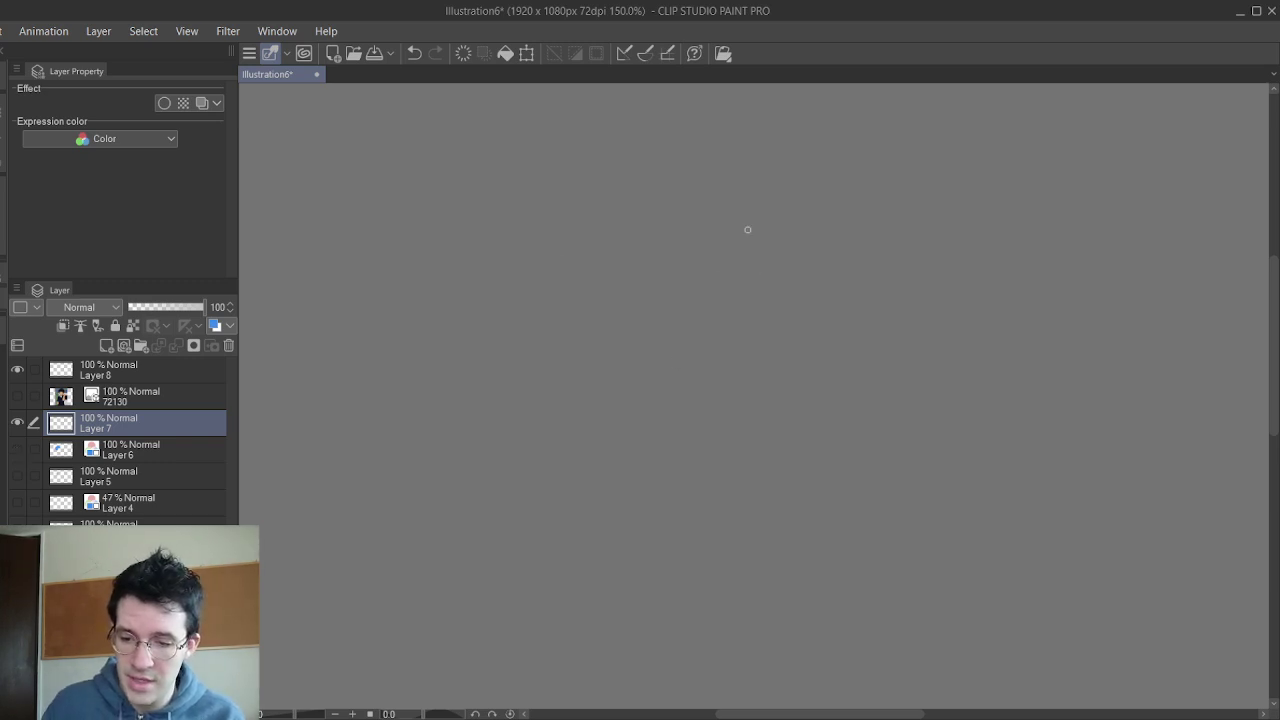
# - Sketch a front-facing bird with a small oval head overlapping a large round body, adding a beak and two eyes
pyautogui.moveTo(700, 176)
pyautogui.mouseDown()
pyautogui.moveTo(603, 325)
pyautogui.moveTo(706, 177)
pyautogui.mouseUp()
pyautogui.click(460, 297)
pyautogui.moveTo(483, 270)
pyautogui.mouseDown()
pyautogui.moveTo(745, 243)
pyautogui.moveTo(844, 503)
pyautogui.moveTo(449, 458)
pyautogui.moveTo(515, 255)
pyautogui.mouseUp()
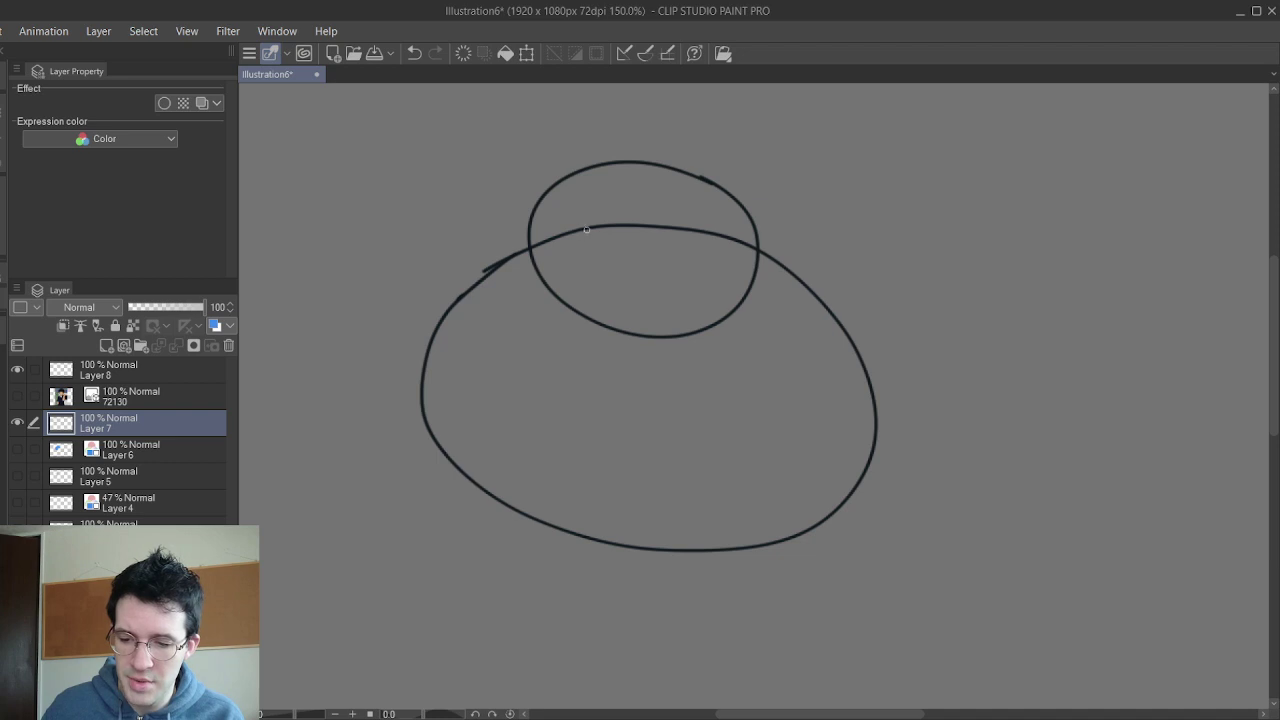
pyautogui.moveTo(582, 233)
pyautogui.mouseDown()
pyautogui.moveTo(651, 199)
pyautogui.moveTo(700, 217)
pyautogui.mouseUp()
pyautogui.moveTo(580, 235); pyautogui.dragTo(710, 231)
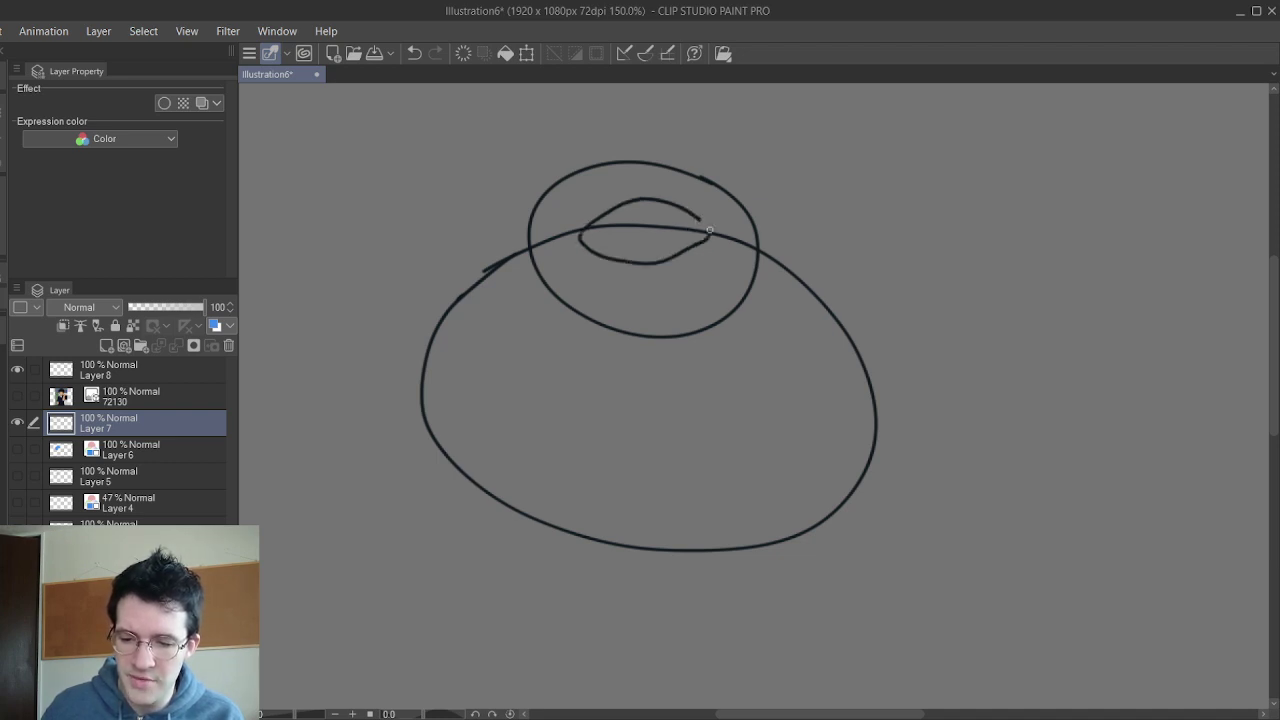
pyautogui.moveTo(586, 232)
pyautogui.mouseDown()
pyautogui.moveTo(691, 230)
pyautogui.moveTo(587, 240)
pyautogui.moveTo(600, 235)
pyautogui.moveTo(572, 200)
pyautogui.mouseUp()
pyautogui.moveTo(713, 199); pyautogui.dragTo(699, 203)
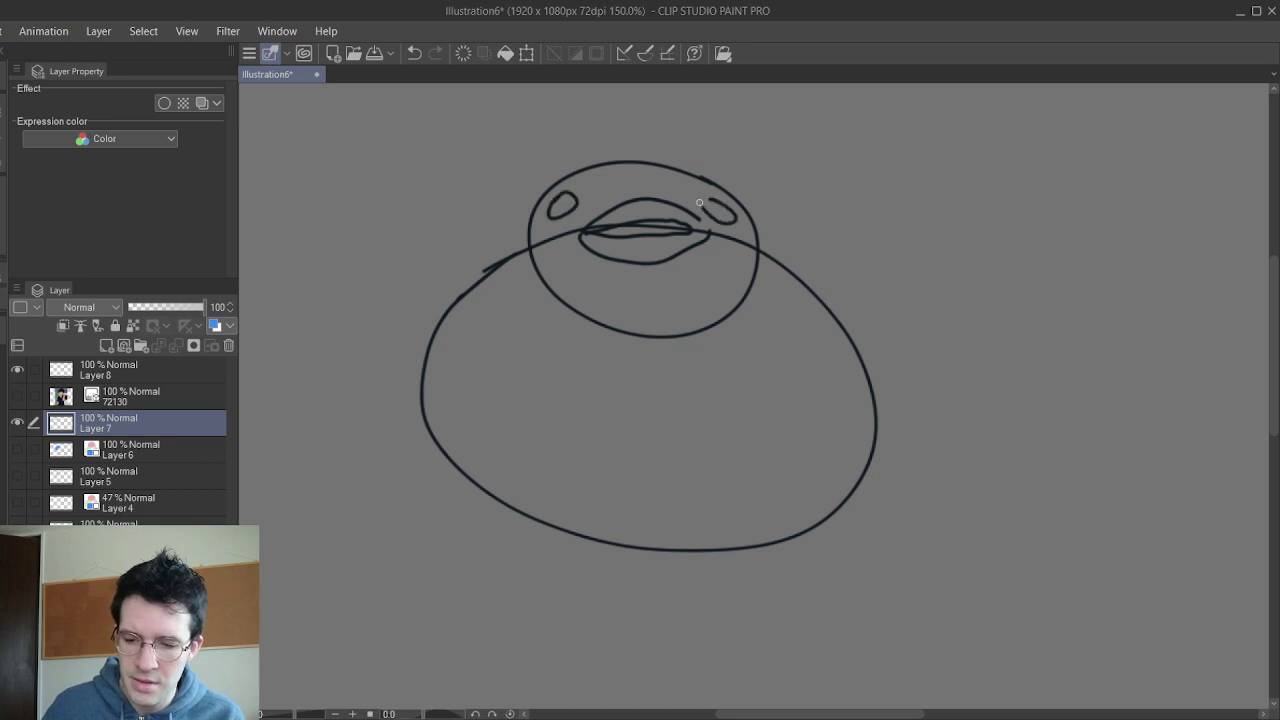
# - Draw two legs with three-toed feet and a short wing line on each side of the bird, then clear the layer
pyautogui.moveTo(550, 491); pyautogui.dragTo(541, 583)
pyautogui.moveTo(725, 484); pyautogui.dragTo(738, 567)
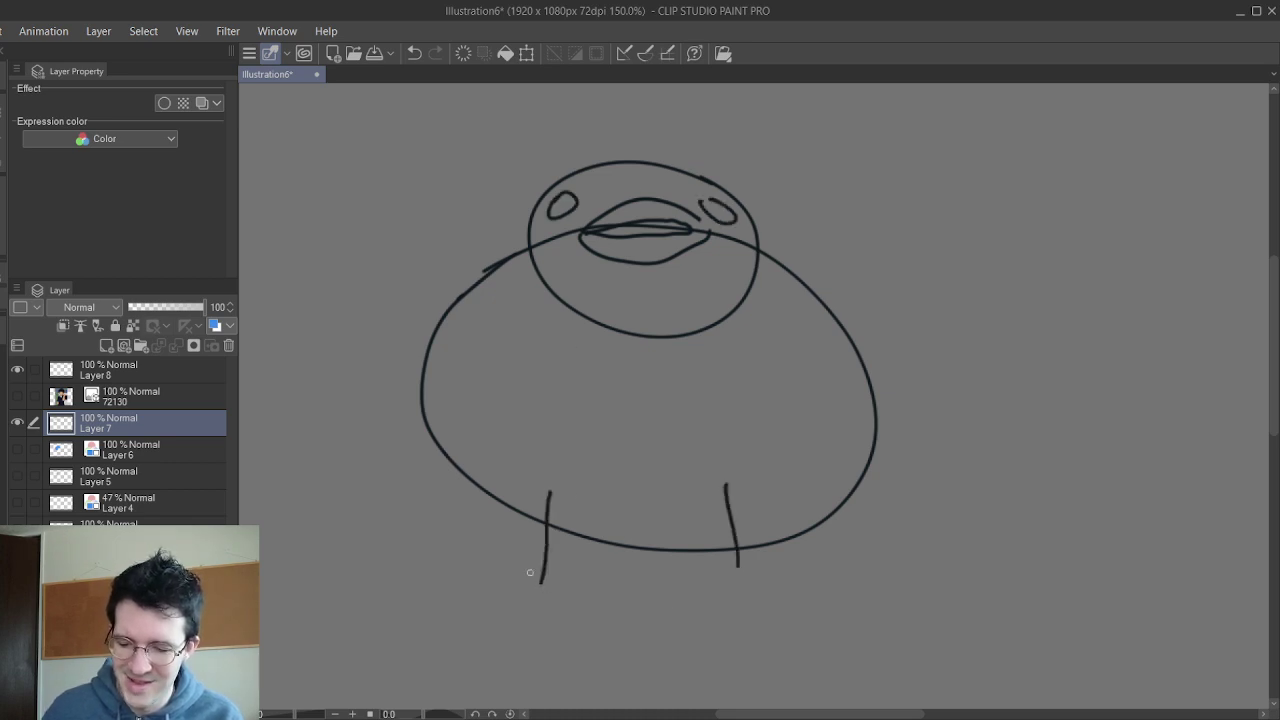
pyautogui.moveTo(538, 578); pyautogui.dragTo(507, 618)
pyautogui.moveTo(531, 581)
pyautogui.mouseDown()
pyautogui.moveTo(545, 623)
pyautogui.moveTo(572, 628)
pyautogui.mouseUp()
pyautogui.moveTo(734, 566); pyautogui.dragTo(688, 617)
pyautogui.moveTo(733, 570)
pyautogui.mouseDown()
pyautogui.moveTo(748, 608)
pyautogui.moveTo(795, 618)
pyautogui.mouseUp()
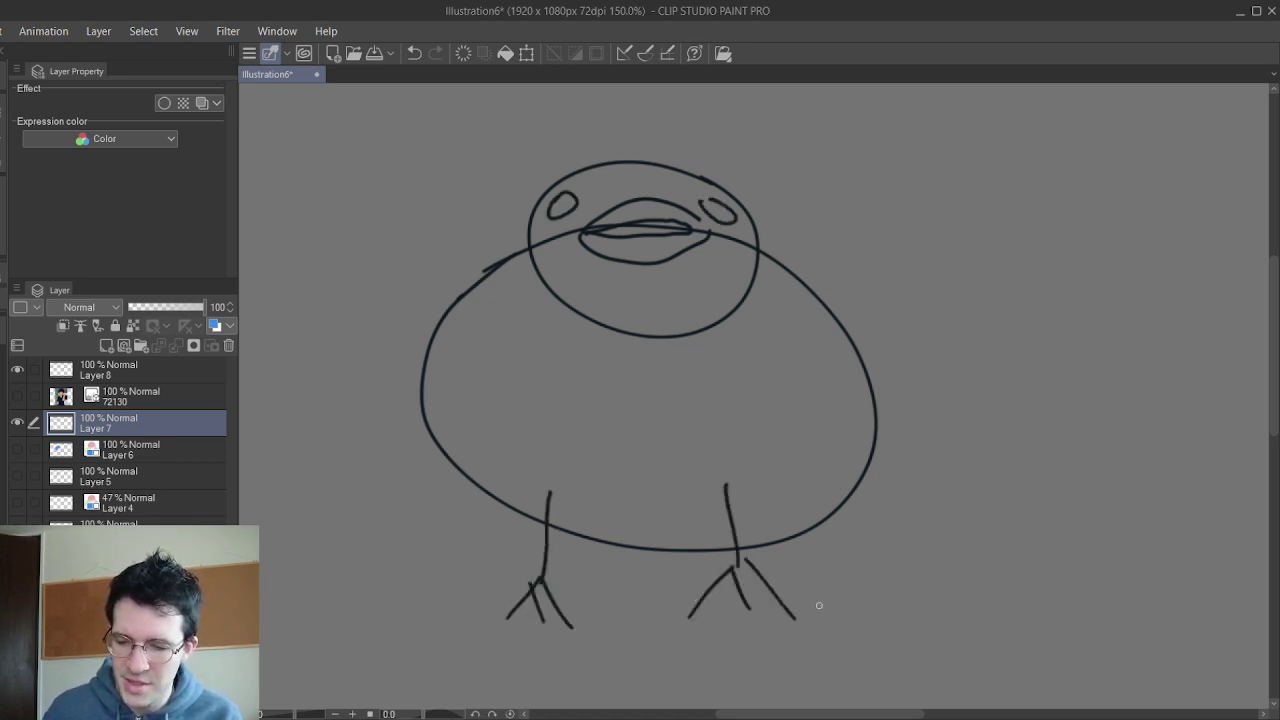
pyautogui.moveTo(467, 334); pyautogui.dragTo(436, 378)
pyautogui.moveTo(819, 372); pyautogui.dragTo(900, 446)
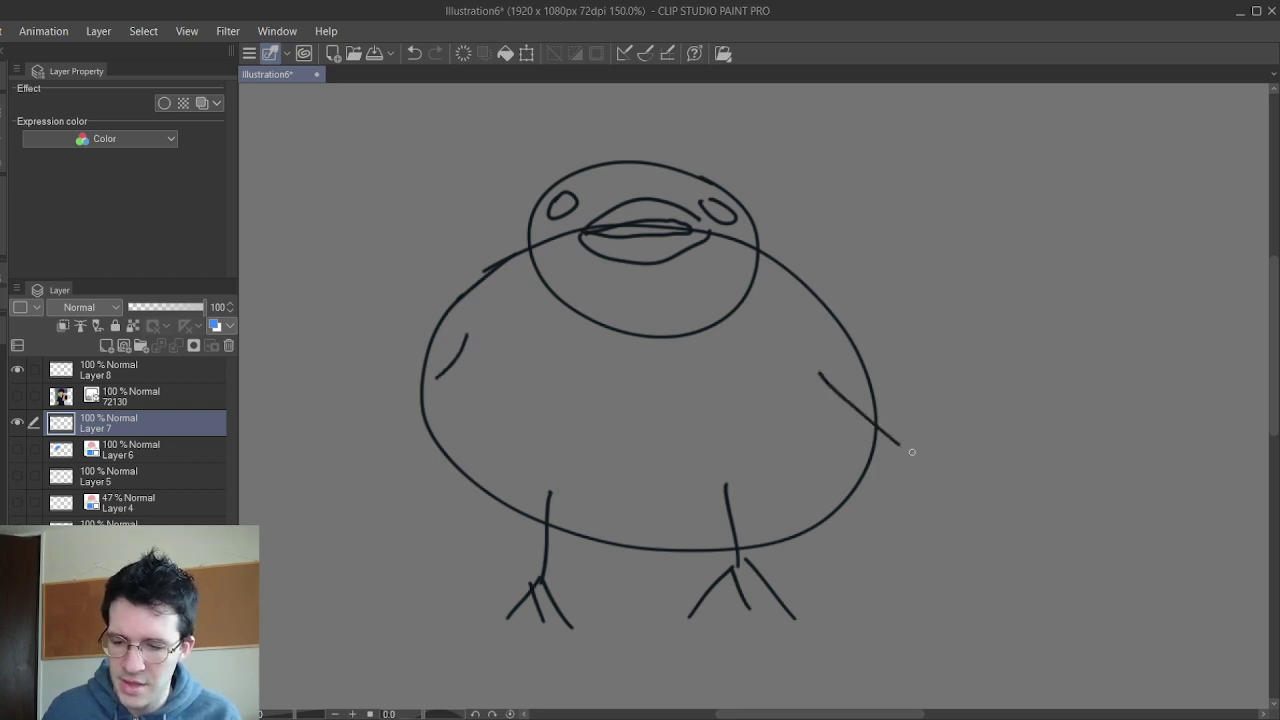
pyautogui.click(463, 53)
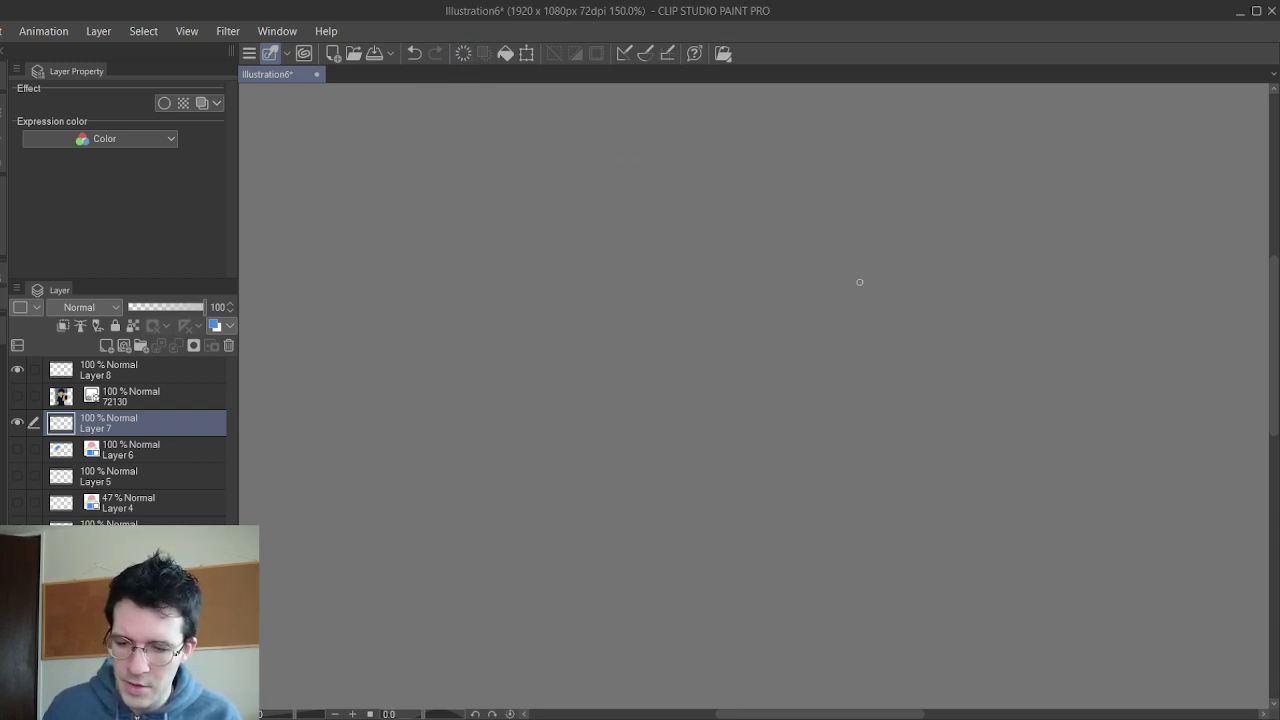
# - Sketch a side-view bird with a round head, bowl-shaped body, hooked beak and wing line, then clear the layer
pyautogui.moveTo(766, 204)
pyautogui.mouseDown()
pyautogui.moveTo(703, 340)
pyautogui.moveTo(760, 212)
pyautogui.mouseUp()
pyautogui.moveTo(795, 322)
pyautogui.mouseDown()
pyautogui.moveTo(508, 330)
pyautogui.moveTo(538, 338)
pyautogui.moveTo(418, 349)
pyautogui.mouseUp()
pyautogui.moveTo(838, 333)
pyautogui.mouseDown()
pyautogui.moveTo(830, 427)
pyautogui.moveTo(494, 539)
pyautogui.moveTo(369, 370)
pyautogui.mouseUp()
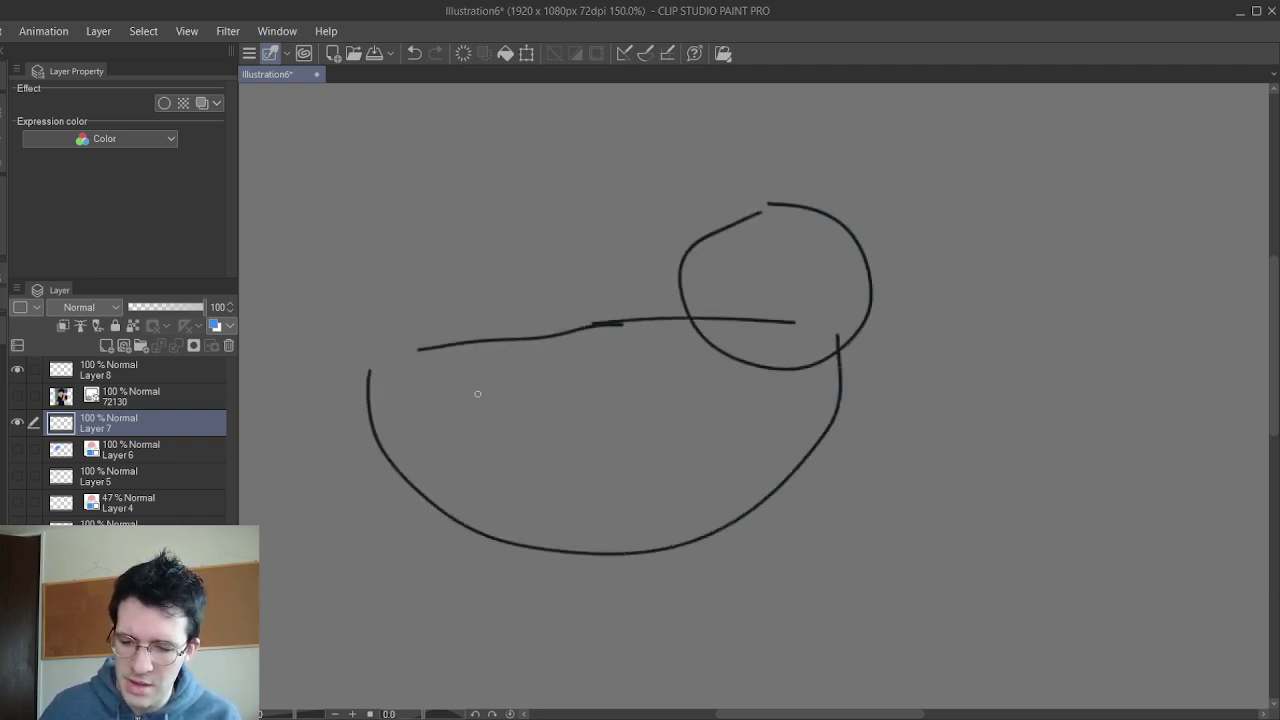
pyautogui.moveTo(864, 252)
pyautogui.mouseDown()
pyautogui.moveTo(914, 314)
pyautogui.moveTo(874, 350)
pyautogui.mouseUp()
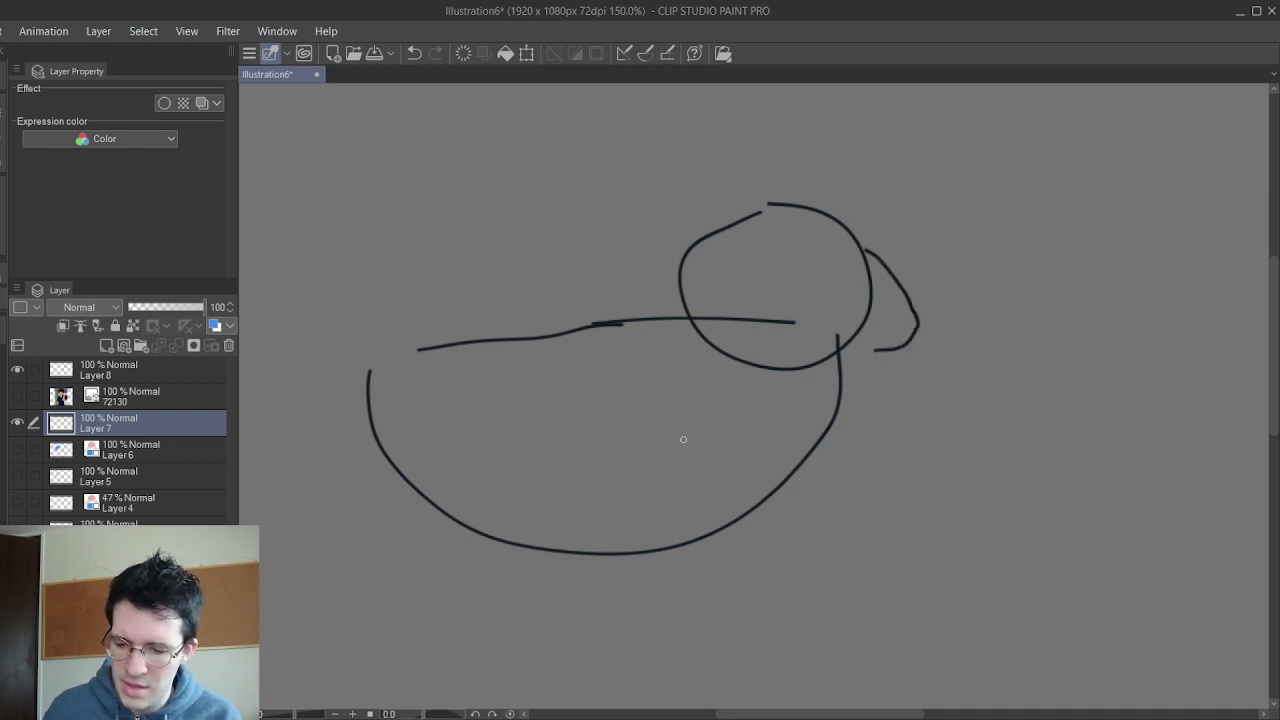
pyautogui.moveTo(698, 477); pyautogui.dragTo(424, 402)
pyautogui.click(463, 53)
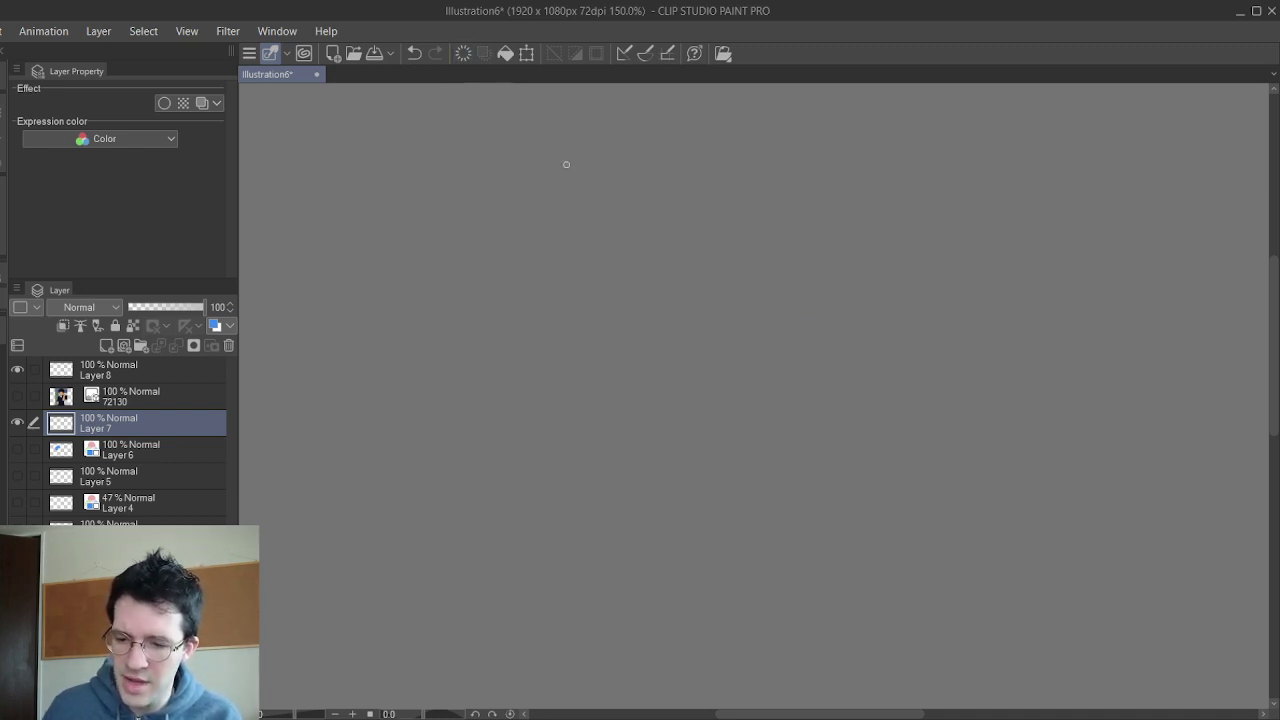
# - Draw a toucan's large curved beak with a mouth line facing left, plus its rounded head and oval eye
pyautogui.moveTo(730, 211)
pyautogui.mouseDown()
pyautogui.moveTo(545, 209)
pyautogui.moveTo(375, 372)
pyautogui.mouseUp()
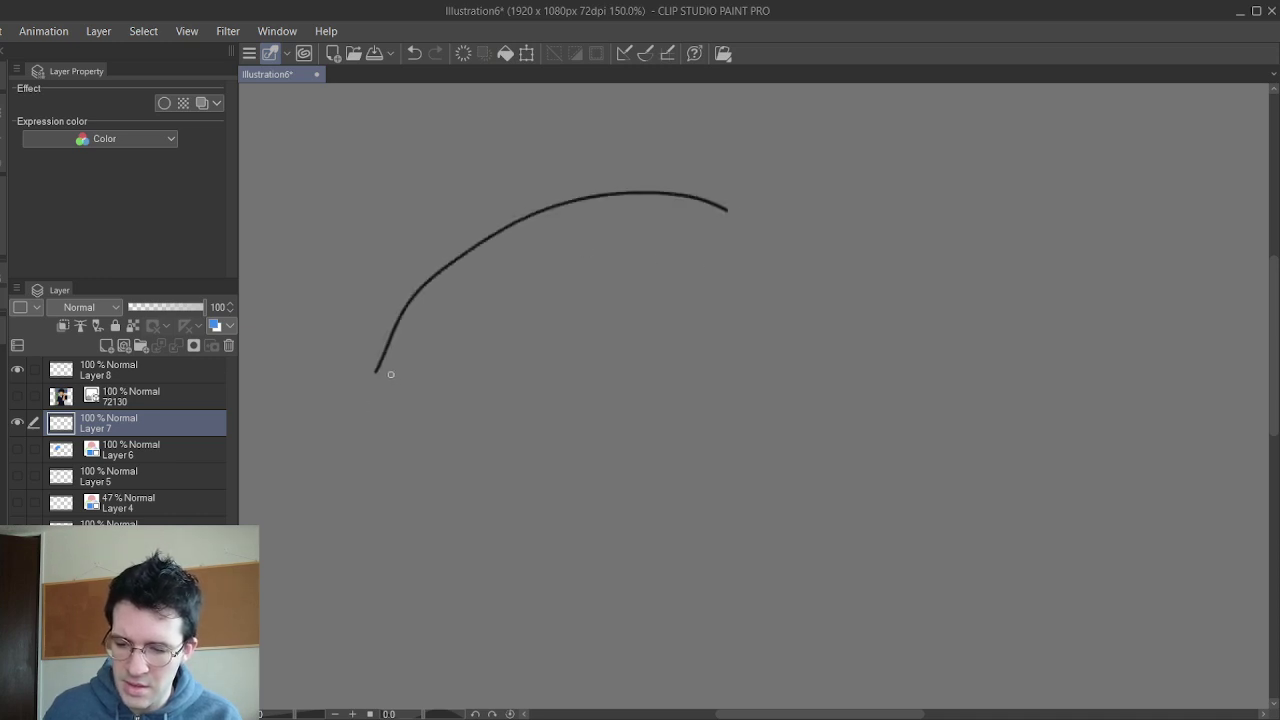
pyautogui.moveTo(684, 366)
pyautogui.mouseDown()
pyautogui.moveTo(580, 395)
pyautogui.moveTo(412, 374)
pyautogui.moveTo(603, 299)
pyautogui.moveTo(732, 296)
pyautogui.mouseUp()
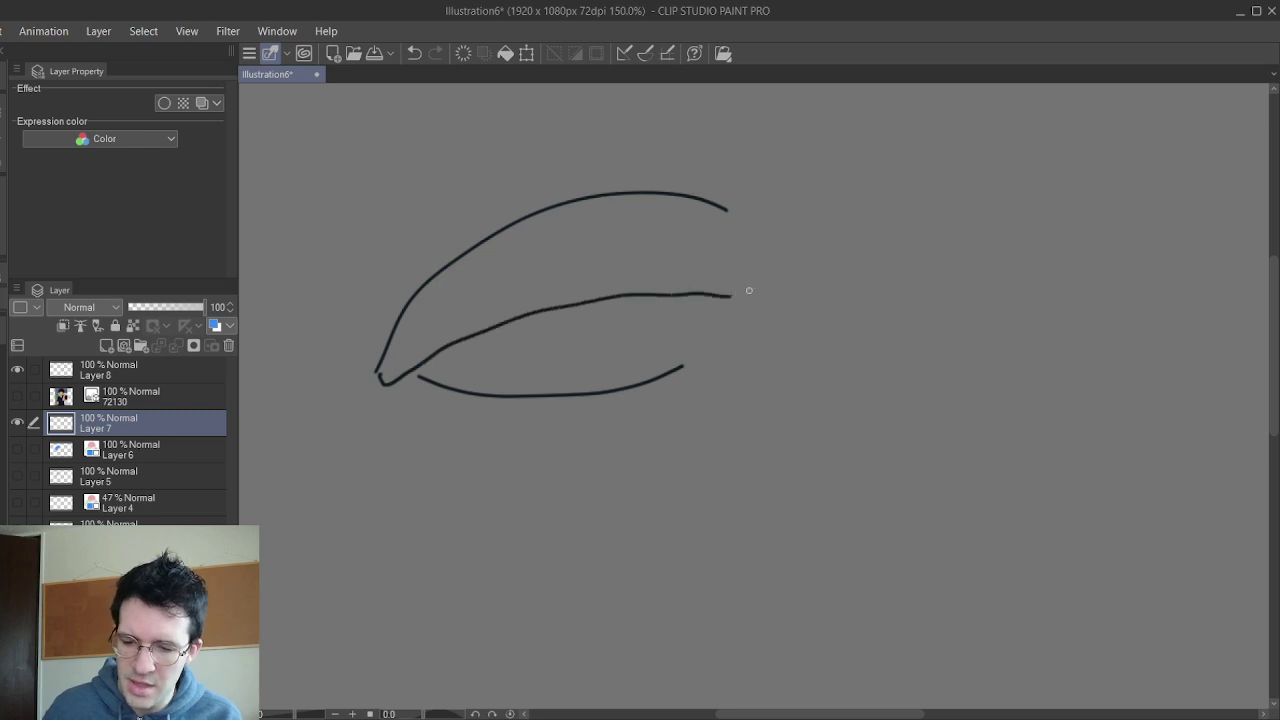
pyautogui.moveTo(727, 212)
pyautogui.mouseDown()
pyautogui.moveTo(768, 296)
pyautogui.moveTo(683, 375)
pyautogui.mouseUp()
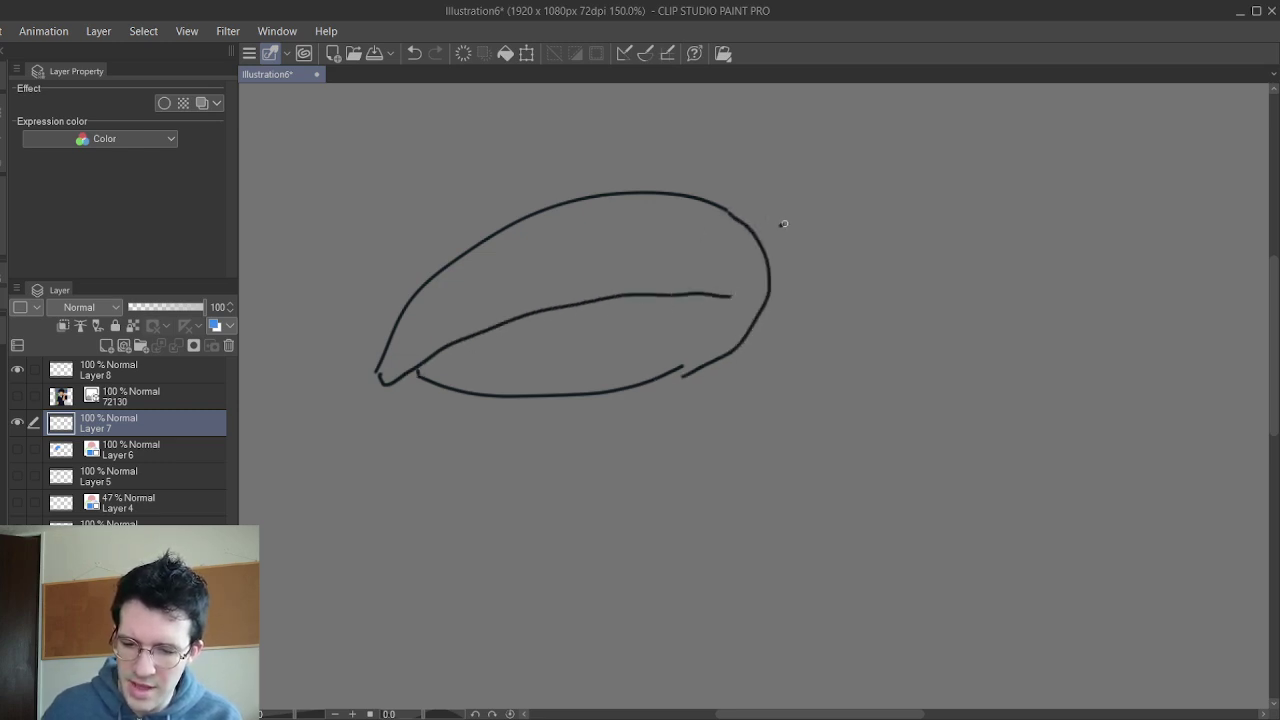
pyautogui.moveTo(784, 224); pyautogui.dragTo(786, 226)
pyautogui.moveTo(708, 203)
pyautogui.mouseDown()
pyautogui.moveTo(777, 172)
pyautogui.moveTo(897, 380)
pyautogui.mouseUp()
pyautogui.moveTo(893, 383); pyautogui.dragTo(866, 400)
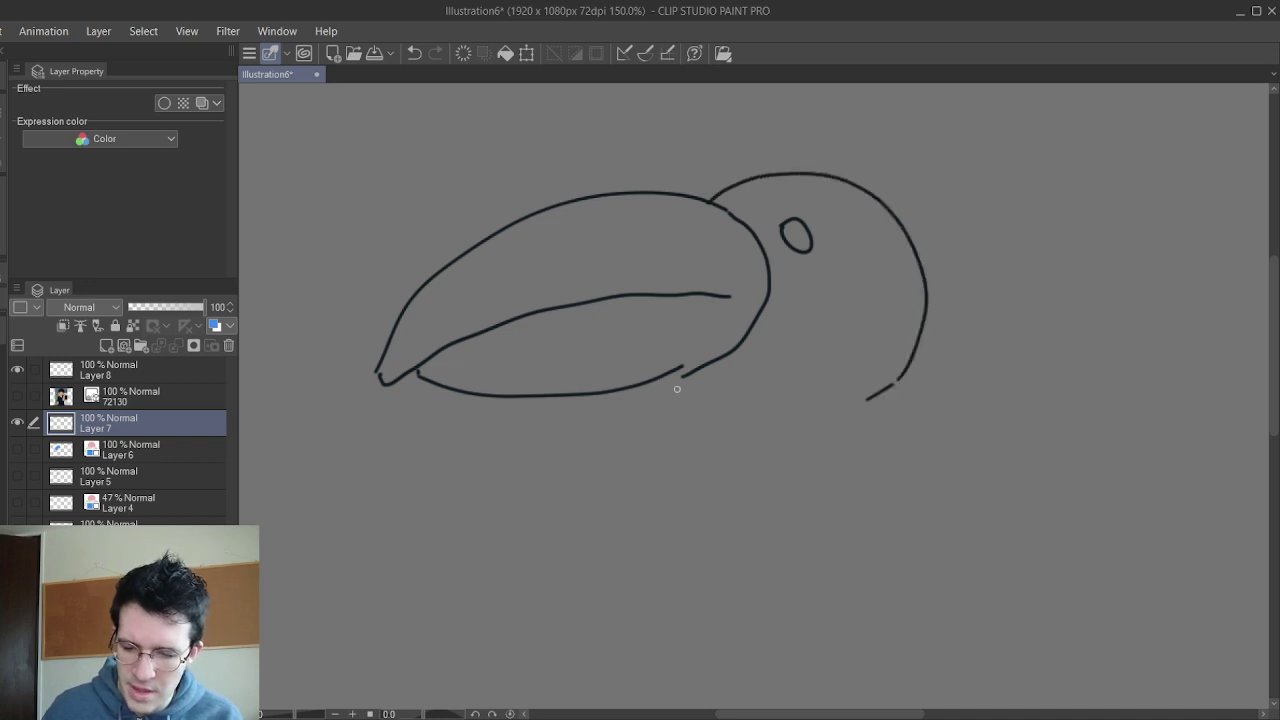
# - Draw the toucan's rounded body below the head, shade in the eye, and add a curved wing line
pyautogui.moveTo(681, 374)
pyautogui.mouseDown()
pyautogui.moveTo(594, 505)
pyautogui.moveTo(667, 647)
pyautogui.moveTo(909, 605)
pyautogui.moveTo(878, 416)
pyautogui.mouseUp()
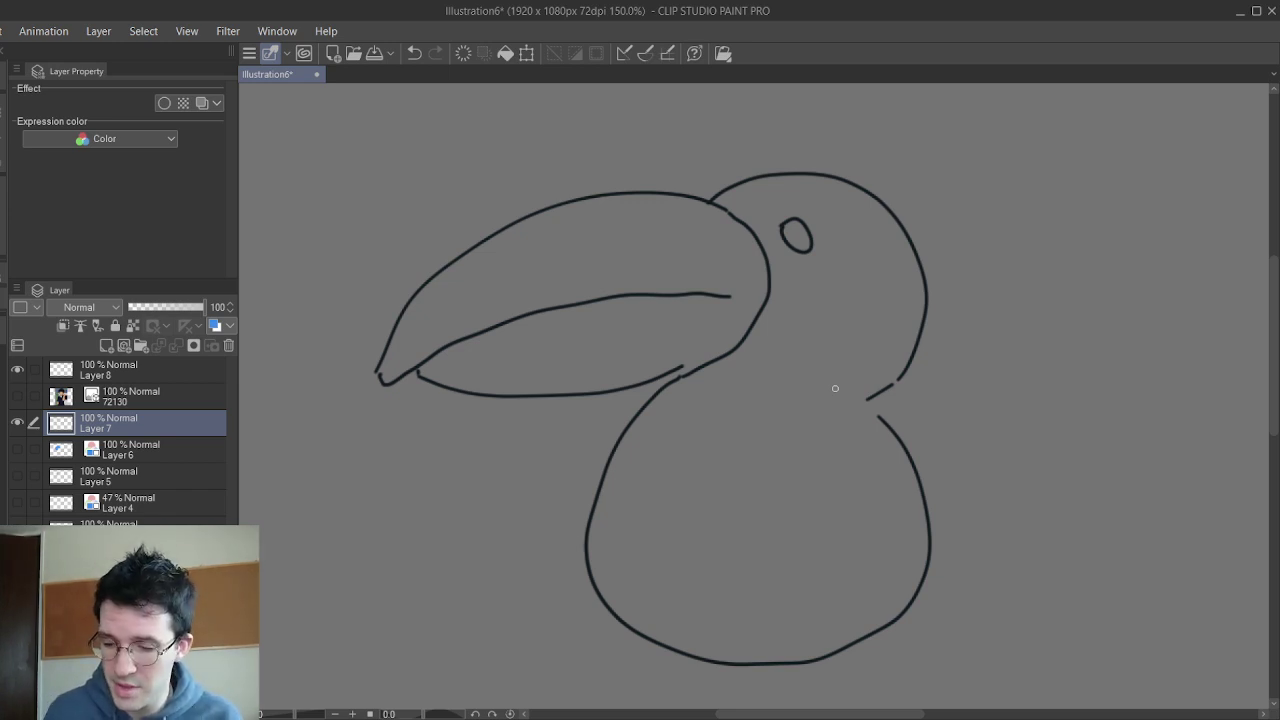
pyautogui.moveTo(786, 228)
pyautogui.mouseDown()
pyautogui.moveTo(804, 250)
pyautogui.moveTo(796, 218)
pyautogui.moveTo(811, 224)
pyautogui.mouseUp()
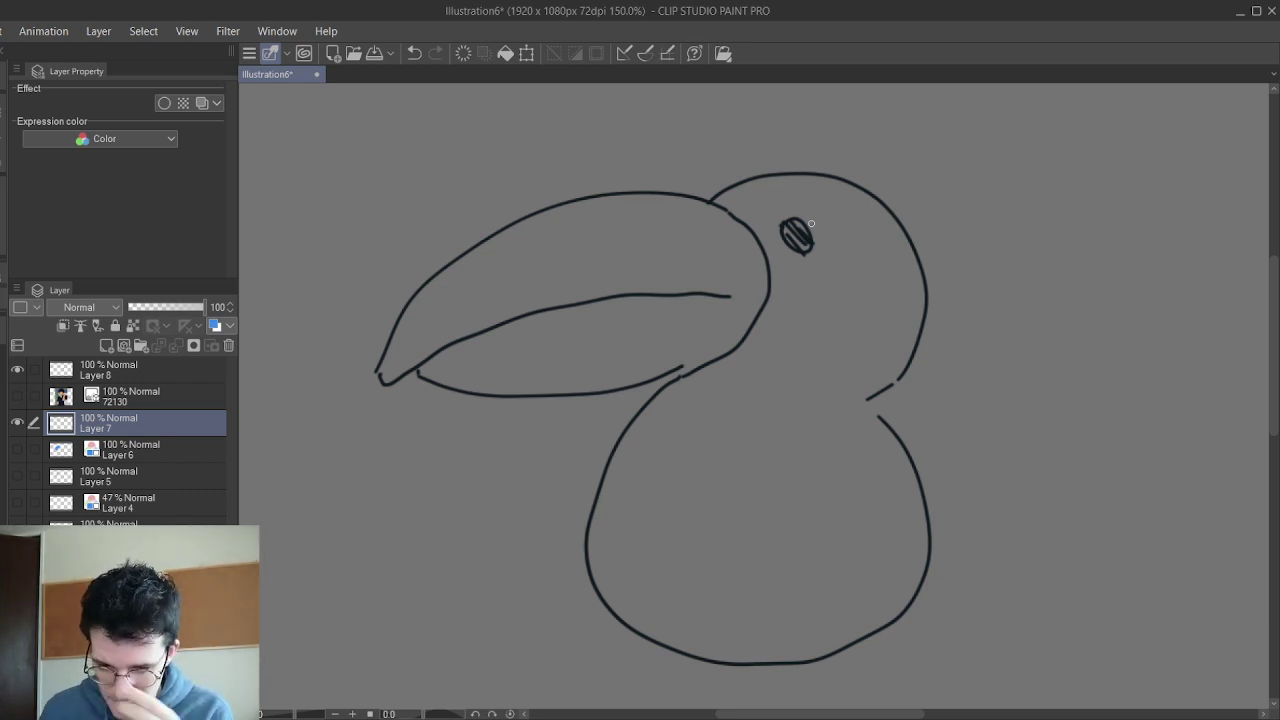
pyautogui.moveTo(761, 472)
pyautogui.mouseDown()
pyautogui.moveTo(814, 594)
pyautogui.moveTo(885, 603)
pyautogui.mouseUp()
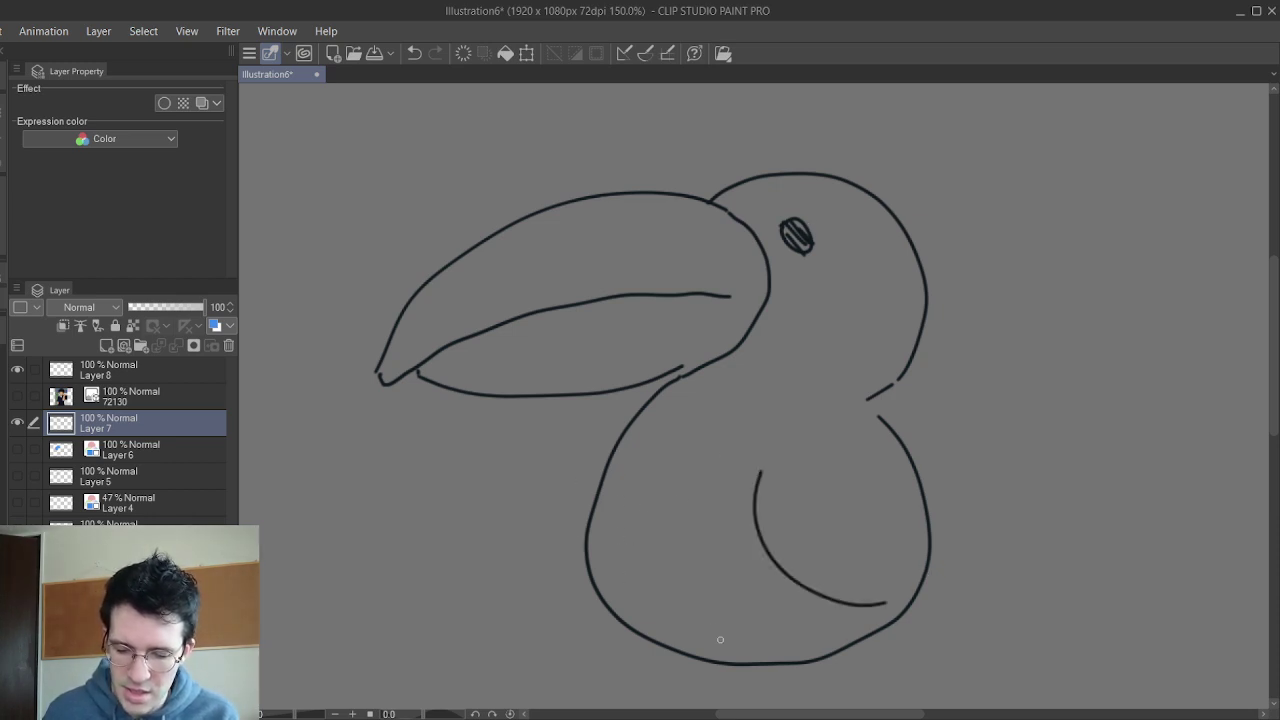
# - Draw a two-line branch beneath the toucan, its two feet gripping the branch, and a jagged-ended tail hanging below
pyautogui.scroll(-2, 829, 594)
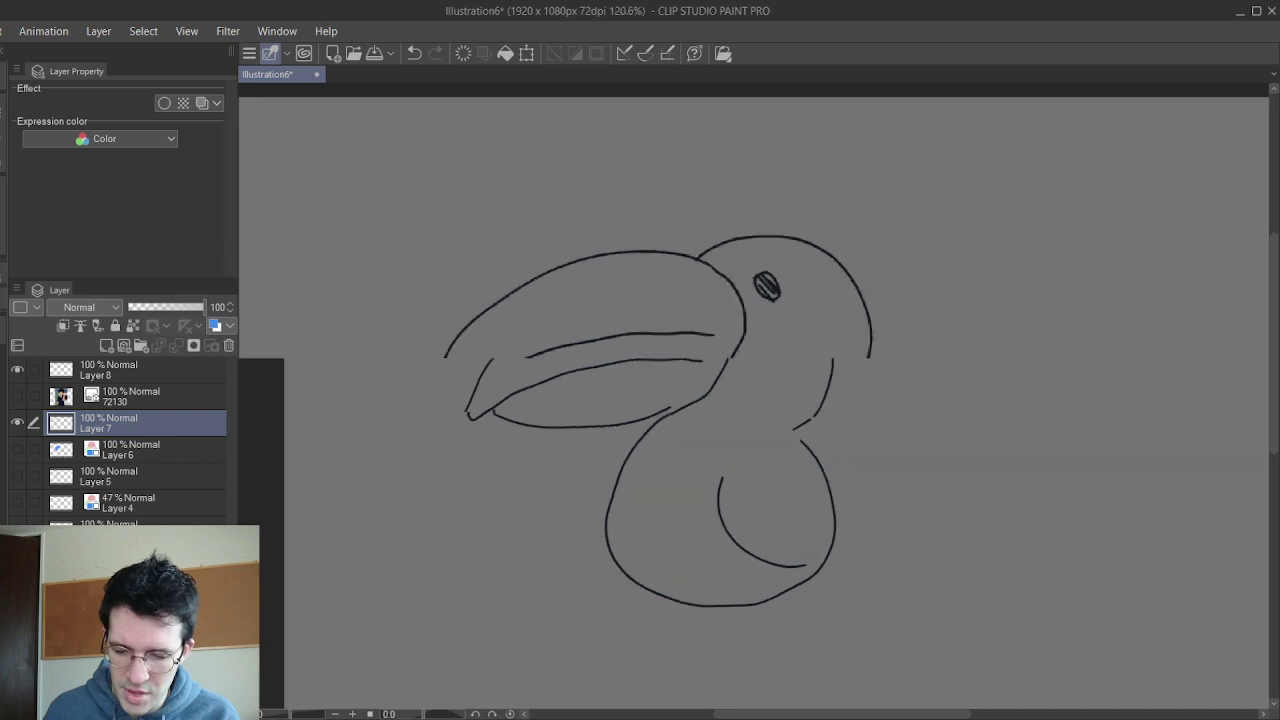
pyautogui.scroll(-3, 760, 400)
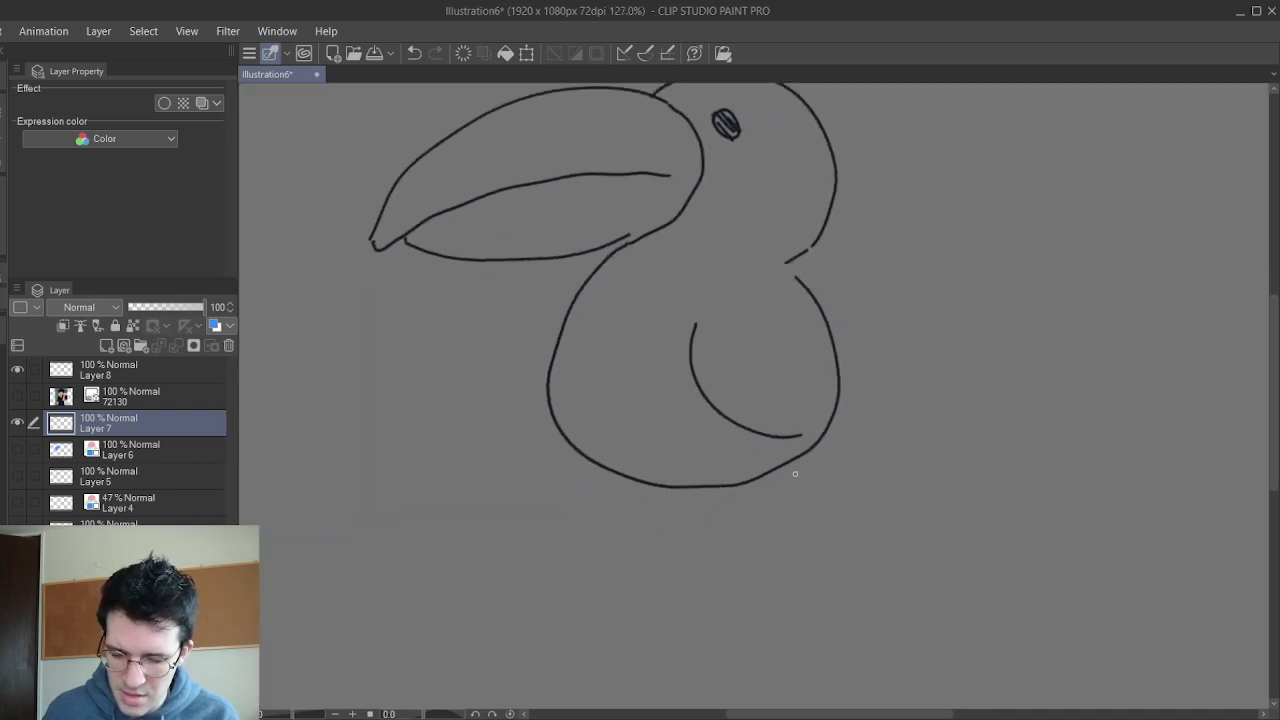
pyautogui.moveTo(835, 486); pyautogui.dragTo(368, 478)
pyautogui.moveTo(966, 528)
pyautogui.mouseDown()
pyautogui.moveTo(510, 505)
pyautogui.moveTo(358, 514)
pyautogui.mouseUp()
pyautogui.moveTo(632, 474)
pyautogui.mouseDown()
pyautogui.moveTo(604, 484)
pyautogui.moveTo(656, 486)
pyautogui.mouseUp()
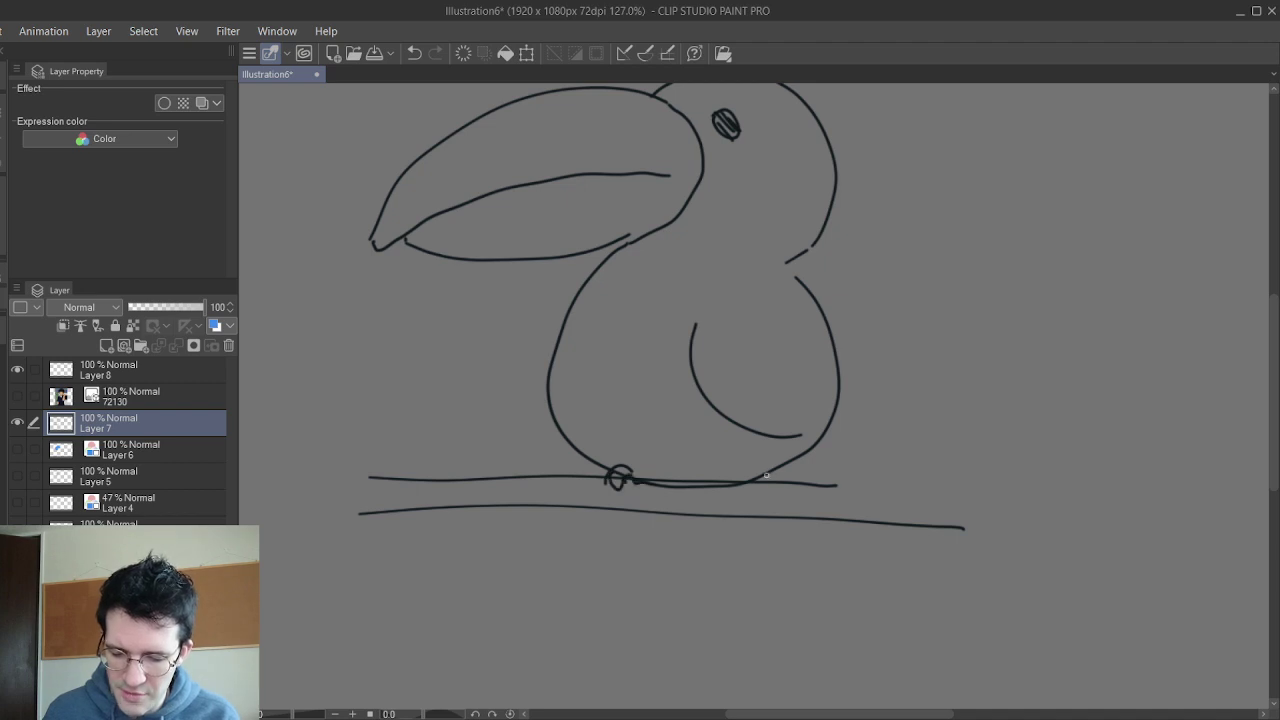
pyautogui.moveTo(768, 472)
pyautogui.mouseDown()
pyautogui.moveTo(716, 490)
pyautogui.moveTo(773, 480)
pyautogui.mouseUp()
pyautogui.moveTo(686, 516); pyautogui.dragTo(722, 668)
pyautogui.moveTo(796, 517)
pyautogui.mouseDown()
pyautogui.moveTo(858, 675)
pyautogui.moveTo(825, 688)
pyautogui.moveTo(782, 661)
pyautogui.moveTo(692, 638)
pyautogui.mouseUp()
pyautogui.hotkey('ctrl', 'alt', '0')
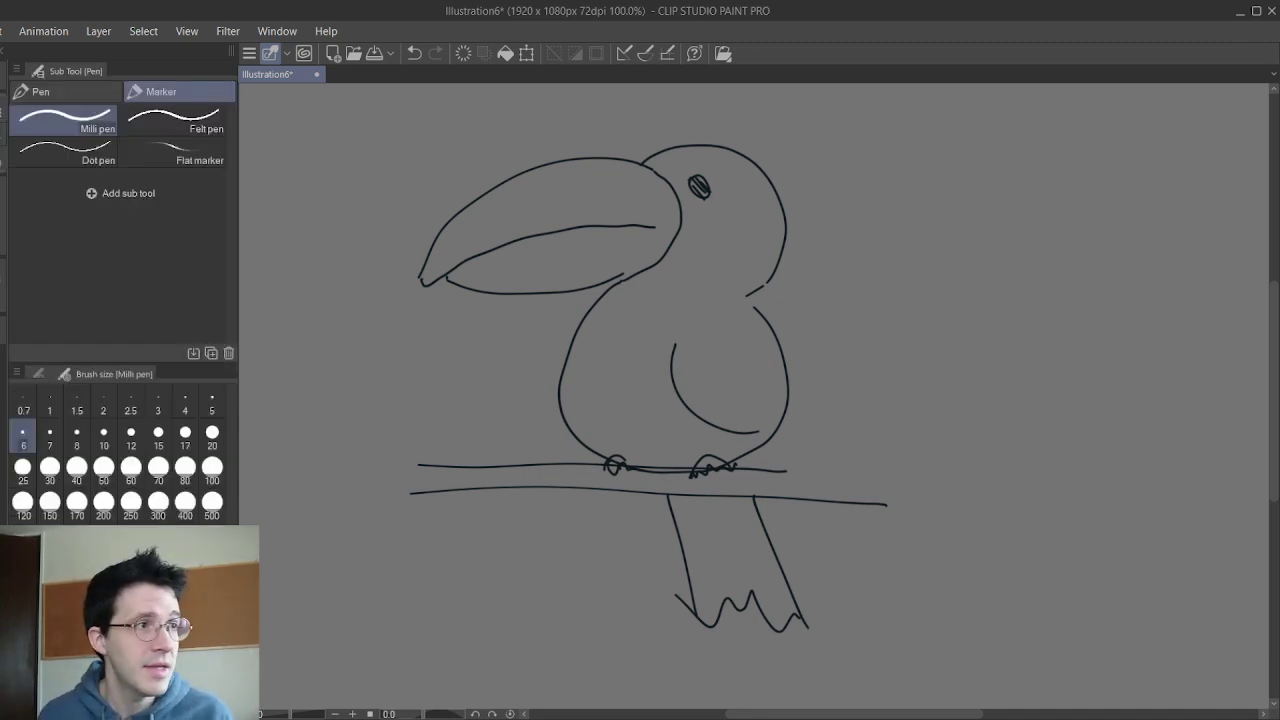
pyautogui.press('Tab')
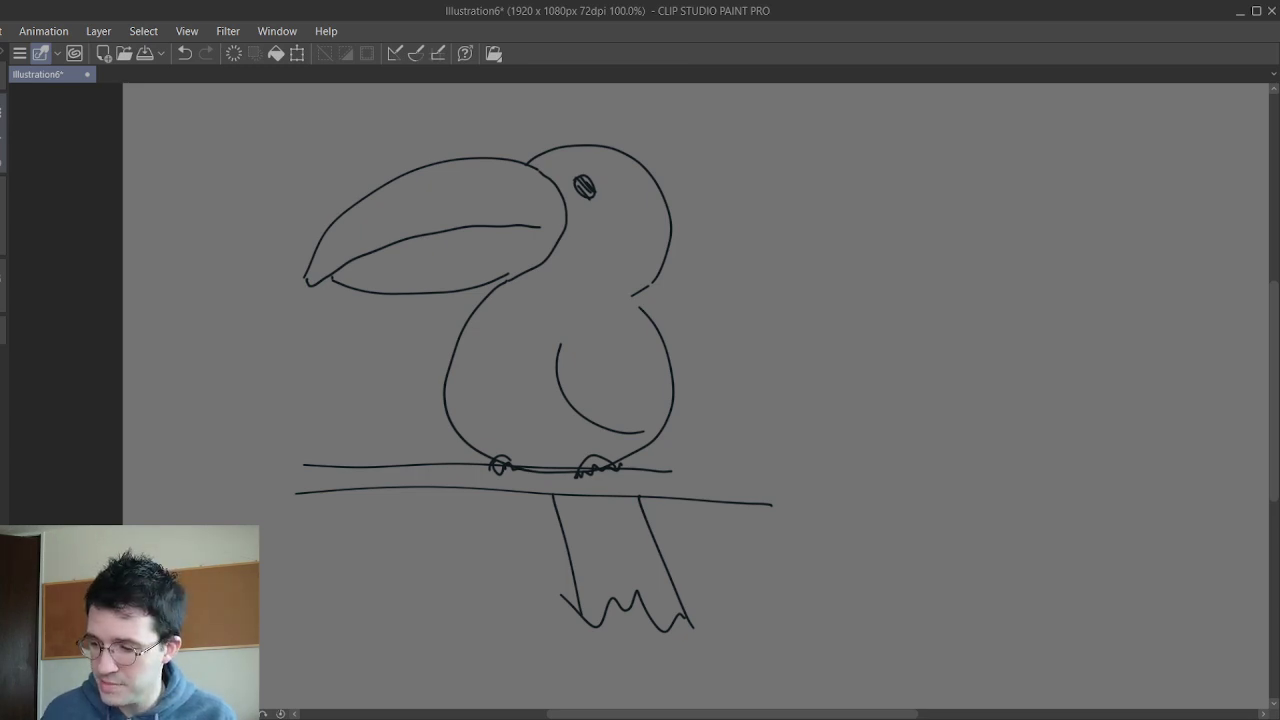
pyautogui.press('Tab')
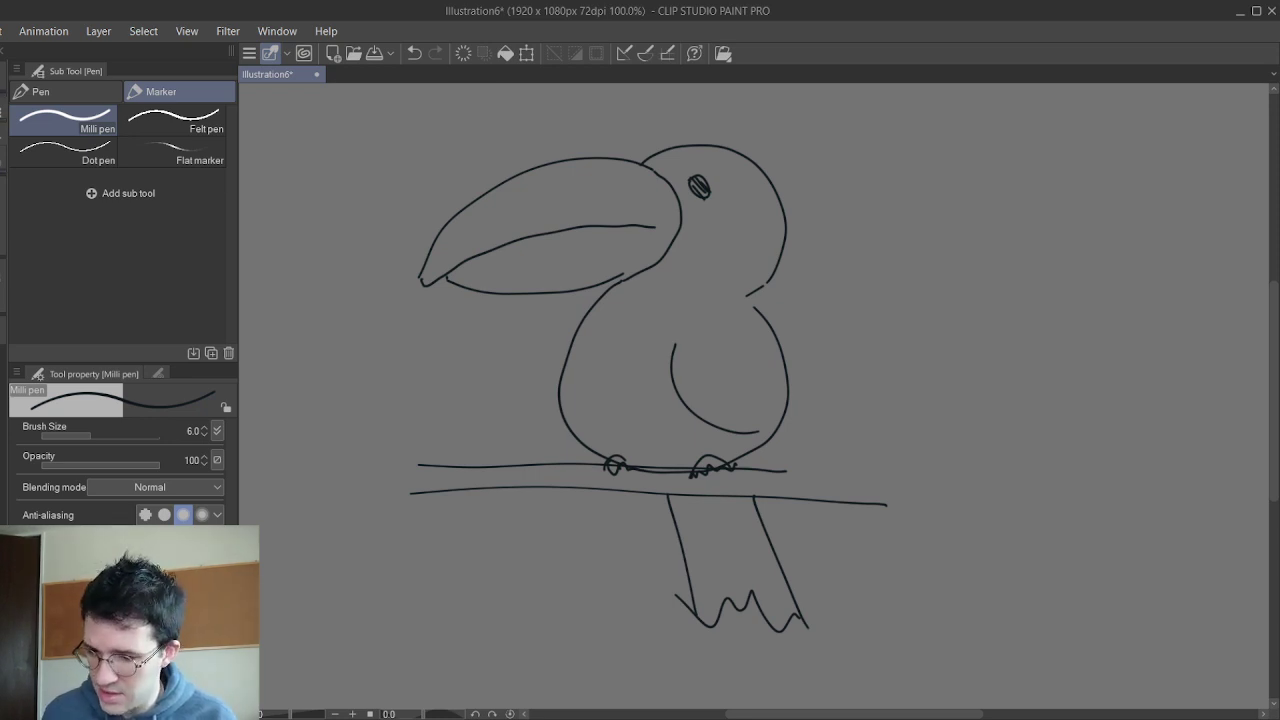
# - Clear the toucan drawing from Layer 7 and show the 72130 reference image layer
pyautogui.click(463, 53)
pyautogui.press('F7')
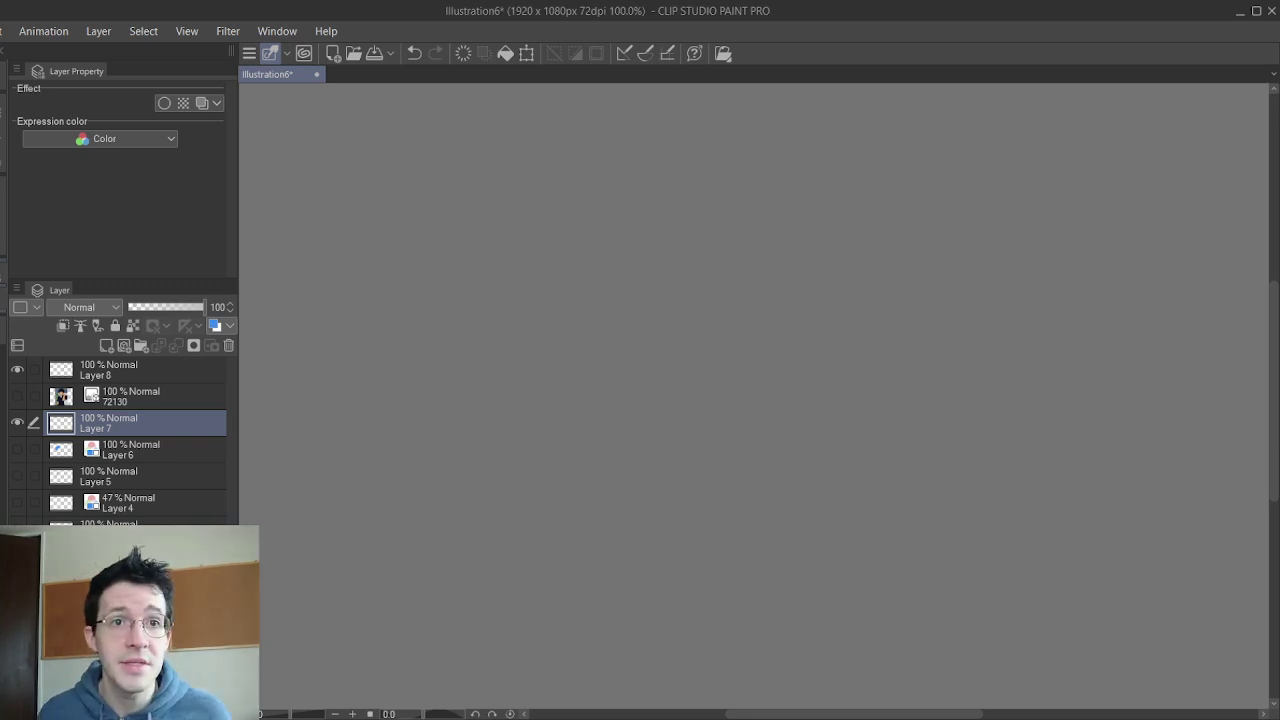
pyautogui.click(17, 396)
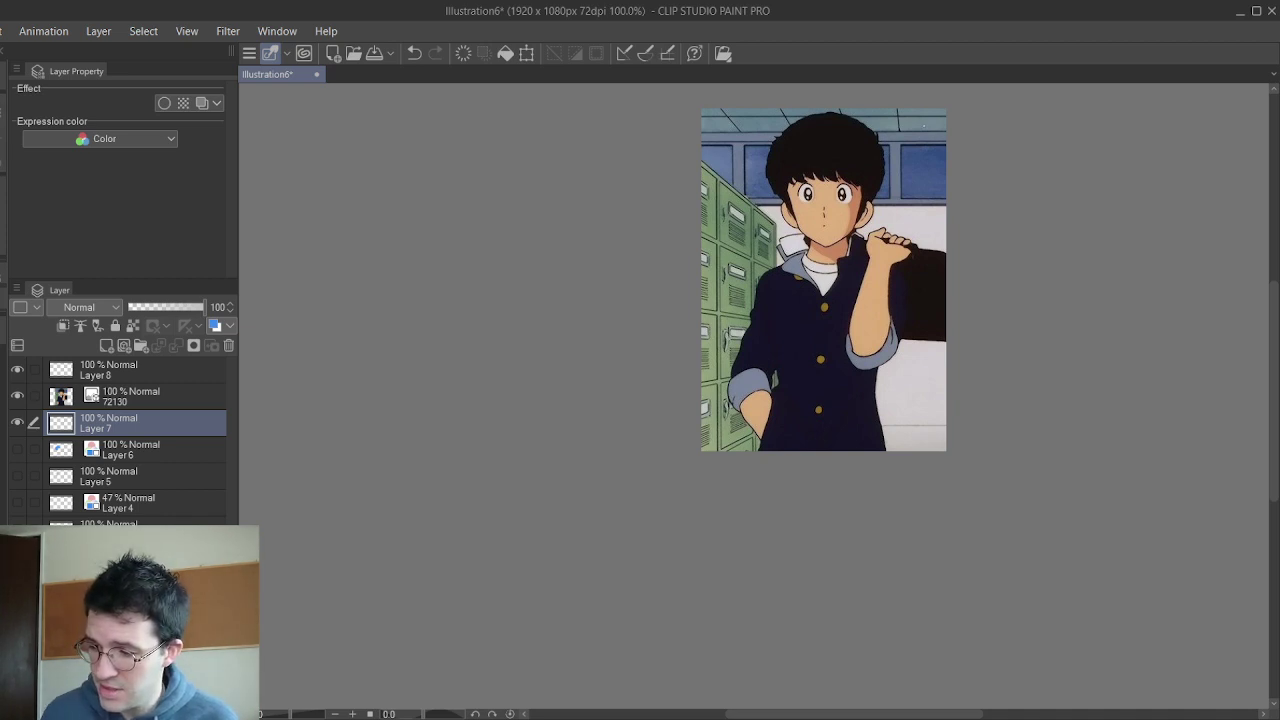
# - Enlarge the character reference image to about 1.5 times its size and move it toward the right of the canvas
pyautogui.click(764, 323)
pyautogui.moveTo(701, 451); pyautogui.dragTo(576, 627)
pyautogui.moveTo(703, 519); pyautogui.dragTo(880, 545)
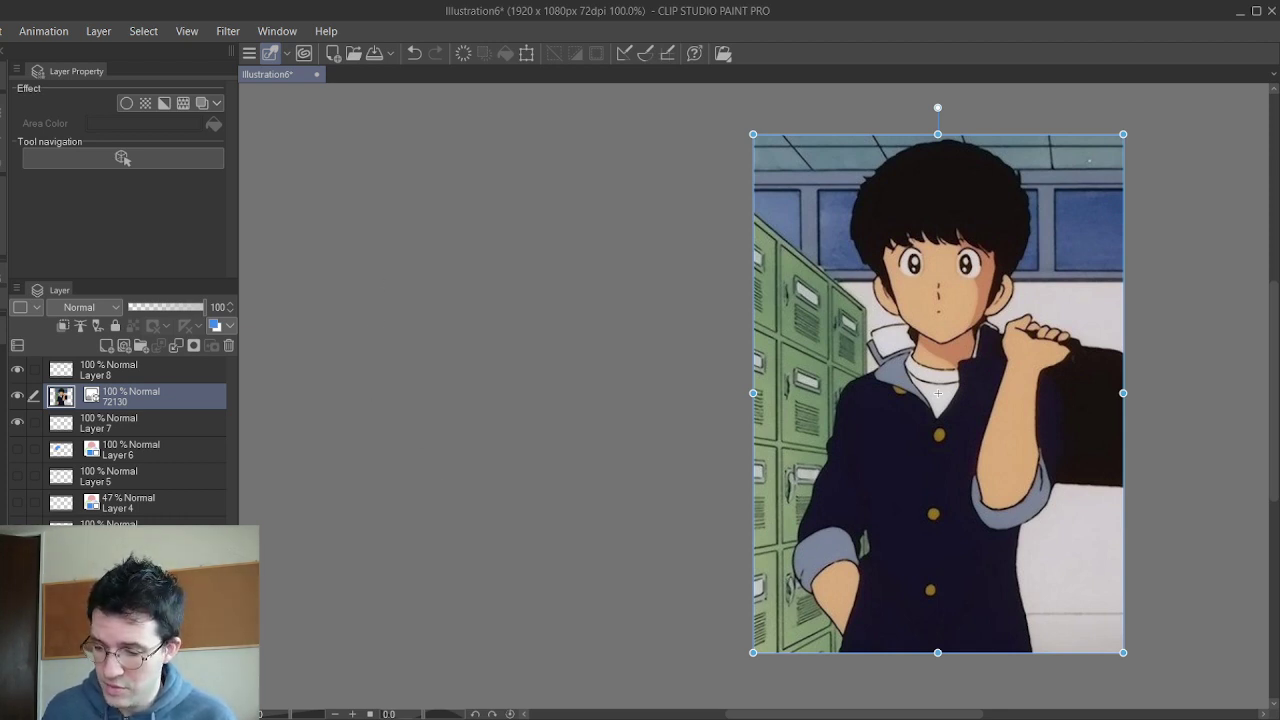
# - On Layer 8, sketch two wavy body outlines on the empty canvas beside the reference image
pyautogui.click(110, 370)
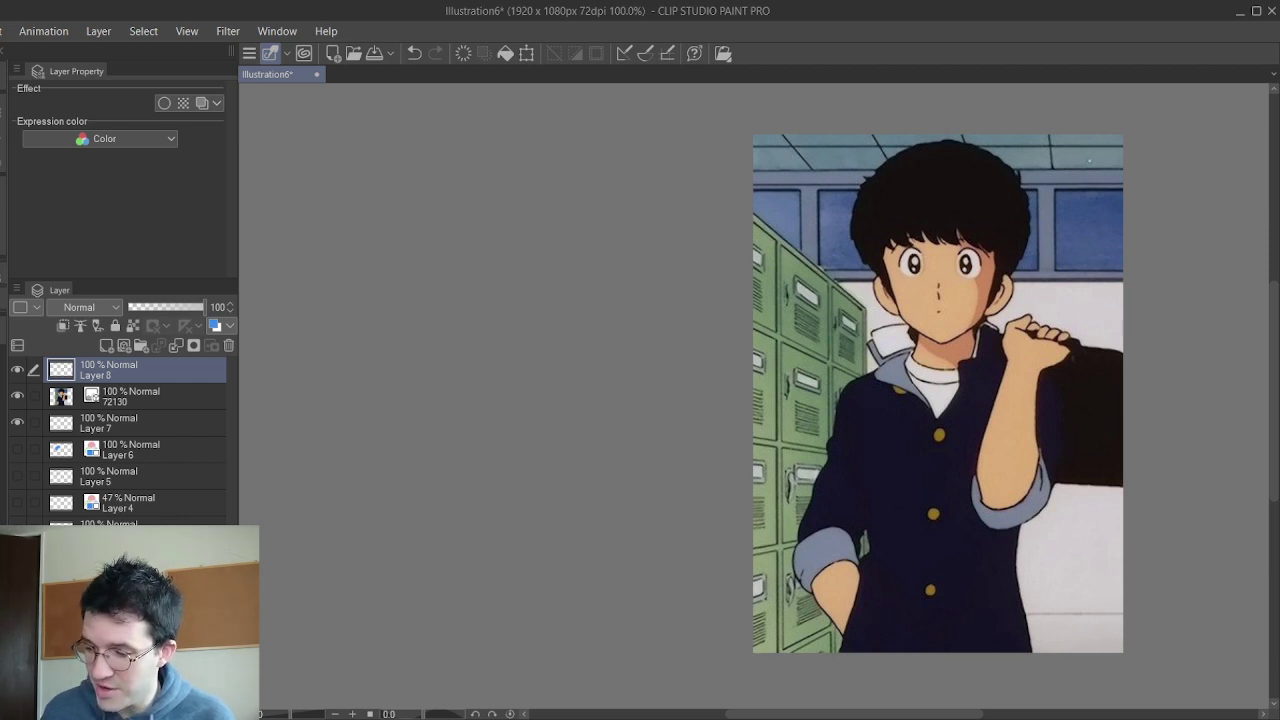
pyautogui.moveTo(376, 304)
pyautogui.mouseDown()
pyautogui.moveTo(358, 312)
pyautogui.moveTo(417, 437)
pyautogui.moveTo(400, 498)
pyautogui.mouseUp()
pyautogui.moveTo(588, 320)
pyautogui.mouseDown()
pyautogui.moveTo(541, 356)
pyautogui.moveTo(562, 429)
pyautogui.moveTo(497, 518)
pyautogui.mouseUp()
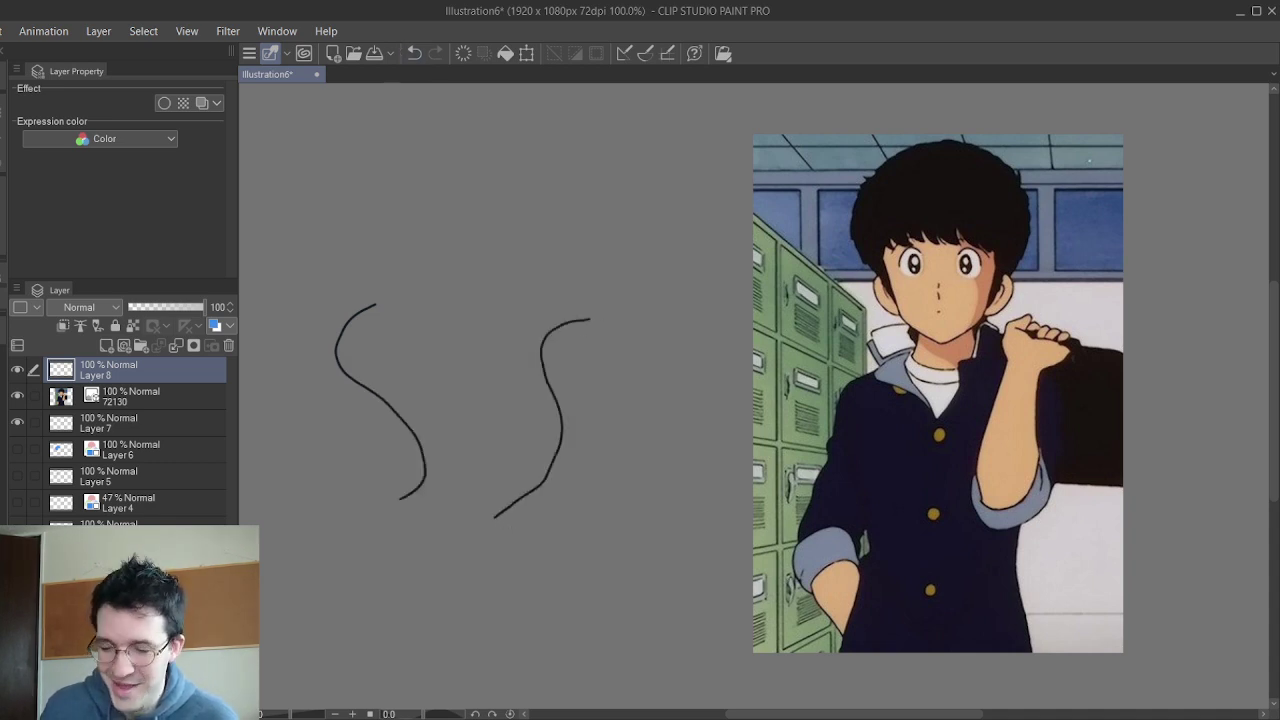
pyautogui.click(414, 53)
pyautogui.moveTo(538, 306)
pyautogui.mouseDown()
pyautogui.moveTo(594, 400)
pyautogui.moveTo(523, 534)
pyautogui.moveTo(567, 575)
pyautogui.mouseUp()
pyautogui.moveTo(405, 493)
pyautogui.mouseDown()
pyautogui.moveTo(329, 600)
pyautogui.moveTo(335, 625)
pyautogui.mouseUp()
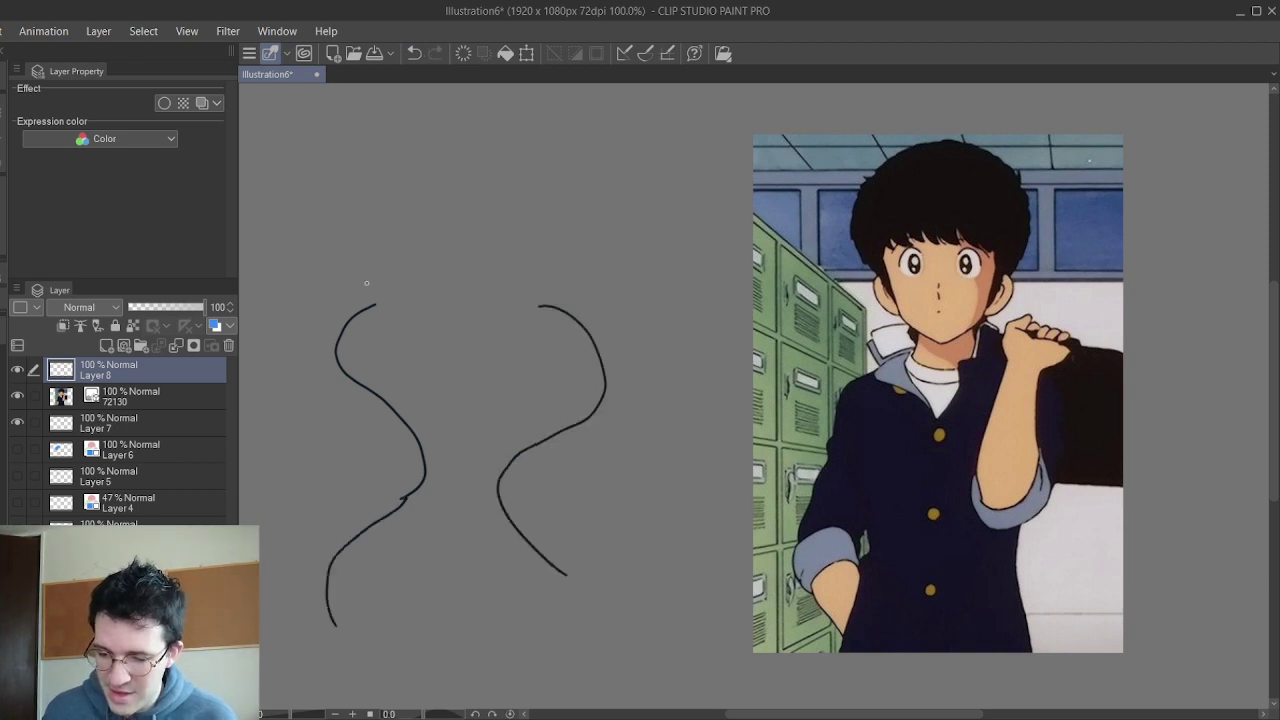
# - Draw a round head with an open mouth, nose and flowing hair over the body curves, and clear the sketch
pyautogui.moveTo(396, 163)
pyautogui.mouseDown()
pyautogui.moveTo(449, 141)
pyautogui.moveTo(375, 200)
pyautogui.mouseUp()
pyautogui.moveTo(412, 270)
pyautogui.mouseDown()
pyautogui.moveTo(446, 255)
pyautogui.moveTo(517, 256)
pyautogui.moveTo(410, 270)
pyautogui.mouseUp()
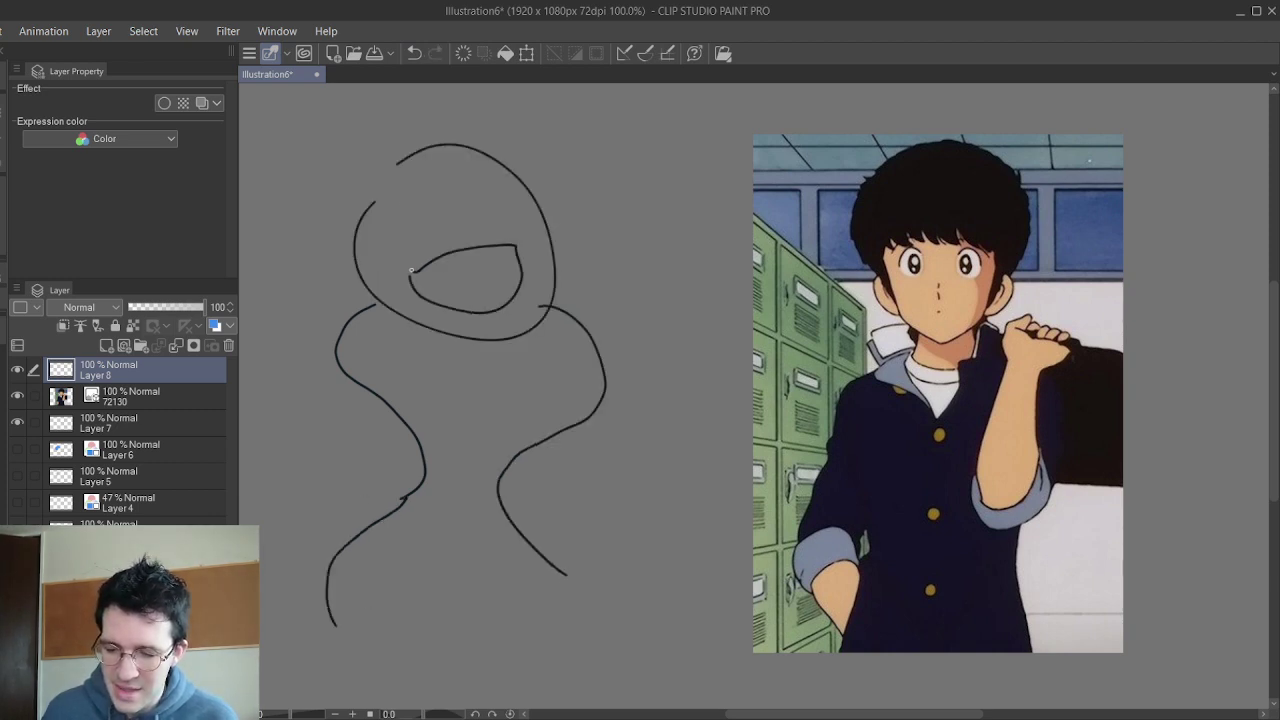
pyautogui.moveTo(457, 217); pyautogui.dragTo(465, 234)
pyautogui.moveTo(390, 170); pyautogui.dragTo(360, 305)
pyautogui.moveTo(293, 314); pyautogui.dragTo(375, 306)
pyautogui.moveTo(458, 147); pyautogui.dragTo(637, 281)
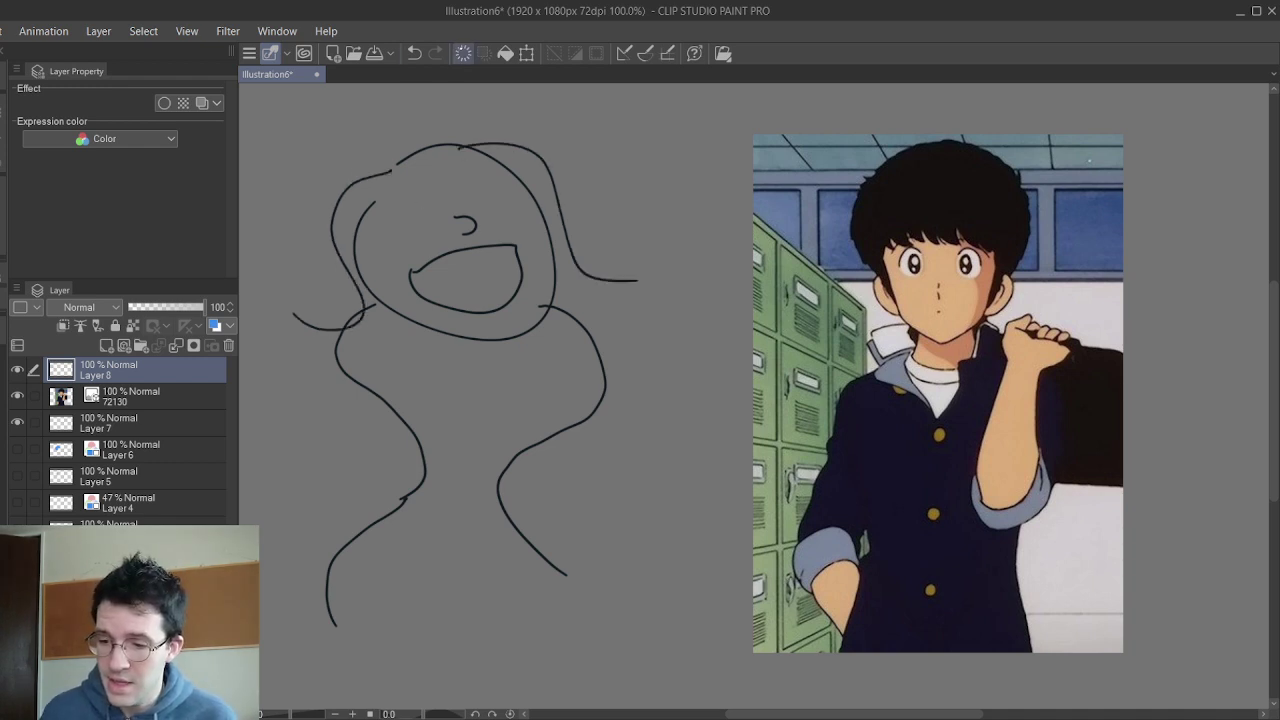
pyautogui.click(463, 53)
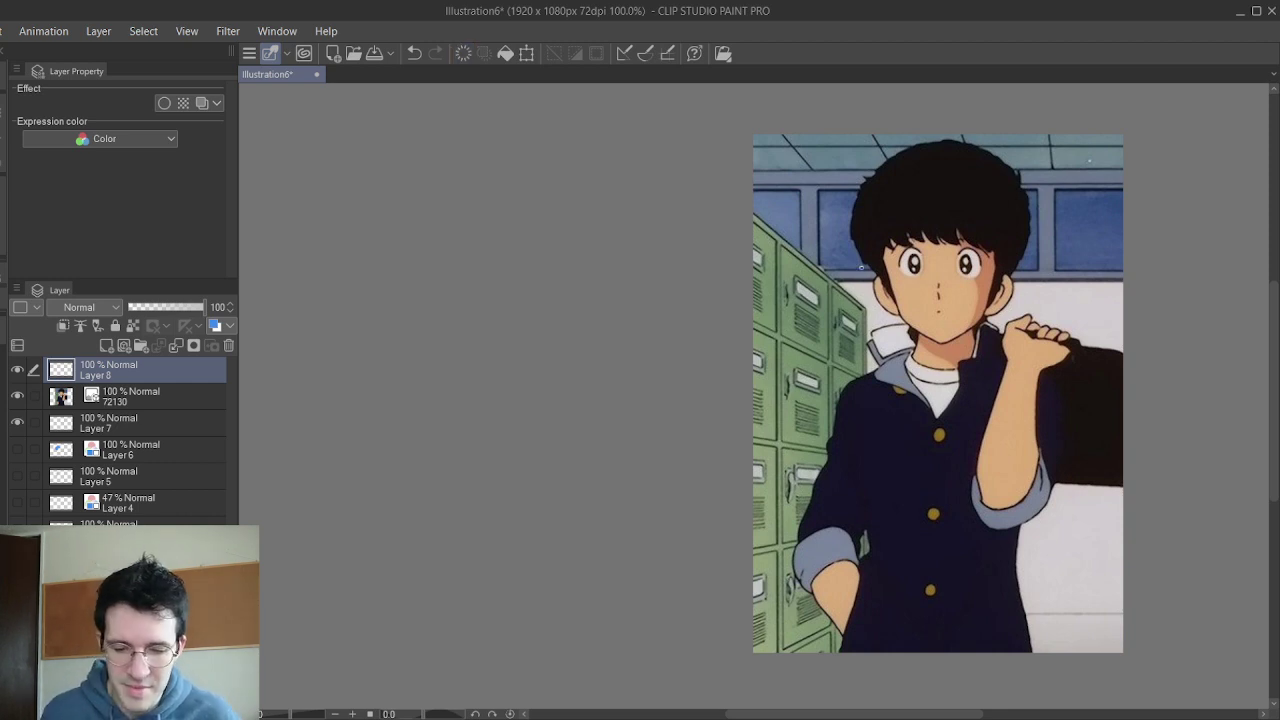
# - Sketch looping cheek curves and a chin line over the reference character's face, and clear them from Layer 8
pyautogui.moveTo(905, 266)
pyautogui.mouseDown()
pyautogui.moveTo(858, 336)
pyautogui.moveTo(838, 272)
pyautogui.mouseUp()
pyautogui.moveTo(1000, 266); pyautogui.dragTo(993, 276)
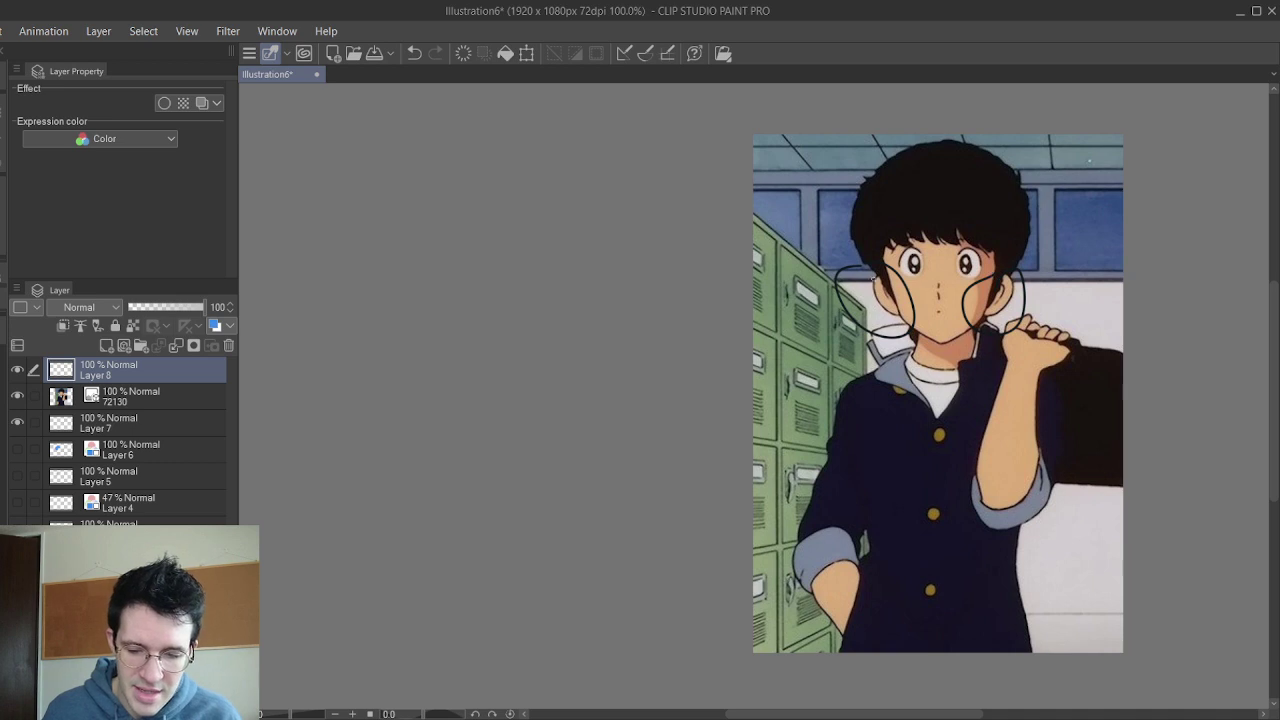
pyautogui.moveTo(893, 301)
pyautogui.mouseDown()
pyautogui.moveTo(902, 324)
pyautogui.moveTo(945, 347)
pyautogui.moveTo(985, 310)
pyautogui.mouseUp()
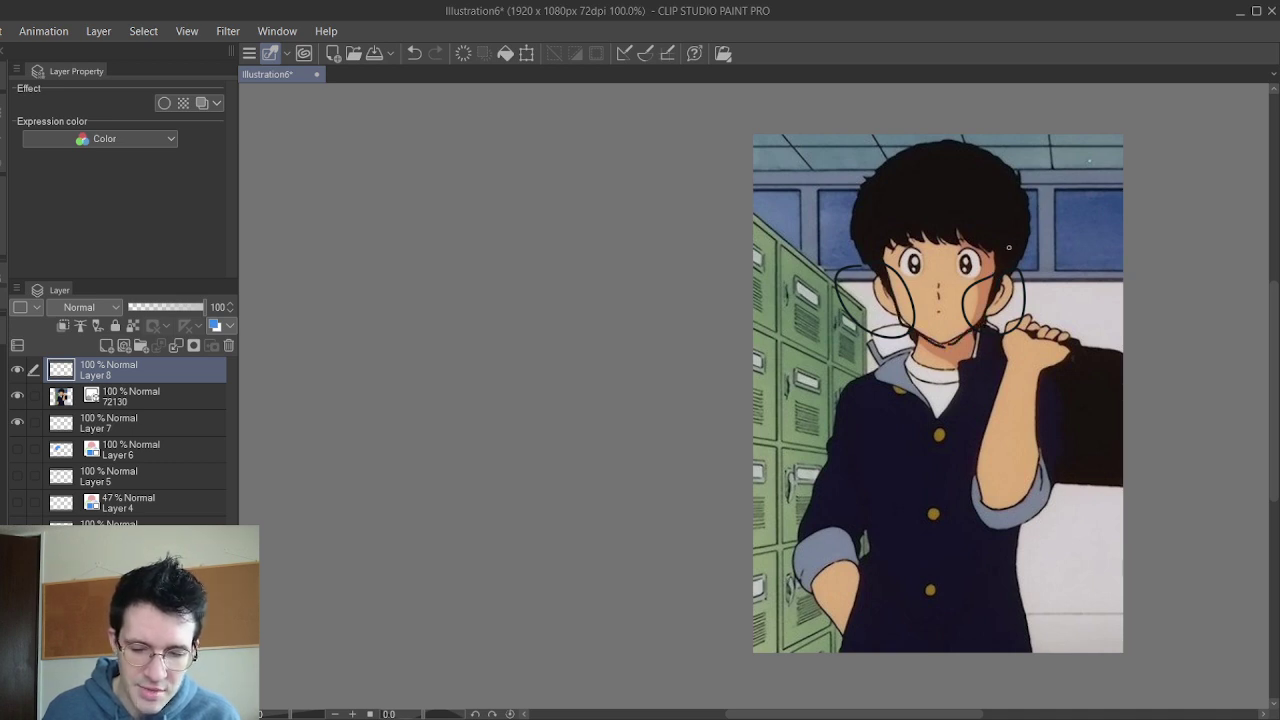
pyautogui.press('Delete')
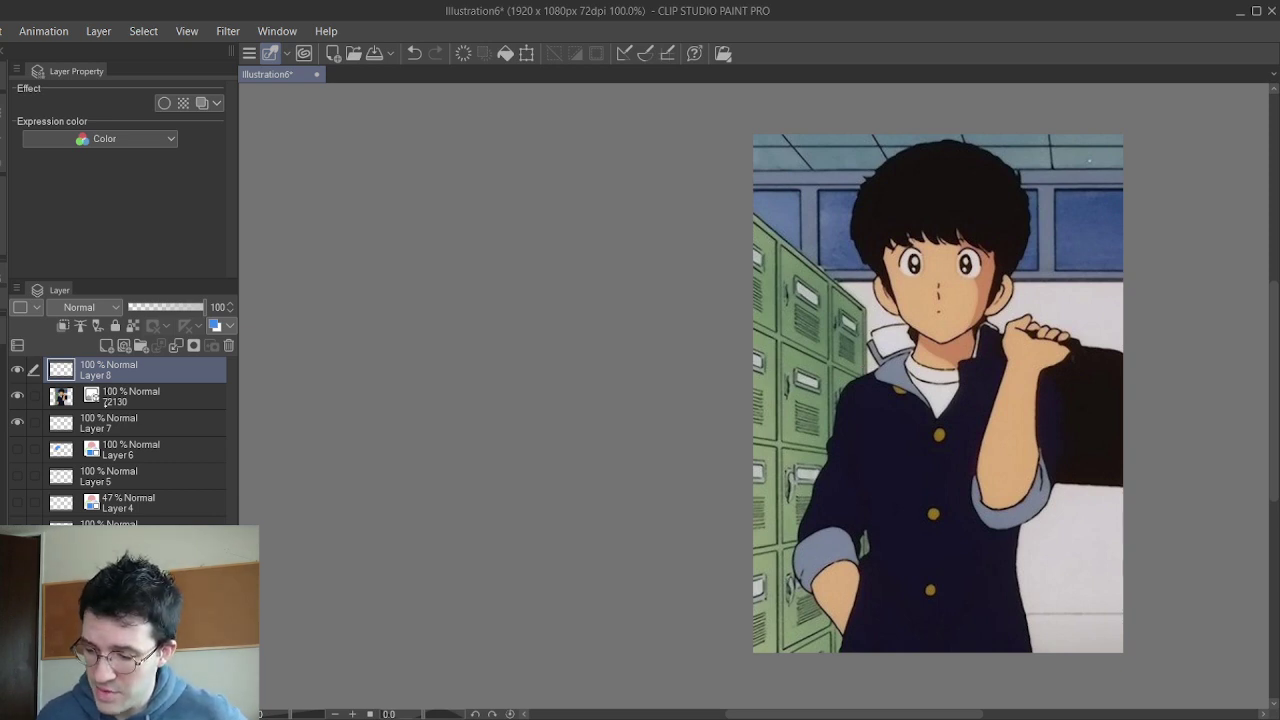
# - Try the tone and border effects on the 72130 reference layer, switching each one off again
pyautogui.click(105, 400)
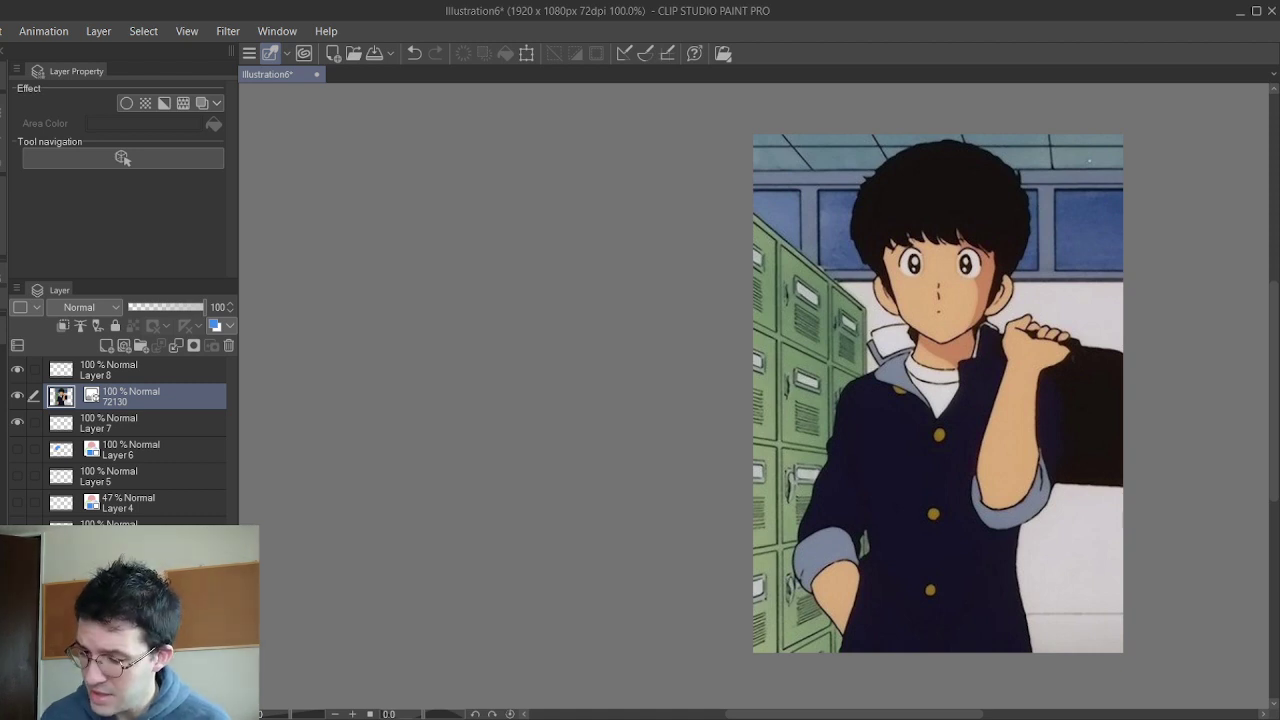
pyautogui.press('Tab')
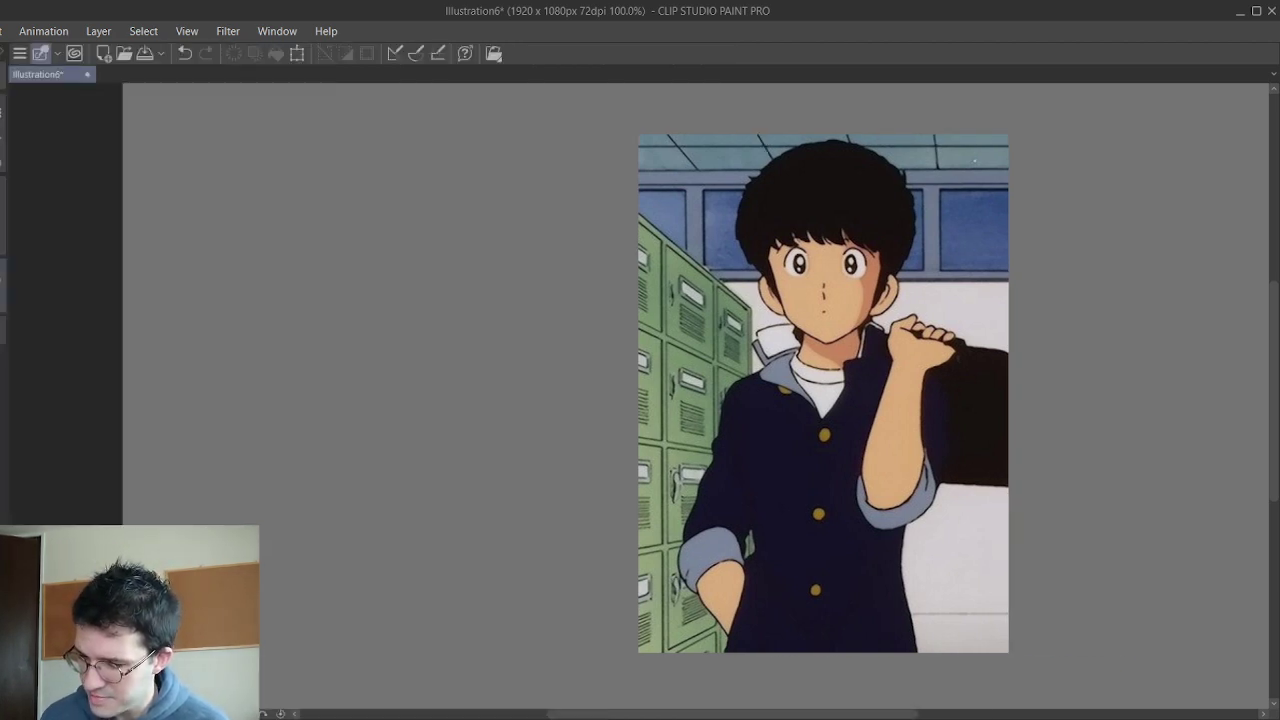
pyautogui.press('Tab')
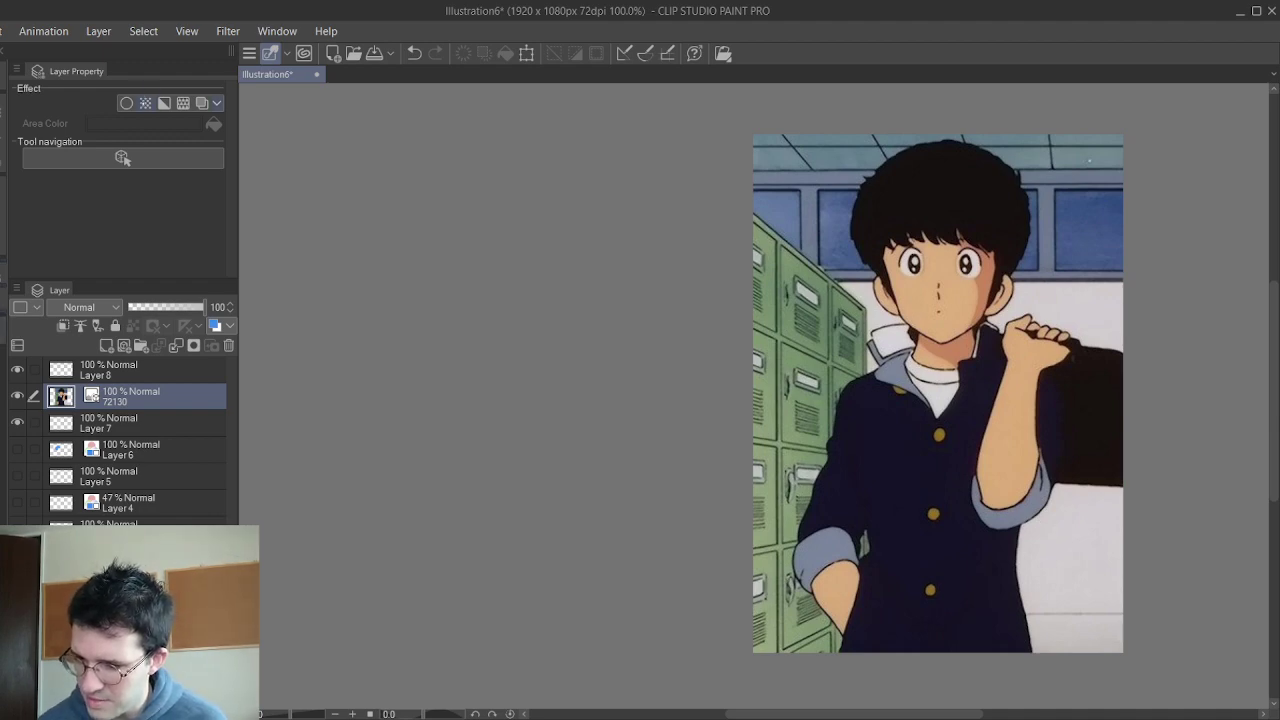
pyautogui.click(145, 103)
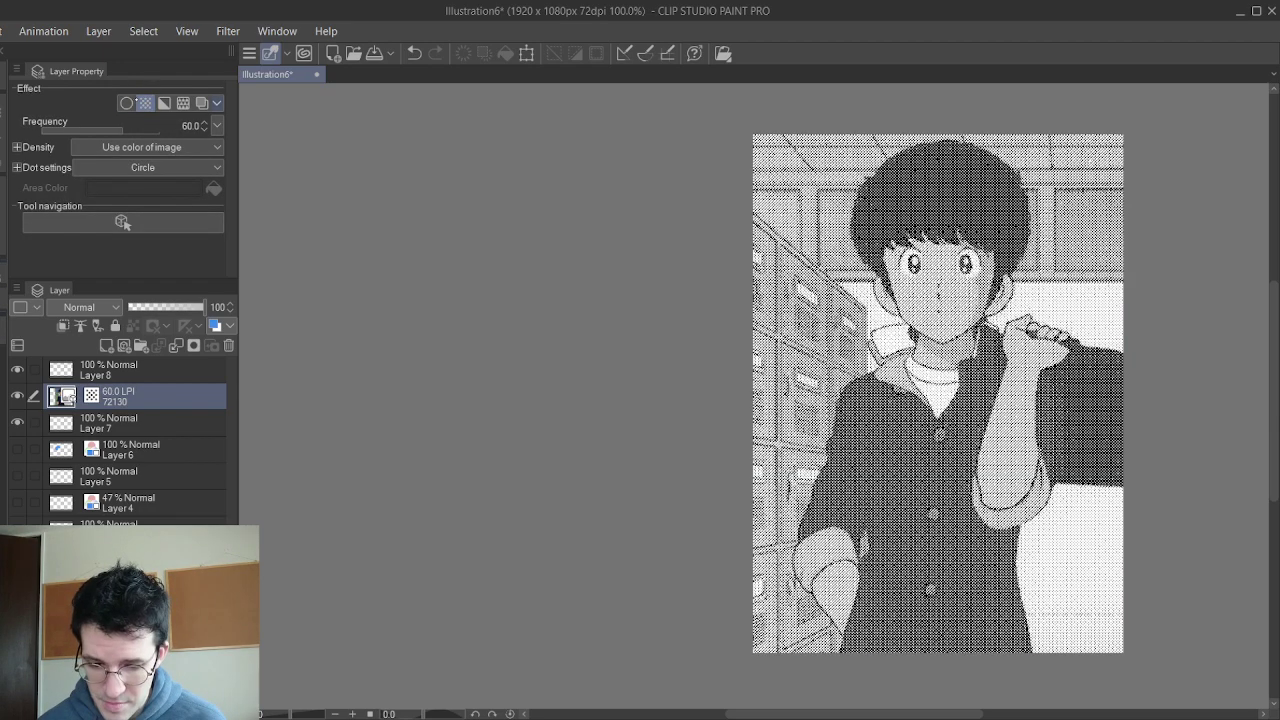
pyautogui.click(145, 103)
pyautogui.click(126, 103)
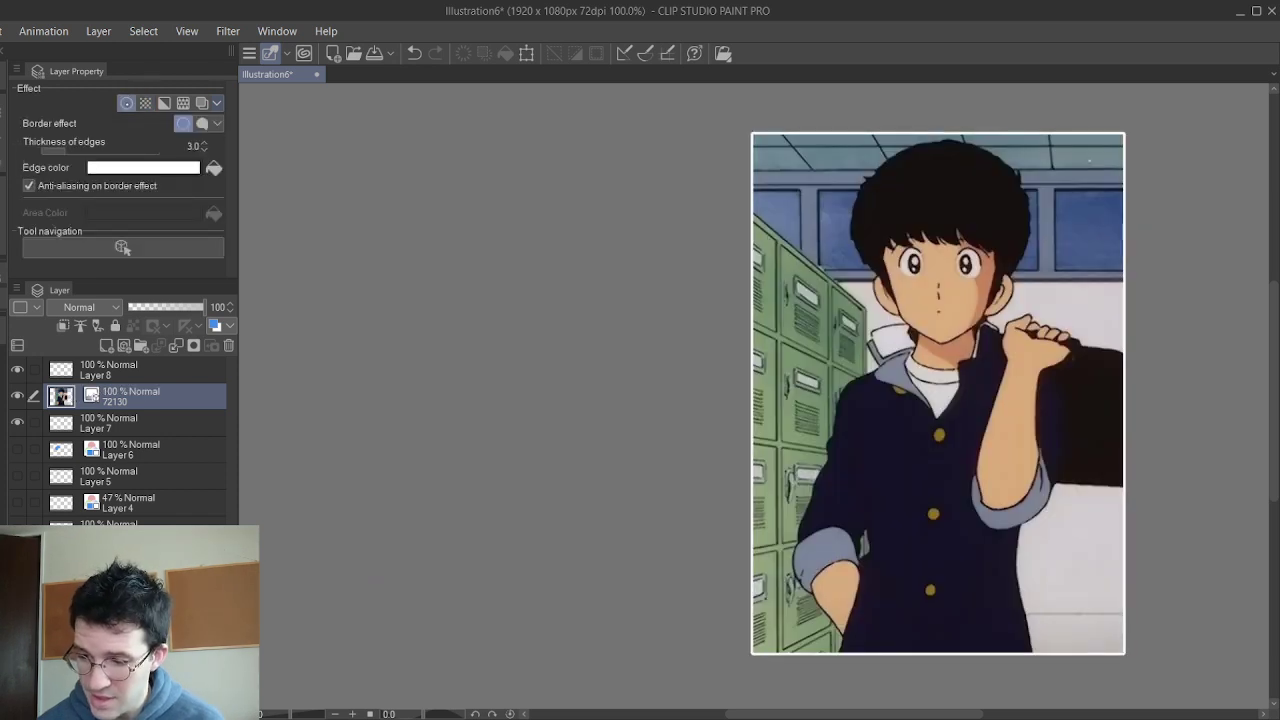
pyautogui.click(126, 103)
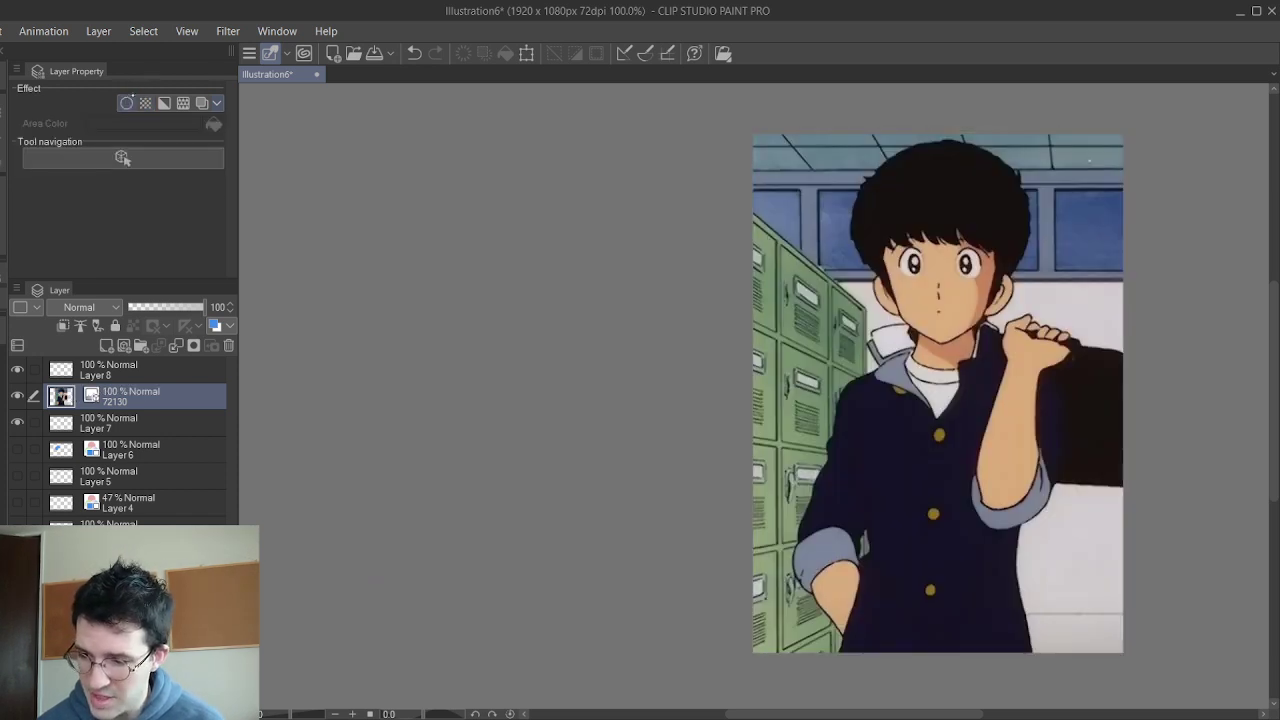
# - Try the texture overlay effect on the 72130 reference layer and remove it
pyautogui.click(183, 103)
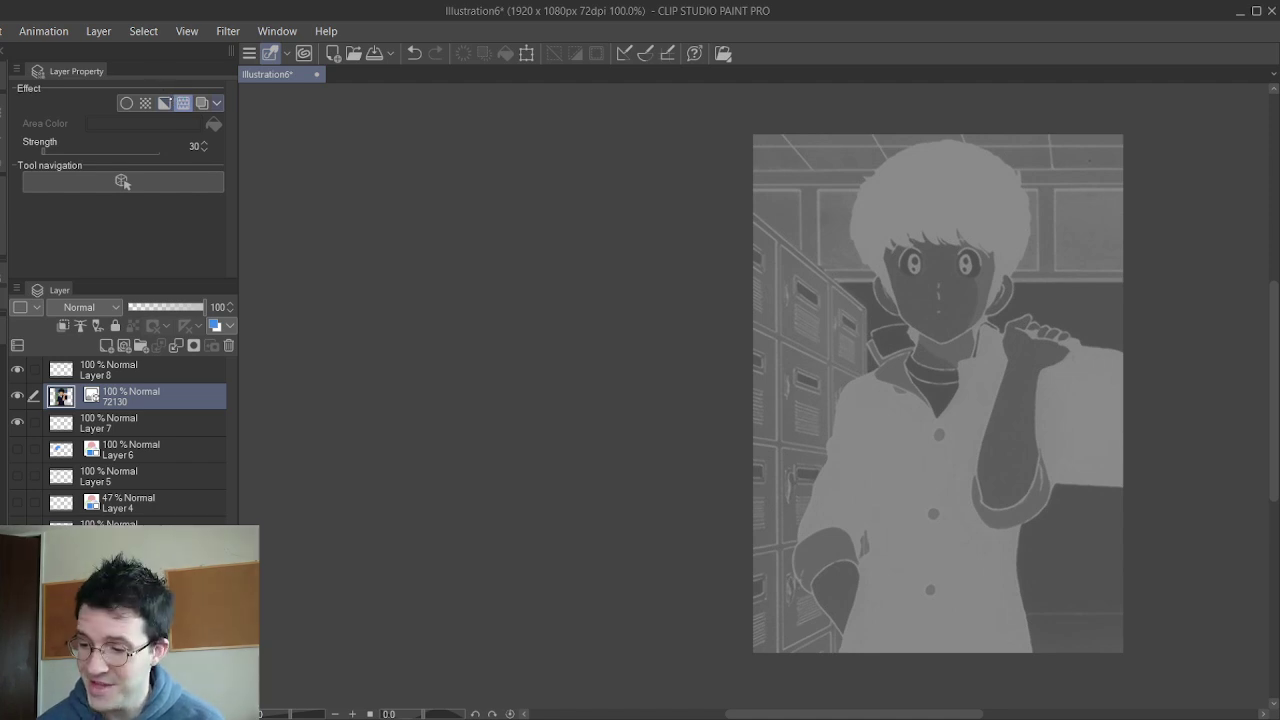
pyautogui.click(183, 103)
pyautogui.click(201, 103)
pyautogui.click(199, 100)
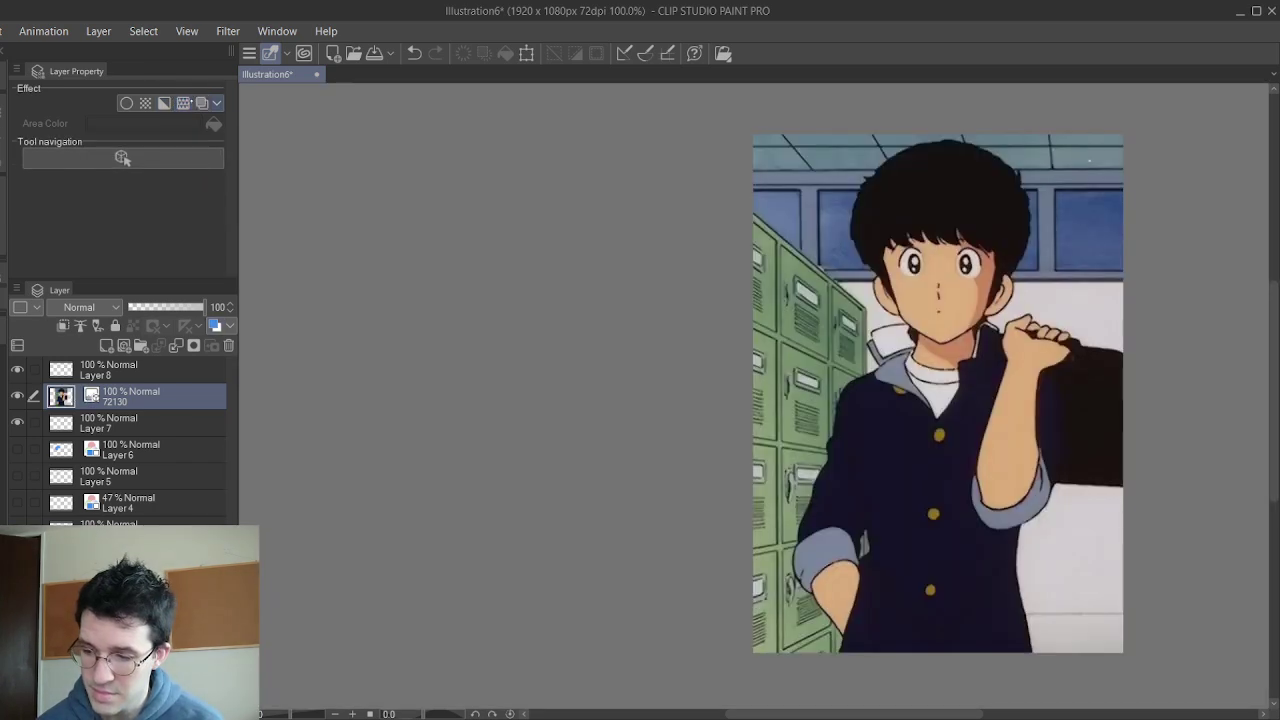
# - Preview the reference image in monochrome and in grayscale, and restore its full color
pyautogui.click(164, 103)
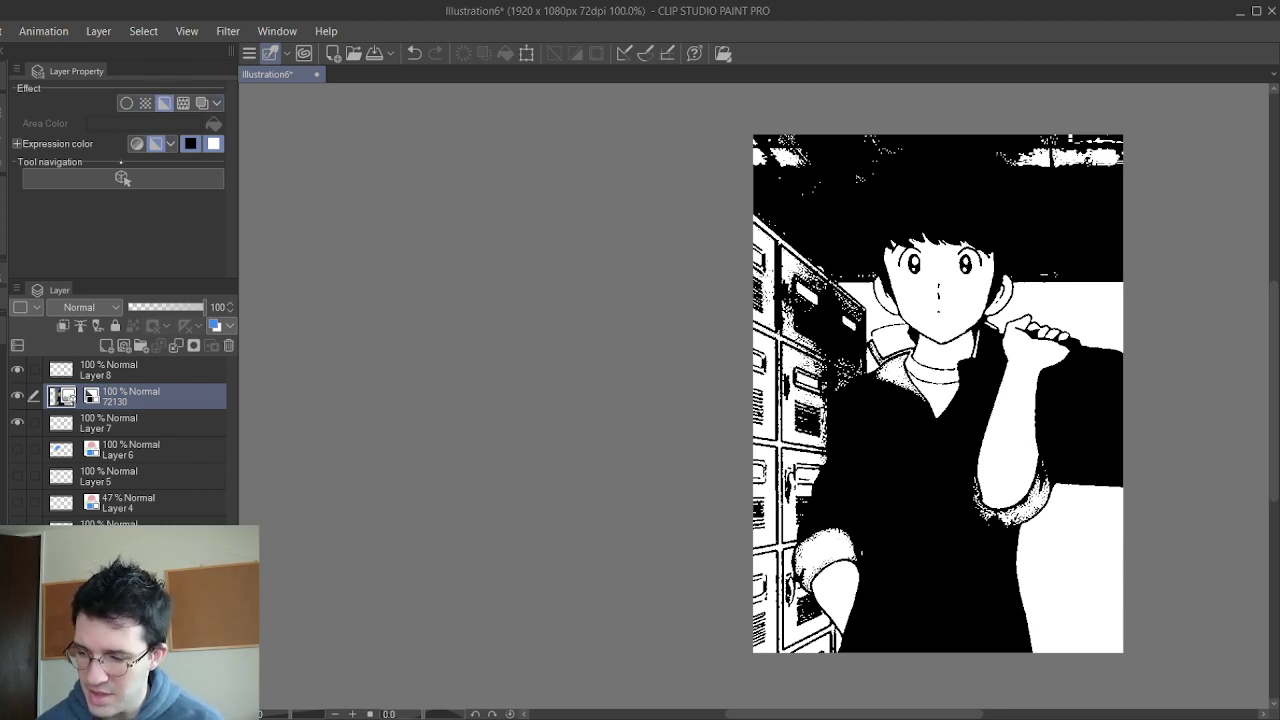
pyautogui.click(137, 143)
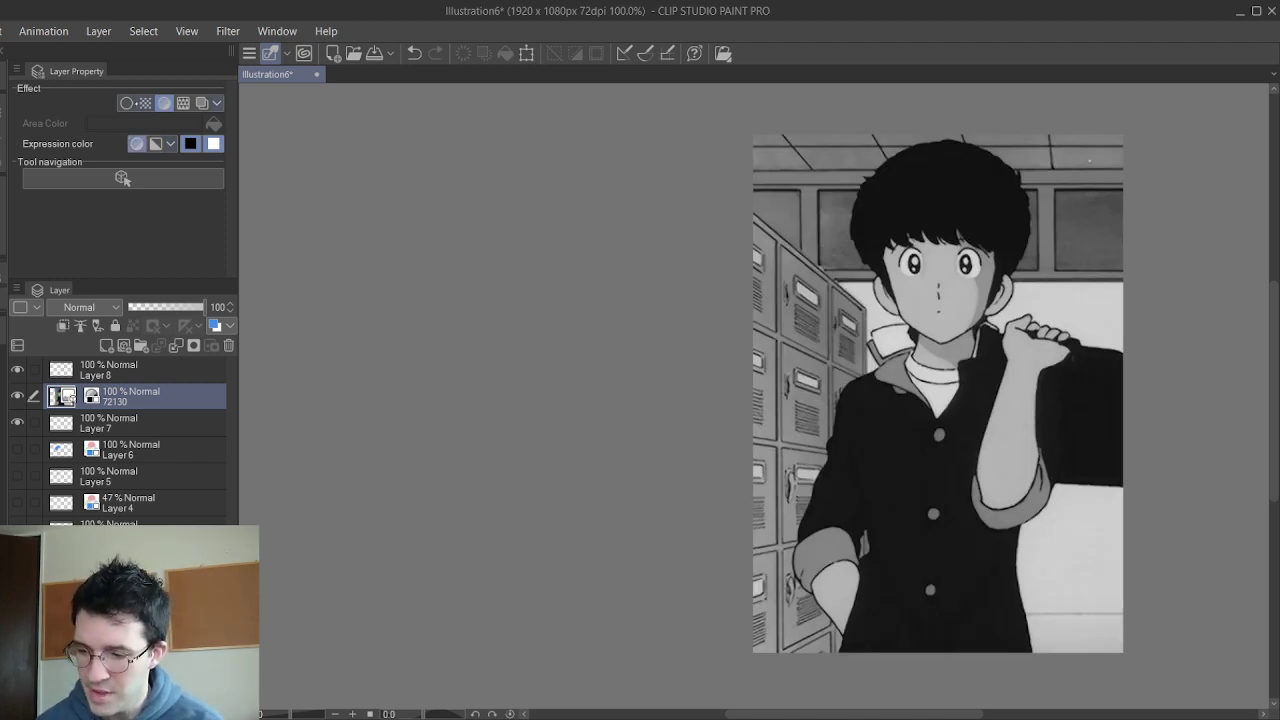
pyautogui.click(164, 103)
pyautogui.click(164, 103)
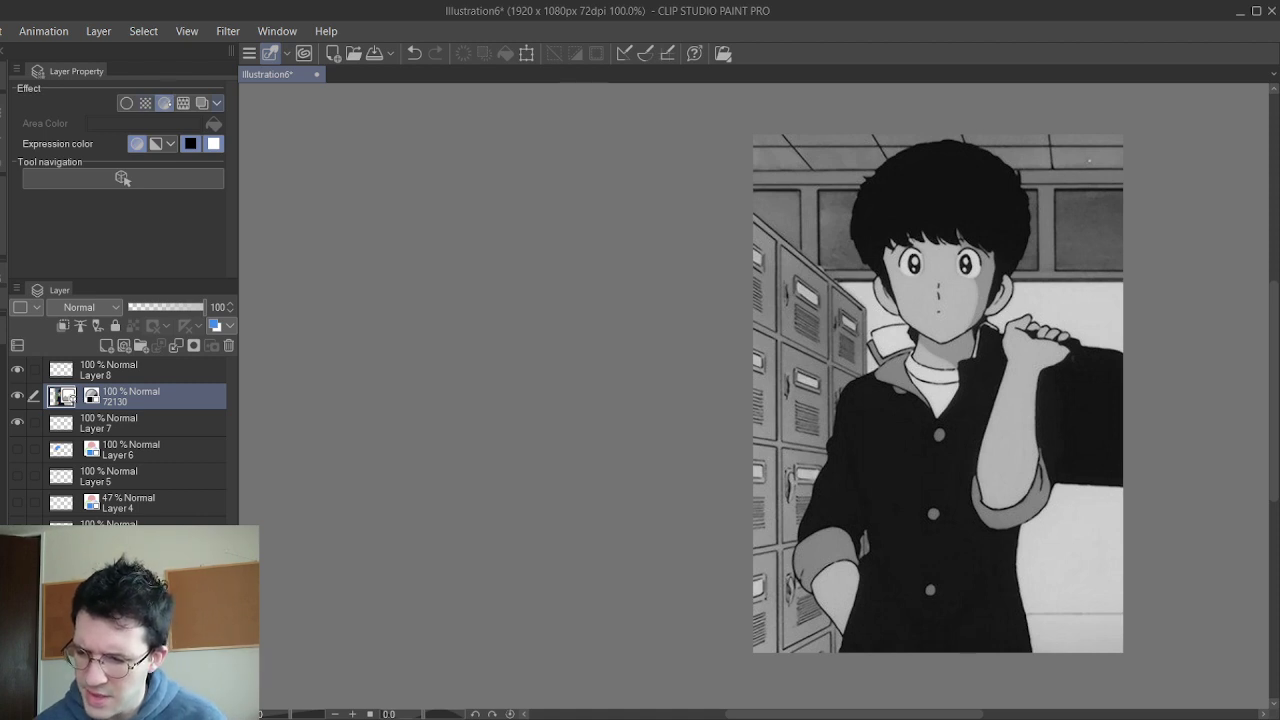
pyautogui.click(164, 103)
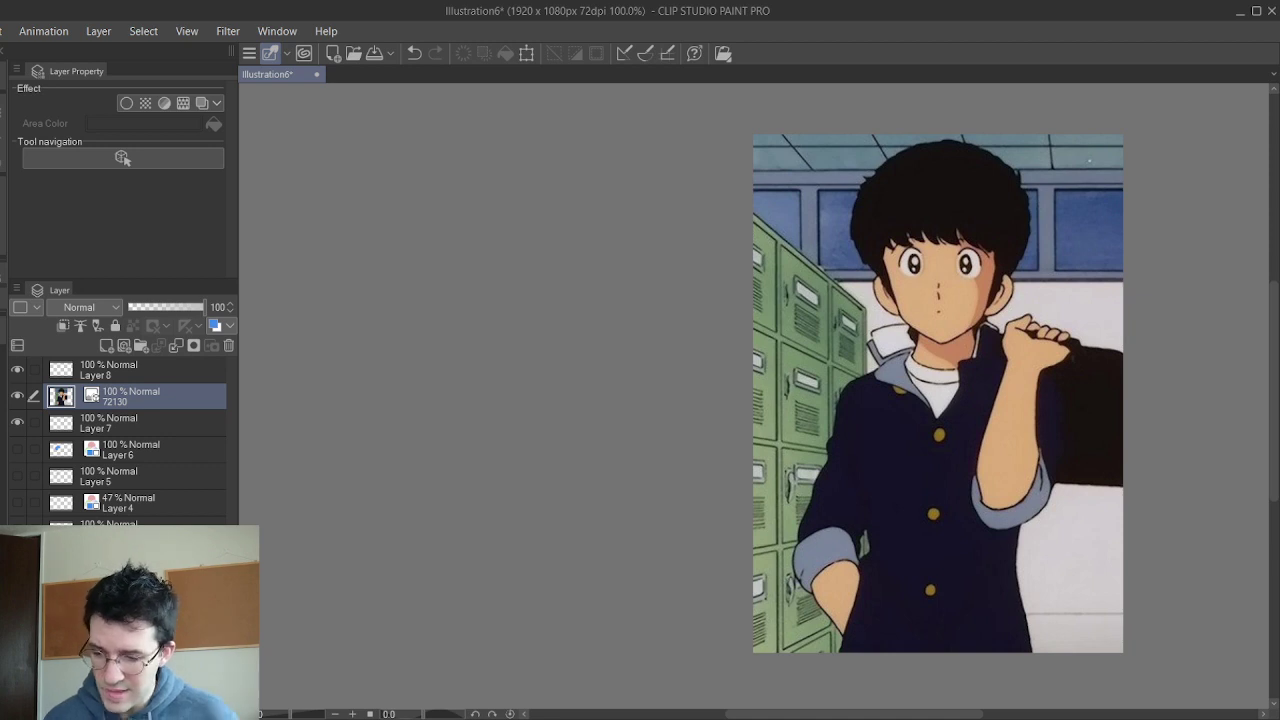
# - Move the 72130 reference image farther to the right on the canvas
pyautogui.hotkey('alt', ']')
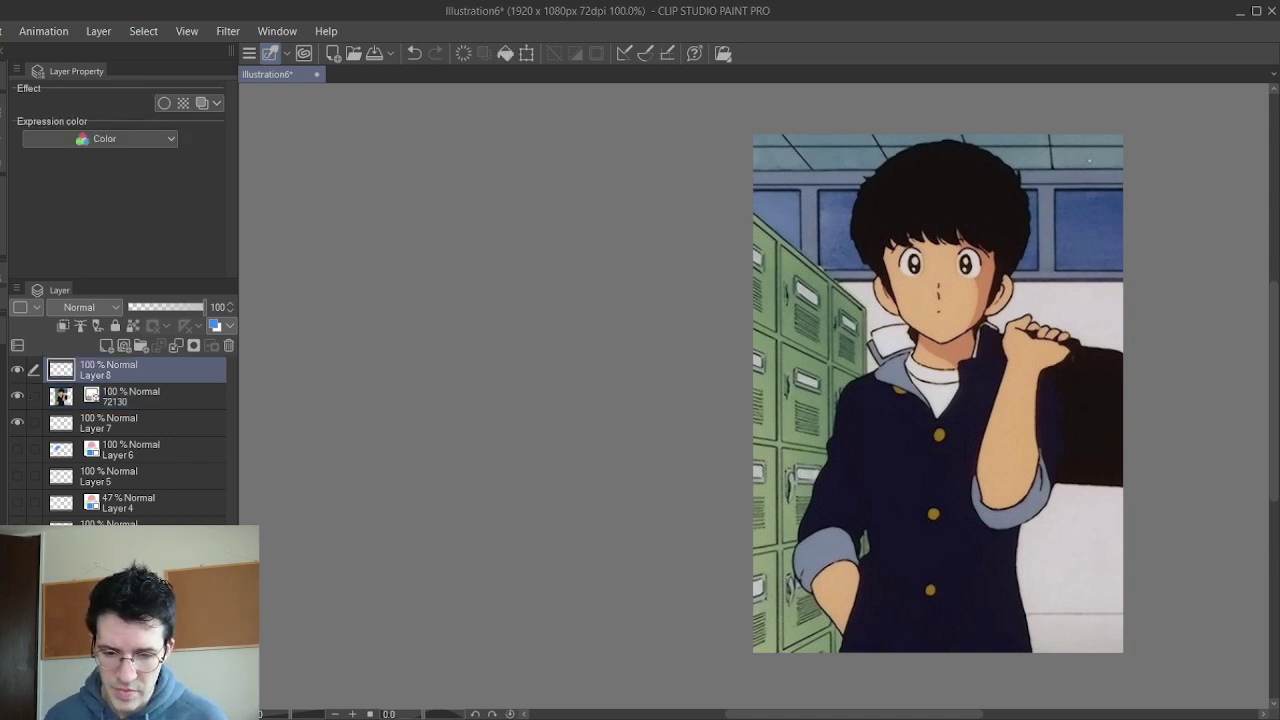
pyautogui.hotkey('alt', '[')
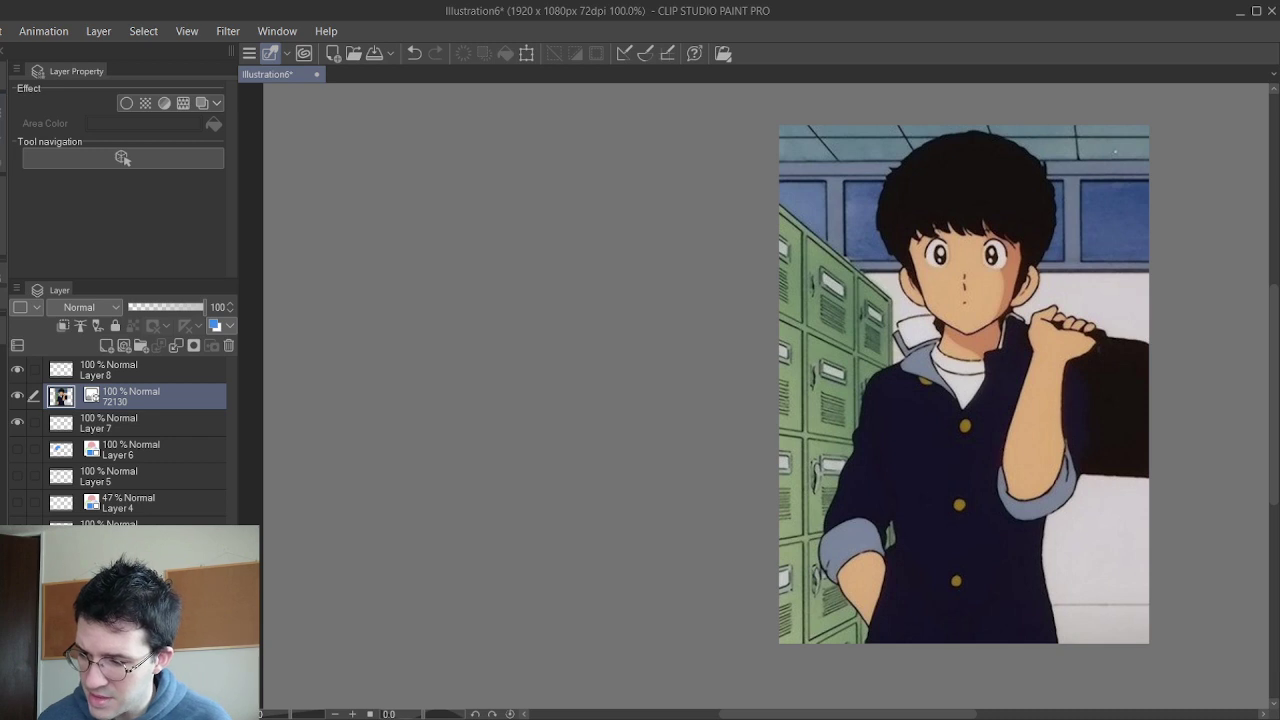
pyautogui.hotkey('ctrl', 't')
pyautogui.moveTo(964, 426); pyautogui.dragTo(1065, 442)
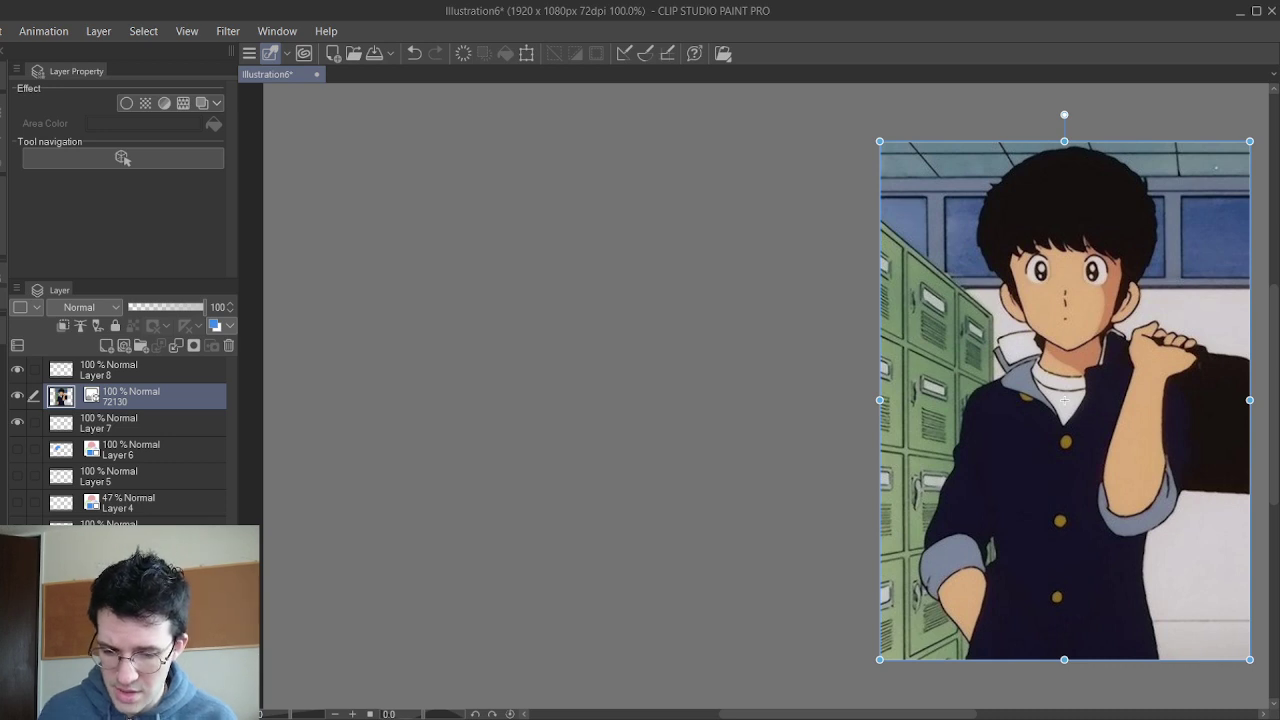
# - Make Layer 8 the active layer and set the drawing color to pure red from the Standard color set
pyautogui.scroll(3, 1096, 287)
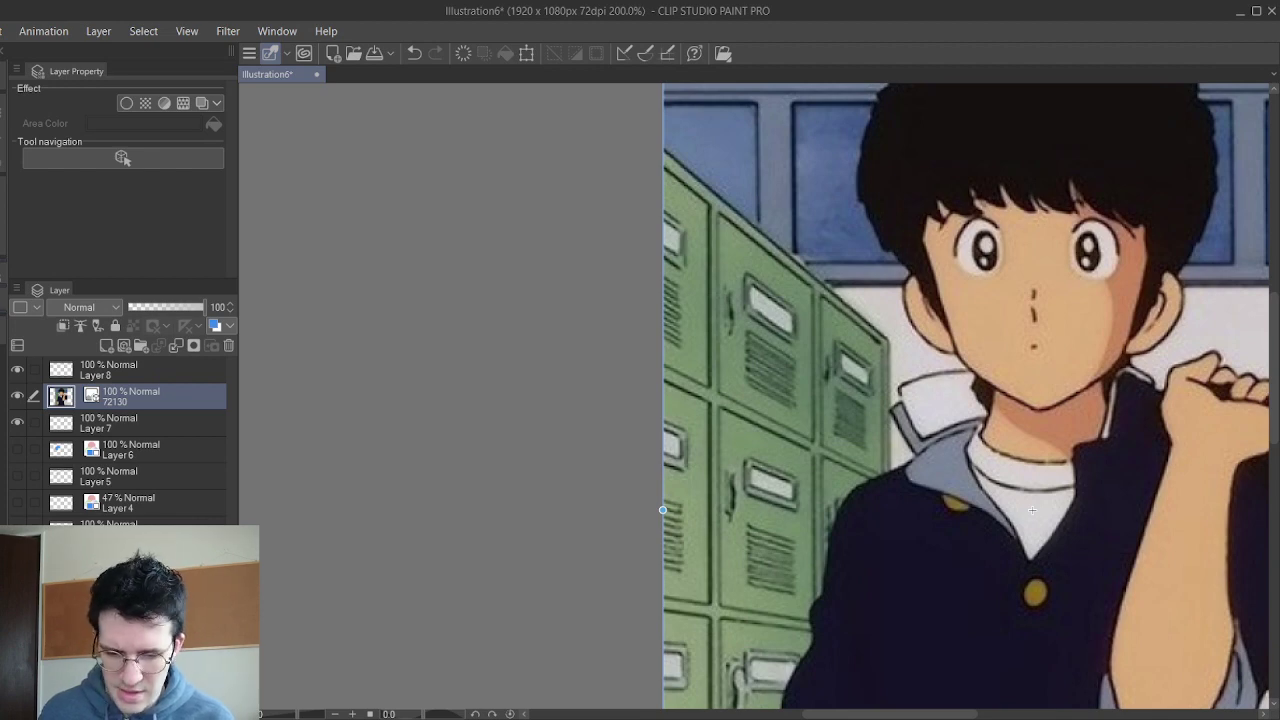
pyautogui.scroll(-4, 1032, 510)
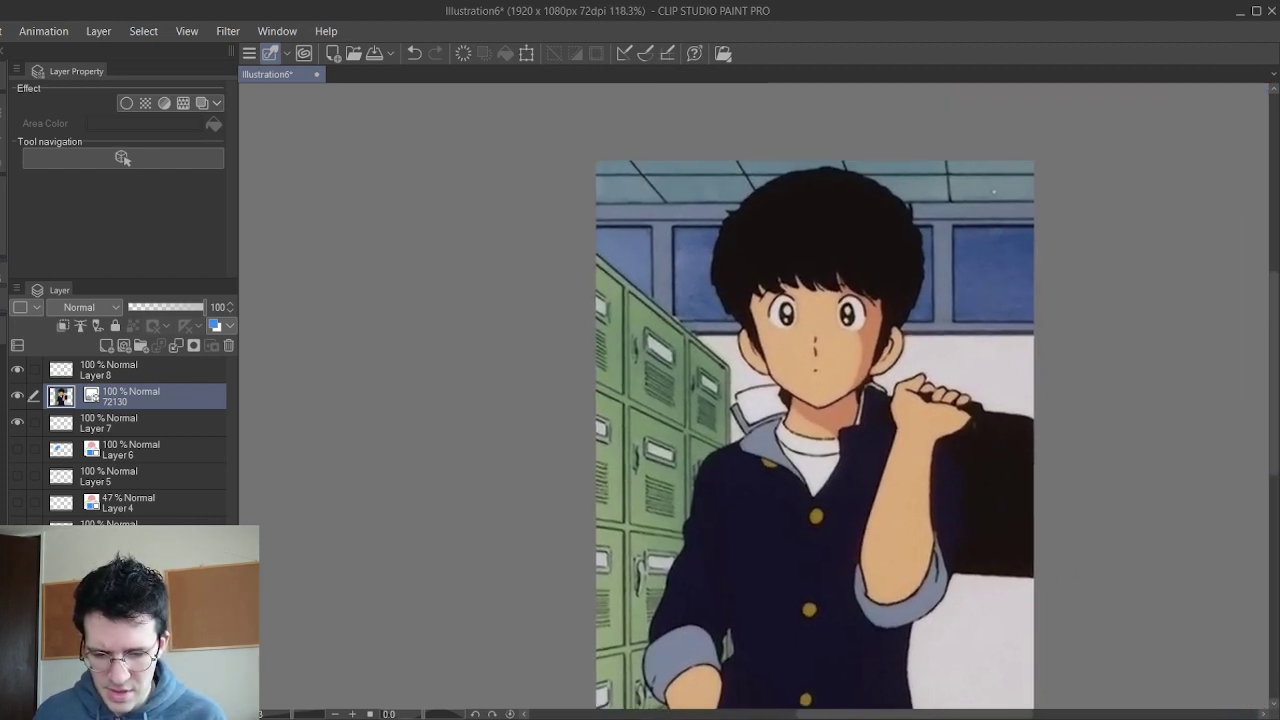
pyautogui.scroll(2, 986, 325)
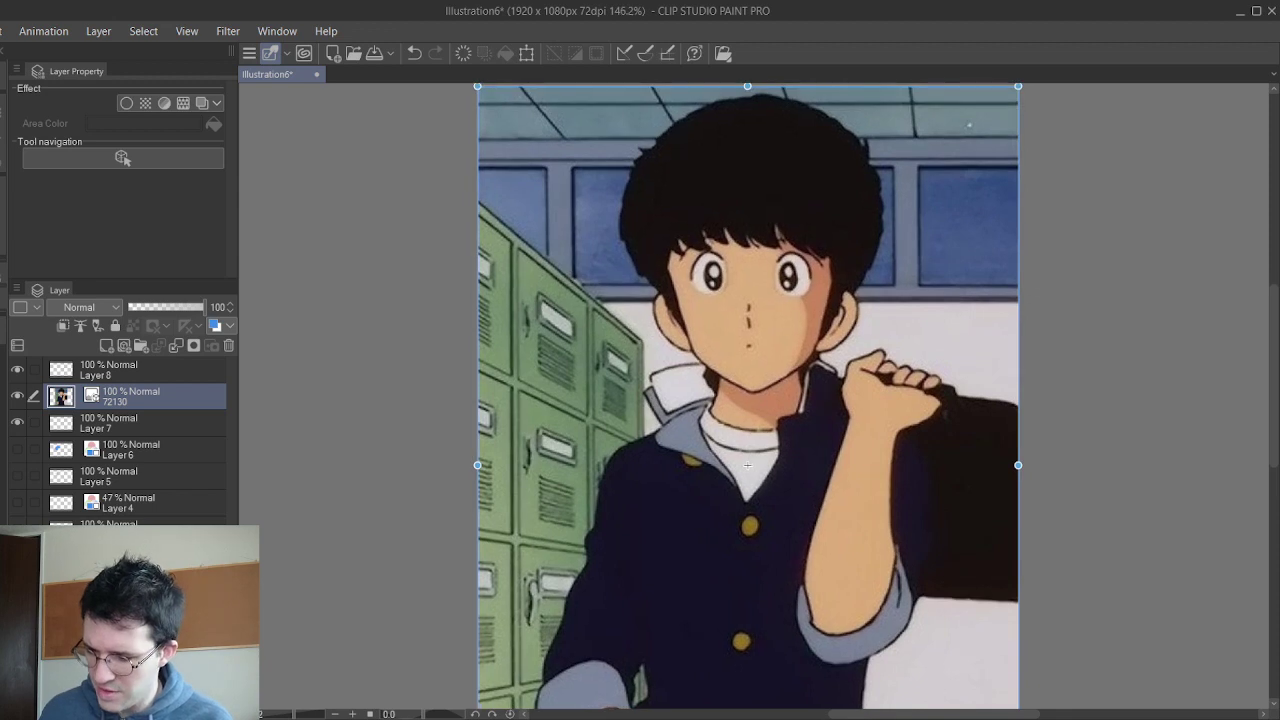
pyautogui.click(110, 369)
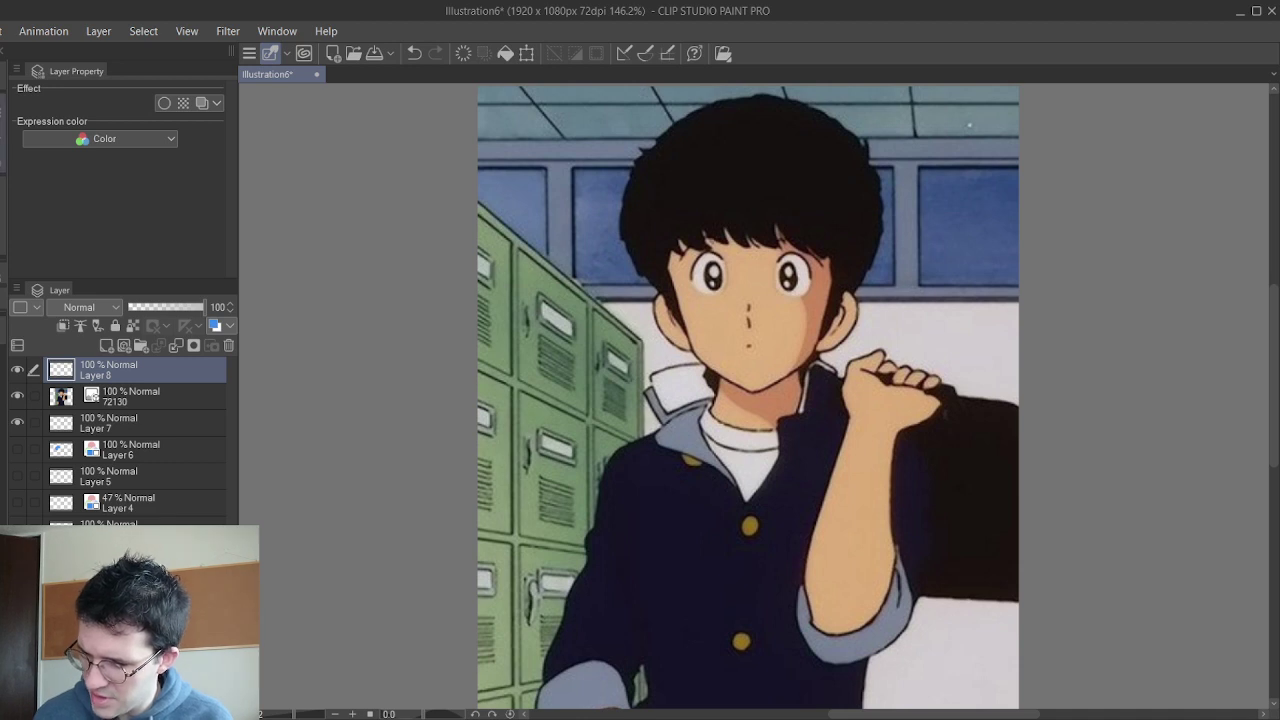
pyautogui.press('F6')
pyautogui.click(16, 275)
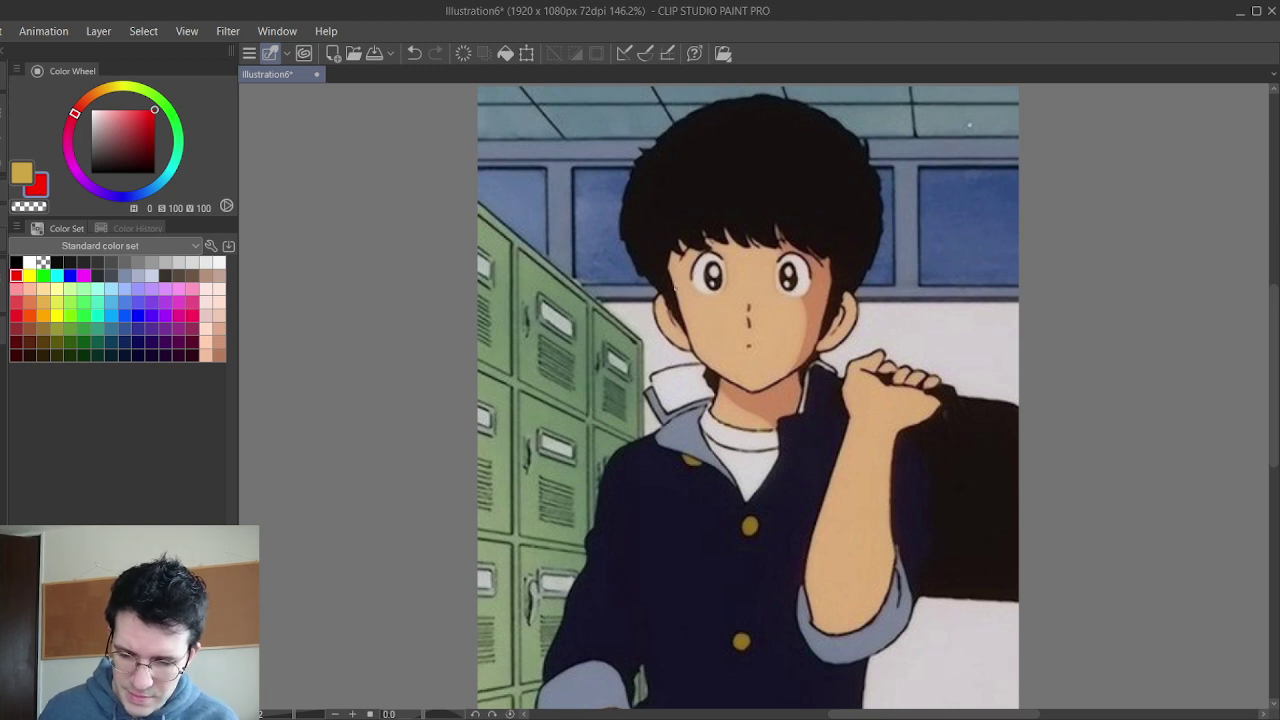
# - Try tracing the character's face sides and V-shaped jaw in red, and undo the strokes
pyautogui.moveTo(671, 279)
pyautogui.mouseDown()
pyautogui.moveTo(696, 367)
pyautogui.moveTo(755, 393)
pyautogui.mouseUp()
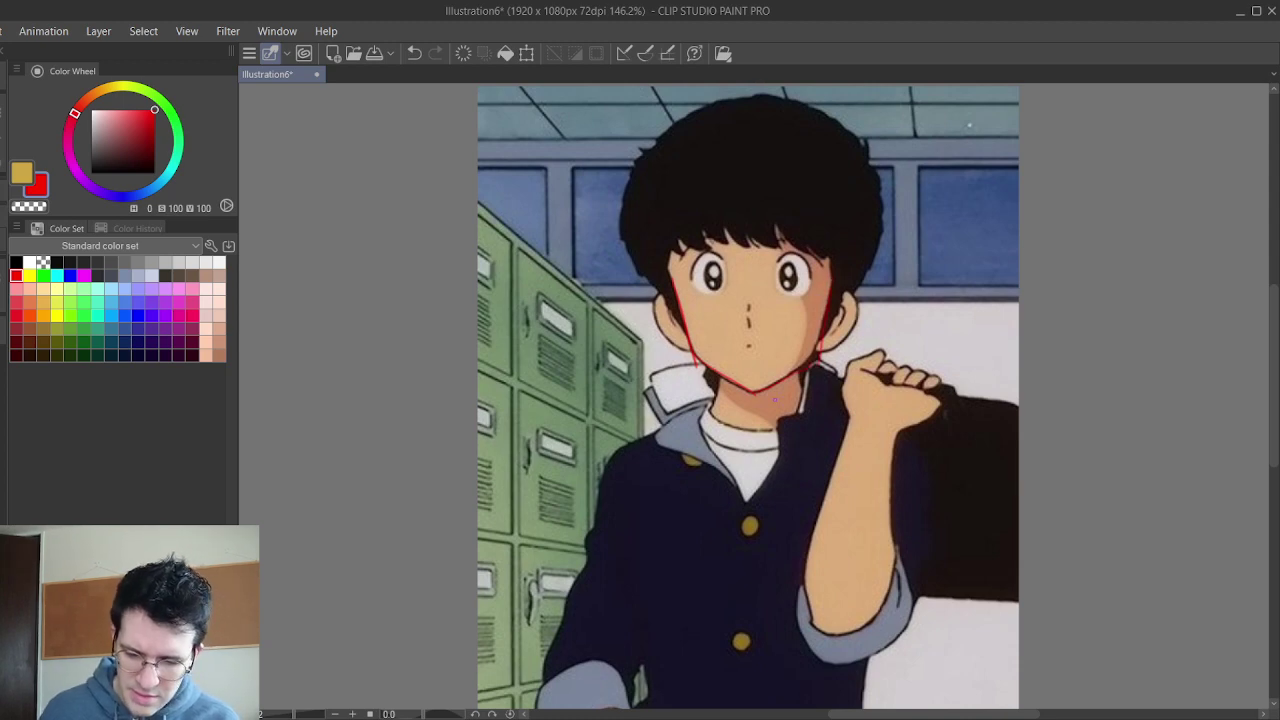
pyautogui.scroll(-1, 749, 397)
pyautogui.scroll(5, 753, 273)
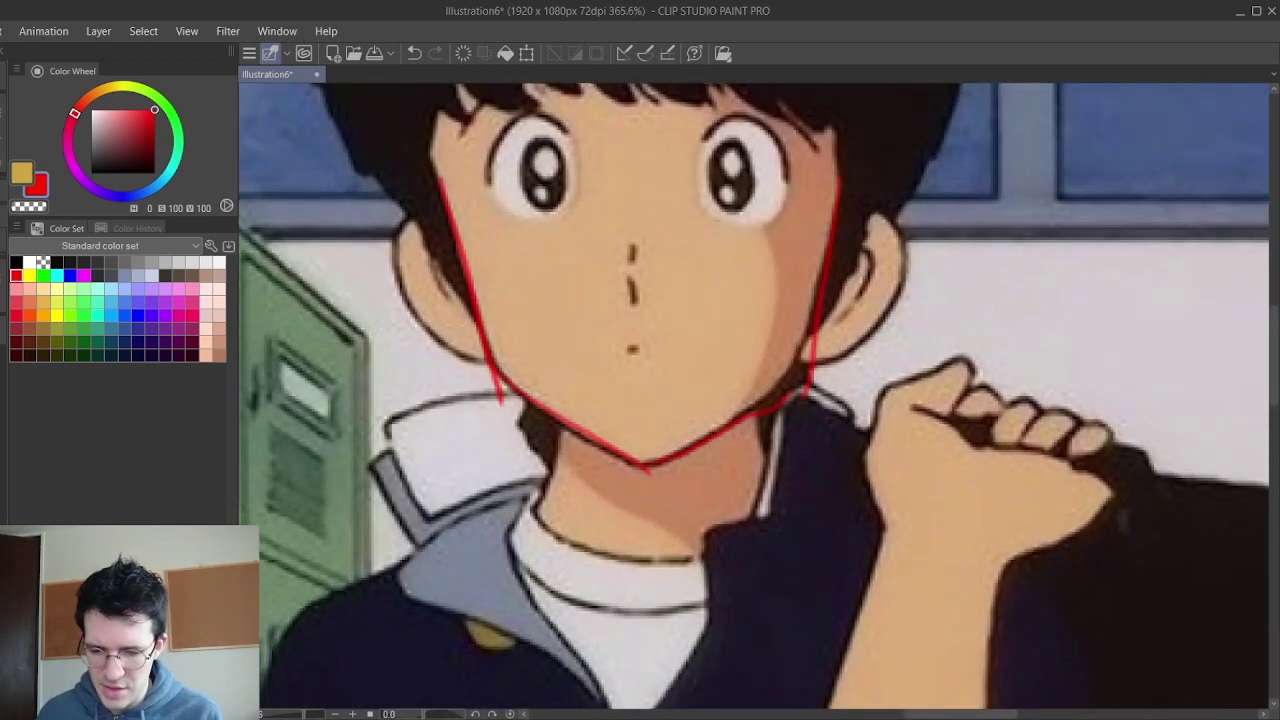
pyautogui.hotkey('ctrl', 'z')
pyautogui.hotkey('ctrl', 'z')
pyautogui.hotkey('ctrl', 'z')
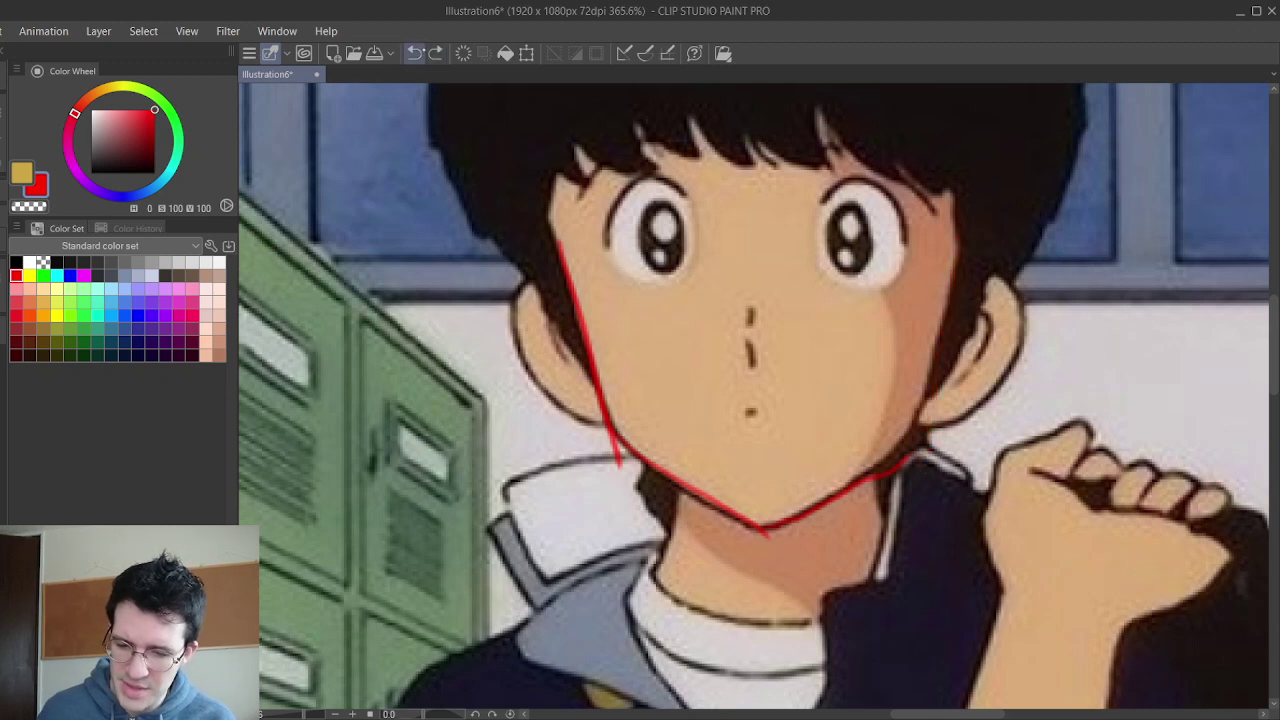
pyautogui.click(418, 52)
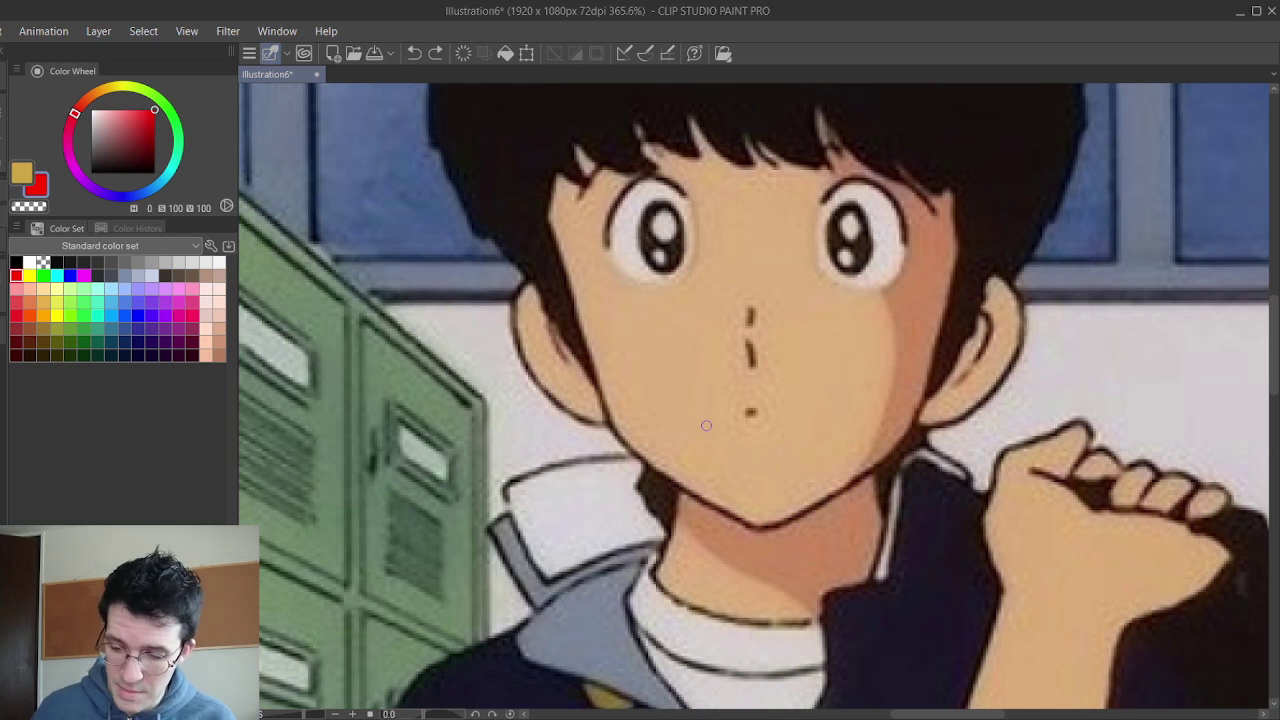
# - Trace both sides of the character's face in red from beside the eyes, joining them with jaw lines meeting at the chin
pyautogui.moveTo(552, 256); pyautogui.dragTo(605, 424)
pyautogui.moveTo(963, 252); pyautogui.dragTo(919, 421)
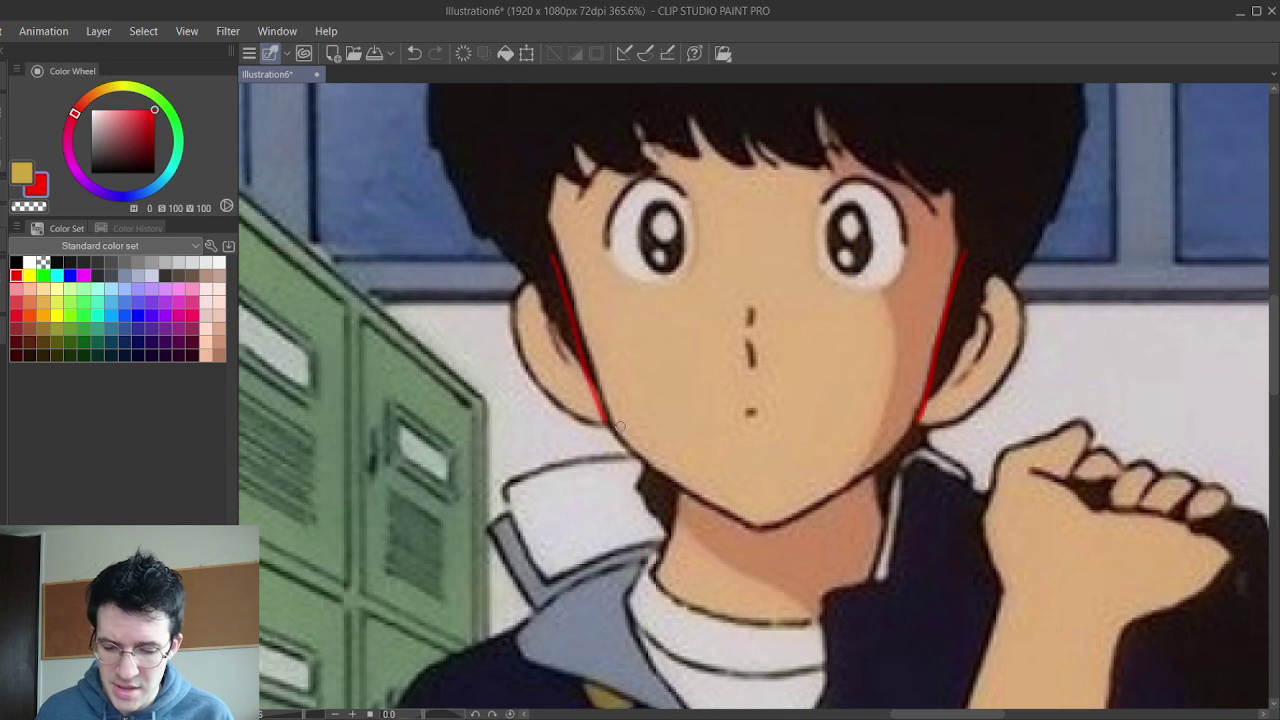
pyautogui.moveTo(612, 426)
pyautogui.mouseDown()
pyautogui.moveTo(676, 482)
pyautogui.moveTo(765, 522)
pyautogui.mouseUp()
pyautogui.moveTo(916, 420)
pyautogui.mouseDown()
pyautogui.moveTo(811, 505)
pyautogui.moveTo(762, 524)
pyautogui.mouseUp()
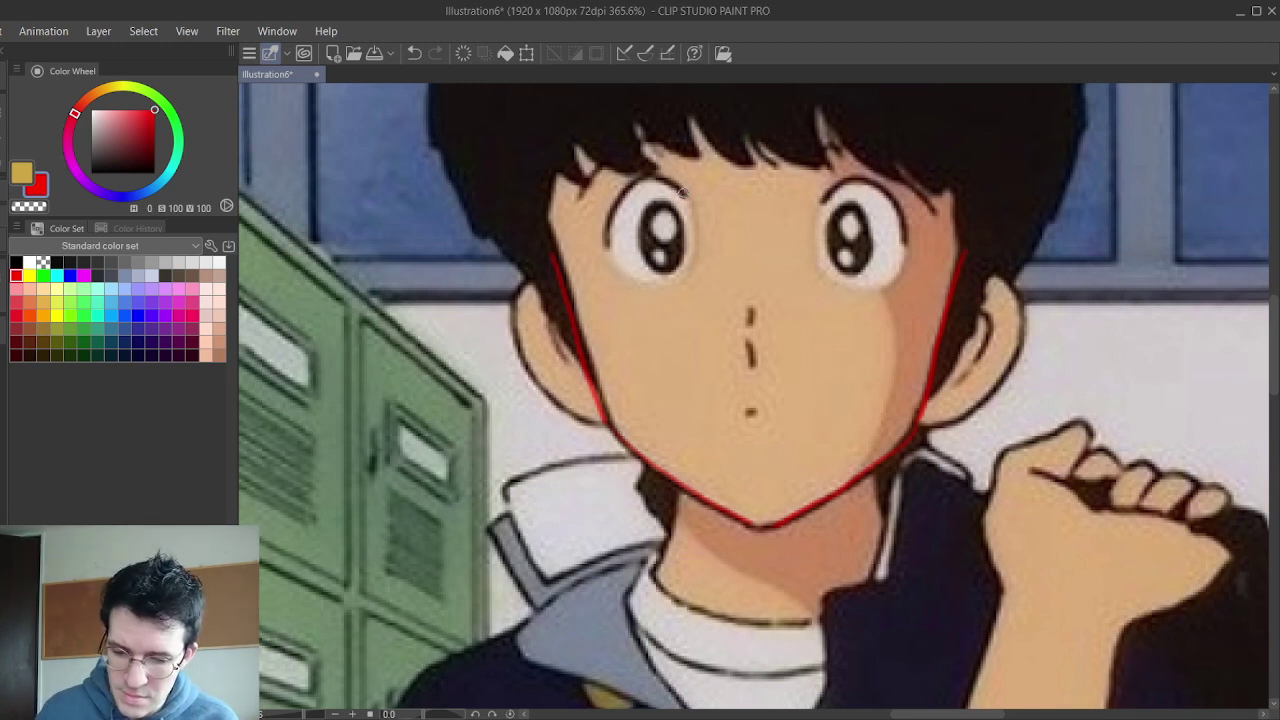
# - Trace the curved upper eyelids of both eyes and the arched eyebrows above them in red
pyautogui.moveTo(649, 177); pyautogui.dragTo(605, 248)
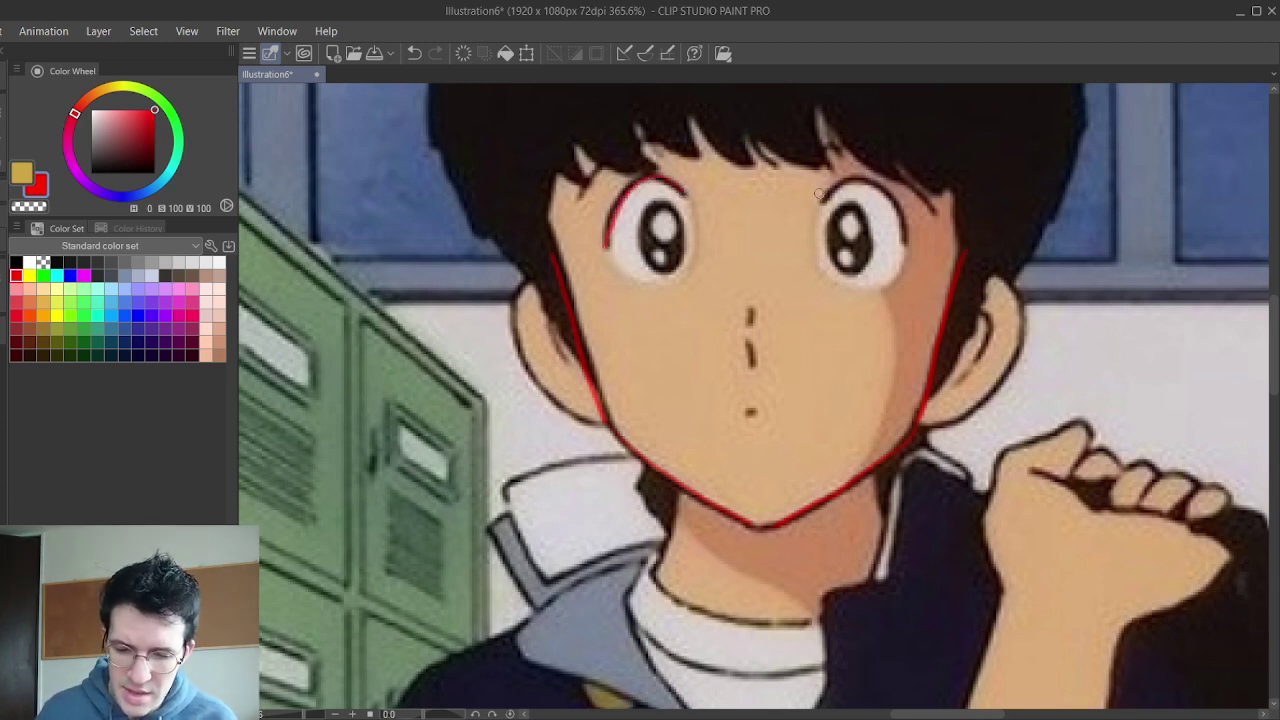
pyautogui.moveTo(826, 196)
pyautogui.mouseDown()
pyautogui.moveTo(880, 187)
pyautogui.moveTo(903, 243)
pyautogui.mouseUp()
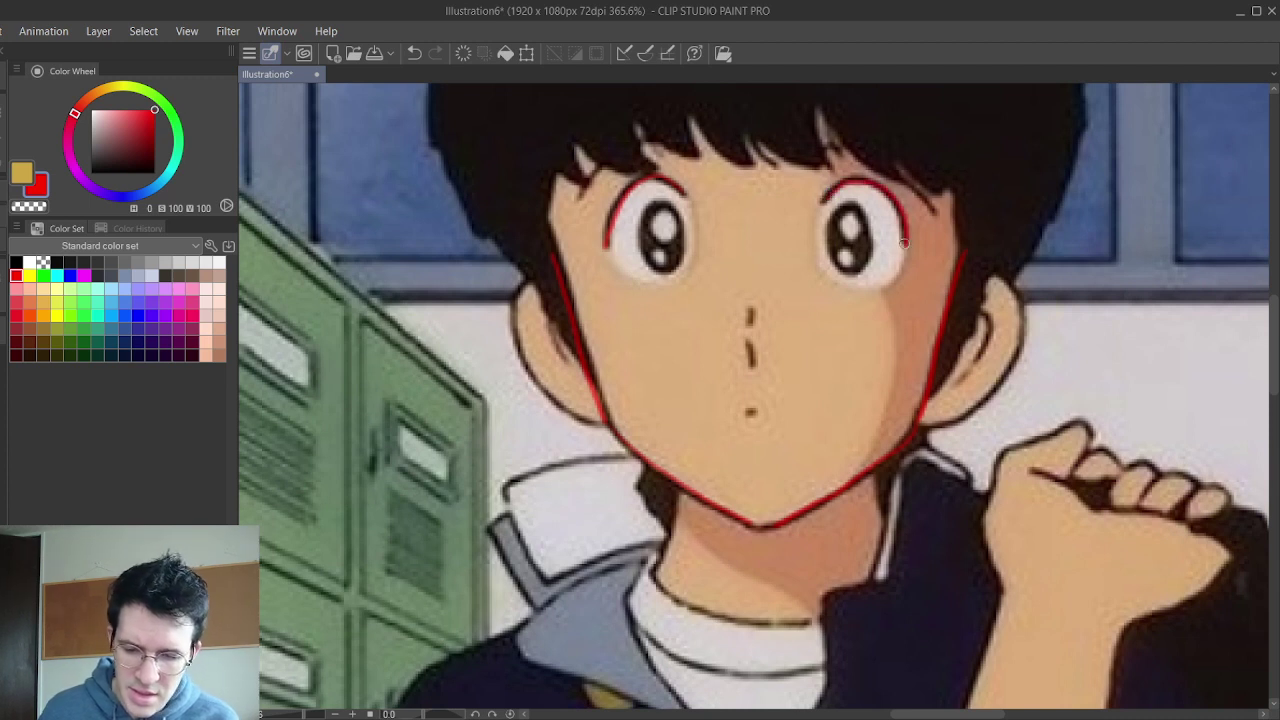
pyautogui.moveTo(664, 135); pyautogui.dragTo(700, 177)
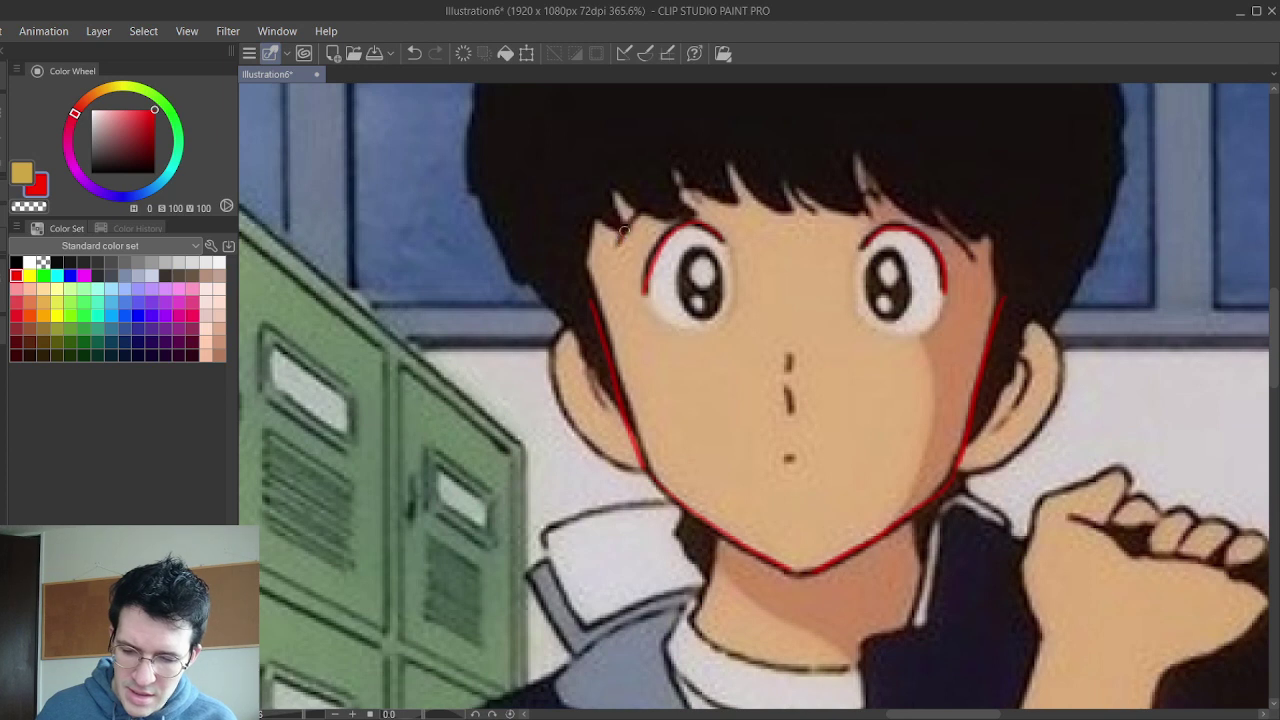
pyautogui.moveTo(621, 238)
pyautogui.mouseDown()
pyautogui.moveTo(697, 185)
pyautogui.moveTo(745, 189)
pyautogui.mouseUp()
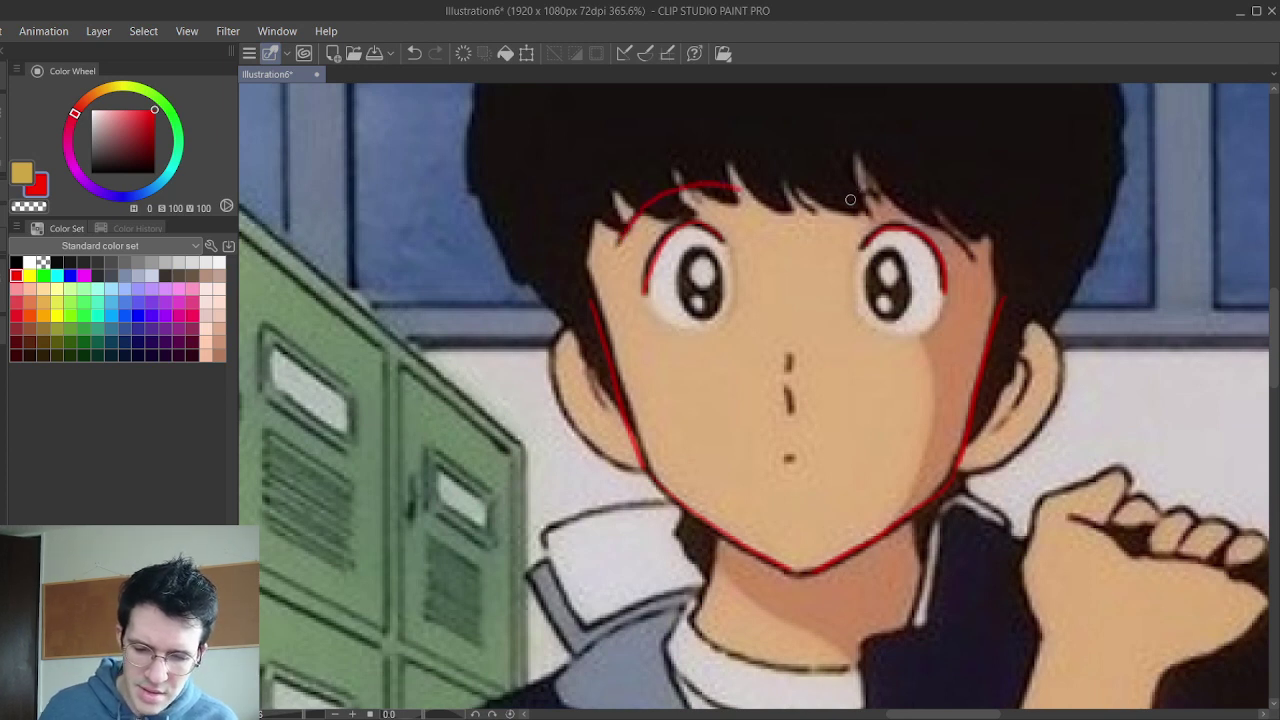
pyautogui.moveTo(854, 198)
pyautogui.mouseDown()
pyautogui.moveTo(897, 191)
pyautogui.moveTo(940, 208)
pyautogui.moveTo(924, 193)
pyautogui.moveTo(972, 257)
pyautogui.moveTo(913, 205)
pyautogui.moveTo(835, 197)
pyautogui.mouseUp()
pyautogui.hotkey('ctrl', 'z')
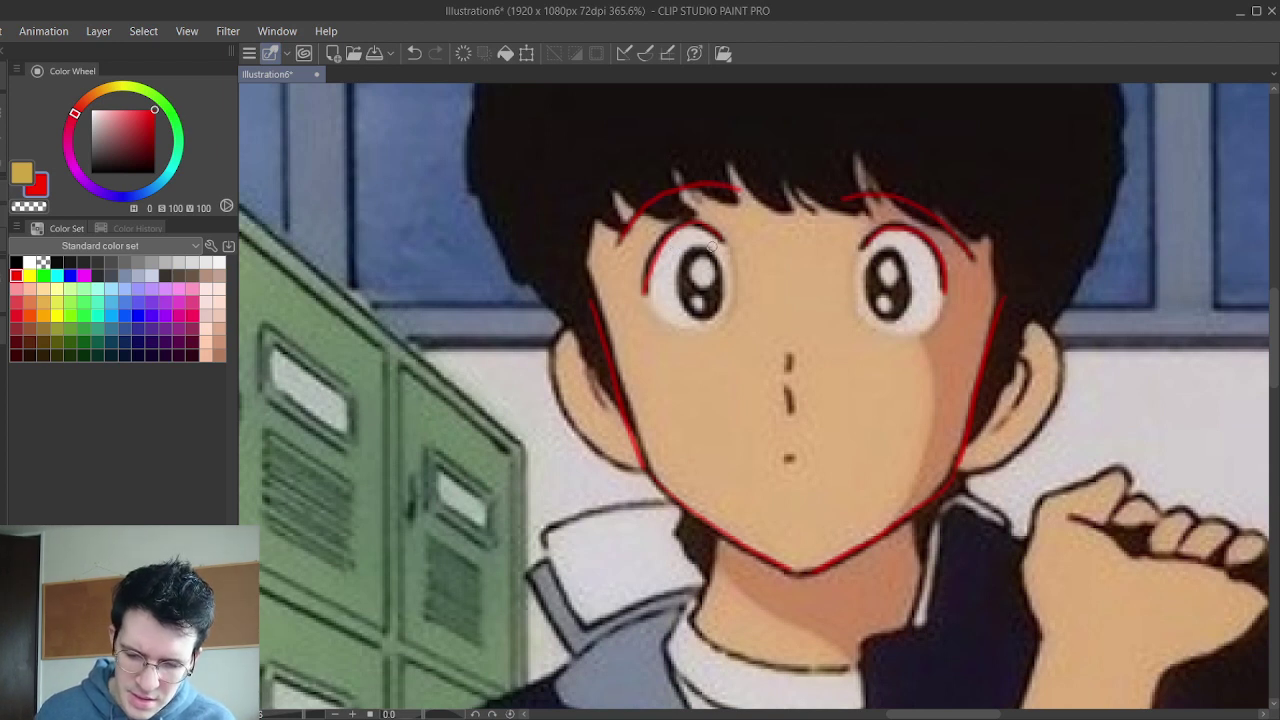
# - Trace the oval irises of both eyes and the two short nose marks between them in red
pyautogui.moveTo(702, 247)
pyautogui.mouseDown()
pyautogui.moveTo(680, 275)
pyautogui.moveTo(681, 306)
pyautogui.moveTo(699, 319)
pyautogui.moveTo(724, 302)
pyautogui.moveTo(726, 272)
pyautogui.moveTo(694, 246)
pyautogui.mouseUp()
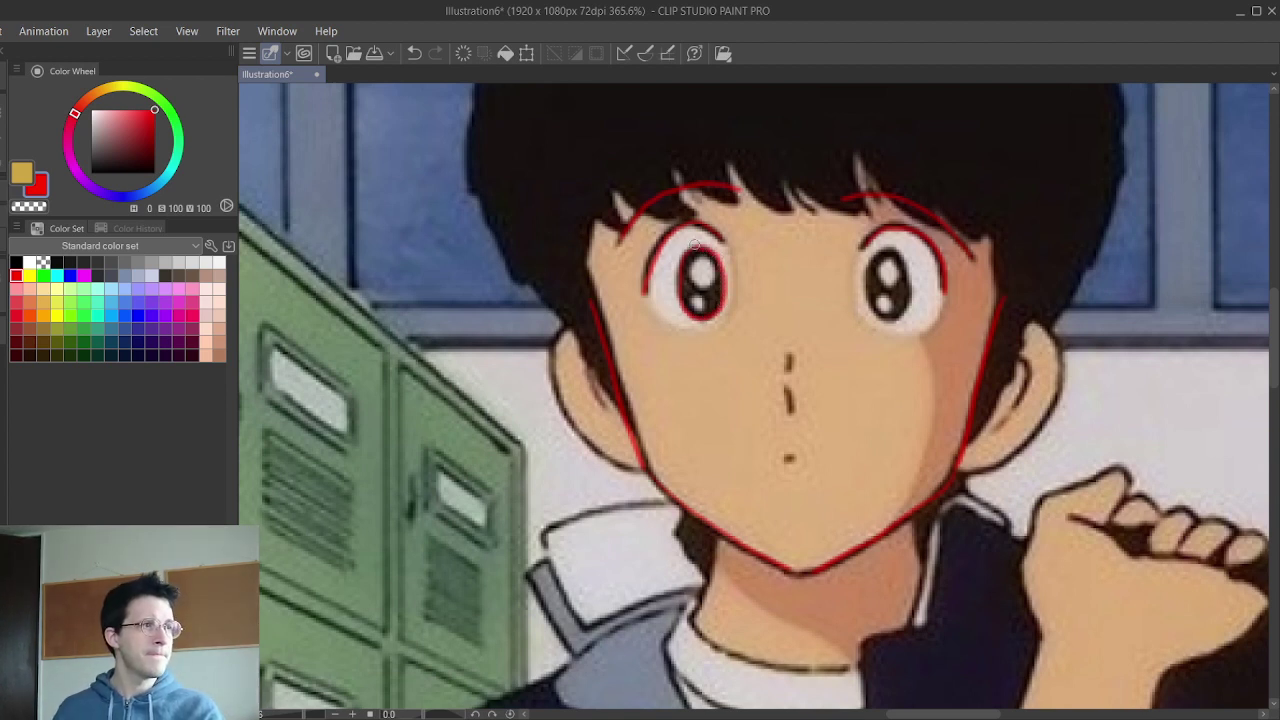
pyautogui.scroll(-5, 694, 246)
pyautogui.scroll(5, 694, 246)
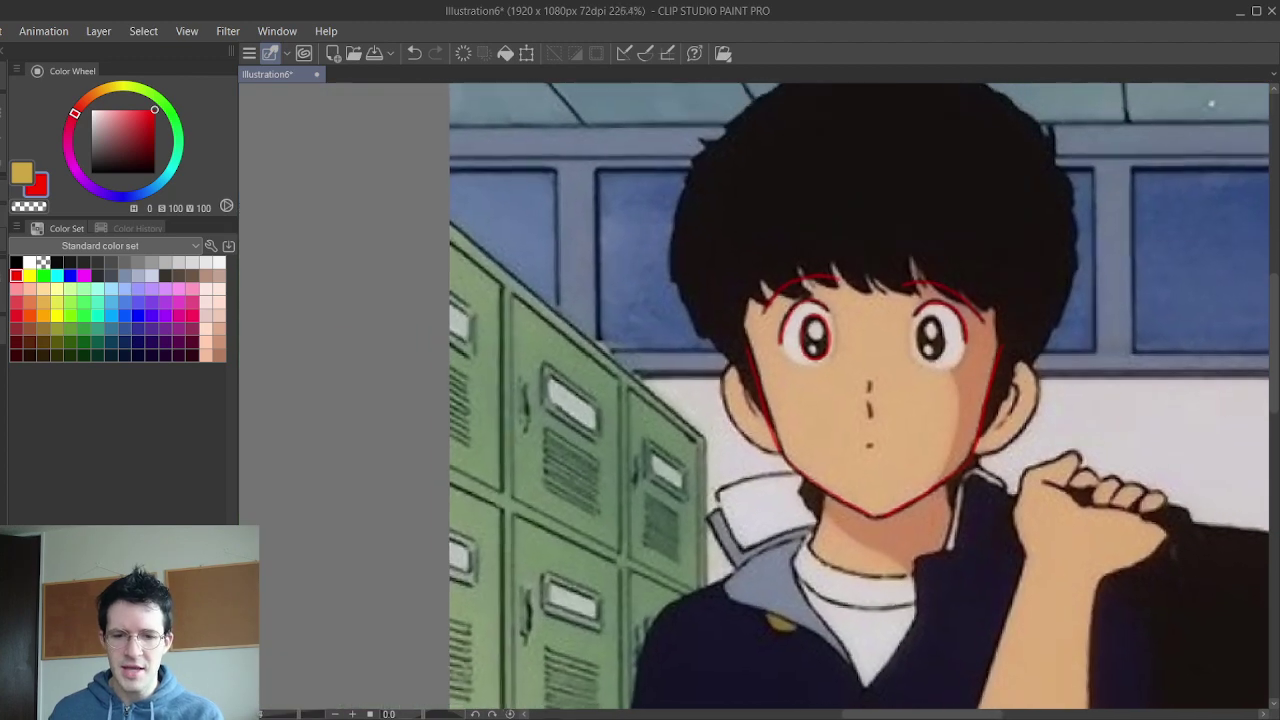
pyautogui.scroll(1, 1044, 404)
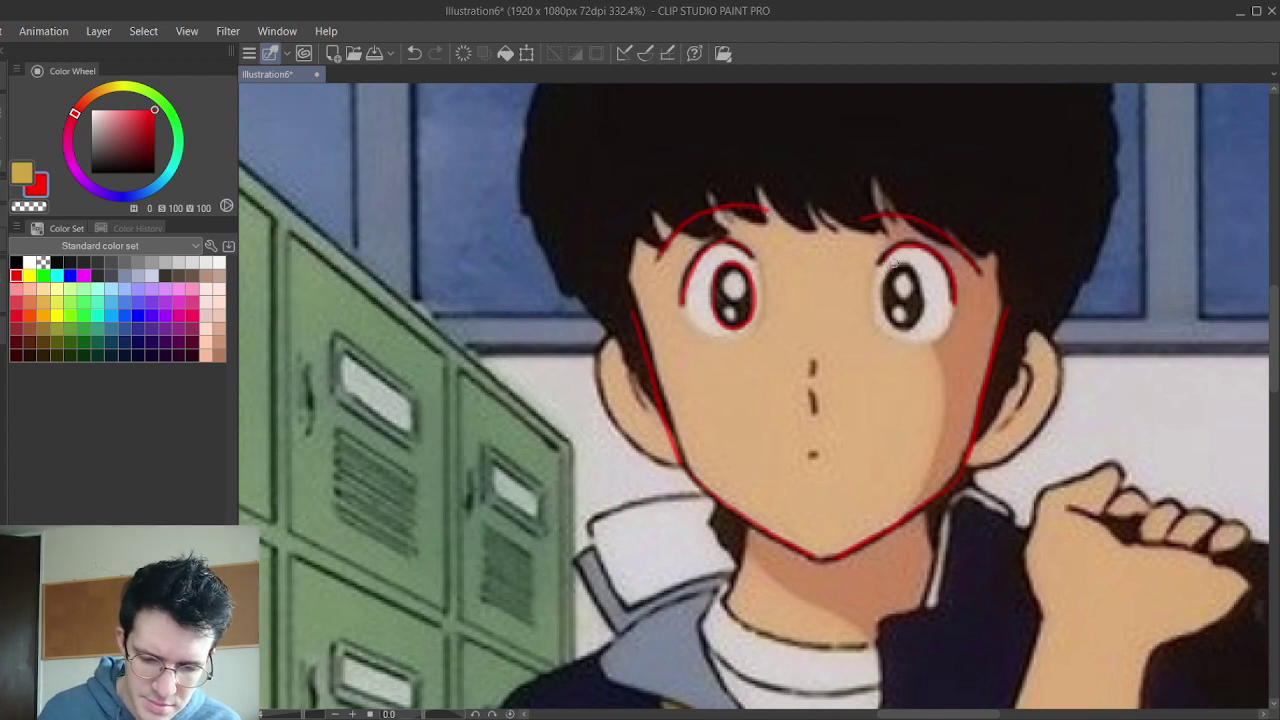
pyautogui.moveTo(893, 262)
pyautogui.mouseDown()
pyautogui.moveTo(918, 274)
pyautogui.moveTo(922, 314)
pyautogui.moveTo(905, 330)
pyautogui.moveTo(884, 298)
pyautogui.mouseUp()
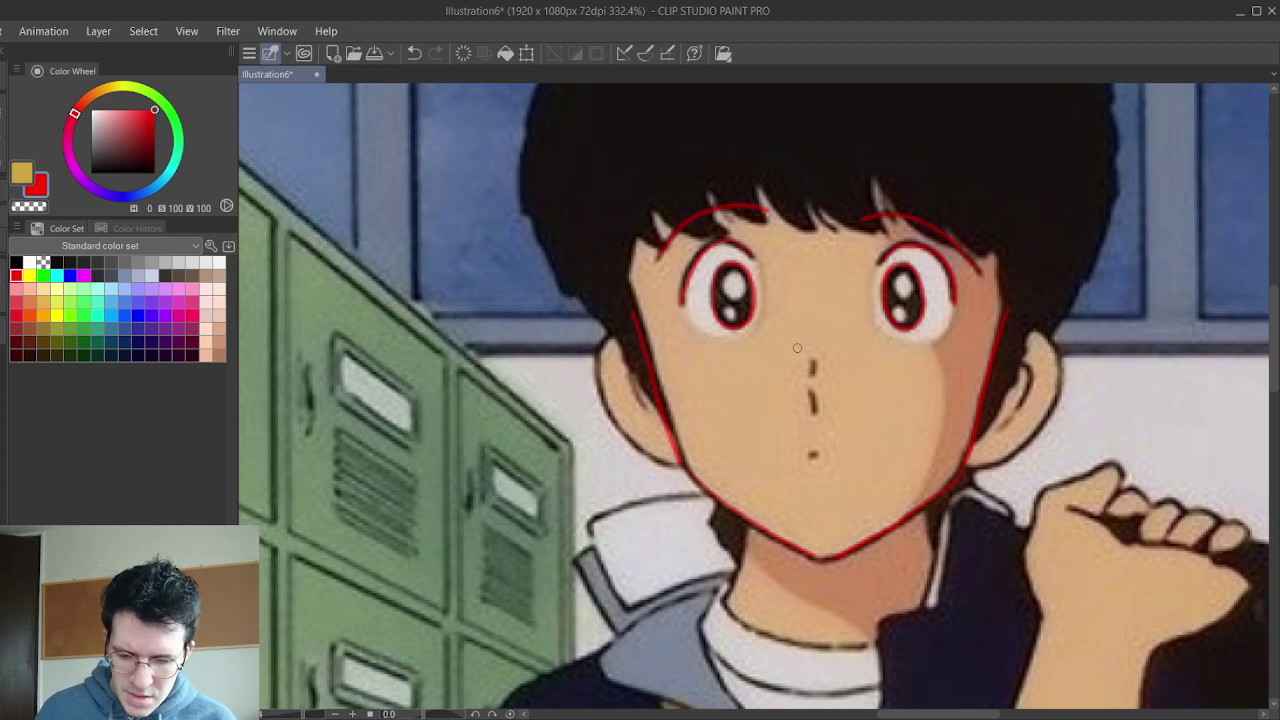
pyautogui.moveTo(812, 358); pyautogui.dragTo(813, 412)
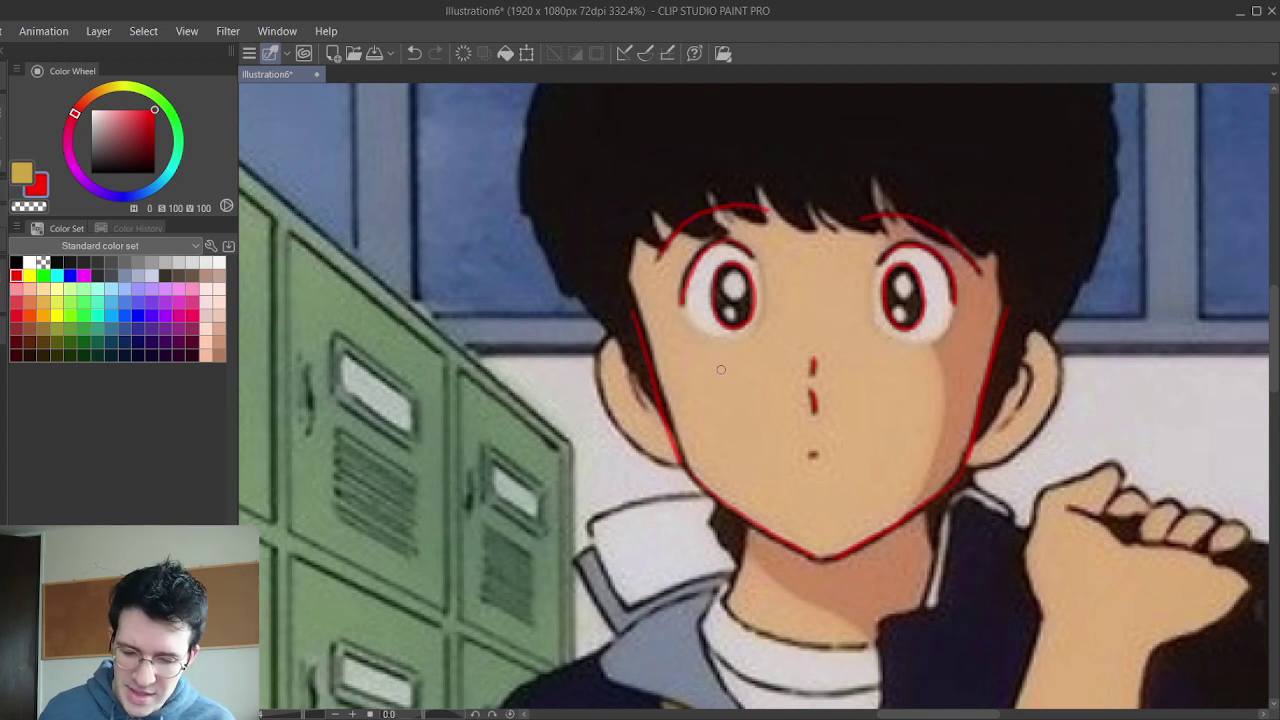
# - Try sketching an angular nose and a small mouth on the character's cheek, and undo the marks
pyautogui.moveTo(719, 366)
pyautogui.mouseDown()
pyautogui.moveTo(702, 398)
pyautogui.moveTo(718, 408)
pyautogui.mouseUp()
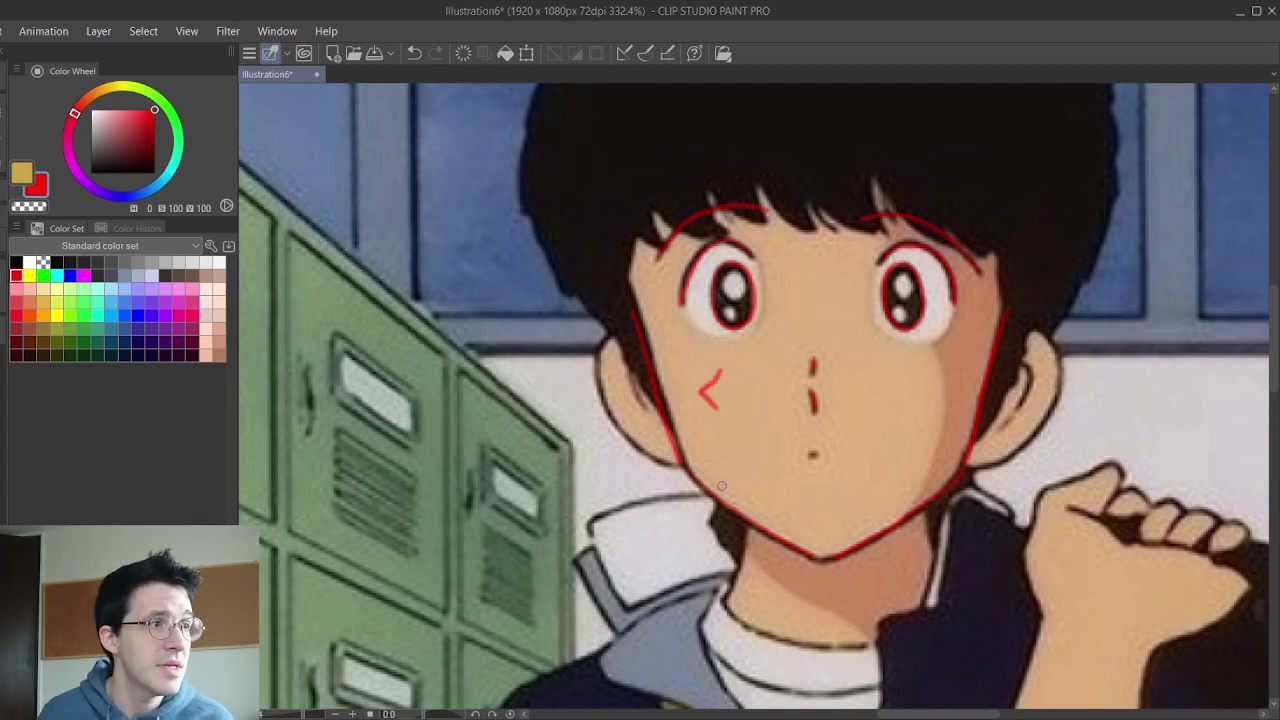
pyautogui.click(414, 53)
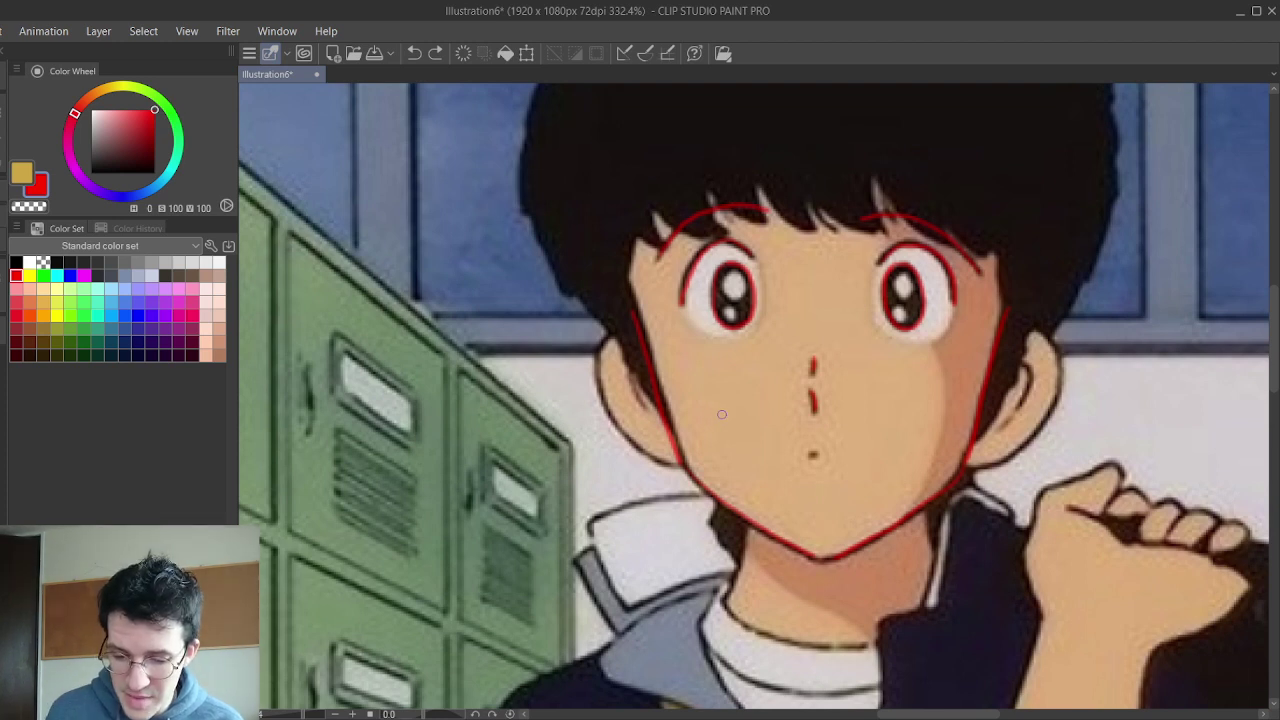
pyautogui.moveTo(706, 421); pyautogui.dragTo(742, 418)
pyautogui.moveTo(722, 422); pyautogui.dragTo(733, 436)
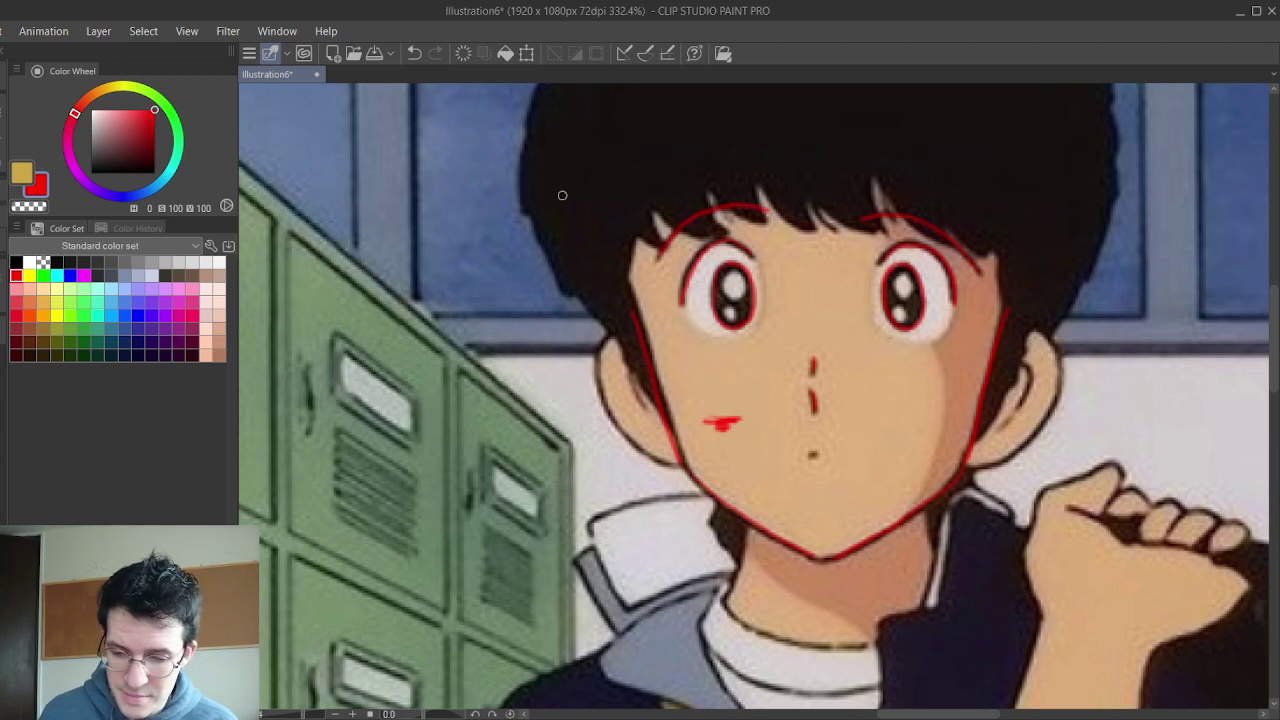
pyautogui.hotkey('ctrl', 'z')
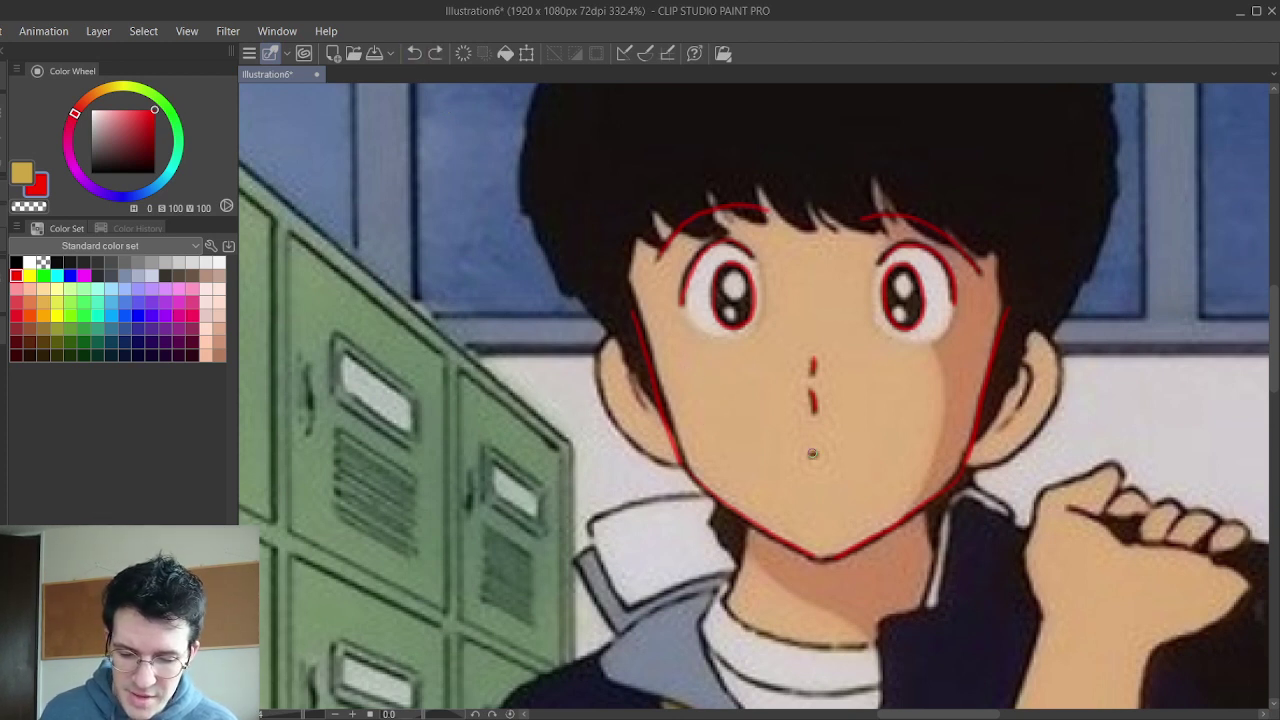
# - Trace the small mouth mark and the outer curves of both ears in red
pyautogui.moveTo(811, 451); pyautogui.dragTo(812, 458)
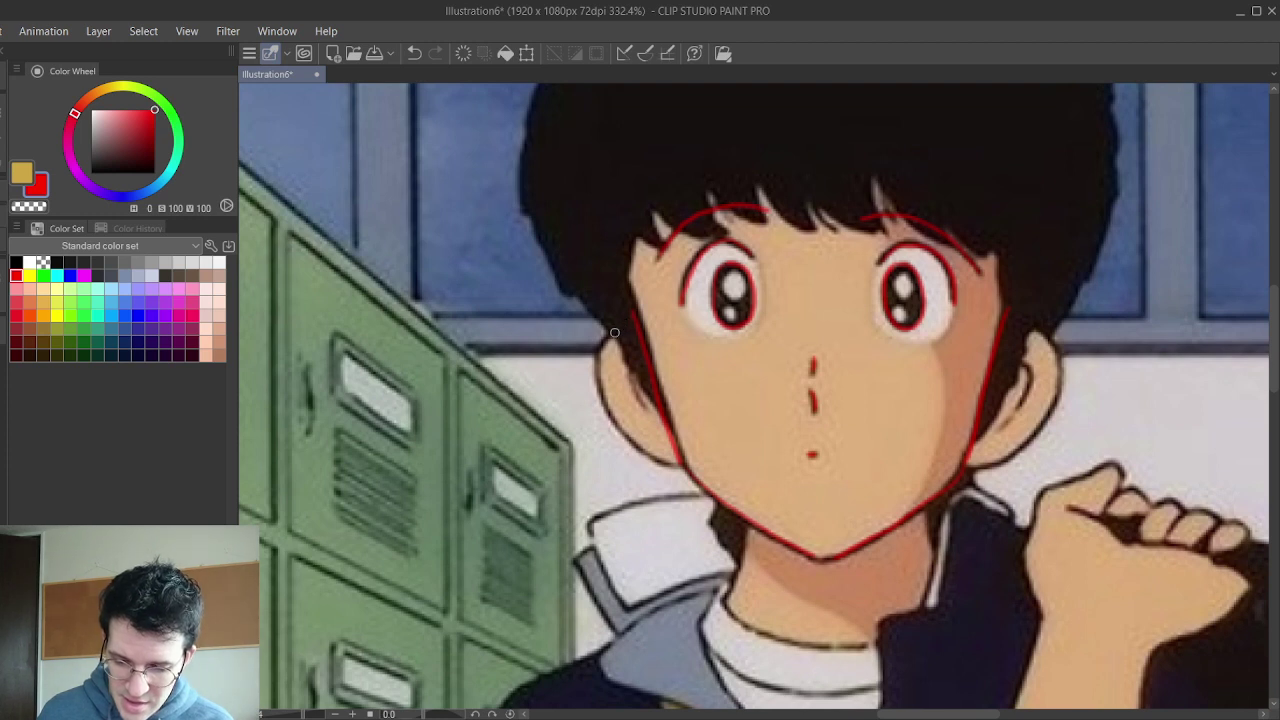
pyautogui.moveTo(597, 380)
pyautogui.mouseDown()
pyautogui.moveTo(607, 414)
pyautogui.moveTo(687, 464)
pyautogui.mouseUp()
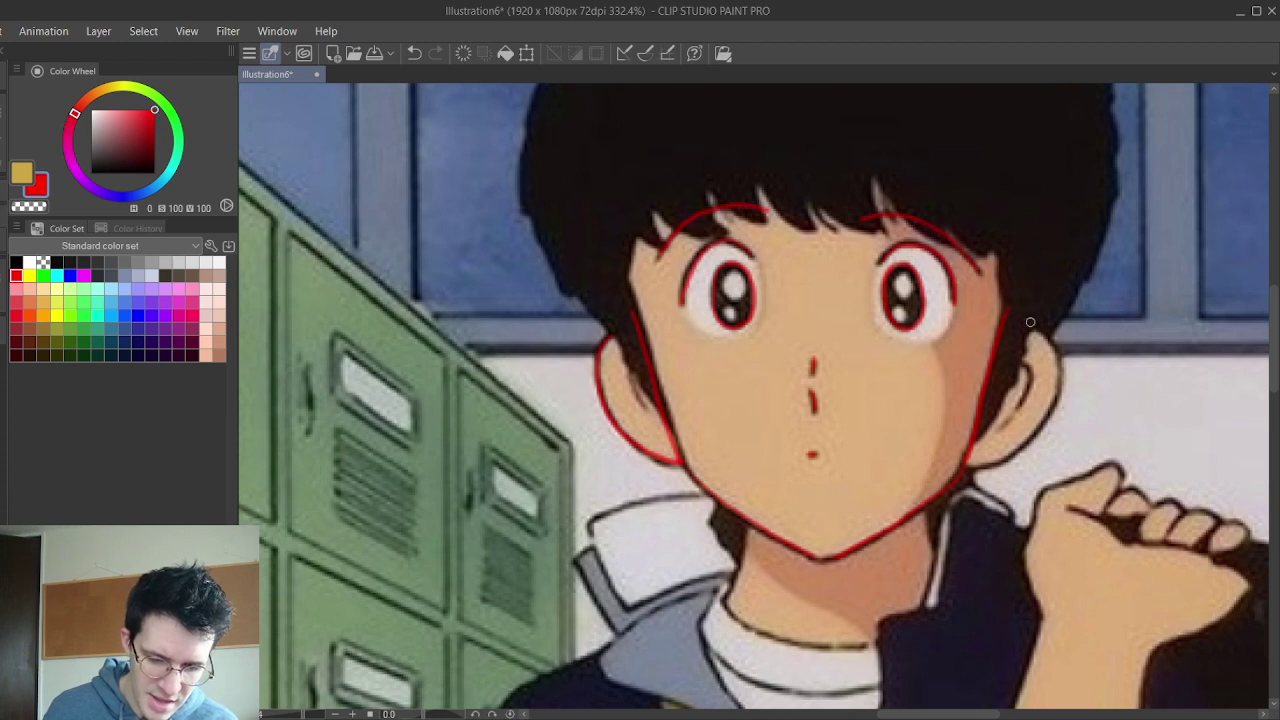
pyautogui.moveTo(1057, 356)
pyautogui.mouseDown()
pyautogui.moveTo(1058, 396)
pyautogui.moveTo(1010, 450)
pyautogui.moveTo(965, 465)
pyautogui.mouseUp()
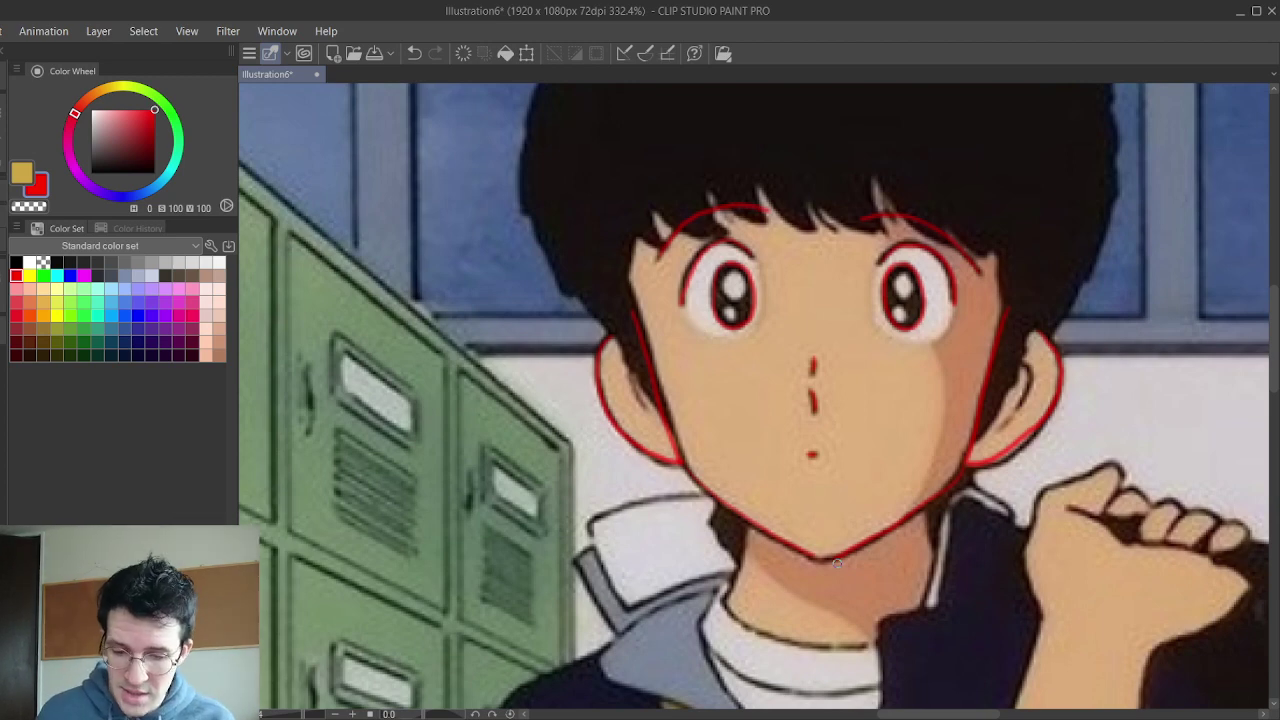
# - Trace the outer hair contour in red from the crown down the sides, undoing the stroke along the upper-left part of the hair
pyautogui.scroll(-3, 838, 563)
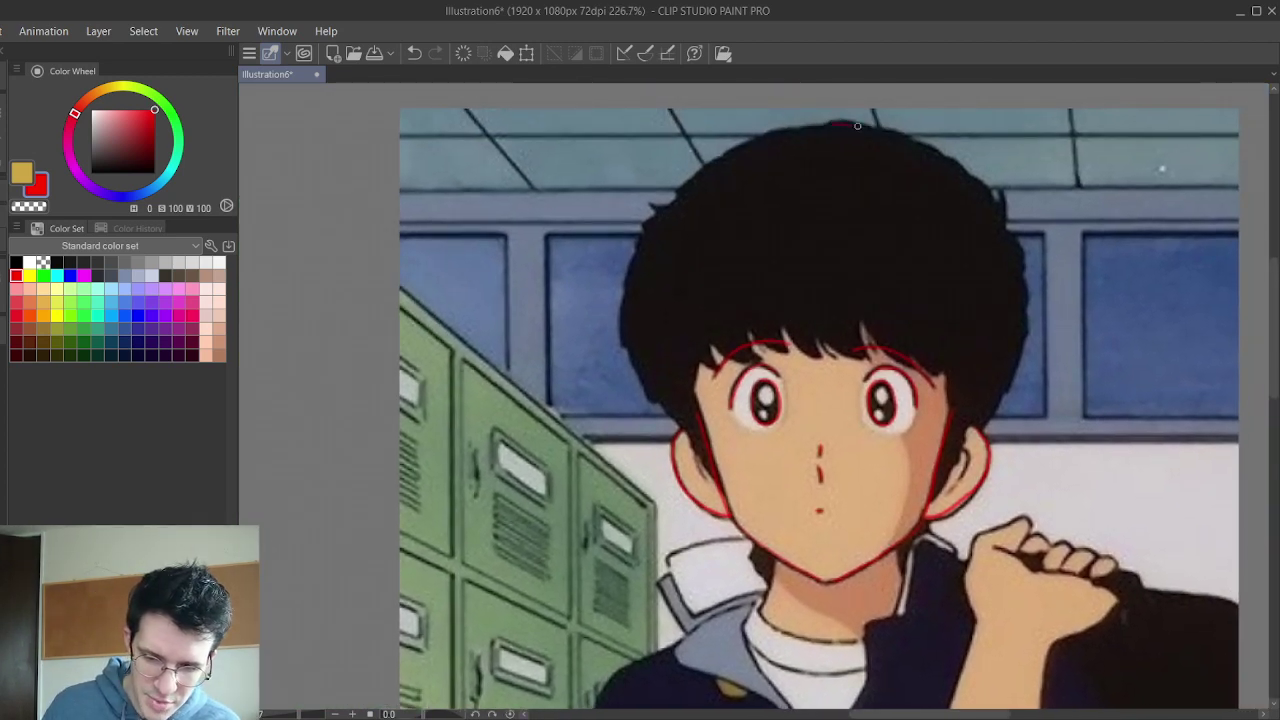
pyautogui.moveTo(826, 125)
pyautogui.mouseDown()
pyautogui.moveTo(906, 139)
pyautogui.moveTo(998, 192)
pyautogui.moveTo(1027, 313)
pyautogui.mouseUp()
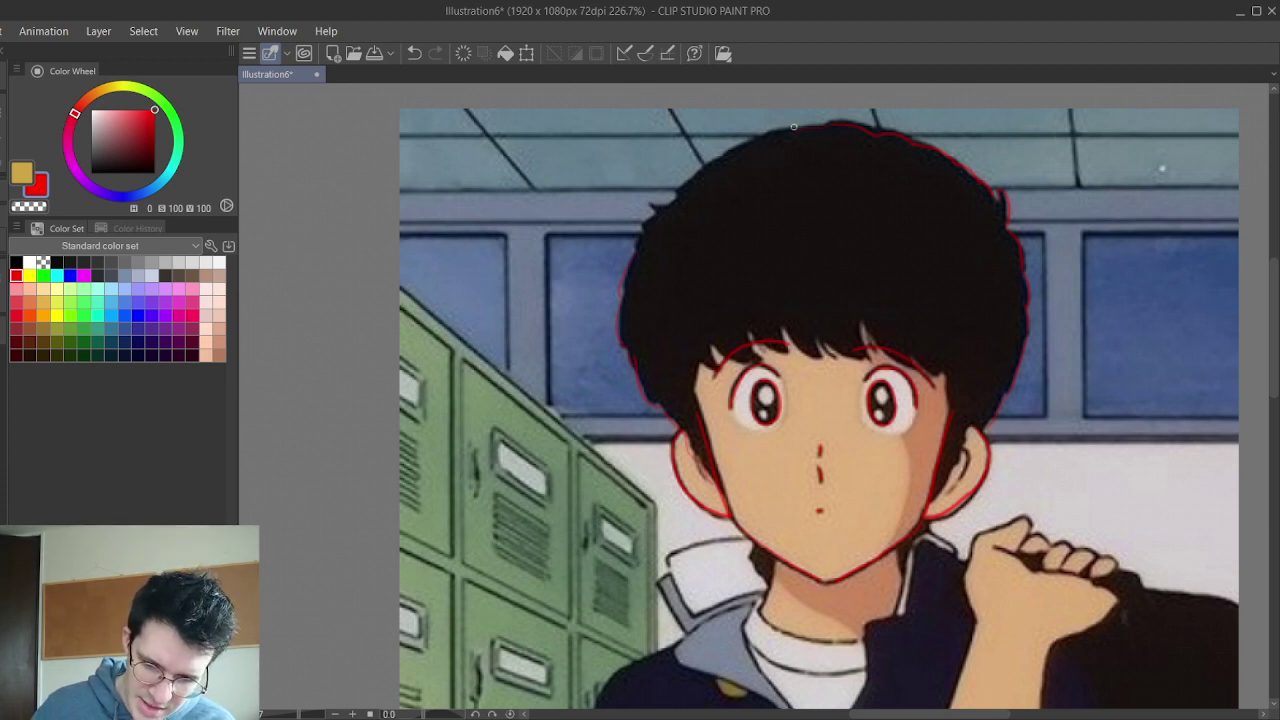
pyautogui.moveTo(792, 129)
pyautogui.mouseDown()
pyautogui.moveTo(766, 127)
pyautogui.moveTo(671, 189)
pyautogui.mouseUp()
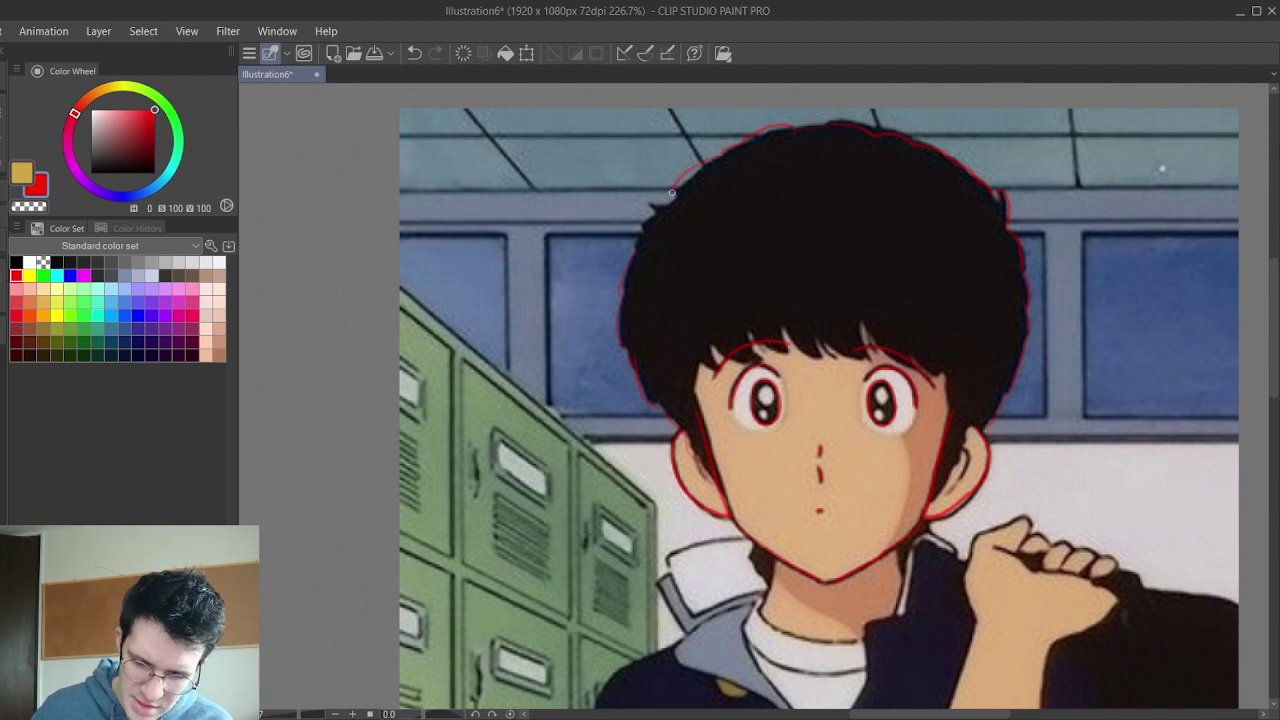
pyautogui.hotkey('ctrl', 'z')
pyautogui.hotkey('ctrl', 'z')
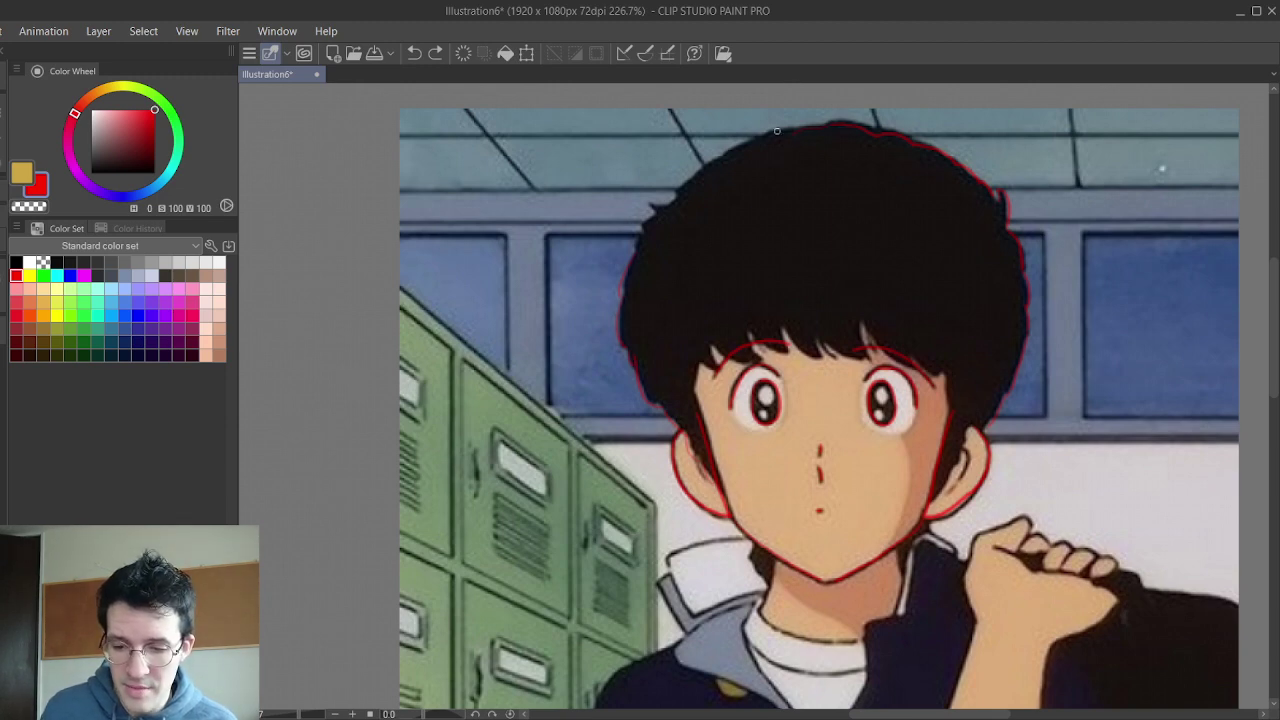
# - Rotate the canvas about 45 degrees, trace the missing upper-left hair contour in red, and return the canvas to its unrotated view
pyautogui.moveTo(654, 184); pyautogui.dragTo(837, 174)
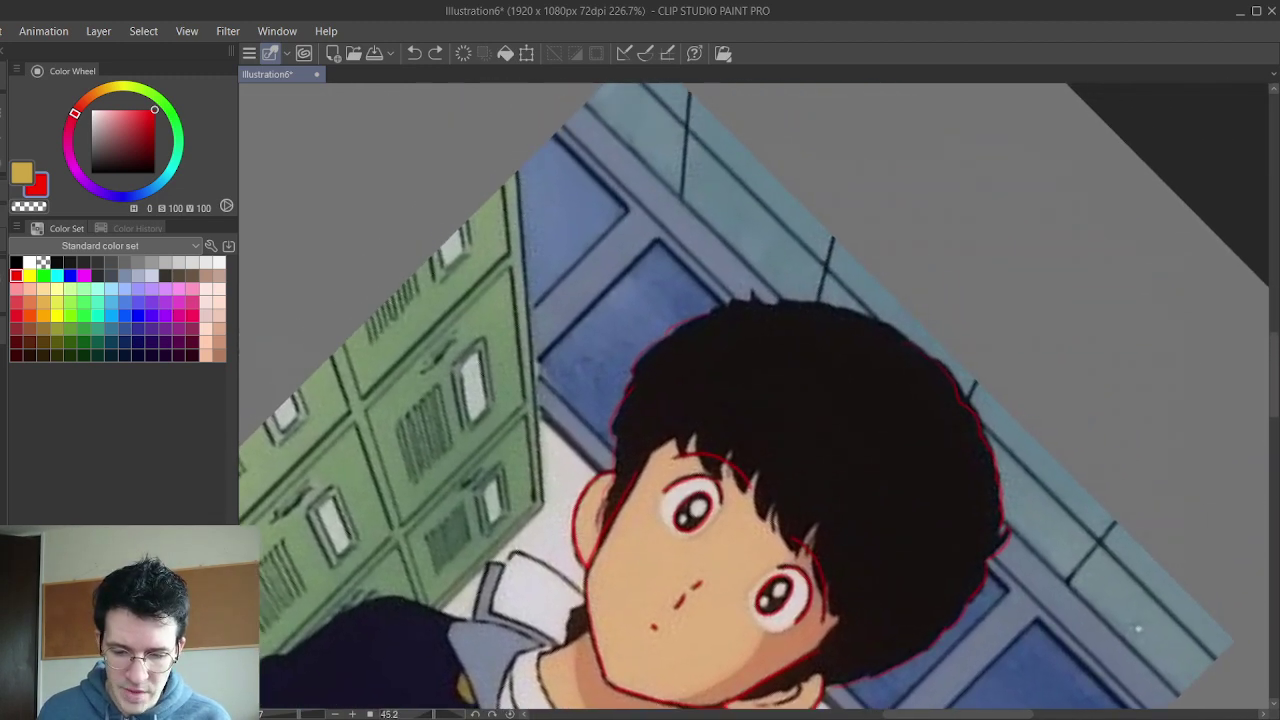
pyautogui.click(885, 324)
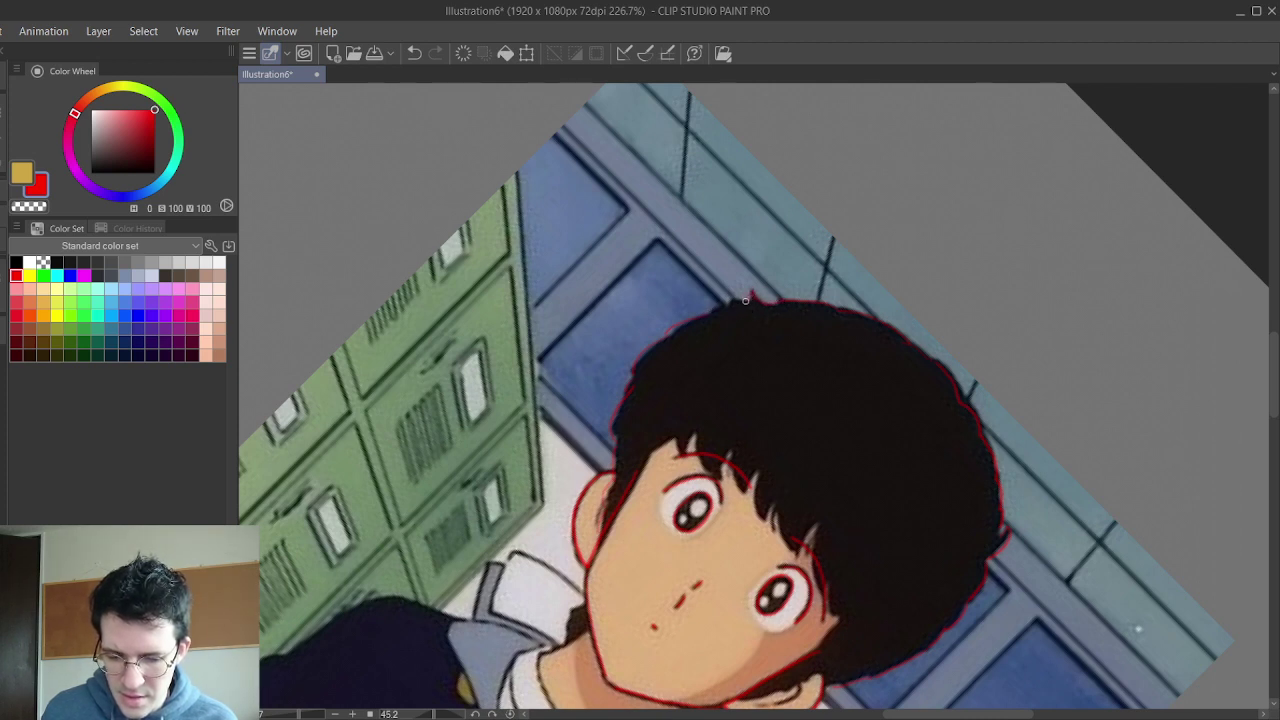
pyautogui.hotkey('ctrl', '@')
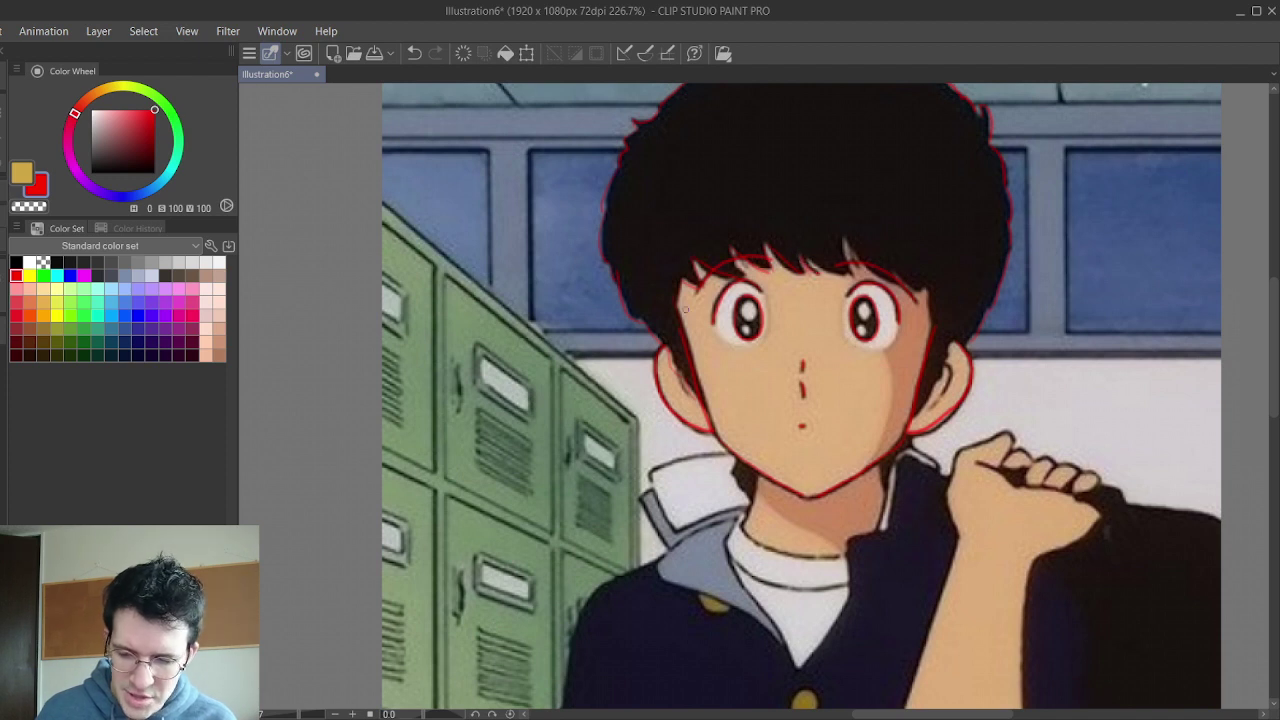
# - Try loose jagged hair-like strokes over the lockers and window beside the character, and undo them all
pyautogui.moveTo(490, 490); pyautogui.dragTo(468, 434)
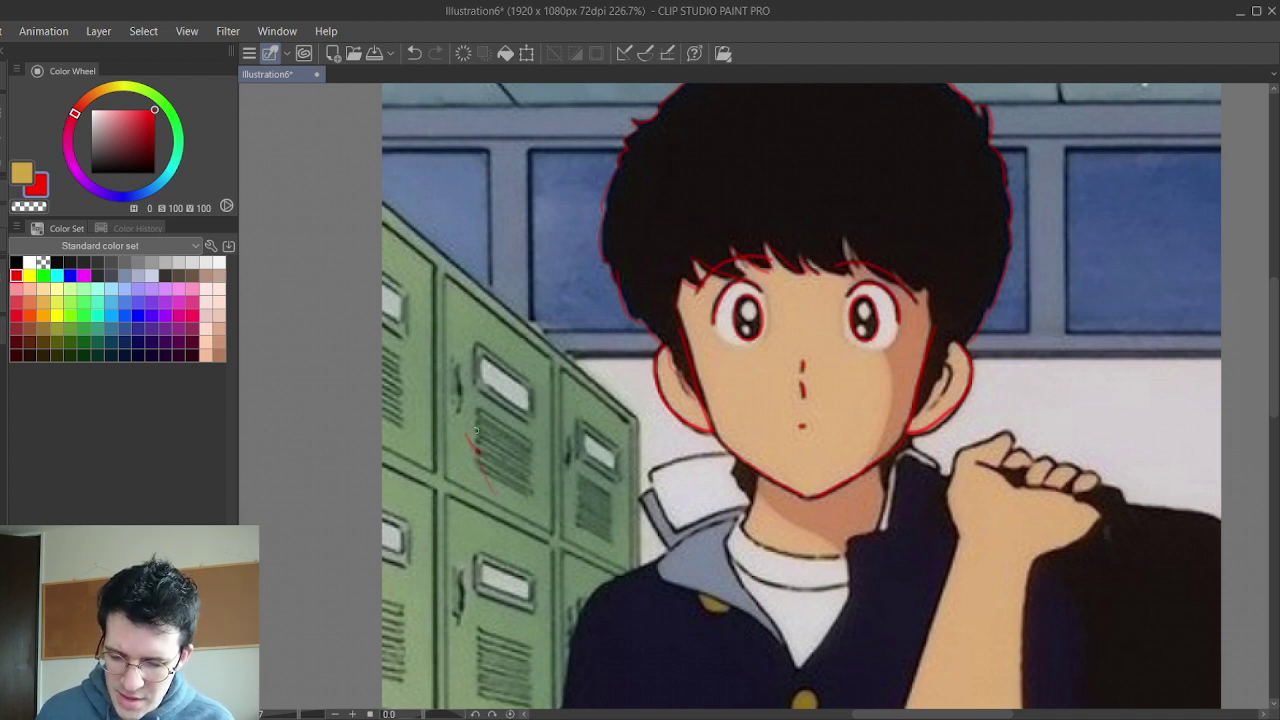
pyautogui.moveTo(468, 305); pyautogui.dragTo(466, 400)
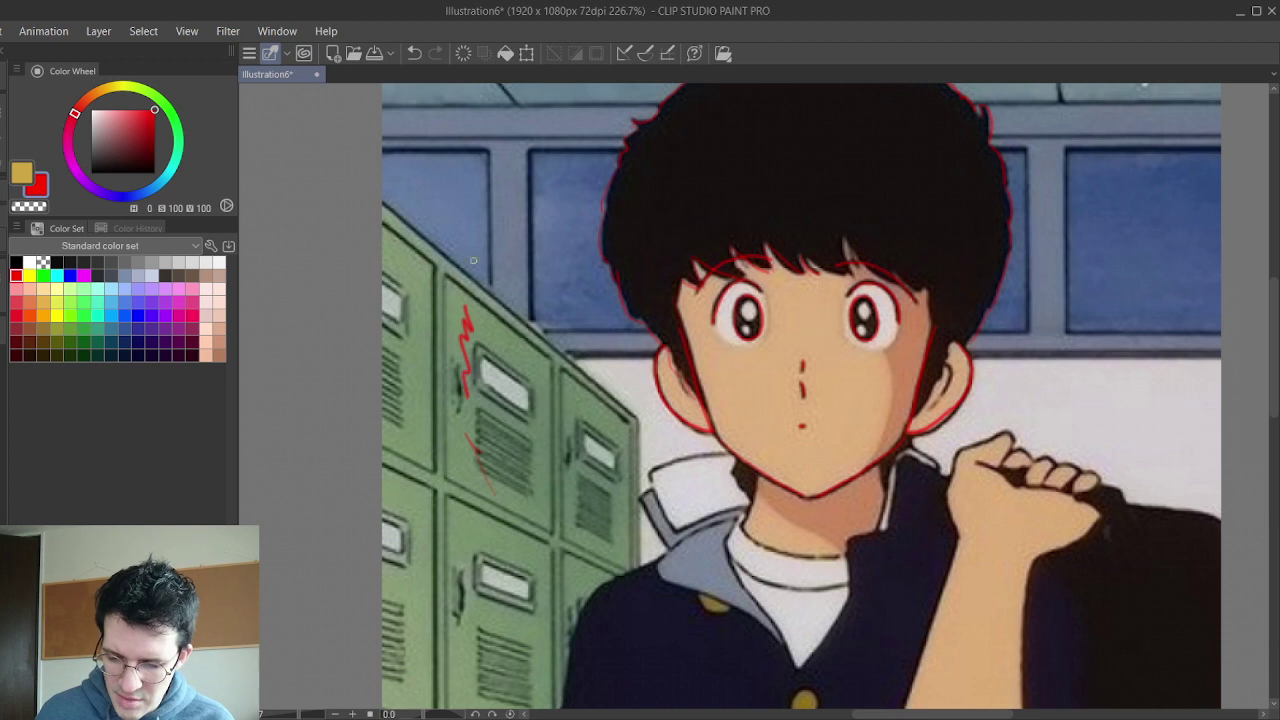
pyautogui.moveTo(509, 272); pyautogui.dragTo(501, 356)
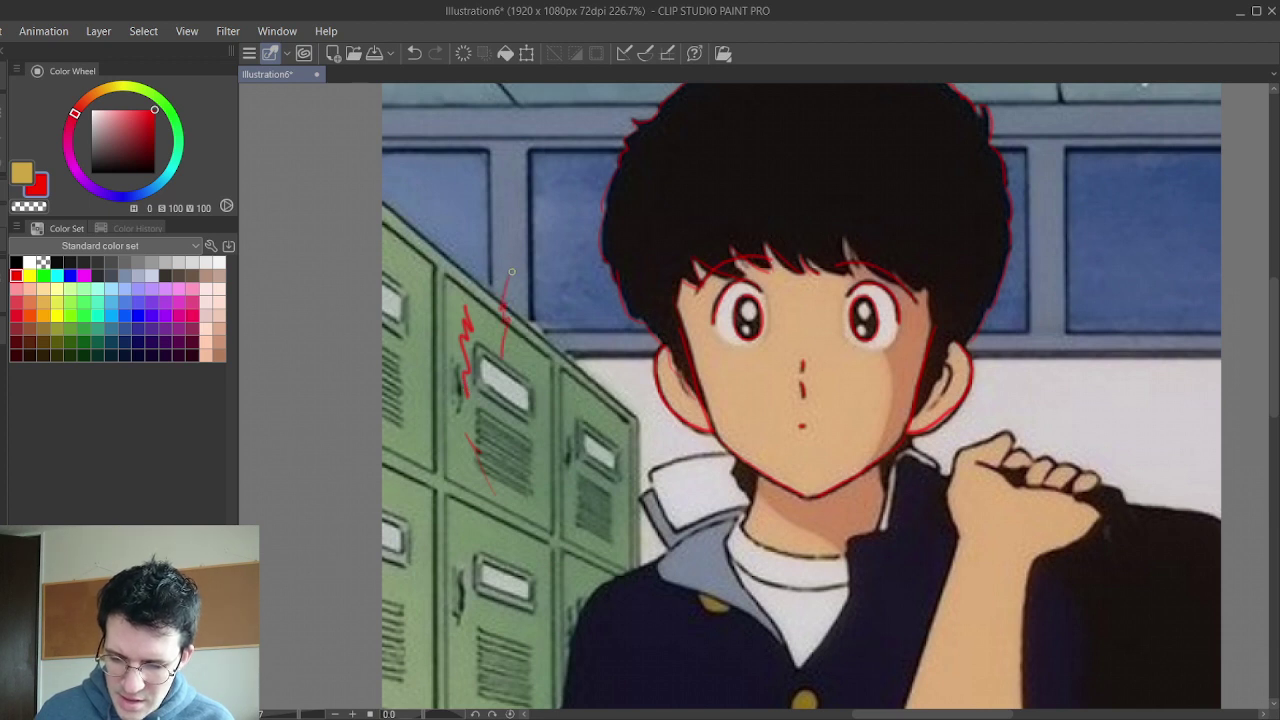
pyautogui.moveTo(511, 271)
pyautogui.mouseDown()
pyautogui.moveTo(519, 241)
pyautogui.moveTo(522, 260)
pyautogui.moveTo(569, 227)
pyautogui.moveTo(621, 282)
pyautogui.moveTo(604, 349)
pyautogui.mouseUp()
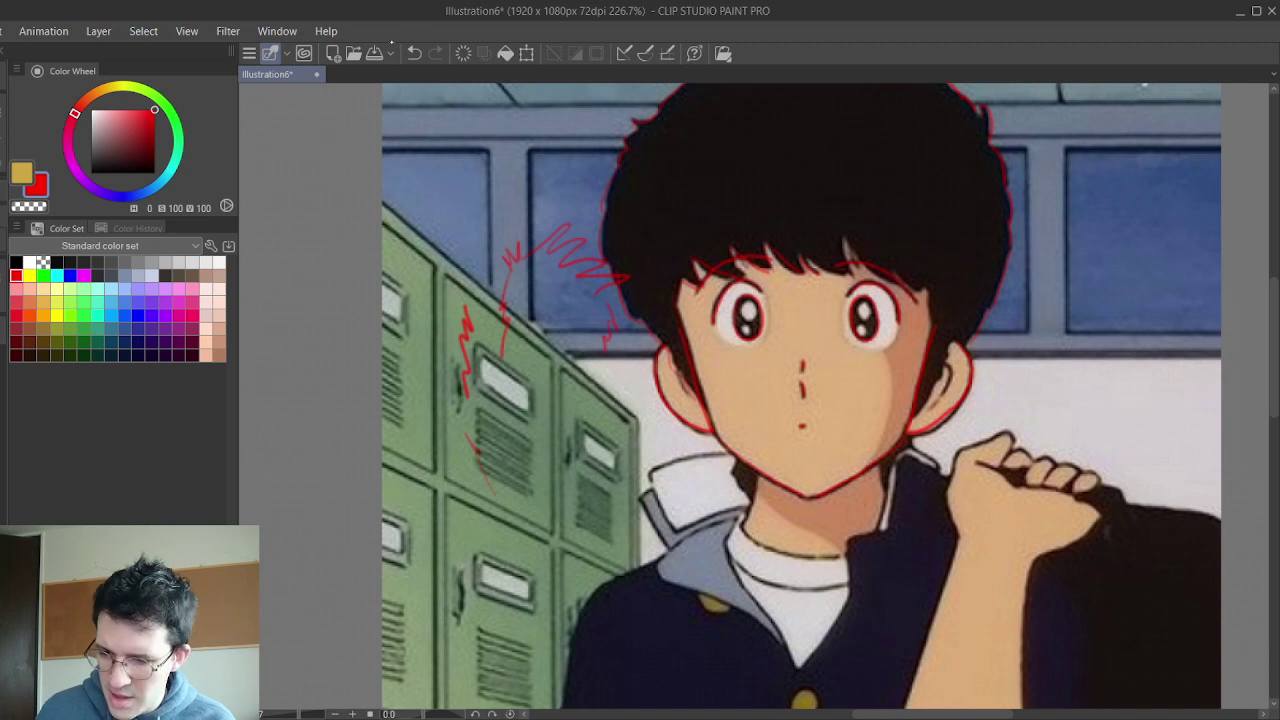
pyautogui.click(414, 53)
pyautogui.click(414, 53)
pyautogui.click(414, 53)
pyautogui.click(414, 53)
pyautogui.click(414, 53)
pyautogui.click(414, 53)
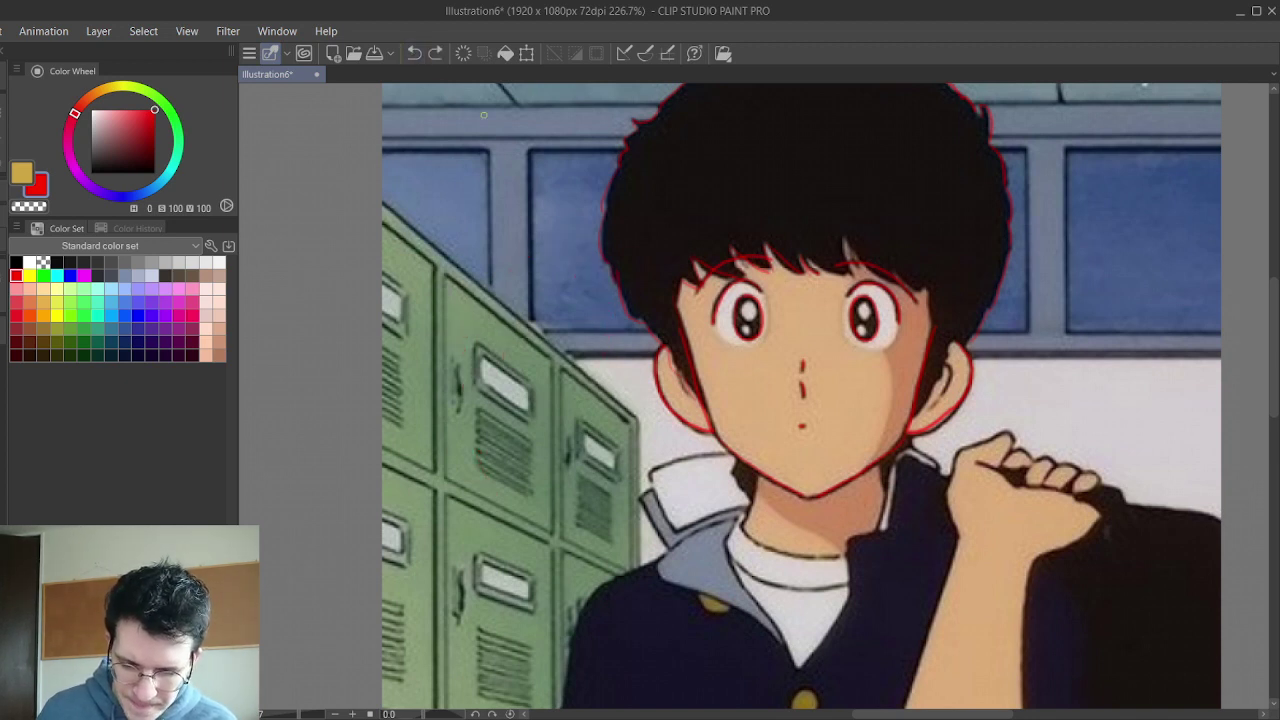
# - Trace the rest of the jagged fringe, the sideburns, the hair behind the jaw and both neck lines in red
pyautogui.moveTo(910, 414); pyautogui.dragTo(940, 376)
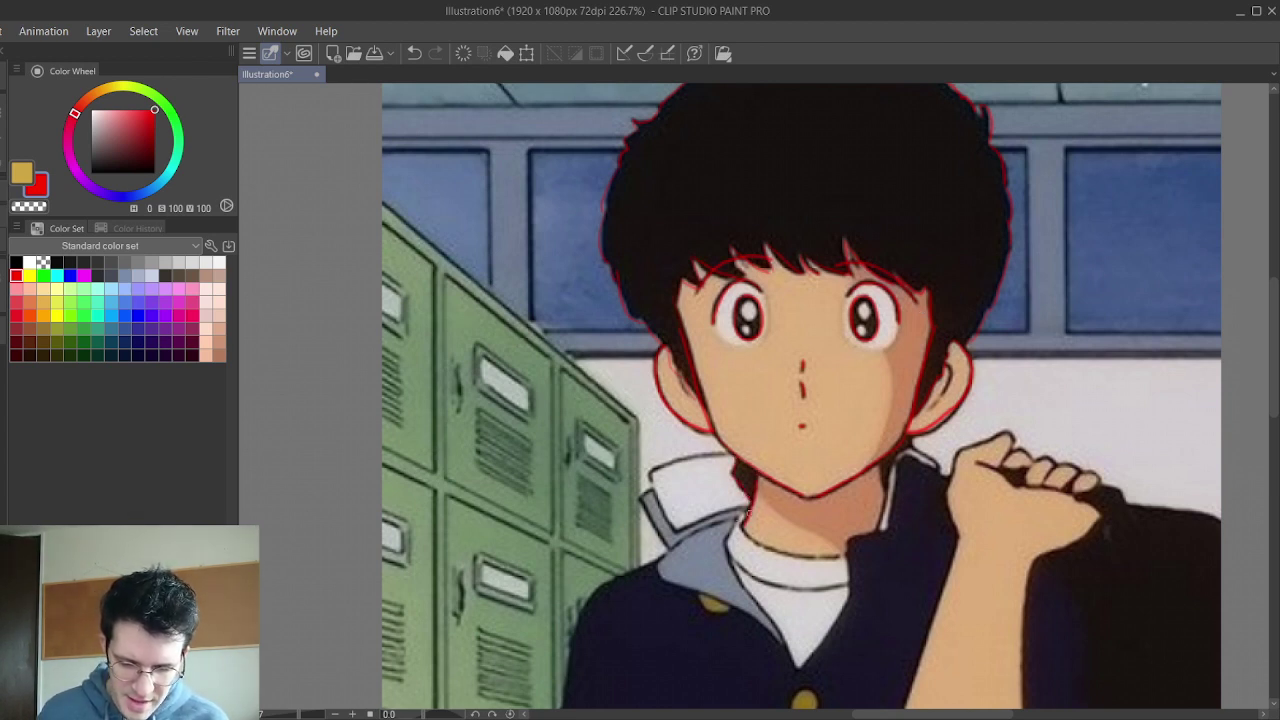
pyautogui.moveTo(878, 469); pyautogui.dragTo(894, 524)
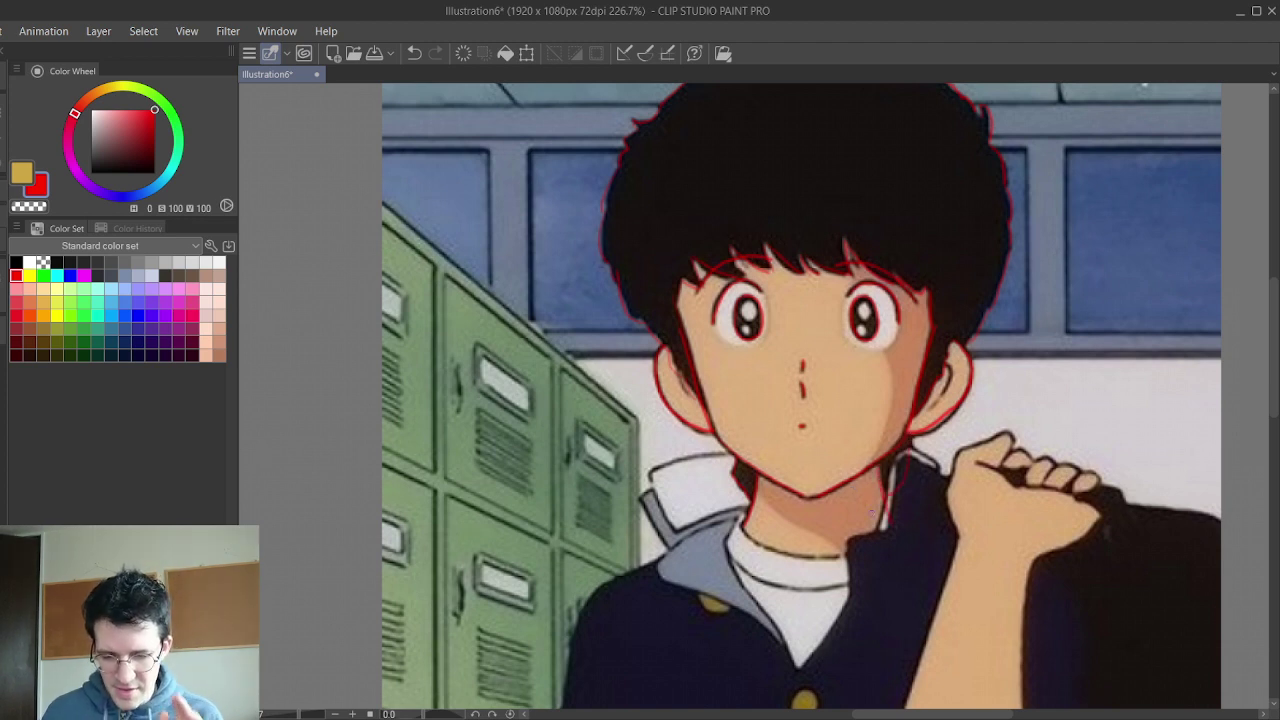
# - Hide the 72130 reference image layer so only the red tracing remains, with empty canvas space beside it
pyautogui.press('F7')
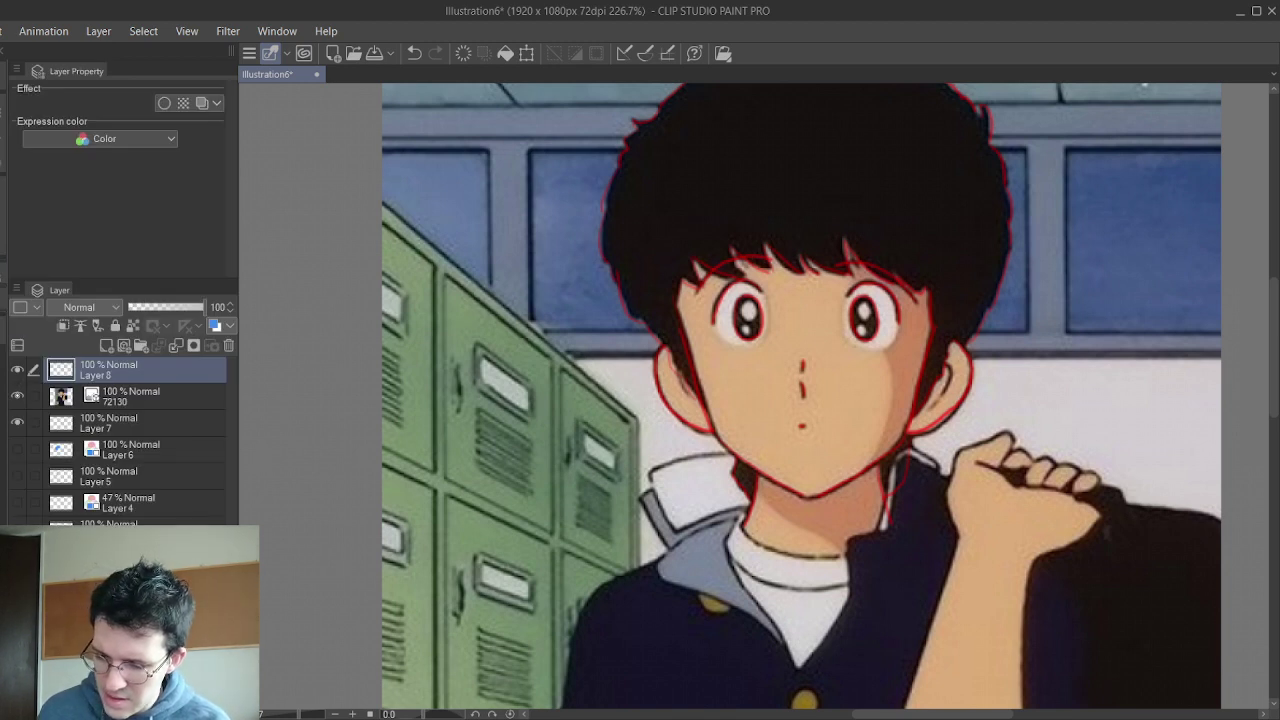
pyautogui.click(17, 396)
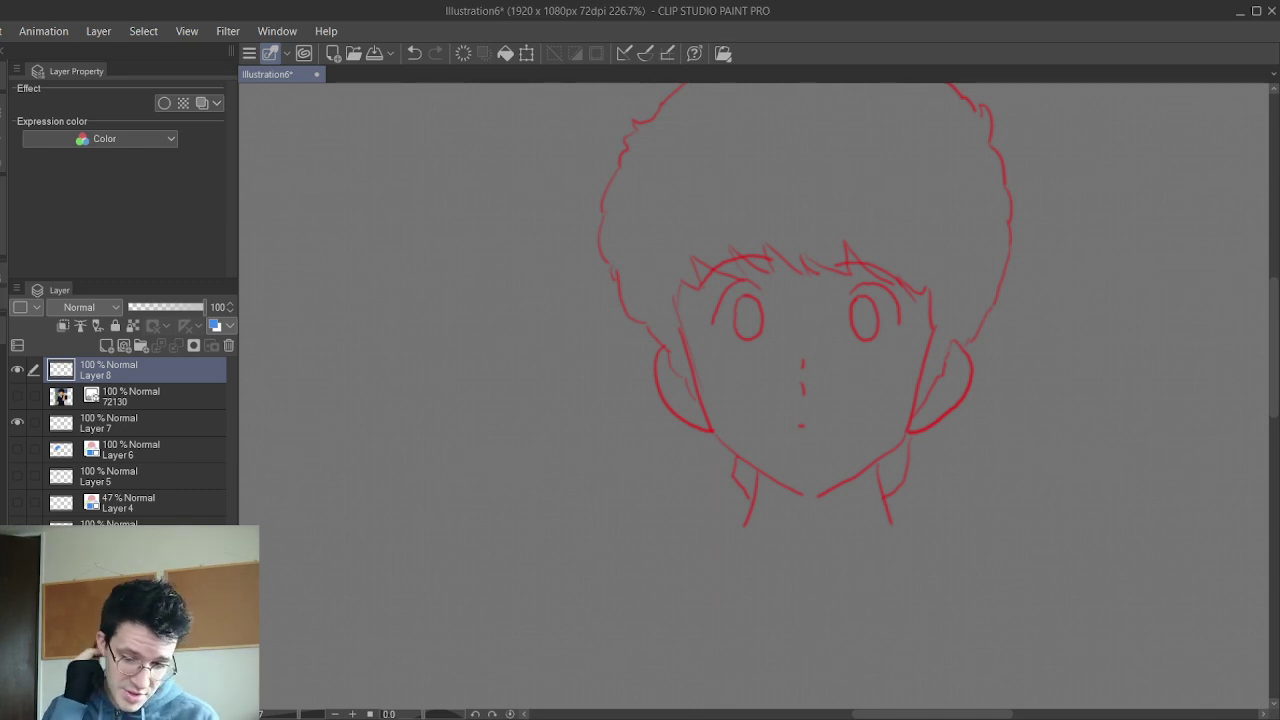
pyautogui.moveTo(760, 400)
pyautogui.mouseDown()
pyautogui.moveTo(749, 448)
pyautogui.moveTo(965, 455)
pyautogui.mouseUp()
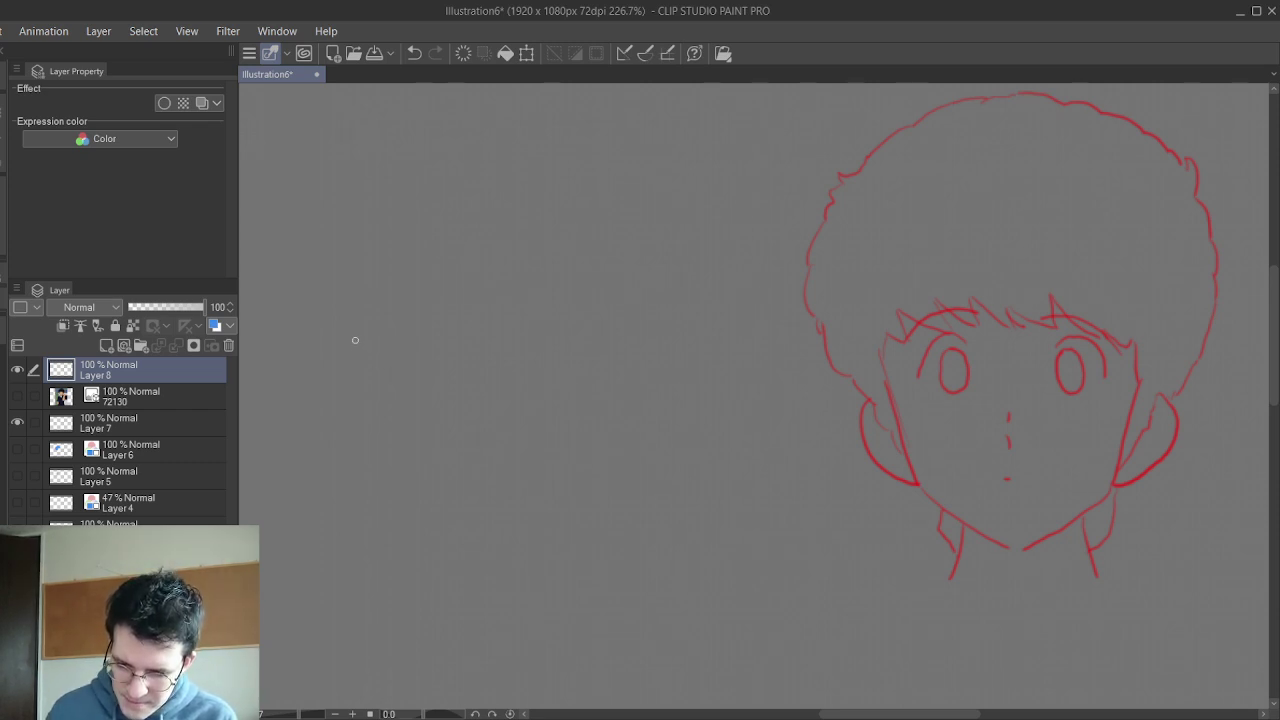
# - Try a construction head beside the tracing from a large circle, side planes and a tapered jaw, and undo all of it
pyautogui.moveTo(355, 340); pyautogui.dragTo(380, 478)
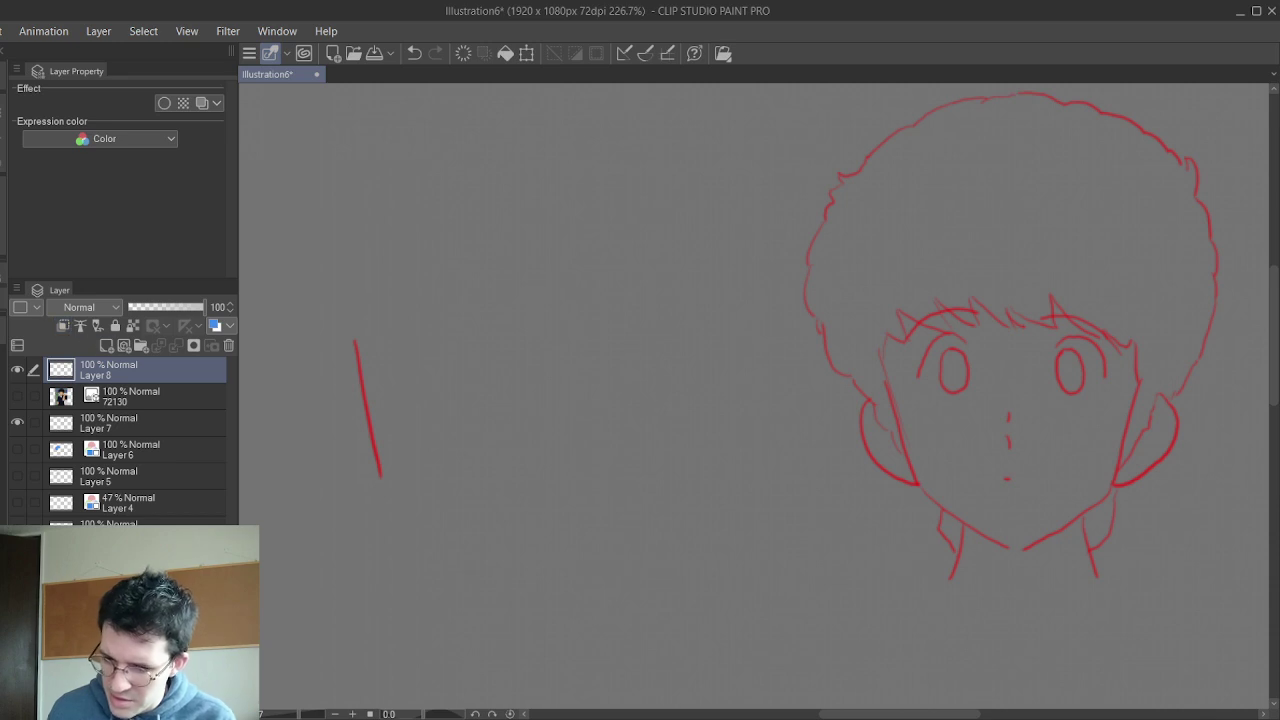
pyautogui.click(413, 53)
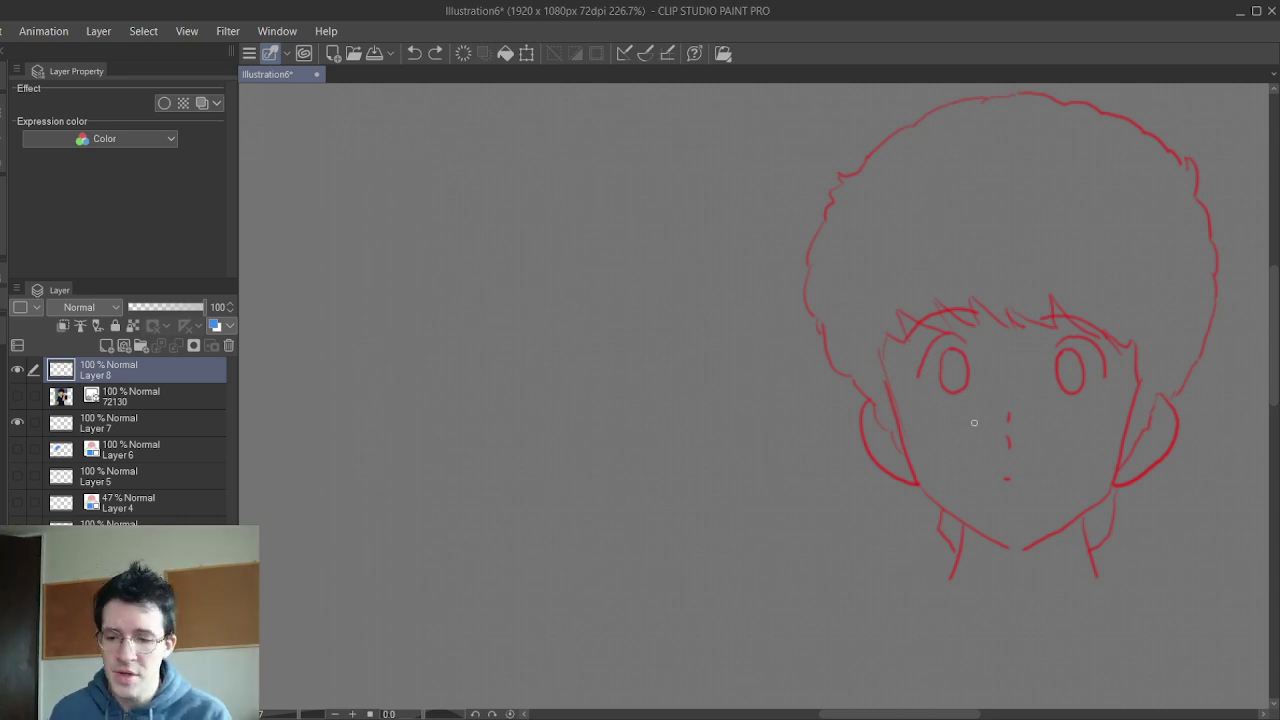
pyautogui.moveTo(441, 212)
pyautogui.mouseDown()
pyautogui.moveTo(477, 180)
pyautogui.moveTo(371, 366)
pyautogui.moveTo(550, 163)
pyautogui.mouseUp()
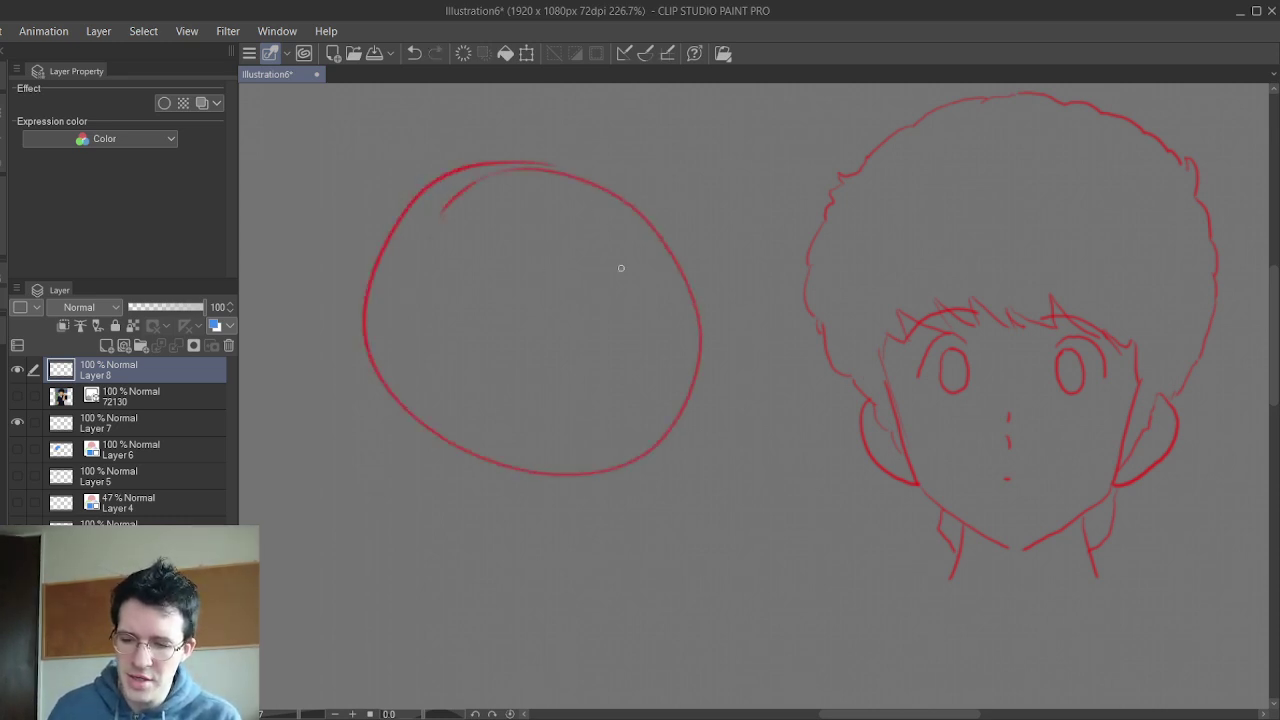
pyautogui.moveTo(386, 421)
pyautogui.mouseDown()
pyautogui.moveTo(473, 614)
pyautogui.moveTo(646, 538)
pyautogui.moveTo(690, 345)
pyautogui.mouseUp()
pyautogui.moveTo(401, 236); pyautogui.dragTo(407, 384)
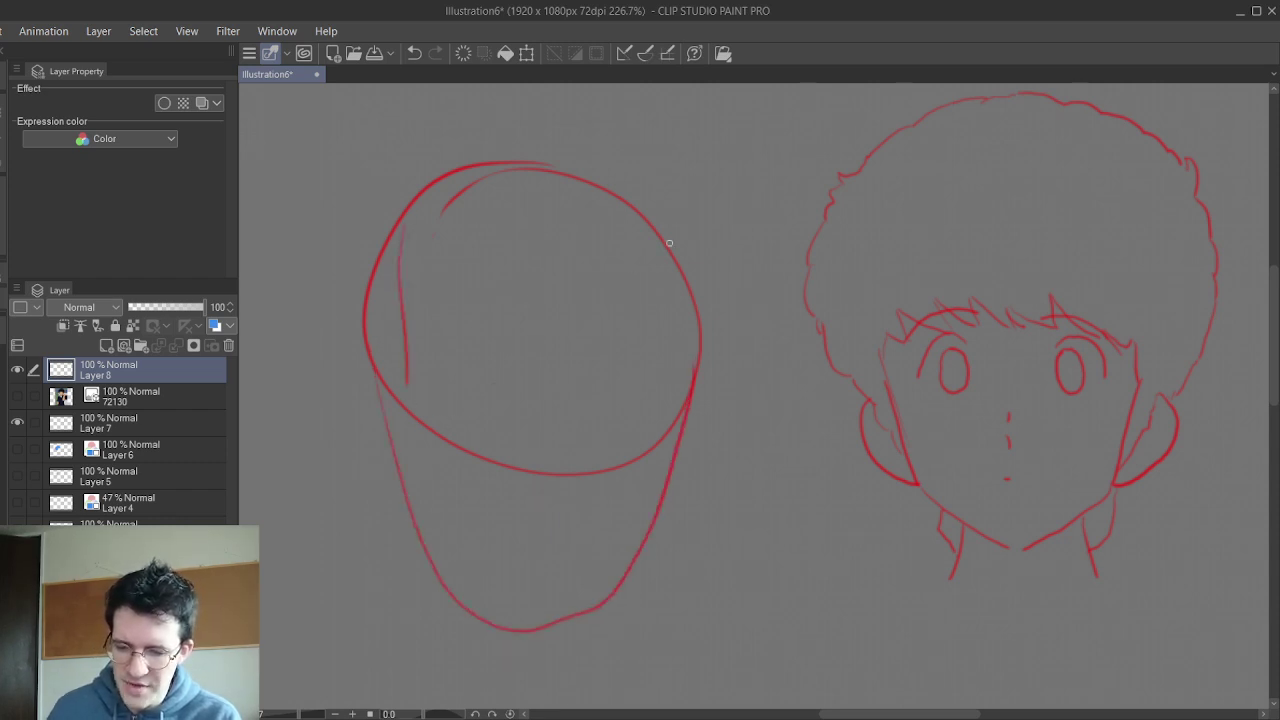
pyautogui.moveTo(668, 248); pyautogui.dragTo(663, 430)
pyautogui.moveTo(421, 419)
pyautogui.mouseDown()
pyautogui.moveTo(498, 563)
pyautogui.moveTo(589, 572)
pyautogui.moveTo(672, 411)
pyautogui.mouseUp()
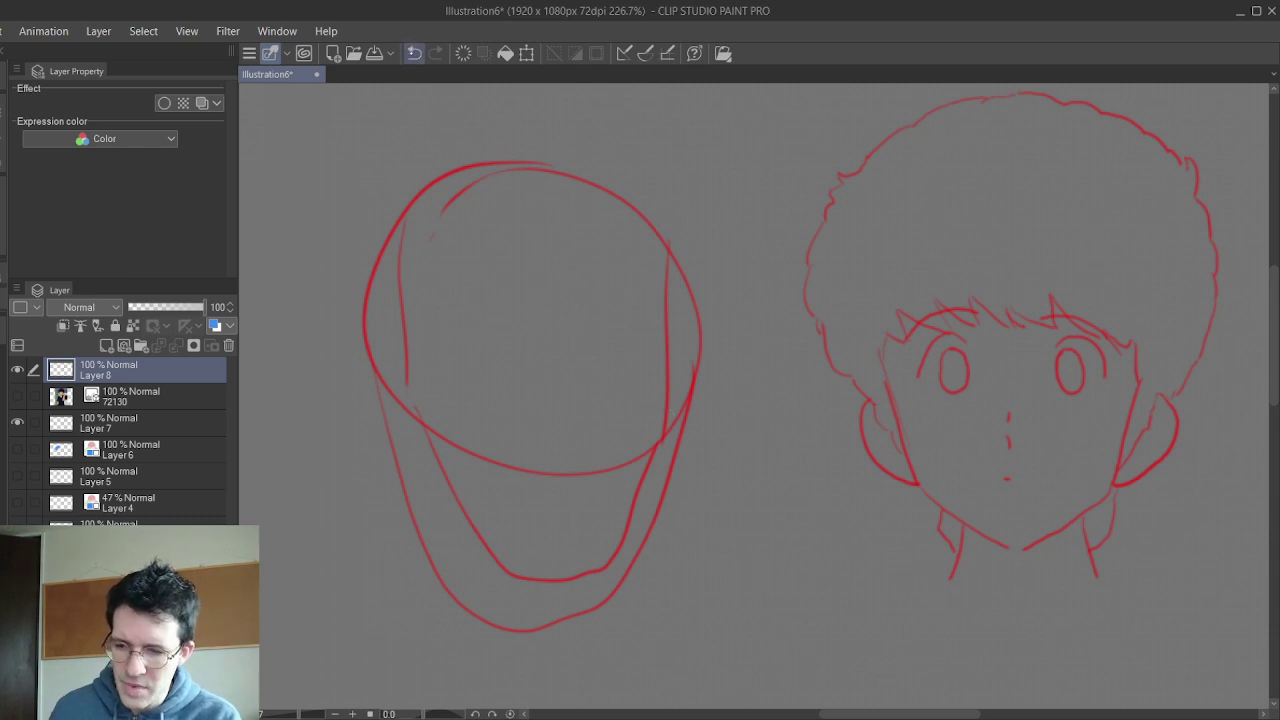
pyautogui.click(413, 53)
pyautogui.click(413, 53)
pyautogui.click(413, 53)
pyautogui.click(413, 53)
pyautogui.click(413, 53)
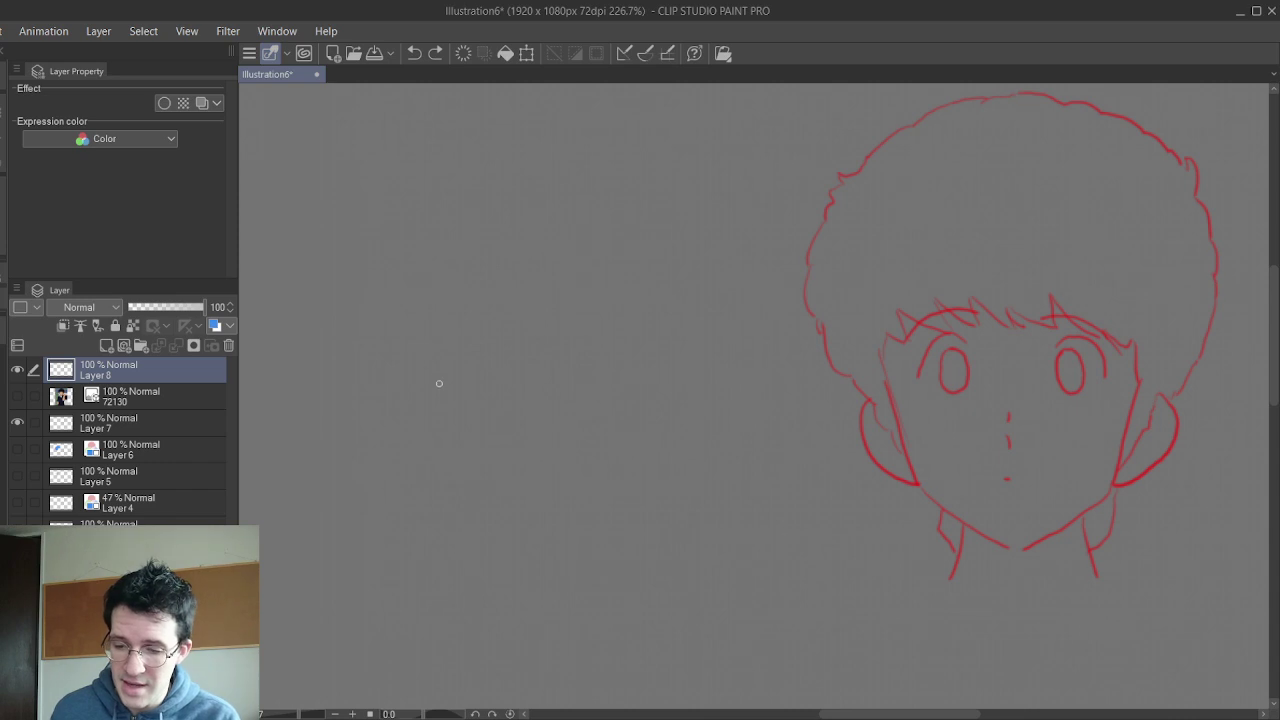
# - Draw the wavy hair outline, the left ear and the angular face outline freehand in red beside the tracing
pyautogui.moveTo(378, 411)
pyautogui.mouseDown()
pyautogui.moveTo(323, 332)
pyautogui.moveTo(314, 273)
pyautogui.moveTo(329, 190)
pyautogui.moveTo(363, 143)
pyautogui.moveTo(465, 107)
pyautogui.moveTo(563, 101)
pyautogui.moveTo(654, 107)
pyautogui.moveTo(719, 212)
pyautogui.moveTo(733, 290)
pyautogui.moveTo(698, 398)
pyautogui.mouseUp()
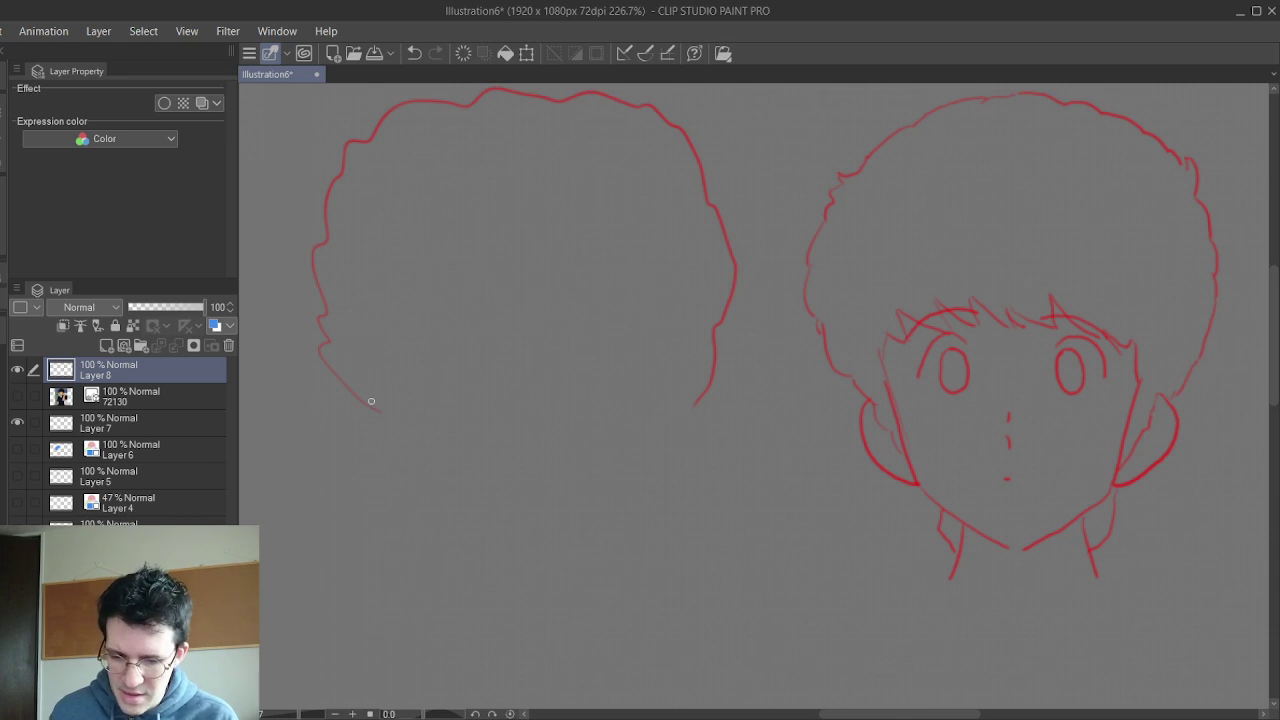
pyautogui.moveTo(366, 389)
pyautogui.mouseDown()
pyautogui.moveTo(355, 461)
pyautogui.moveTo(408, 502)
pyautogui.mouseUp()
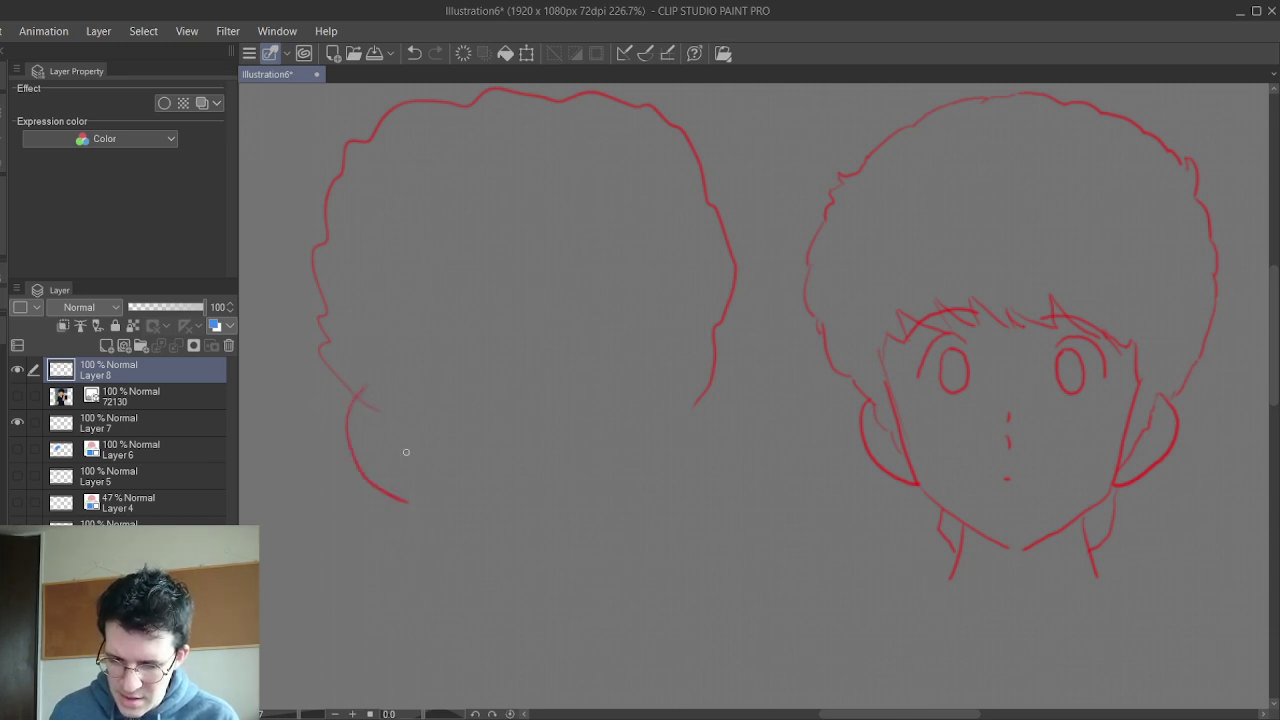
pyautogui.moveTo(385, 376)
pyautogui.mouseDown()
pyautogui.moveTo(421, 503)
pyautogui.moveTo(520, 552)
pyautogui.moveTo(617, 498)
pyautogui.moveTo(640, 376)
pyautogui.mouseUp()
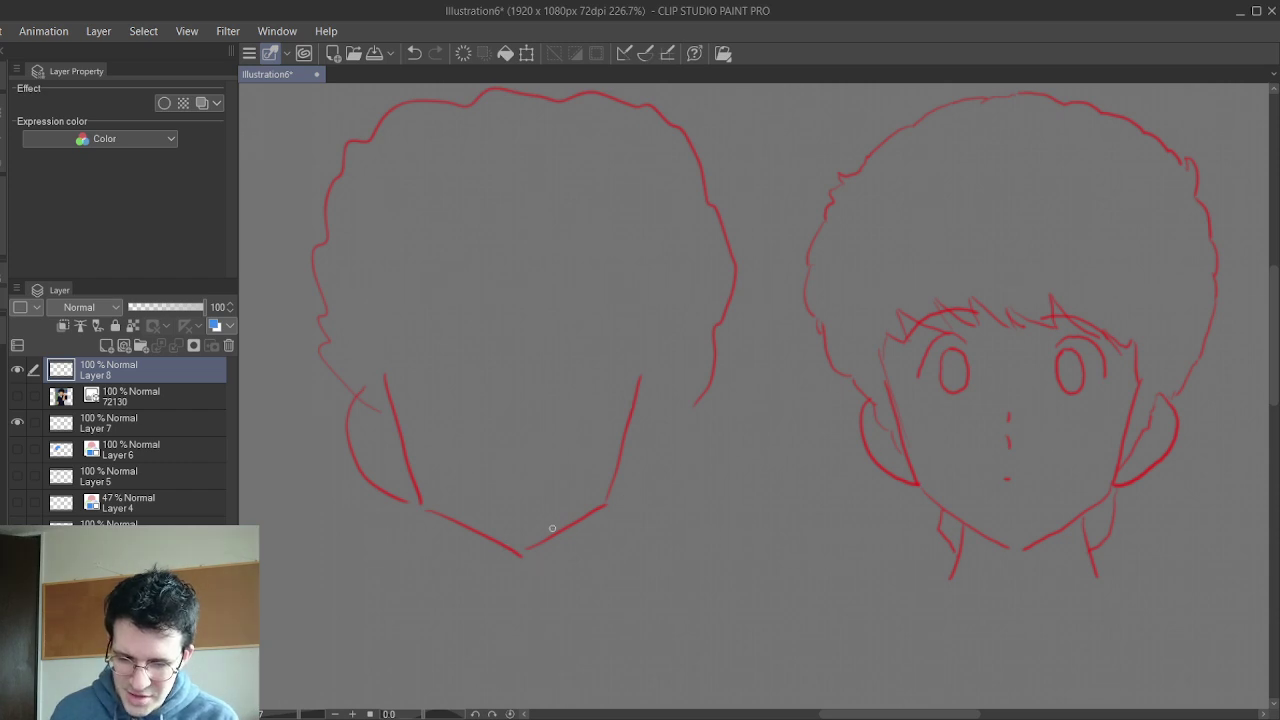
# - Redraw the right cheek line of the freehand head farther outward and add the right ear
pyautogui.hotkey('ctrl', 'z')
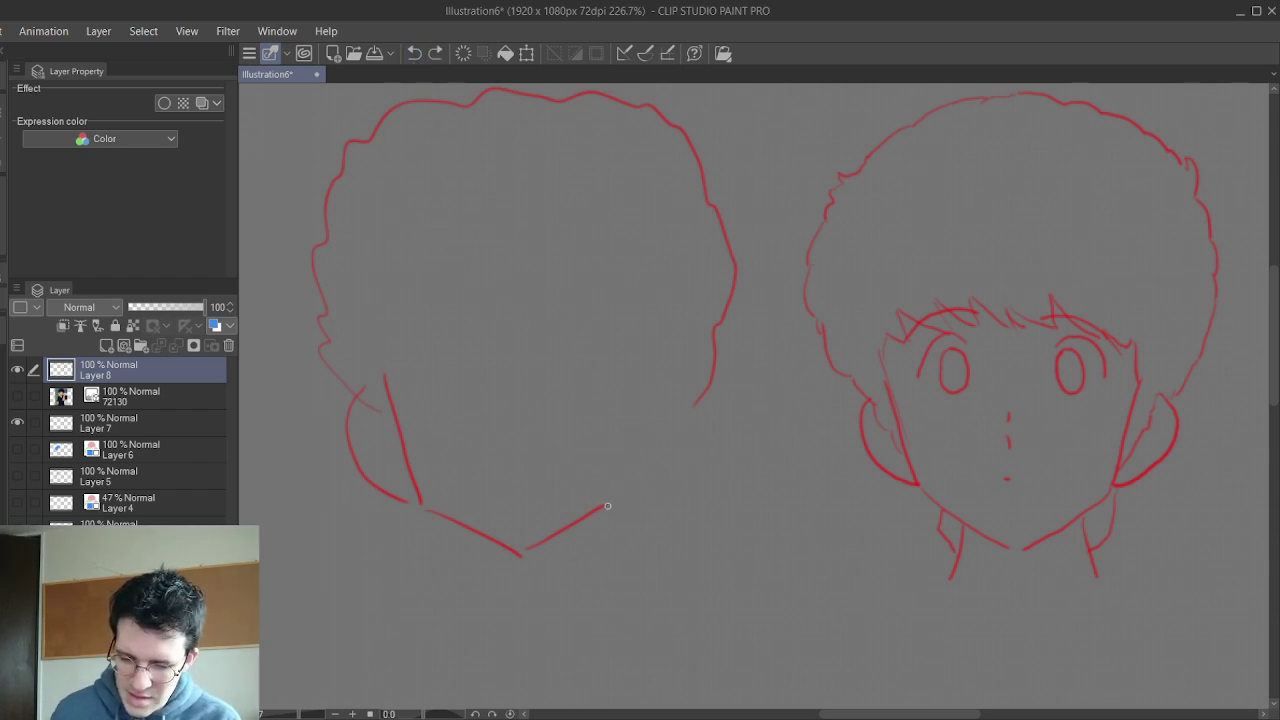
pyautogui.moveTo(606, 508)
pyautogui.mouseDown()
pyautogui.moveTo(632, 500)
pyautogui.moveTo(665, 378)
pyautogui.mouseUp()
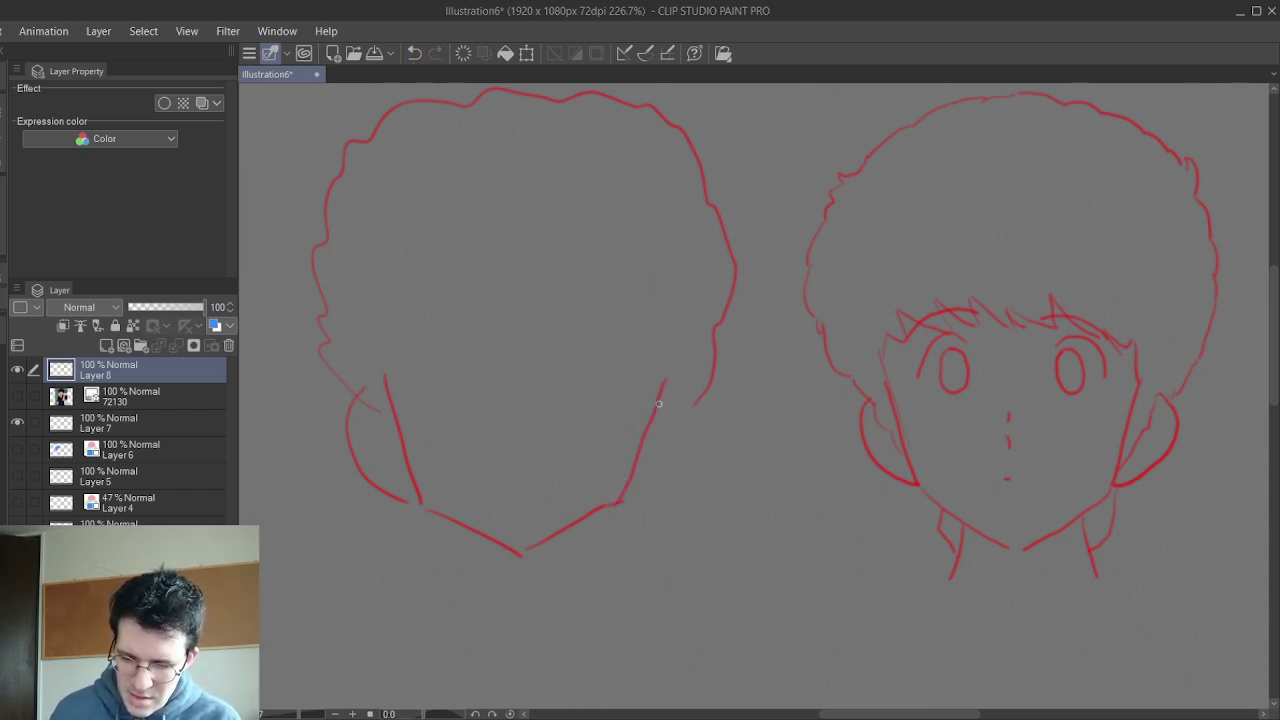
pyautogui.moveTo(616, 503); pyautogui.dragTo(666, 363)
pyautogui.moveTo(632, 488)
pyautogui.mouseDown()
pyautogui.moveTo(663, 453)
pyautogui.moveTo(670, 386)
pyautogui.mouseUp()
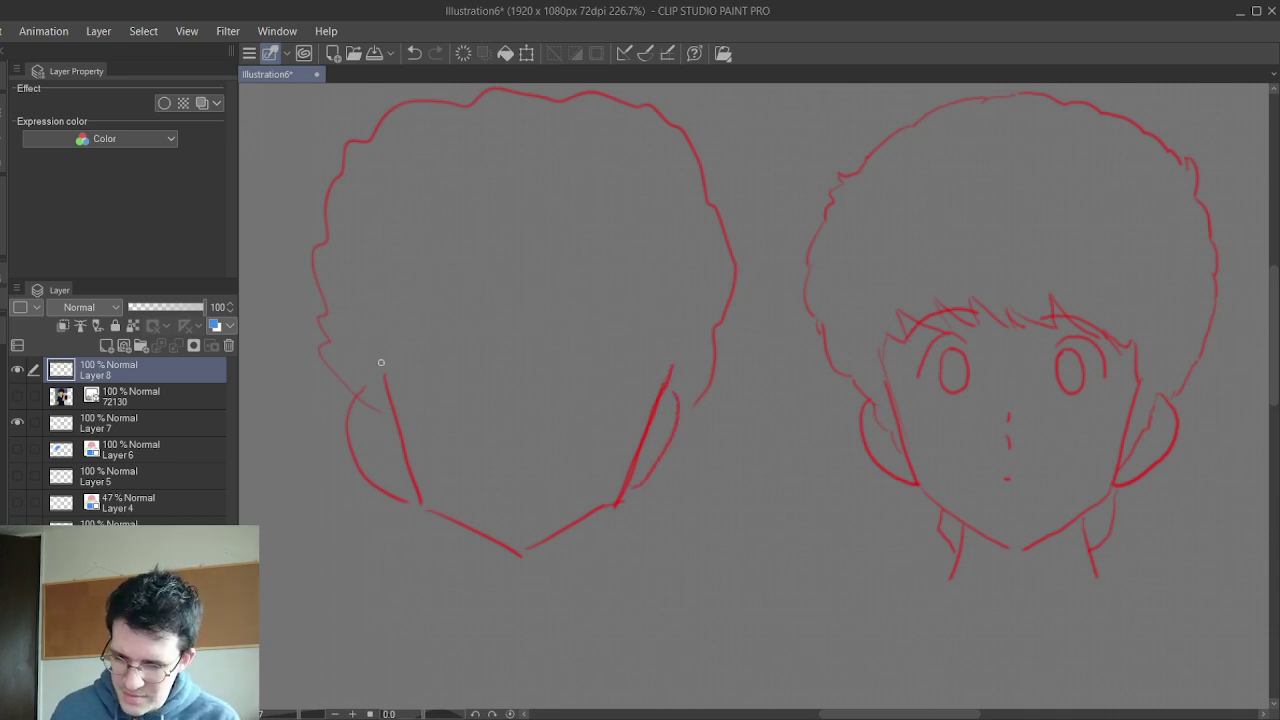
# - Draw the freehand head's jagged fringe and its facial features: oval eyes with lids, brows, nose and a short mouth
pyautogui.moveTo(380, 356)
pyautogui.mouseDown()
pyautogui.moveTo(423, 378)
pyautogui.moveTo(427, 339)
pyautogui.moveTo(489, 313)
pyautogui.moveTo(552, 331)
pyautogui.moveTo(548, 299)
pyautogui.moveTo(602, 320)
pyautogui.moveTo(638, 312)
pyautogui.moveTo(656, 320)
pyautogui.moveTo(670, 372)
pyautogui.moveTo(668, 335)
pyautogui.mouseUp()
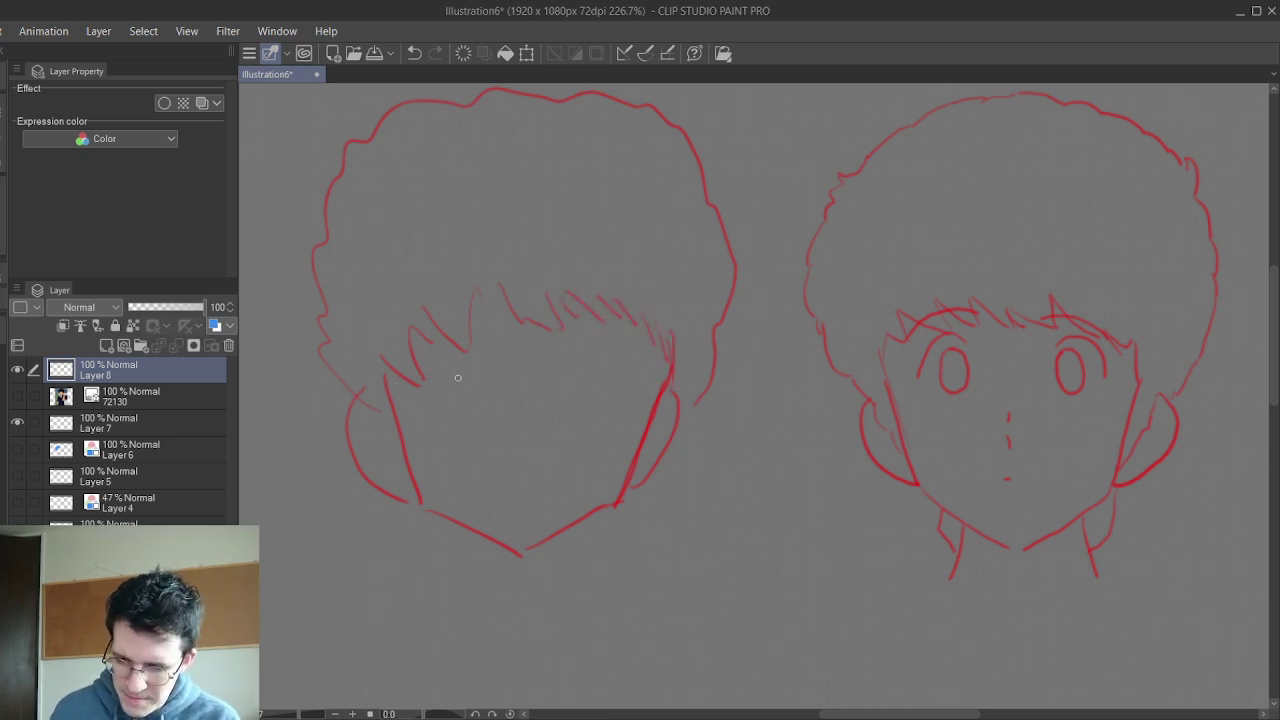
pyautogui.moveTo(464, 372); pyautogui.dragTo(469, 369)
pyautogui.moveTo(570, 378); pyautogui.dragTo(628, 378)
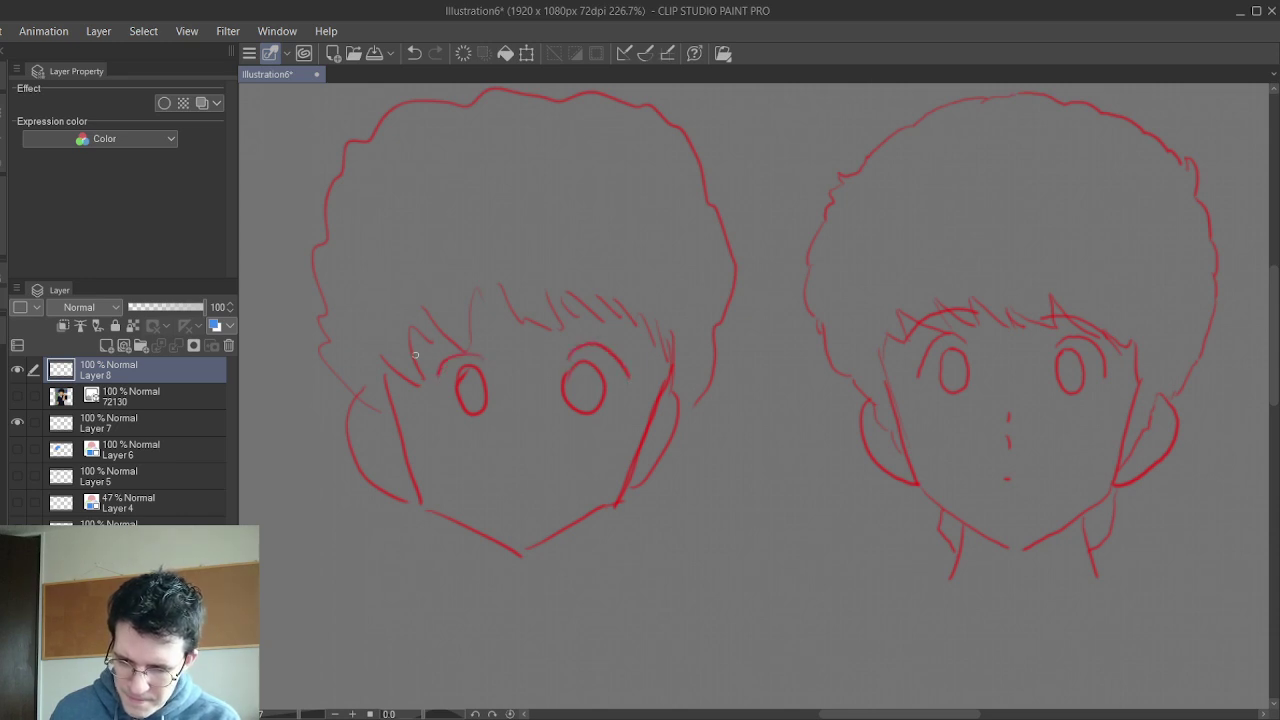
pyautogui.moveTo(414, 355)
pyautogui.mouseDown()
pyautogui.moveTo(468, 326)
pyautogui.moveTo(633, 341)
pyautogui.mouseUp()
pyautogui.moveTo(511, 419); pyautogui.dragTo(524, 503)
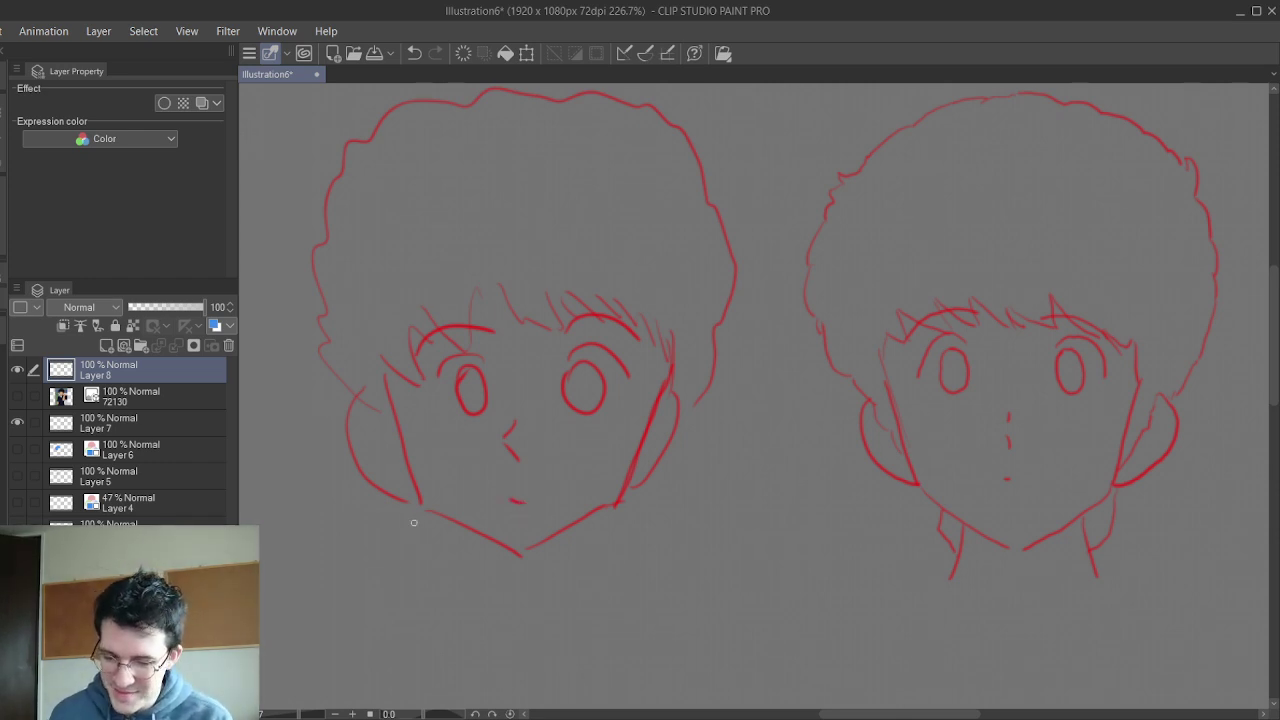
# - Add two neck lines under the freehand head's jaw and short hair strokes behind both jaw corners
pyautogui.moveTo(441, 521); pyautogui.dragTo(447, 592)
pyautogui.moveTo(588, 522); pyautogui.dragTo(602, 590)
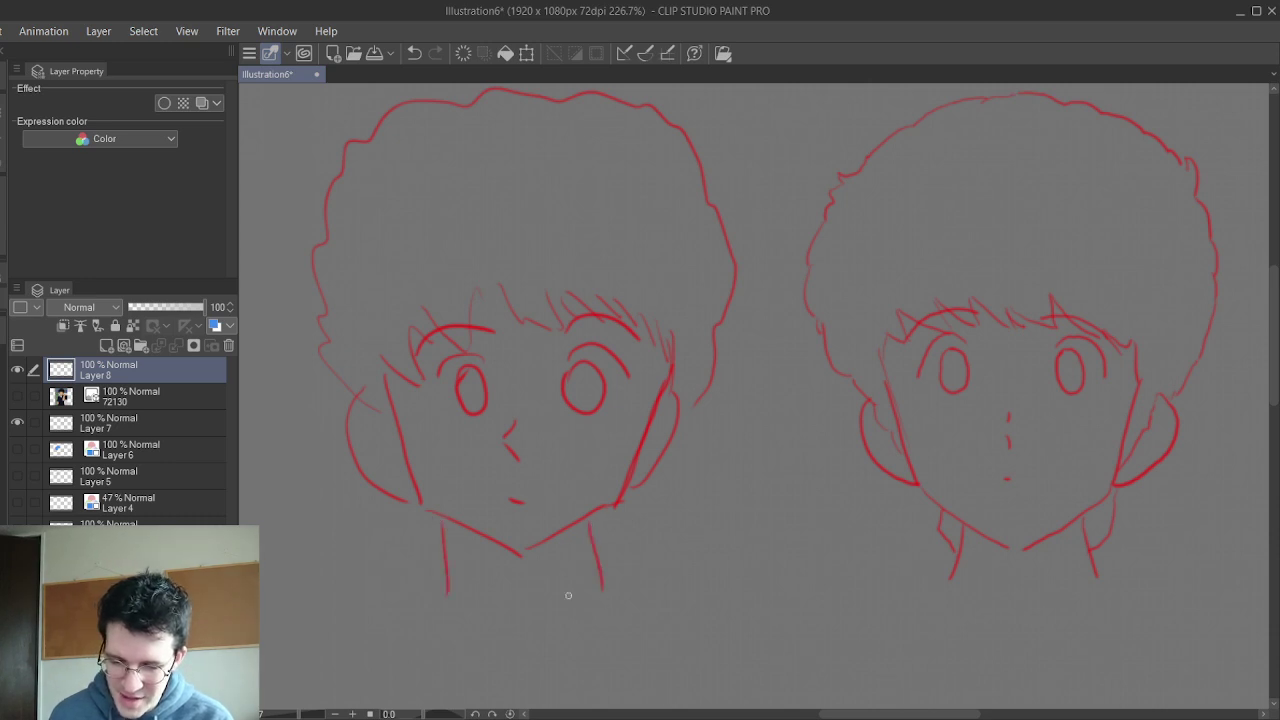
pyautogui.moveTo(406, 515); pyautogui.dragTo(422, 536)
pyautogui.moveTo(620, 505); pyautogui.dragTo(616, 531)
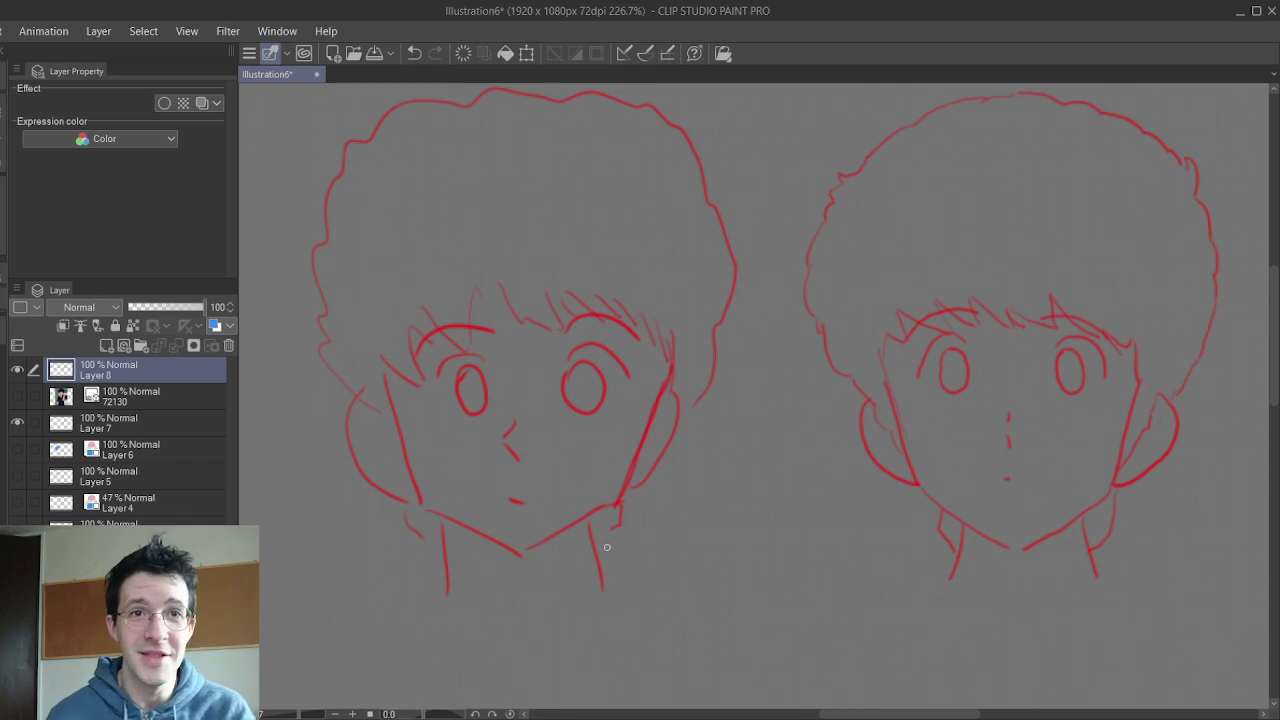
# - Undo every stroke of the freehand head, keeping only the traced head
pyautogui.click(414, 53)
pyautogui.click(414, 53)
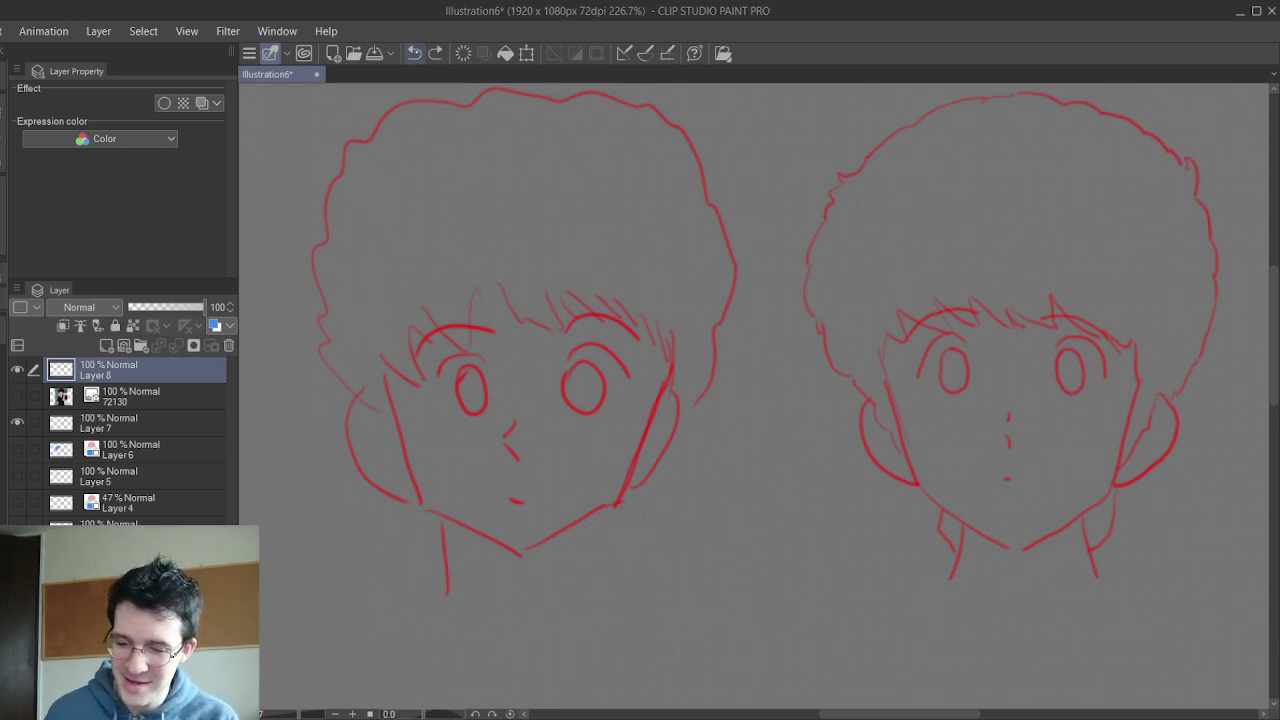
pyautogui.click(414, 53)
pyautogui.click(414, 53)
pyautogui.click(414, 53)
pyautogui.click(414, 53)
pyautogui.click(414, 53)
pyautogui.click(414, 53)
pyautogui.click(414, 53)
pyautogui.click(414, 53)
pyautogui.click(414, 53)
pyautogui.click(414, 53)
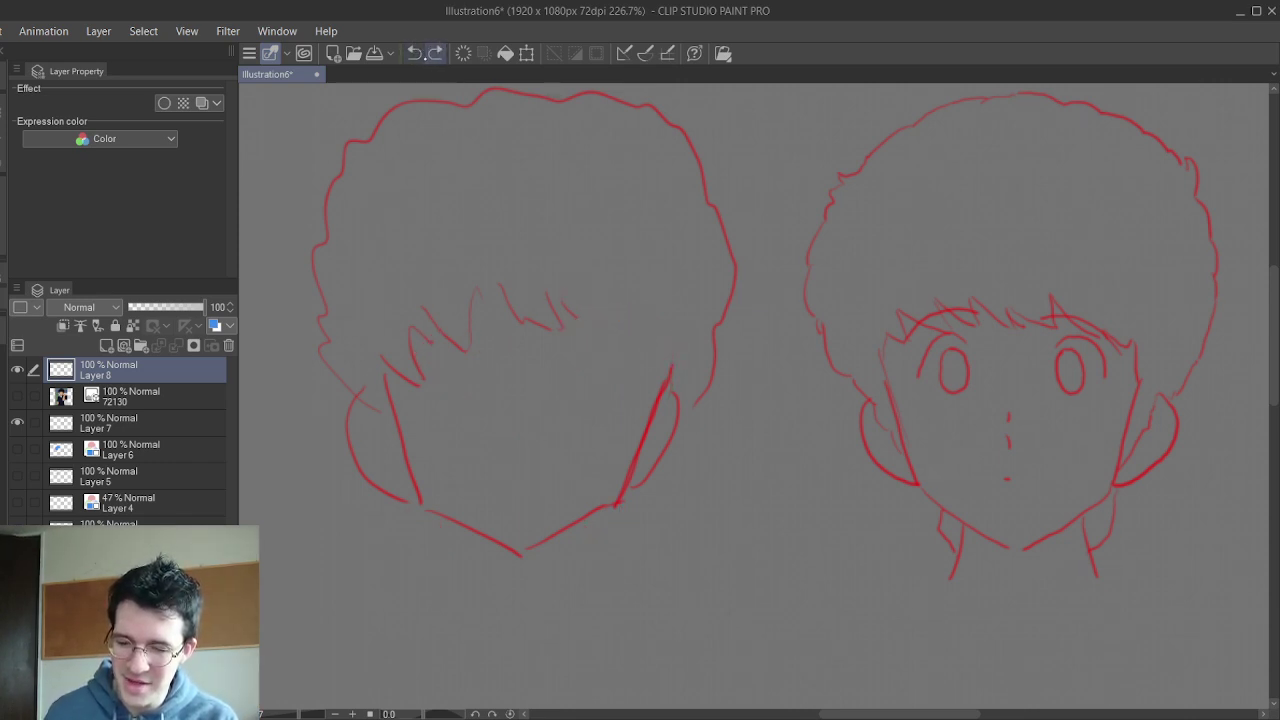
pyautogui.click(414, 53)
pyautogui.click(414, 53)
pyautogui.click(414, 53)
pyautogui.click(414, 53)
pyautogui.click(414, 53)
pyautogui.click(414, 53)
pyautogui.click(414, 53)
pyautogui.click(414, 53)
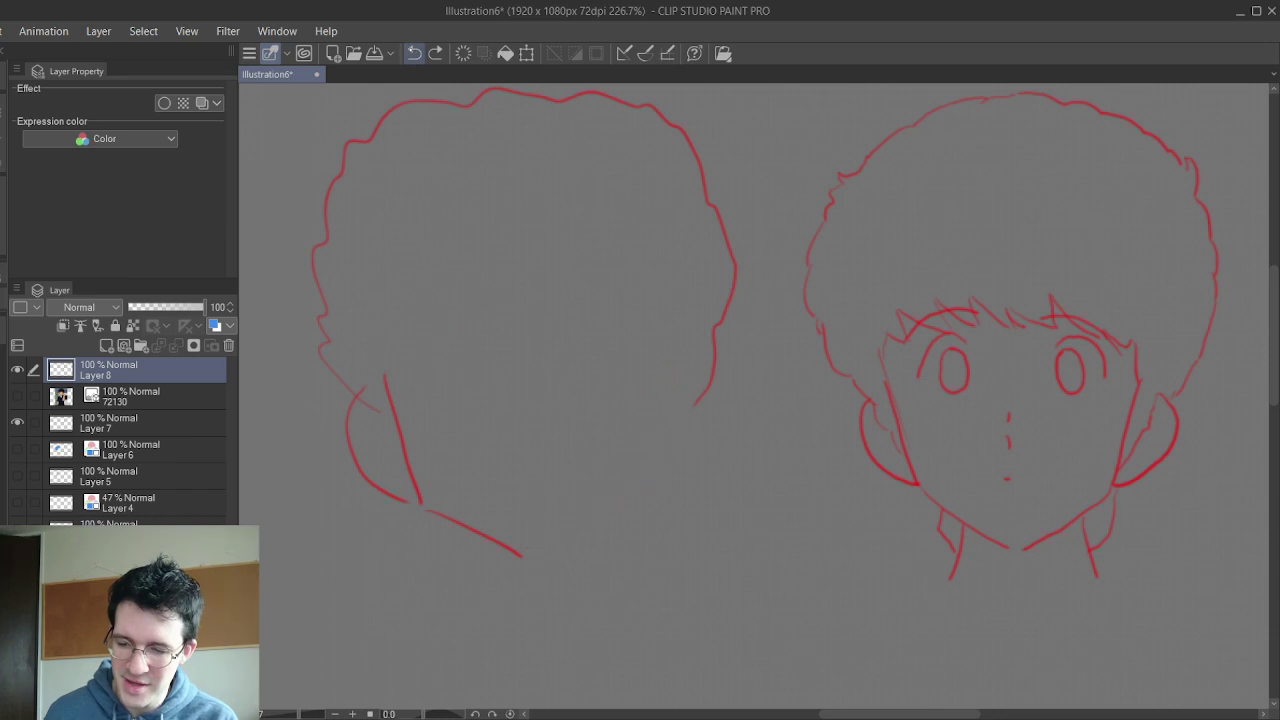
pyautogui.click(414, 53)
pyautogui.click(414, 53)
pyautogui.click(414, 53)
pyautogui.click(414, 53)
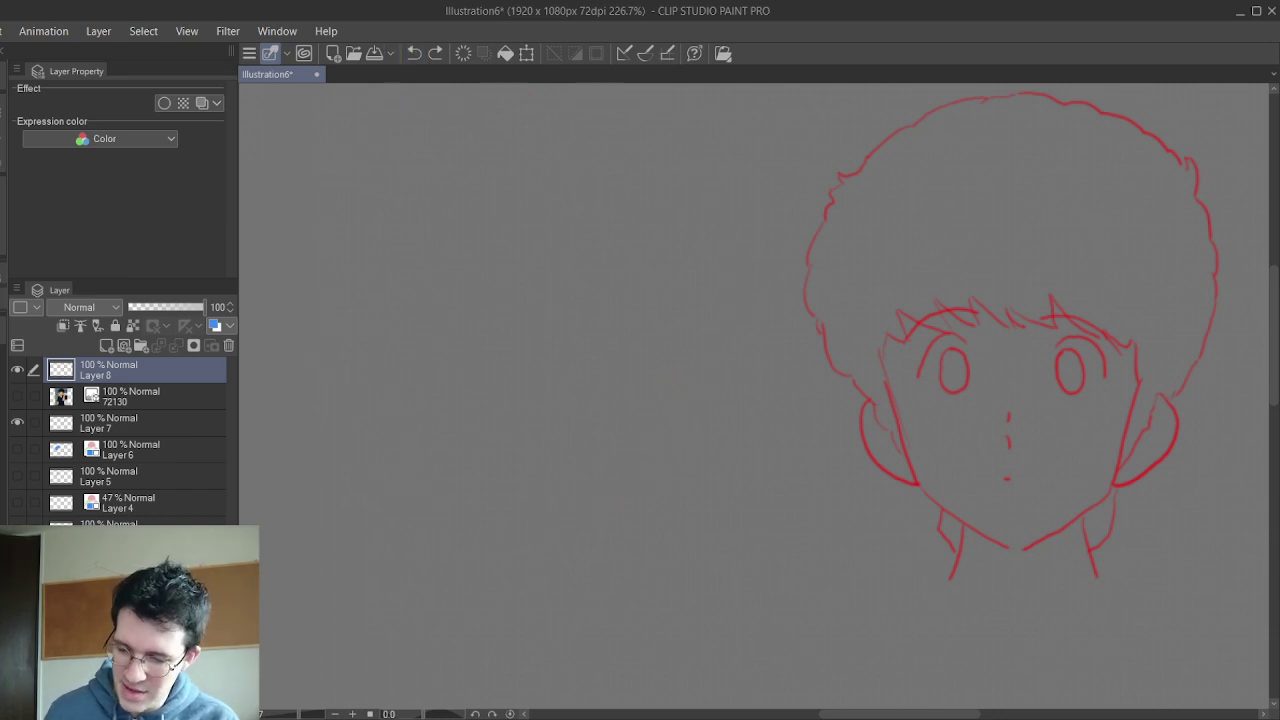
# - Add a new layer above the tracing and sketch a light dome-shaped hair outline on it, clearing the first rough attempt
pyautogui.hotkey('ctrl', 'shift', 'n')
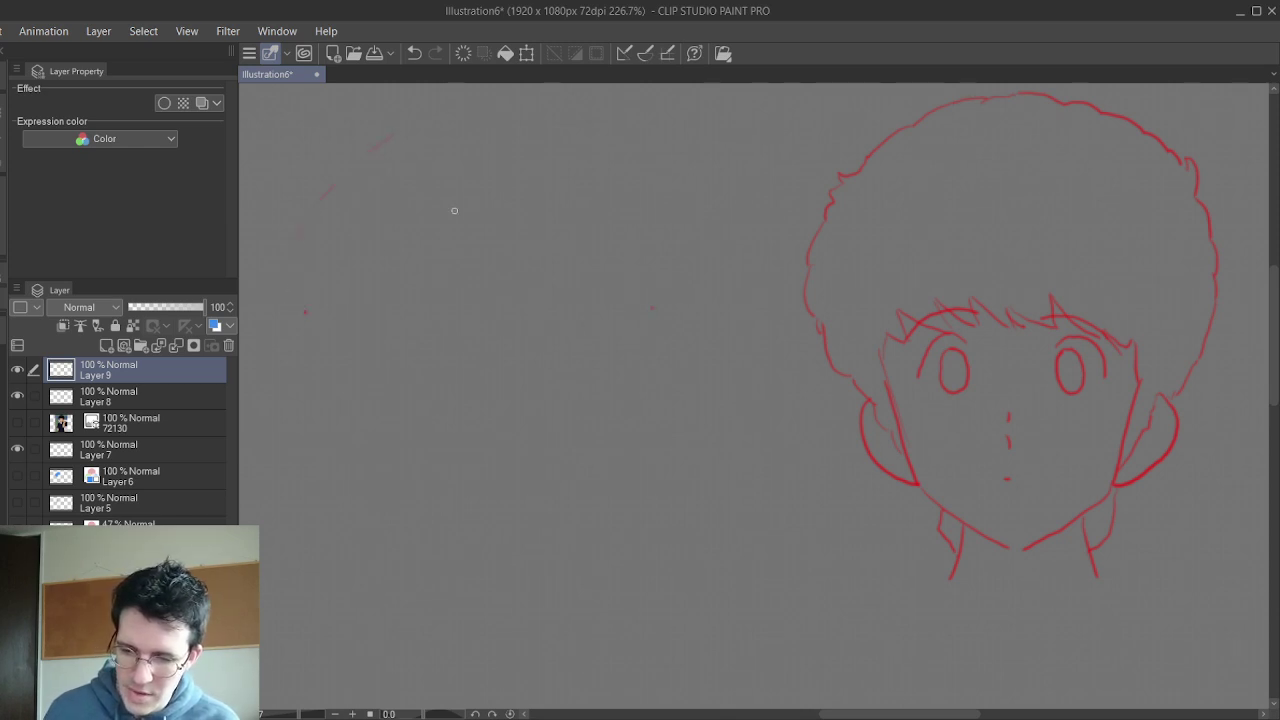
pyautogui.moveTo(299, 292)
pyautogui.mouseDown()
pyautogui.moveTo(331, 188)
pyautogui.moveTo(510, 113)
pyautogui.moveTo(668, 208)
pyautogui.mouseUp()
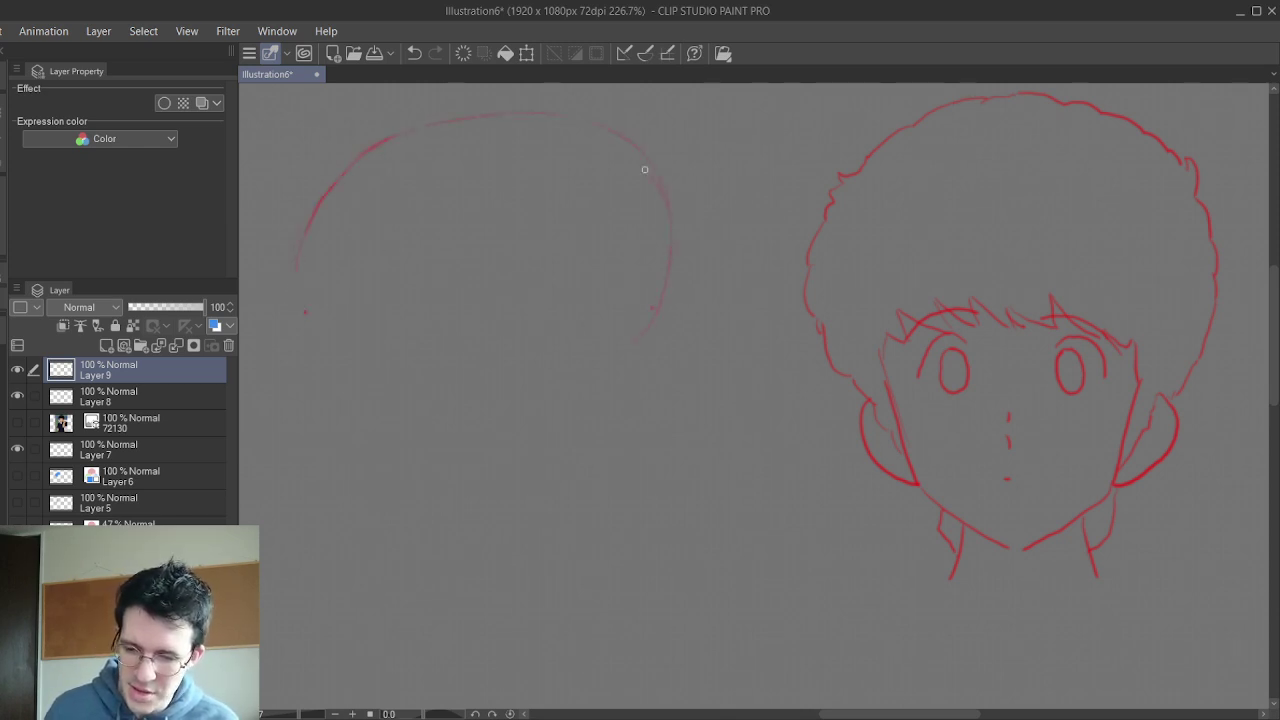
pyautogui.moveTo(297, 290)
pyautogui.mouseDown()
pyautogui.moveTo(299, 224)
pyautogui.moveTo(427, 106)
pyautogui.moveTo(633, 163)
pyautogui.moveTo(663, 314)
pyautogui.mouseUp()
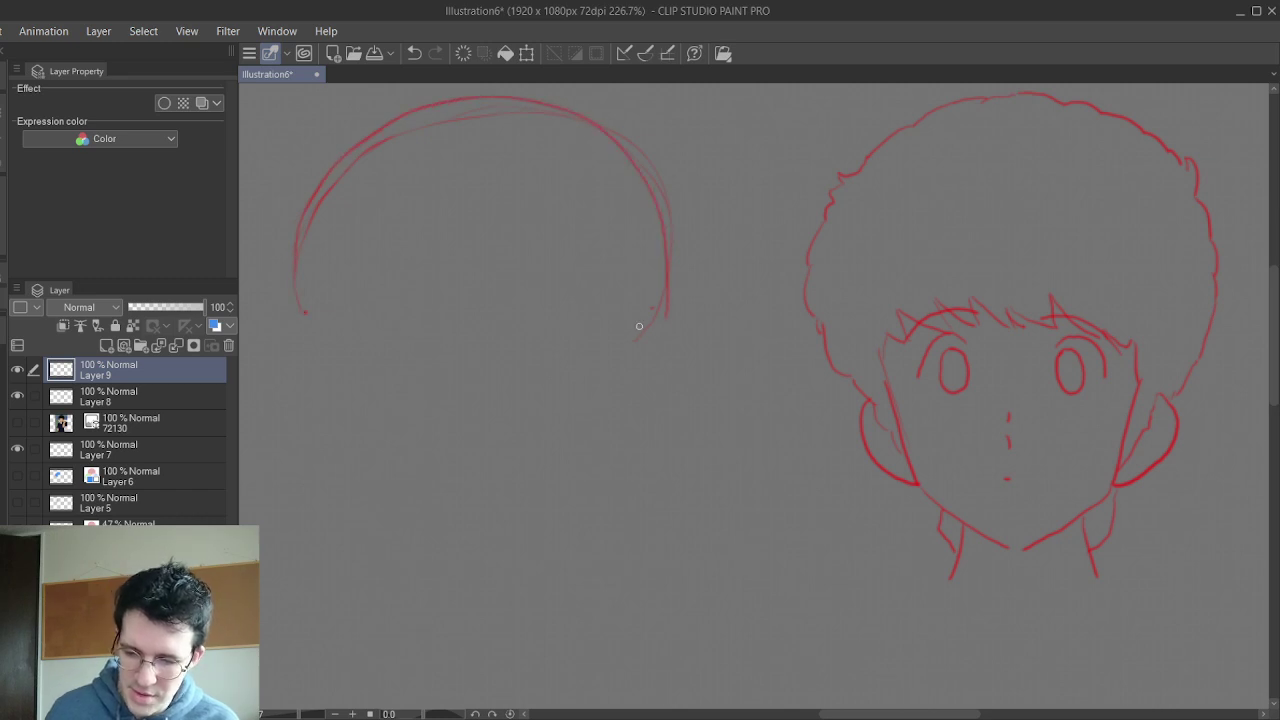
pyautogui.press('Delete')
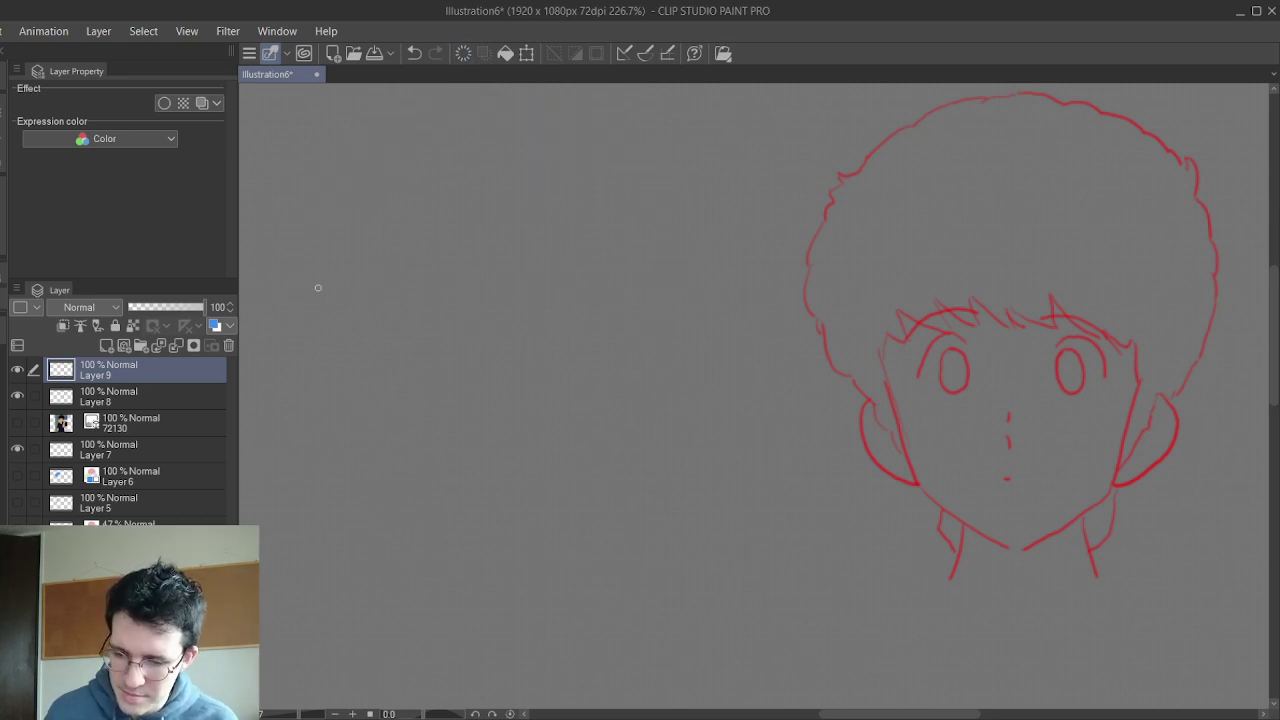
pyautogui.moveTo(321, 359)
pyautogui.mouseDown()
pyautogui.moveTo(289, 280)
pyautogui.moveTo(531, 100)
pyautogui.moveTo(657, 317)
pyautogui.moveTo(630, 368)
pyautogui.mouseUp()
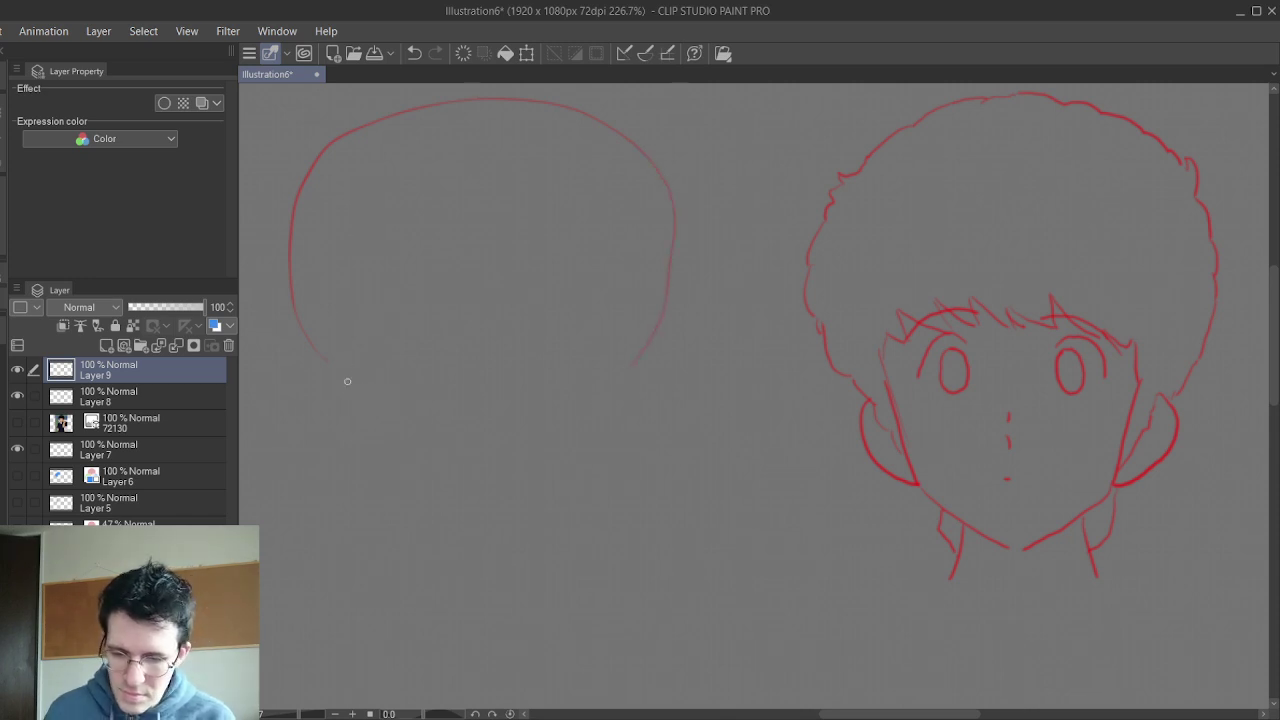
# - Draw the tapering cheek lines, the pointed jaw and both curved ears below the dome-shaped hair outline
pyautogui.moveTo(343, 348); pyautogui.dragTo(381, 479)
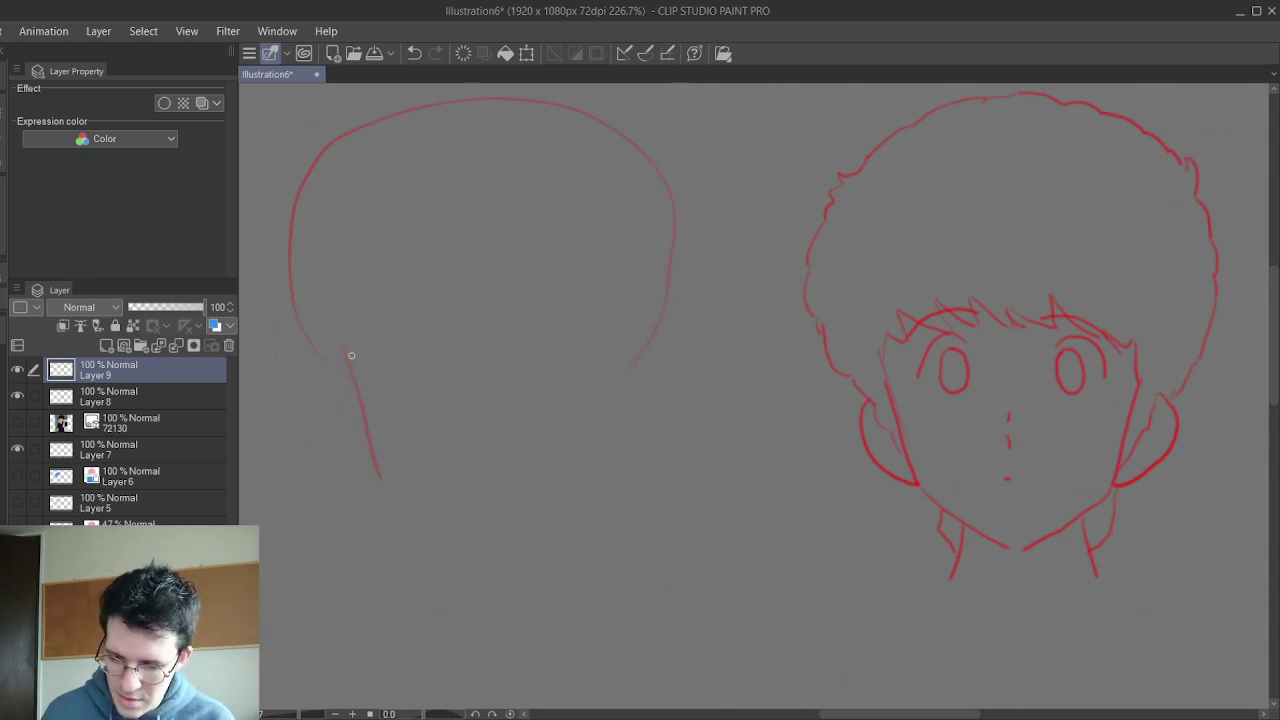
pyautogui.moveTo(360, 396); pyautogui.dragTo(394, 497)
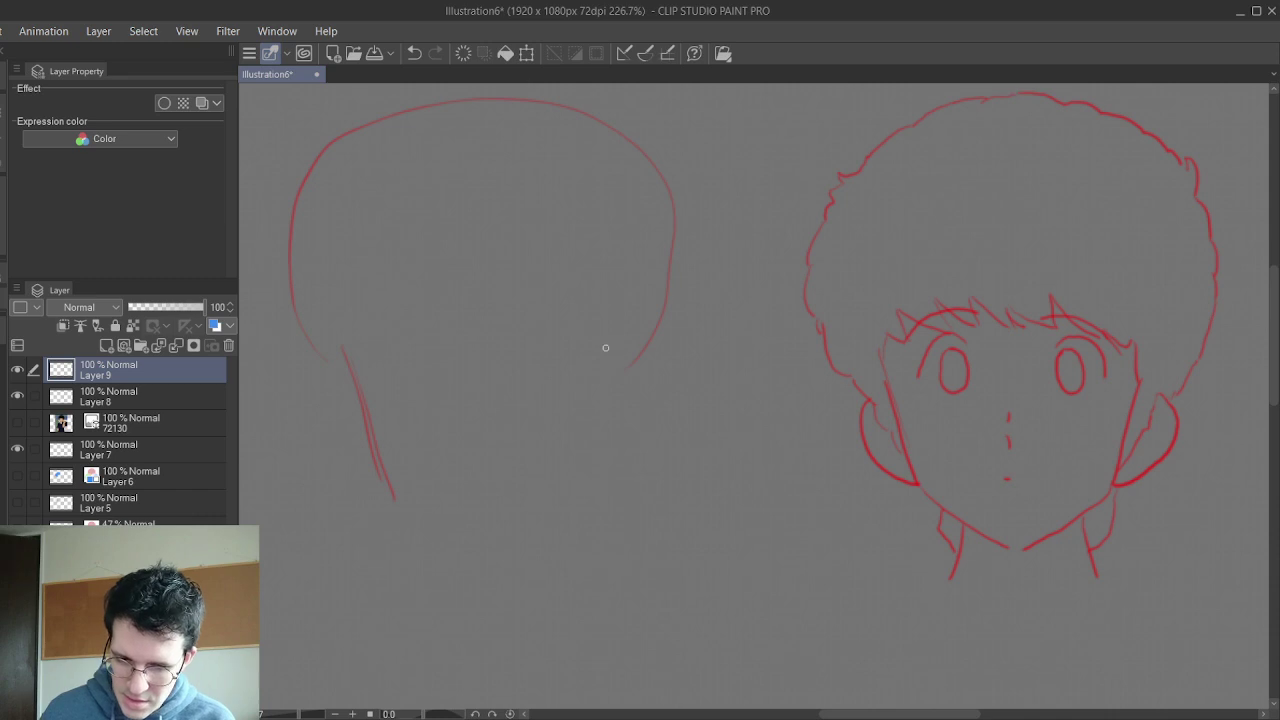
pyautogui.moveTo(616, 351); pyautogui.dragTo(581, 488)
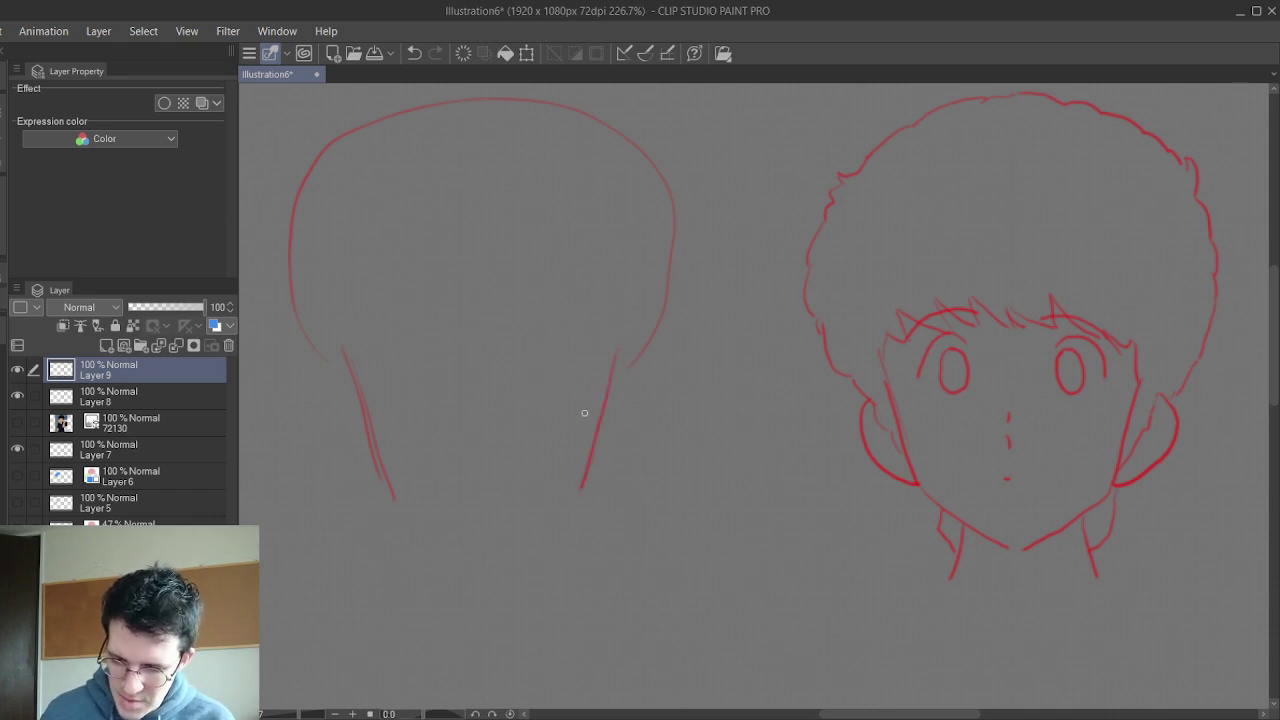
pyautogui.moveTo(397, 495)
pyautogui.mouseDown()
pyautogui.moveTo(491, 535)
pyautogui.moveTo(580, 495)
pyautogui.mouseUp()
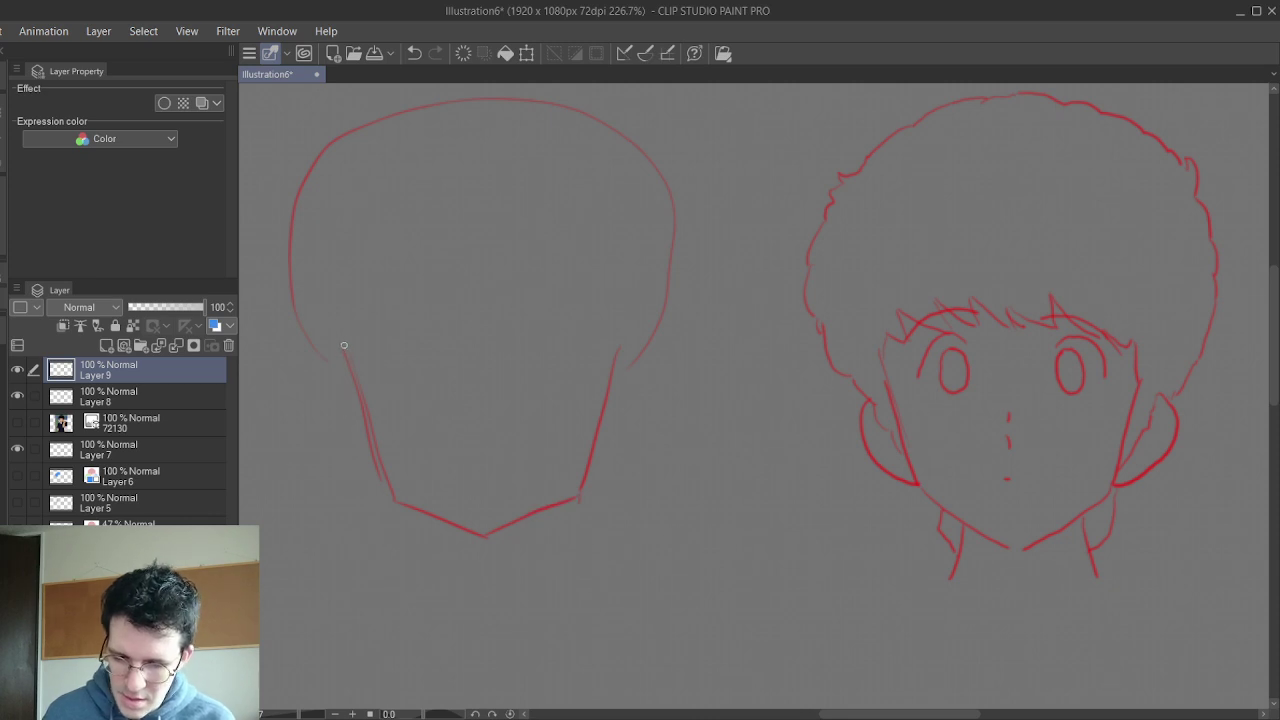
pyautogui.moveTo(334, 419); pyautogui.dragTo(382, 498)
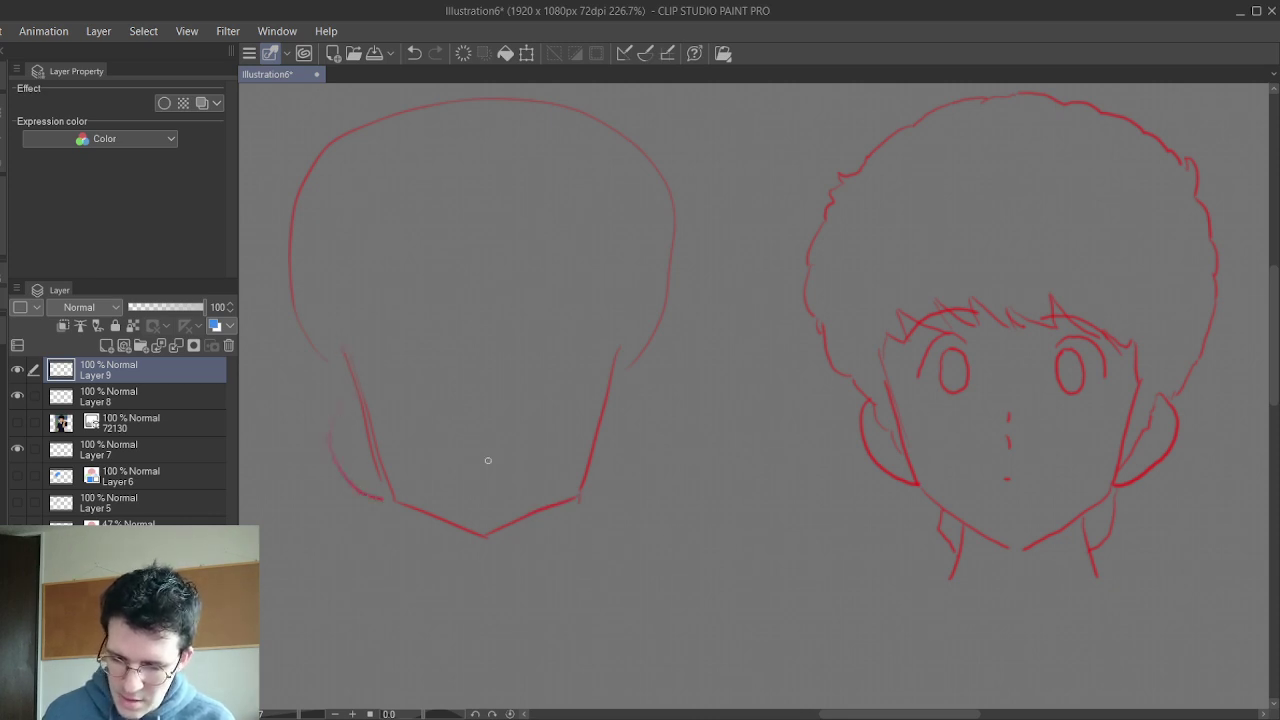
pyautogui.moveTo(608, 391)
pyautogui.mouseDown()
pyautogui.moveTo(614, 466)
pyautogui.moveTo(590, 492)
pyautogui.mouseUp()
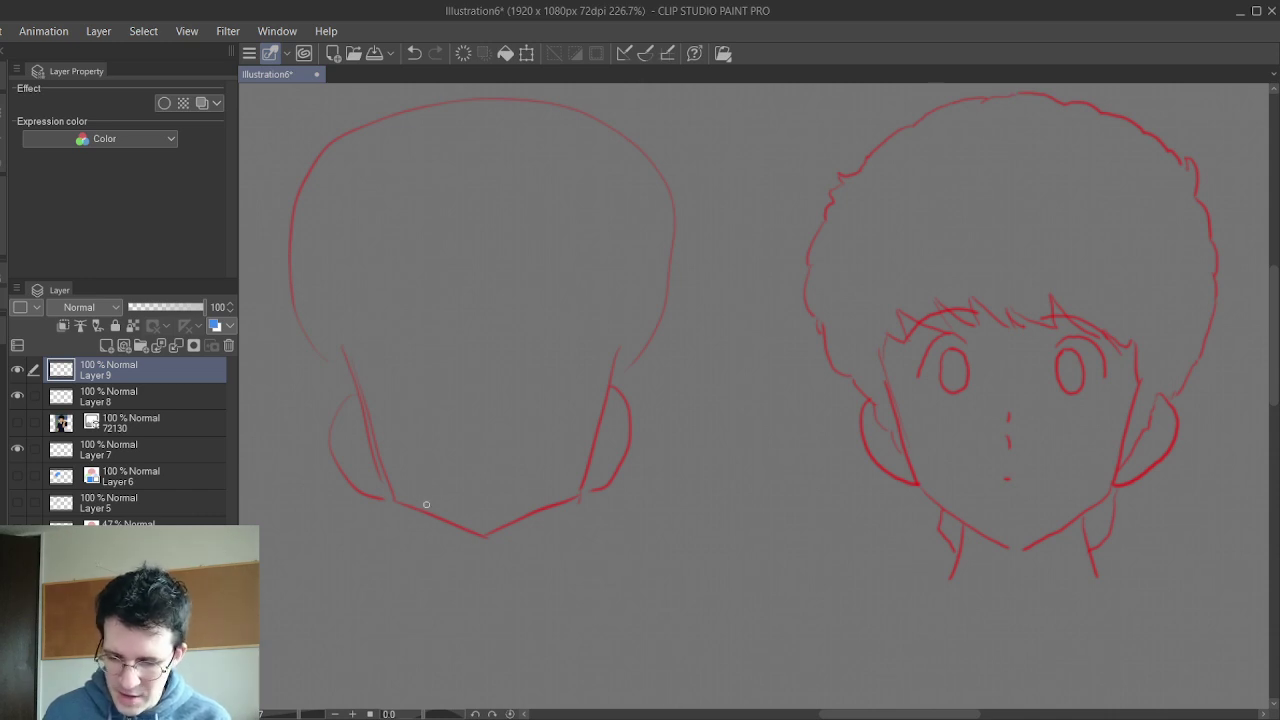
# - Clear the freehand head and redraw its tapering cheek lines and pointed jaw beside the tracing, redoing the second cheek line at a wider slant
pyautogui.click(463, 53)
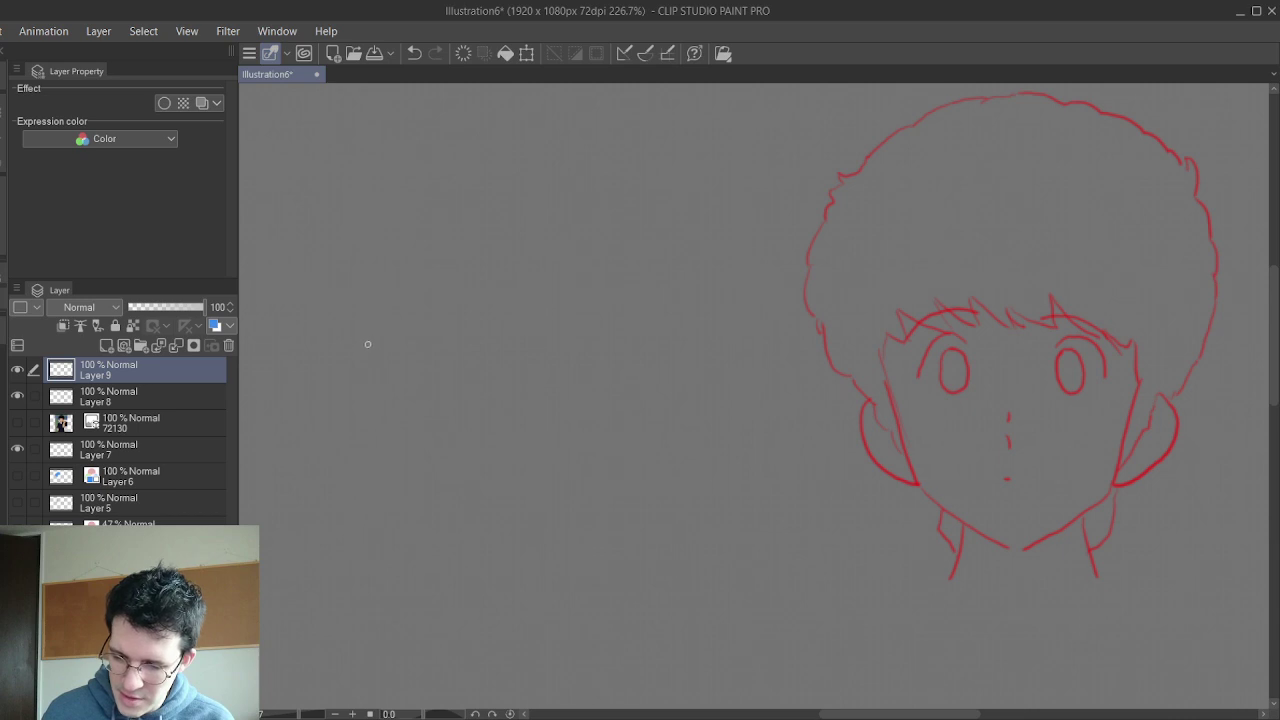
pyautogui.moveTo(363, 340)
pyautogui.mouseDown()
pyautogui.moveTo(386, 475)
pyautogui.moveTo(486, 539)
pyautogui.moveTo(586, 482)
pyautogui.moveTo(593, 318)
pyautogui.mouseUp()
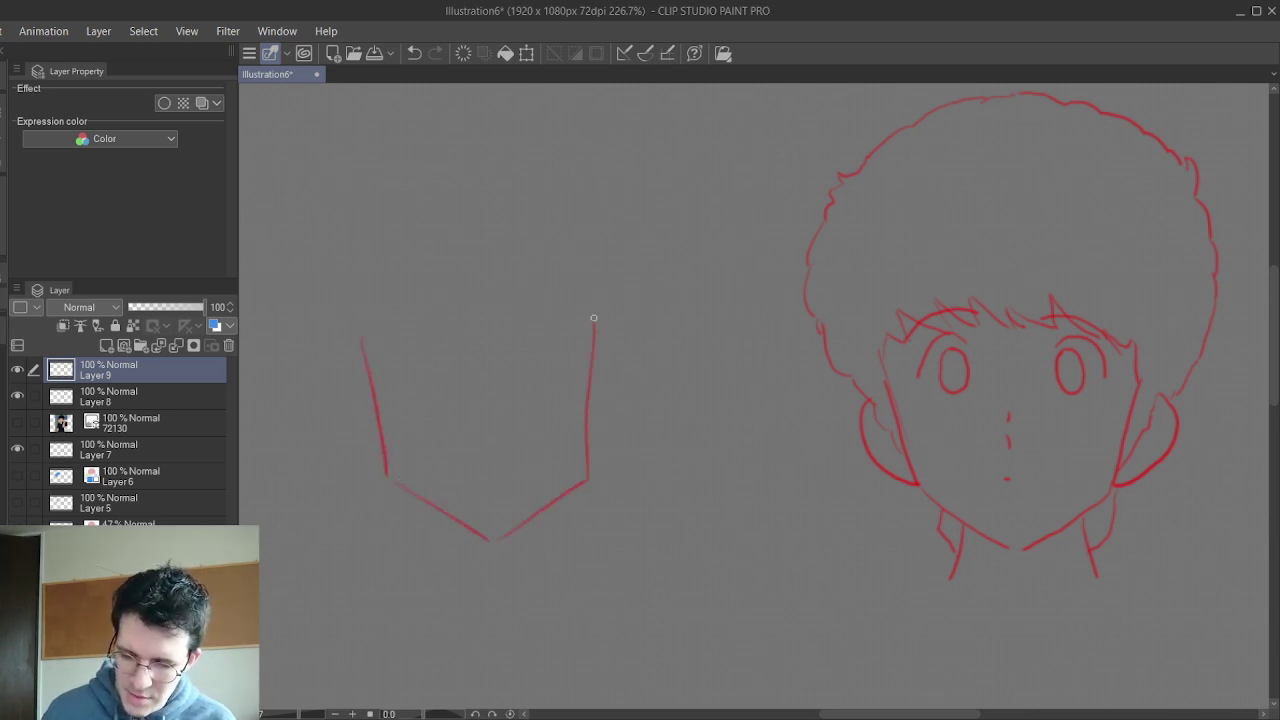
pyautogui.hotkey('ctrl', 'z')
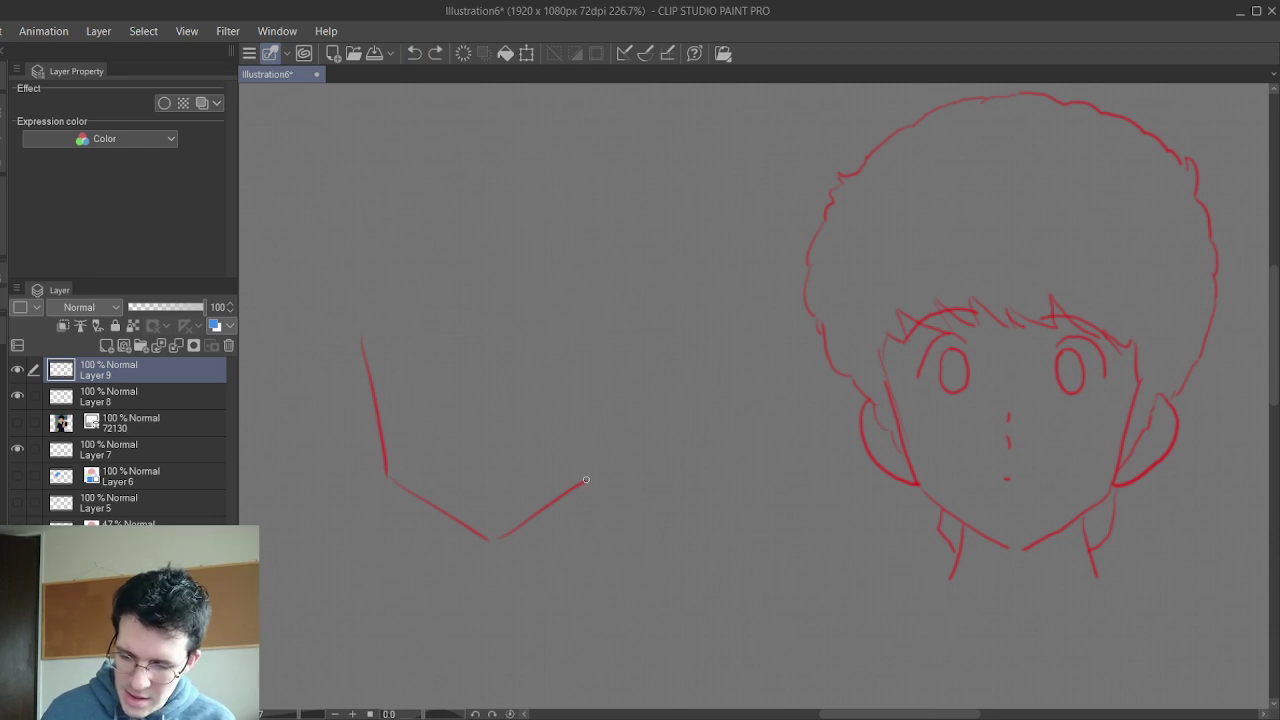
pyautogui.moveTo(586, 480); pyautogui.dragTo(611, 322)
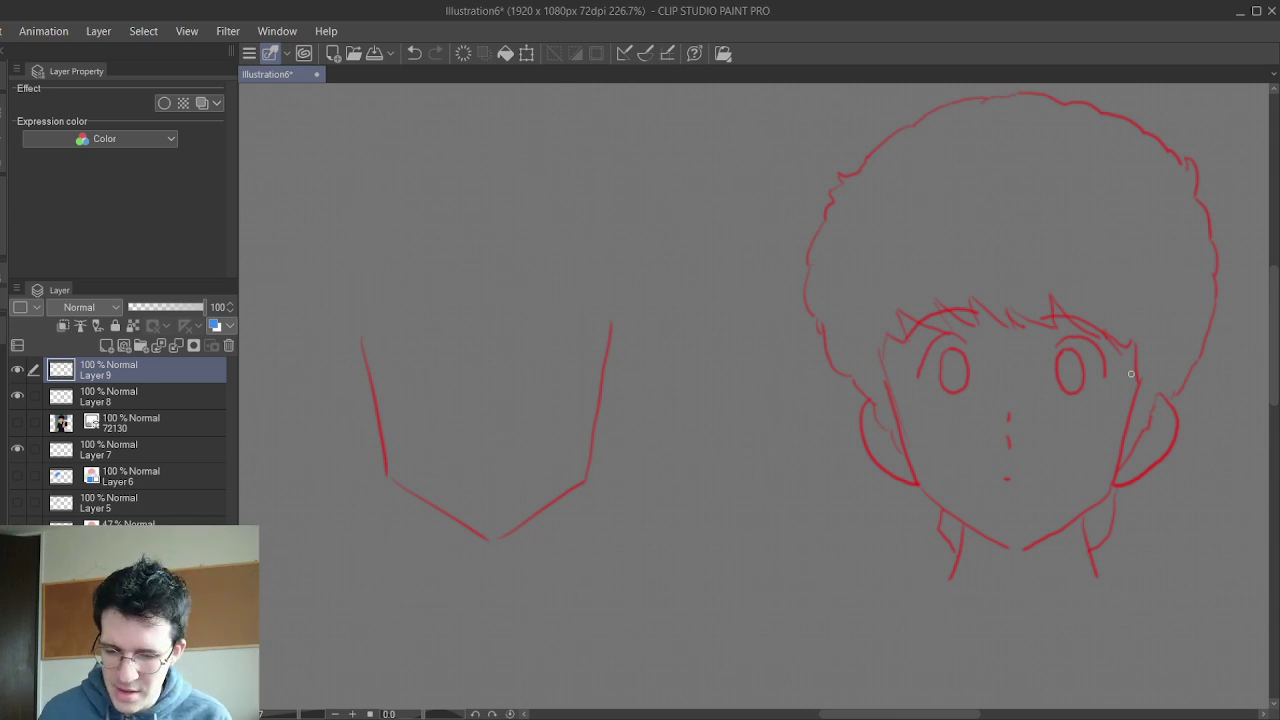
# - Draw a curved ear outside each cheek line and a rounded hair outline arching over the head down to both ears
pyautogui.moveTo(330, 437); pyautogui.dragTo(384, 473)
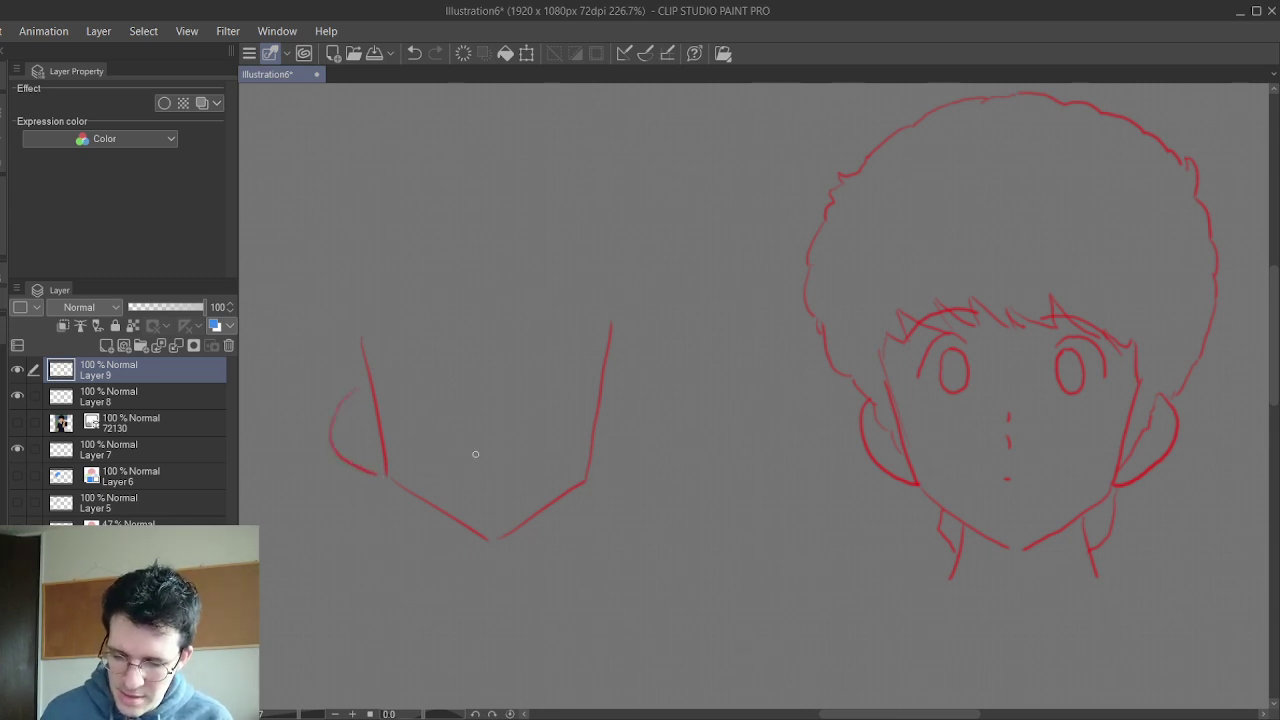
pyautogui.moveTo(607, 376)
pyautogui.mouseDown()
pyautogui.moveTo(636, 405)
pyautogui.moveTo(608, 470)
pyautogui.mouseUp()
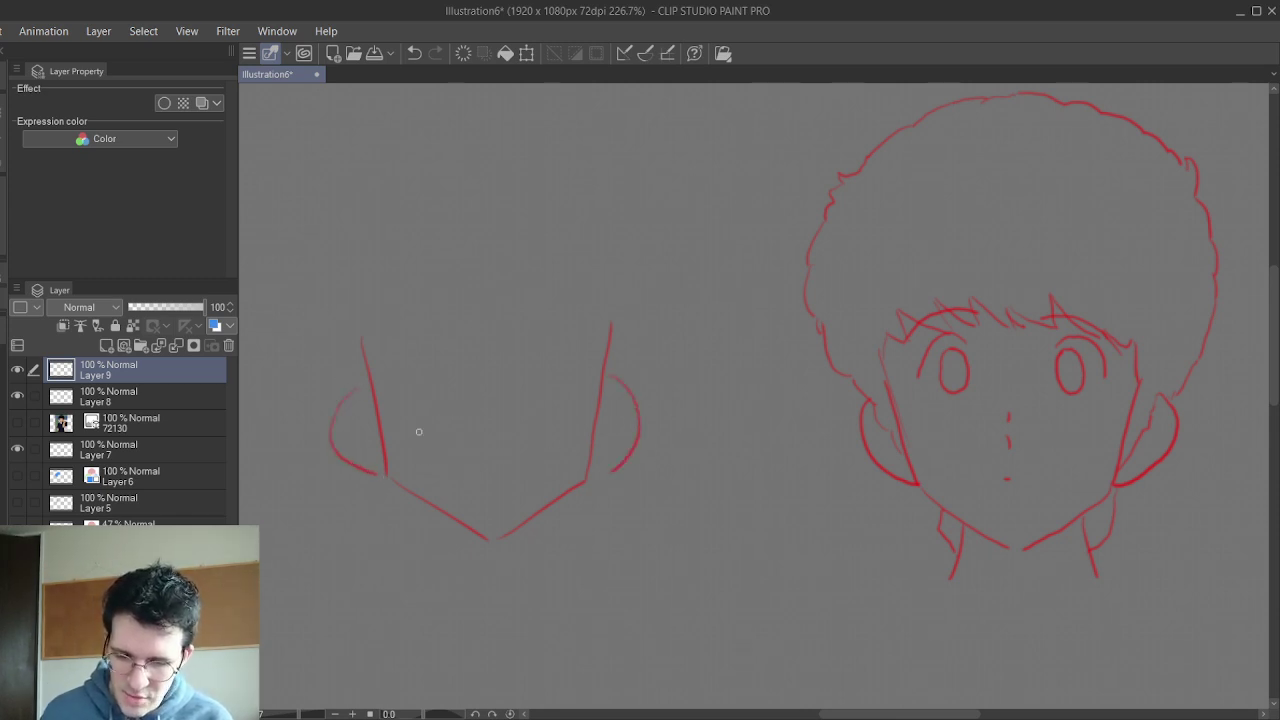
pyautogui.moveTo(354, 374)
pyautogui.mouseDown()
pyautogui.moveTo(309, 289)
pyautogui.moveTo(311, 235)
pyautogui.moveTo(352, 166)
pyautogui.mouseUp()
pyautogui.moveTo(402, 118)
pyautogui.mouseDown()
pyautogui.moveTo(449, 103)
pyautogui.moveTo(560, 106)
pyautogui.moveTo(595, 118)
pyautogui.moveTo(660, 195)
pyautogui.moveTo(680, 245)
pyautogui.moveTo(665, 318)
pyautogui.moveTo(620, 382)
pyautogui.mouseUp()
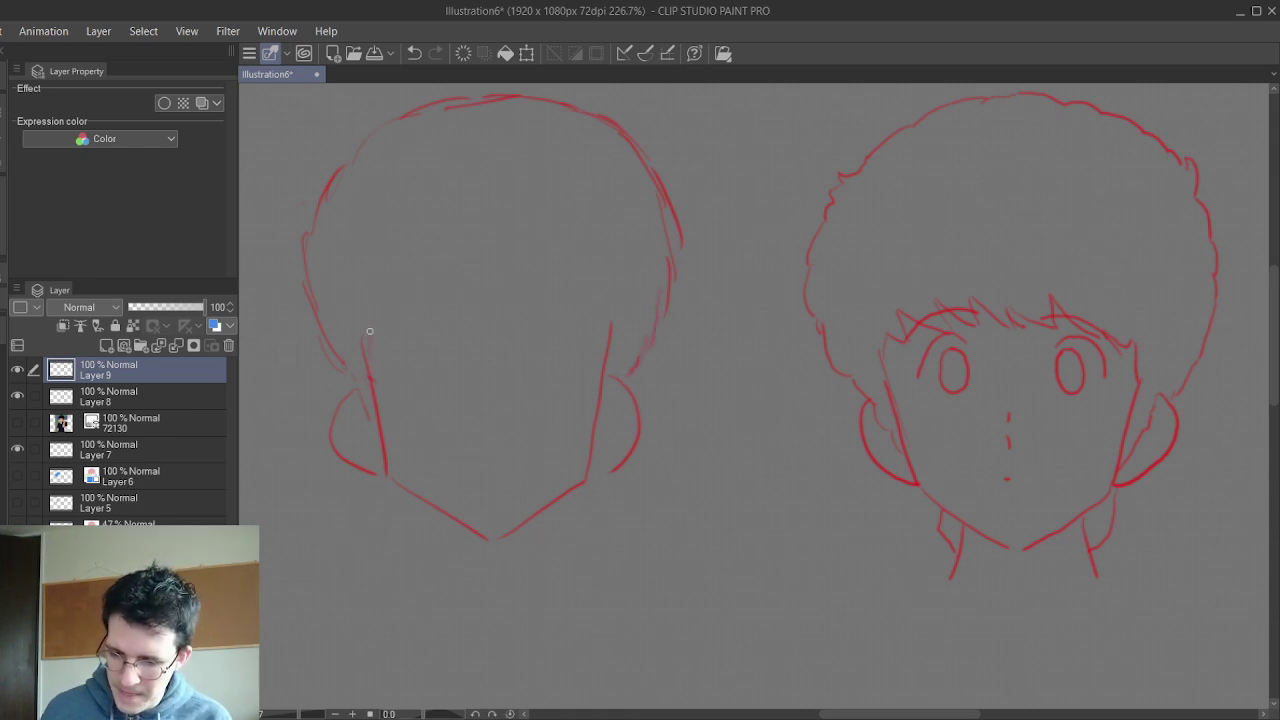
# - Draw a jagged fringe across the forehead with sideburns along both cheeks, and add two arched eyebrows beneath it
pyautogui.moveTo(371, 315)
pyautogui.mouseDown()
pyautogui.moveTo(418, 331)
pyautogui.moveTo(488, 291)
pyautogui.moveTo(556, 305)
pyautogui.moveTo(594, 294)
pyautogui.moveTo(608, 313)
pyautogui.moveTo(594, 463)
pyautogui.mouseUp()
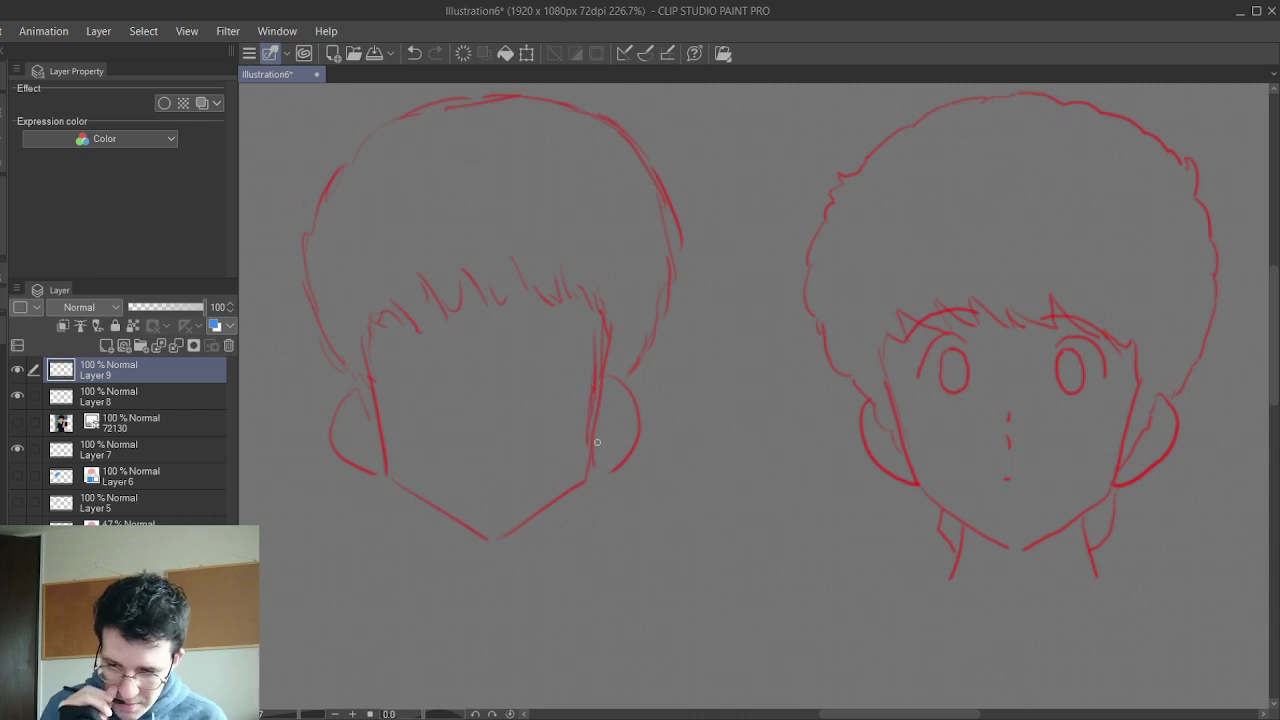
pyautogui.moveTo(366, 394)
pyautogui.mouseDown()
pyautogui.moveTo(372, 428)
pyautogui.moveTo(388, 430)
pyautogui.mouseUp()
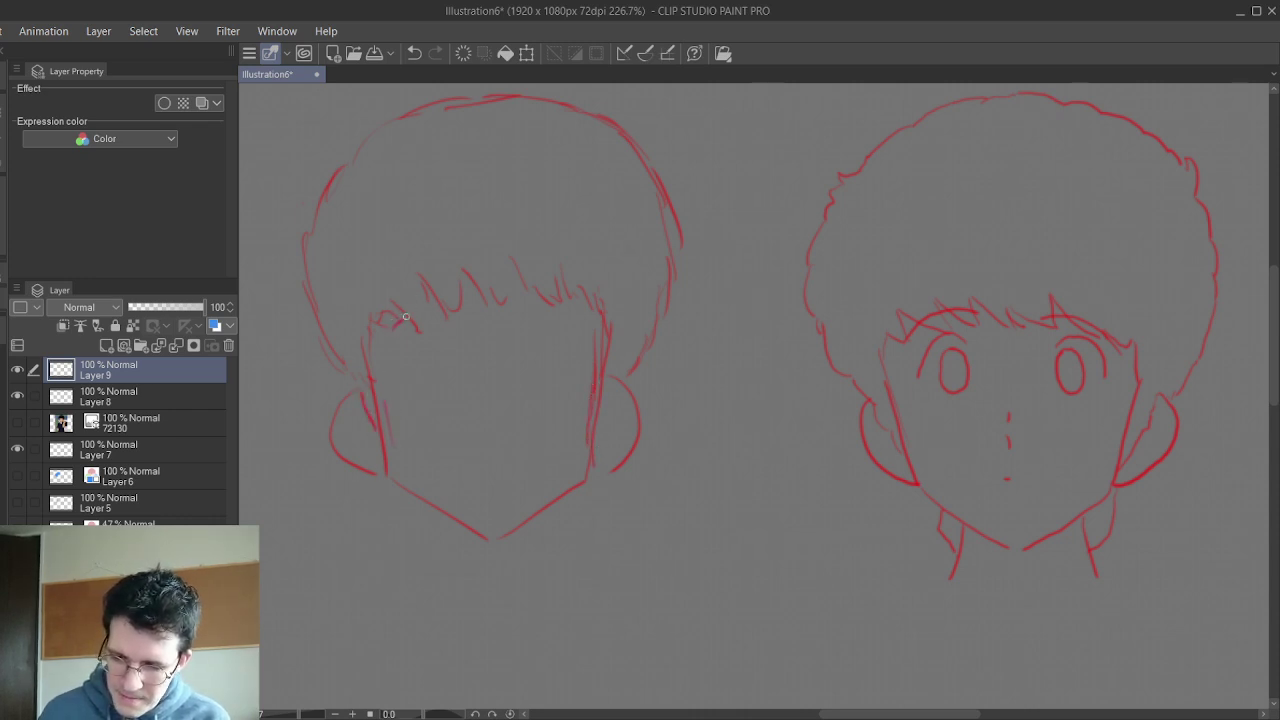
pyautogui.moveTo(394, 328)
pyautogui.mouseDown()
pyautogui.moveTo(451, 302)
pyautogui.moveTo(583, 320)
pyautogui.mouseUp()
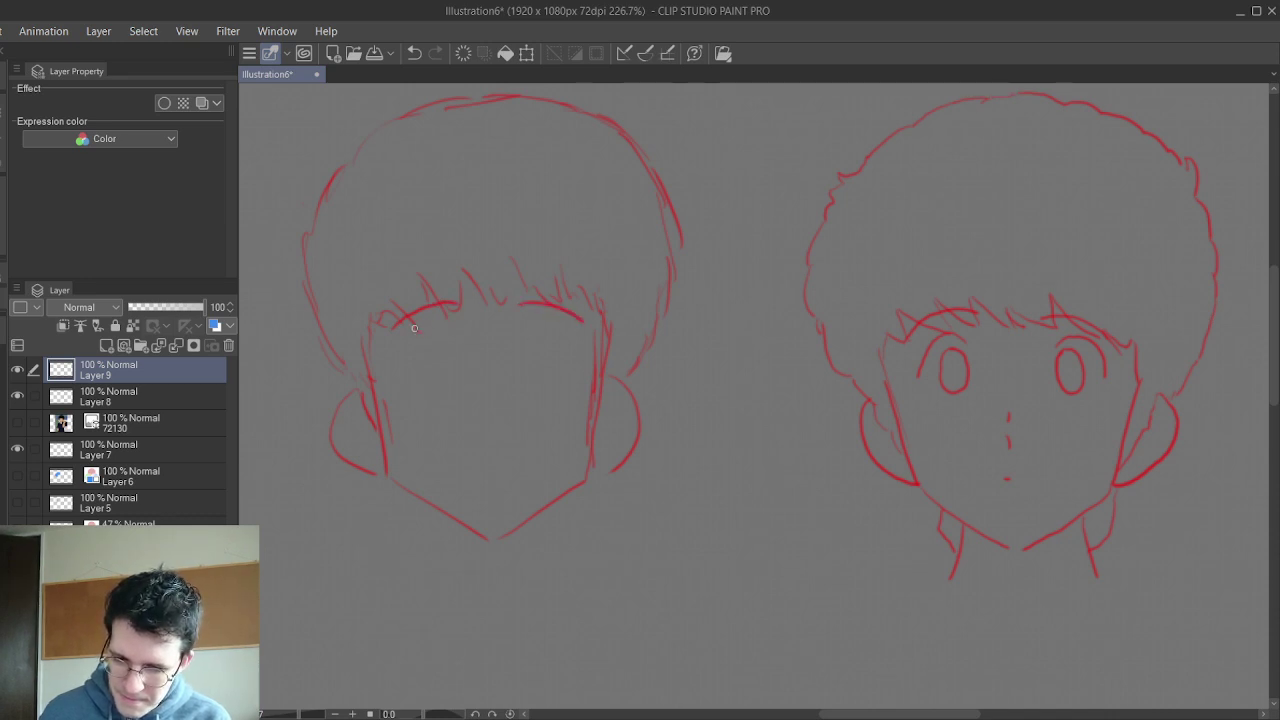
pyautogui.moveTo(410, 346)
pyautogui.mouseDown()
pyautogui.moveTo(412, 332)
pyautogui.moveTo(452, 328)
pyautogui.moveTo(443, 378)
pyautogui.moveTo(440, 346)
pyautogui.mouseUp()
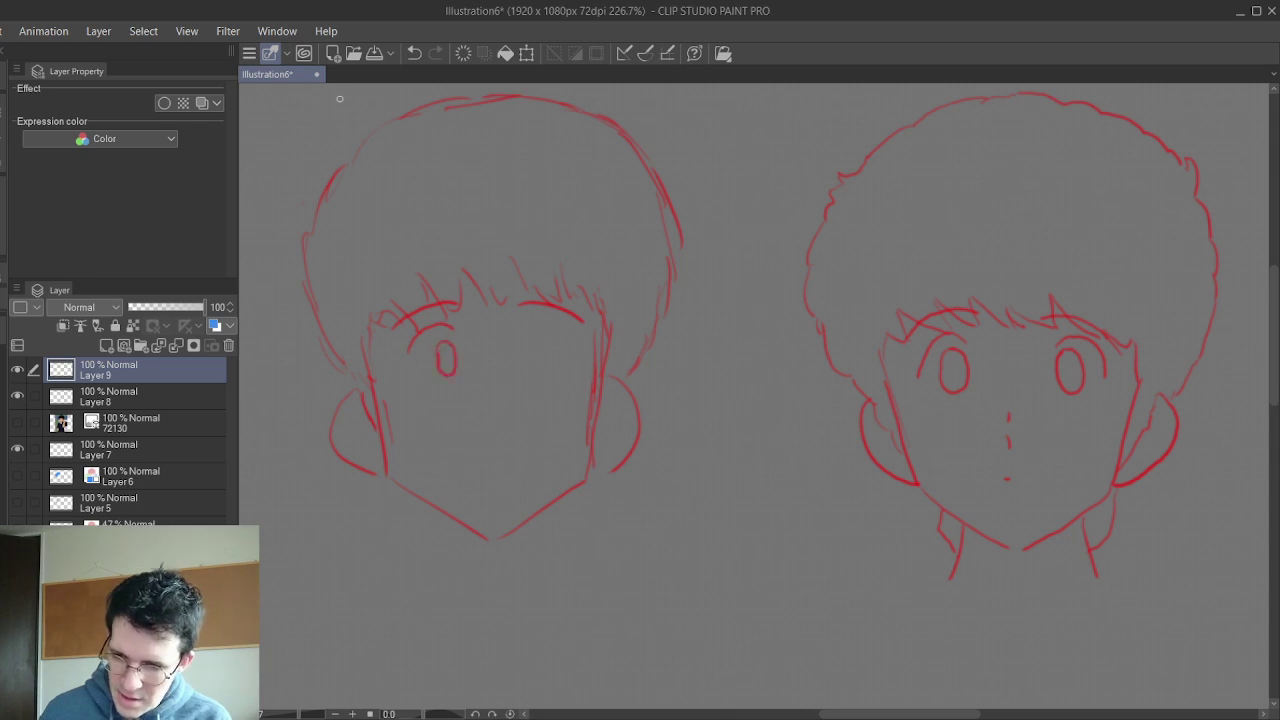
pyautogui.click(414, 53)
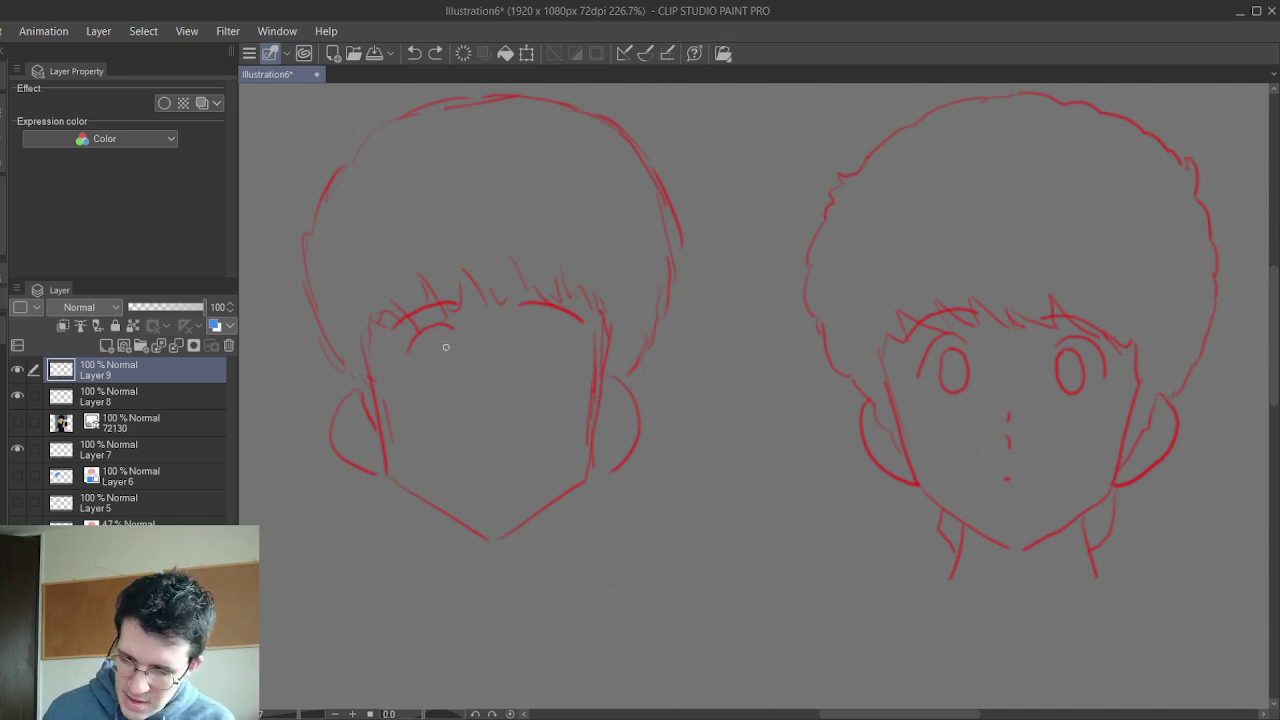
pyautogui.moveTo(440, 344)
pyautogui.mouseDown()
pyautogui.moveTo(455, 356)
pyautogui.moveTo(445, 376)
pyautogui.moveTo(442, 345)
pyautogui.moveTo(517, 343)
pyautogui.moveTo(535, 362)
pyautogui.moveTo(519, 381)
pyautogui.moveTo(513, 354)
pyautogui.moveTo(528, 331)
pyautogui.moveTo(564, 351)
pyautogui.mouseUp()
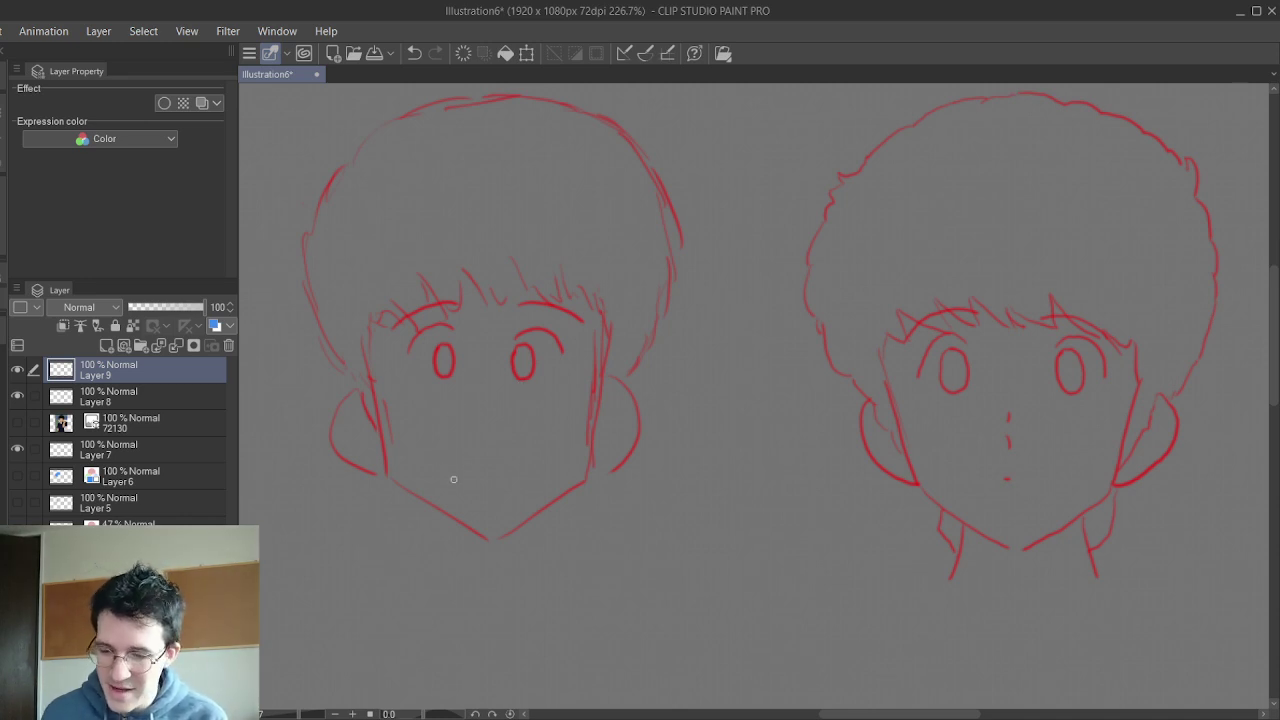
pyautogui.click(414, 53)
pyautogui.click(414, 53)
pyautogui.click(414, 53)
pyautogui.click(414, 53)
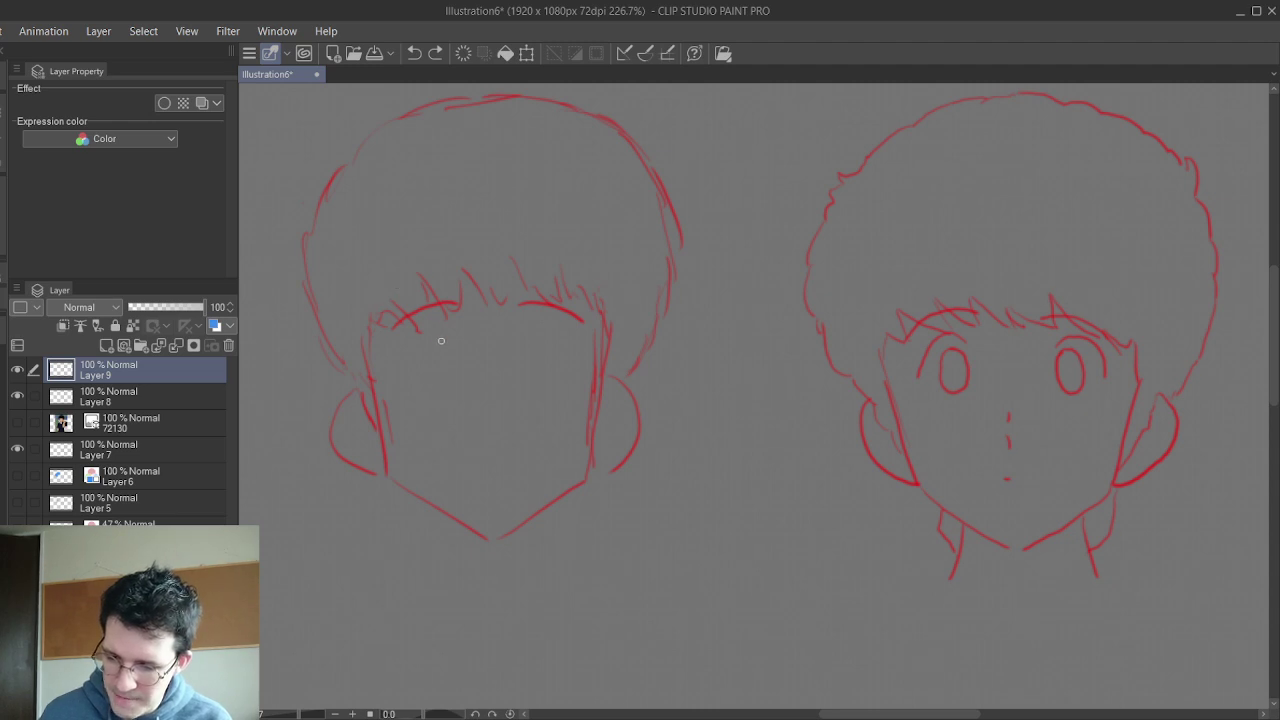
# - Draw two widely spaced oval eyes with arched upper lids, two short nose strokes and a small mouth dash
pyautogui.moveTo(427, 336)
pyautogui.mouseDown()
pyautogui.moveTo(391, 375)
pyautogui.moveTo(438, 363)
pyautogui.moveTo(444, 385)
pyautogui.moveTo(429, 403)
pyautogui.moveTo(430, 357)
pyautogui.mouseUp()
pyautogui.moveTo(529, 349)
pyautogui.mouseDown()
pyautogui.moveTo(576, 355)
pyautogui.moveTo(544, 358)
pyautogui.moveTo(548, 393)
pyautogui.moveTo(534, 363)
pyautogui.mouseUp()
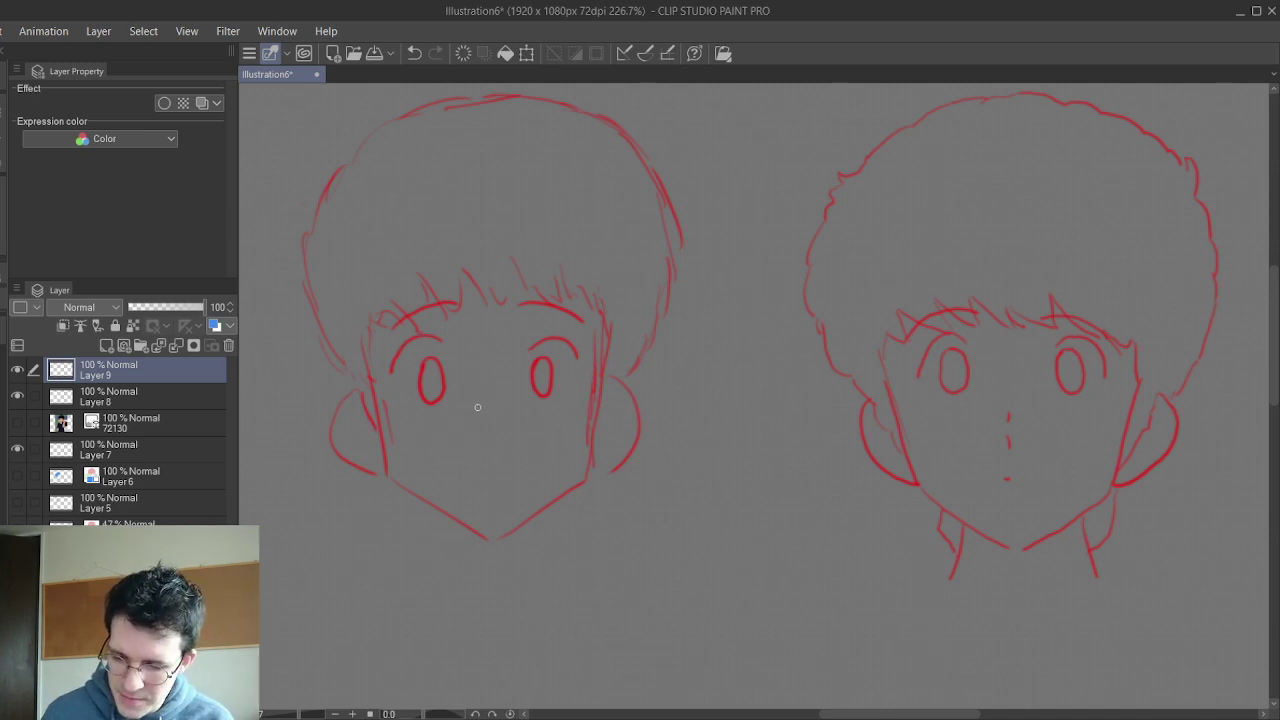
pyautogui.moveTo(477, 407); pyautogui.dragTo(476, 424)
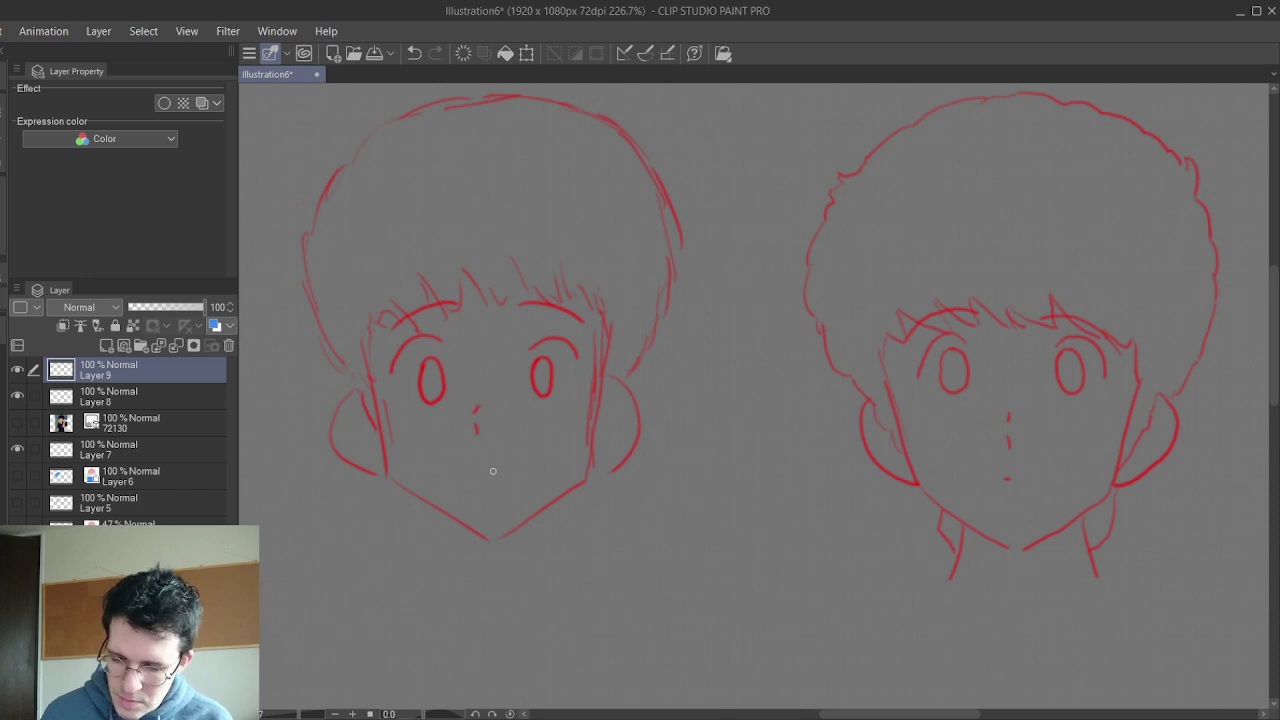
pyautogui.moveTo(477, 472); pyautogui.dragTo(483, 471)
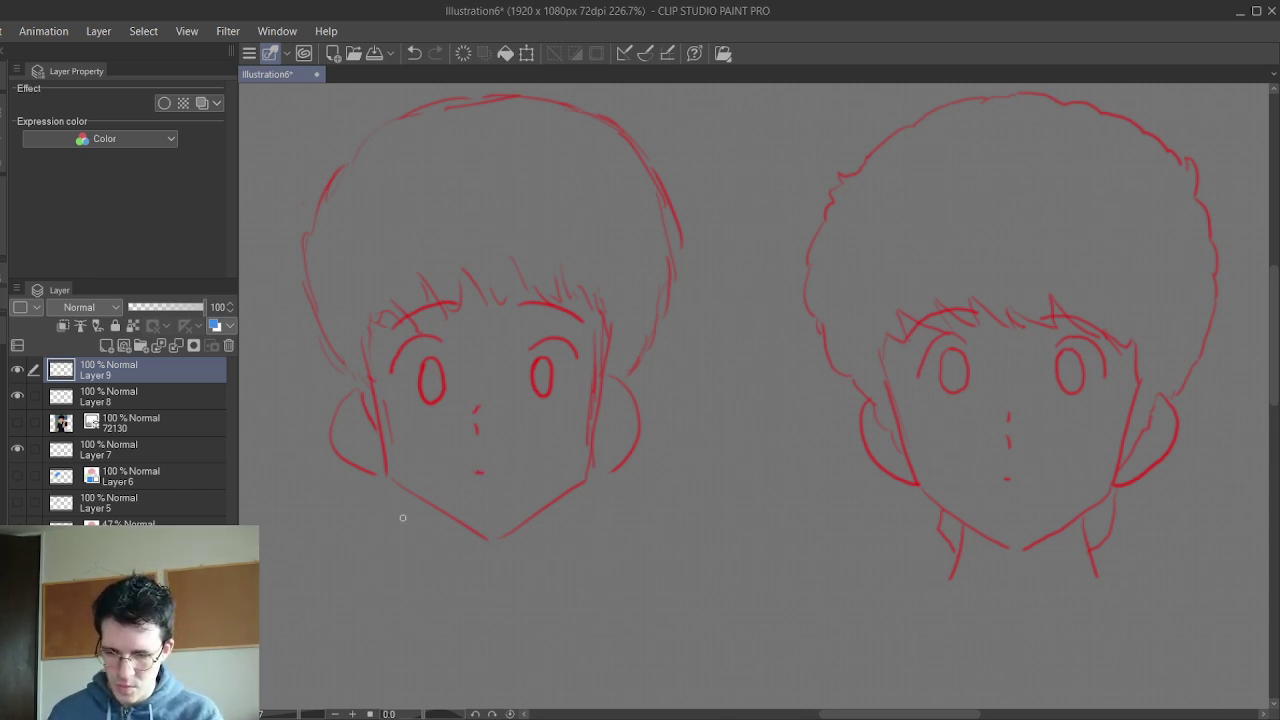
# - Add two neck lines and short hair strokes behind the jaw, and darken part of the upper hair outline
pyautogui.moveTo(421, 510); pyautogui.dragTo(414, 584)
pyautogui.moveTo(547, 514); pyautogui.dragTo(553, 567)
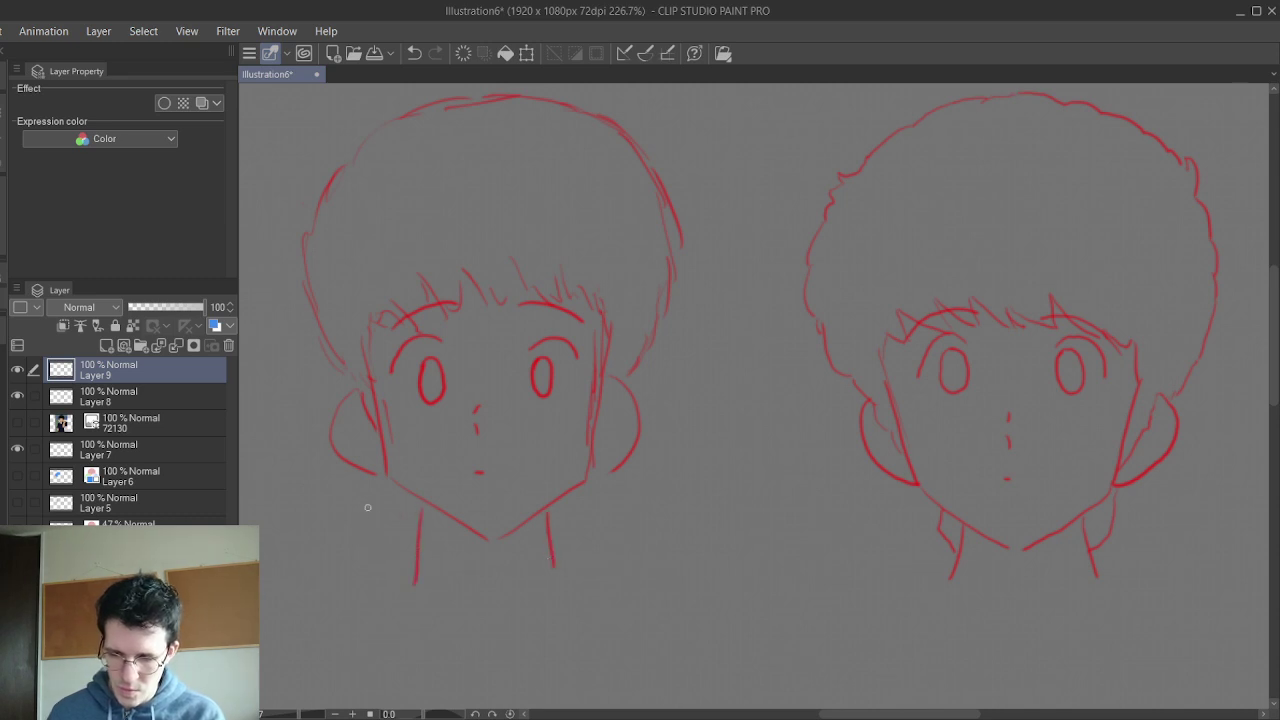
pyautogui.moveTo(377, 492); pyautogui.dragTo(381, 512)
pyautogui.moveTo(583, 493); pyautogui.dragTo(569, 505)
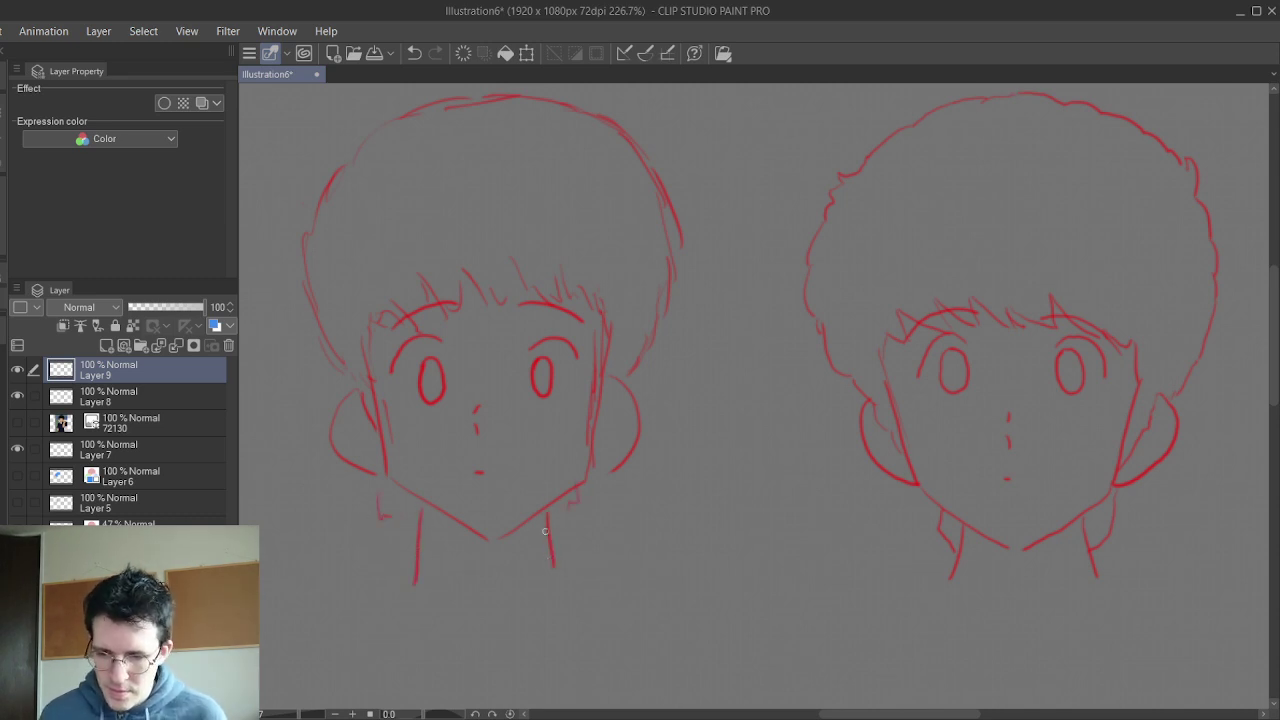
pyautogui.moveTo(304, 236)
pyautogui.mouseDown()
pyautogui.moveTo(318, 196)
pyautogui.moveTo(405, 131)
pyautogui.mouseUp()
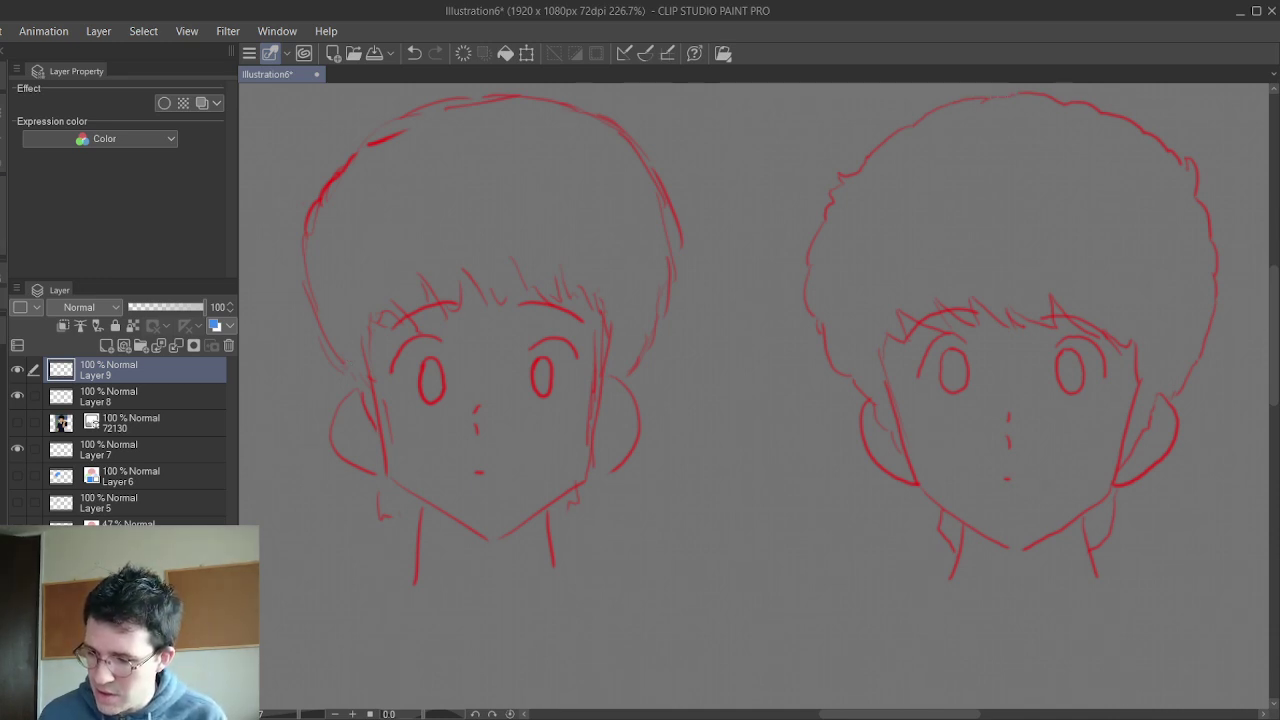
# - Compare the freehand head with the tracing by moving it across and back, and check both against the temporarily shown reference image
pyautogui.moveTo(480, 493)
pyautogui.mouseDown()
pyautogui.moveTo(1013, 500)
pyautogui.moveTo(1001, 497)
pyautogui.mouseUp()
pyautogui.moveTo(883, 492)
pyautogui.mouseDown()
pyautogui.moveTo(533, 460)
pyautogui.moveTo(469, 491)
pyautogui.moveTo(620, 491)
pyautogui.moveTo(474, 491)
pyautogui.mouseUp()
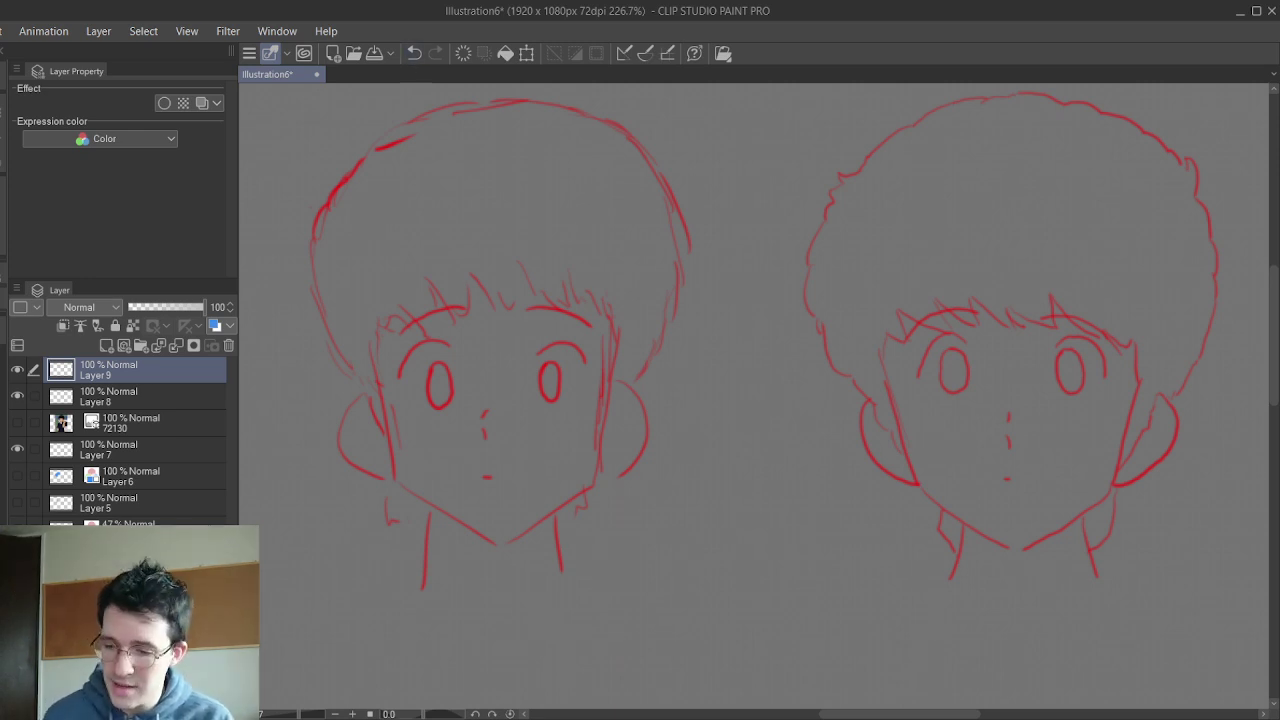
pyautogui.click(17, 422)
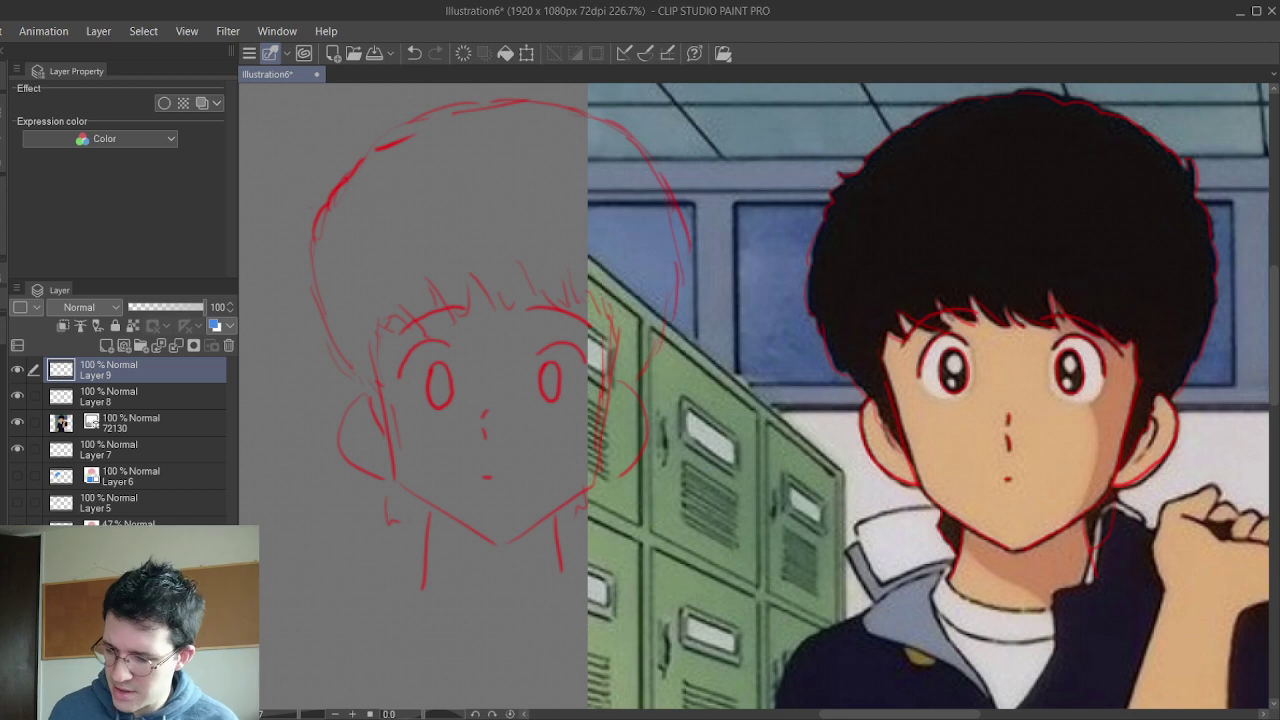
pyautogui.click(17, 422)
# - Clear the freehand head, set the drawing colour to black and try it with a few test strokes, clearing them again
pyautogui.click(463, 53)
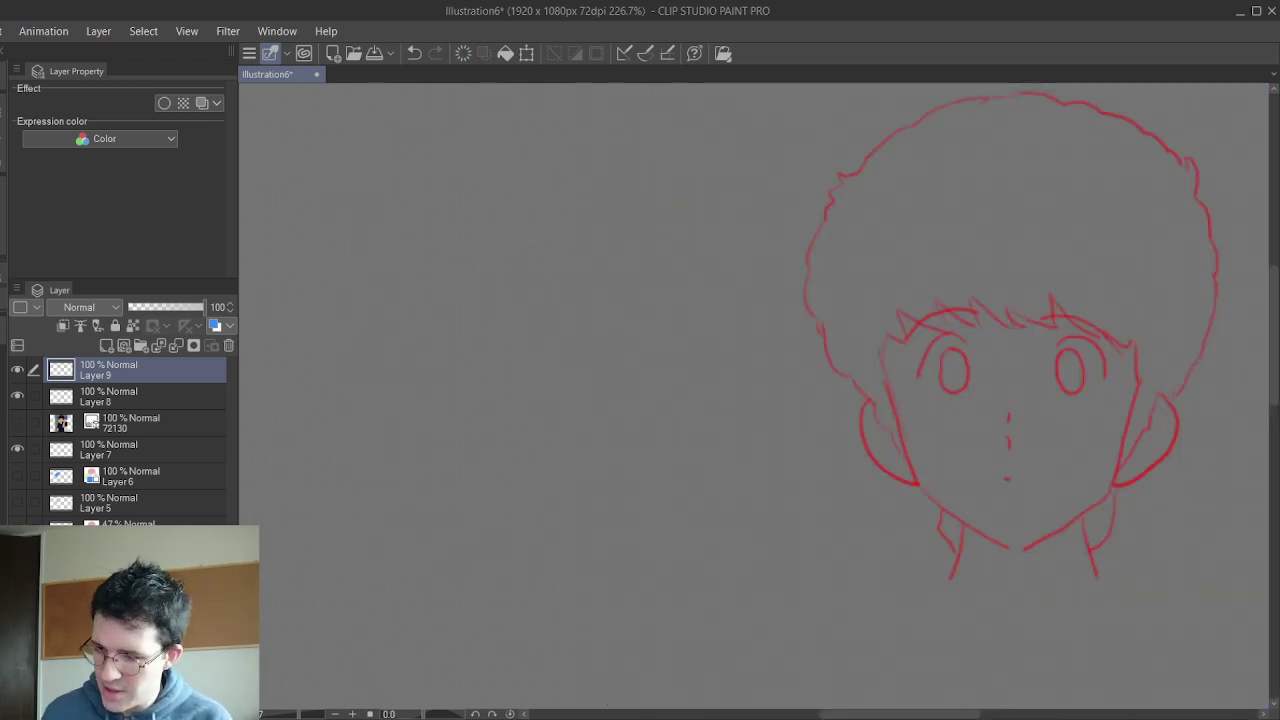
pyautogui.click(4, 150)
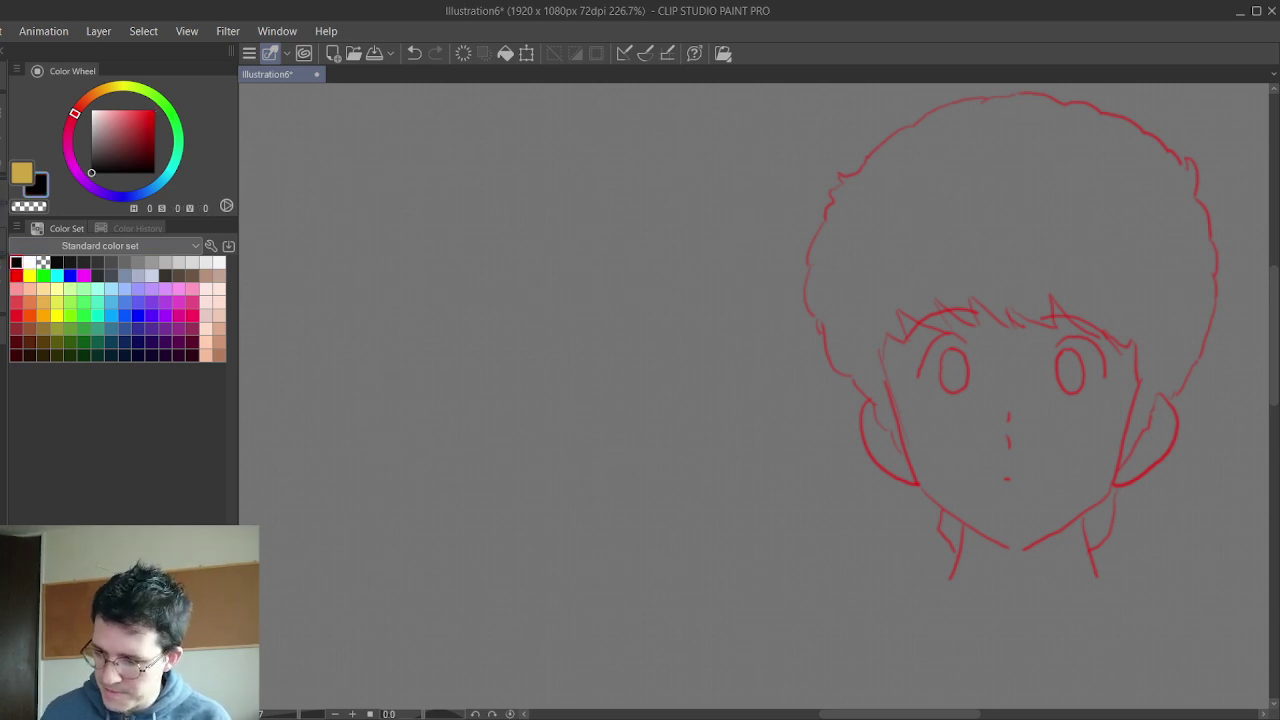
pyautogui.moveTo(383, 297); pyautogui.dragTo(455, 475)
pyautogui.moveTo(388, 342); pyautogui.dragTo(475, 505)
pyautogui.moveTo(400, 370); pyautogui.dragTo(467, 447)
pyautogui.click(463, 53)
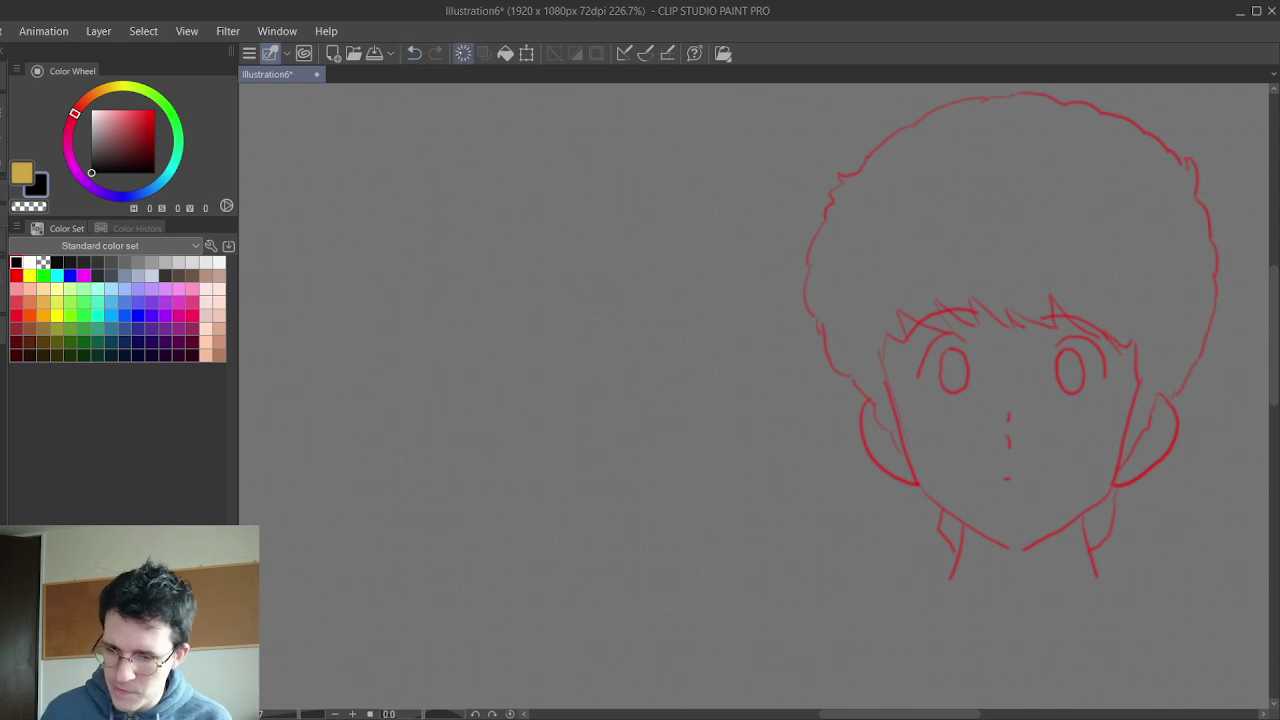
# - Try the Mechanical pencil with test strokes, undo them and switch to the Pencil sub tool
pyautogui.press('p')
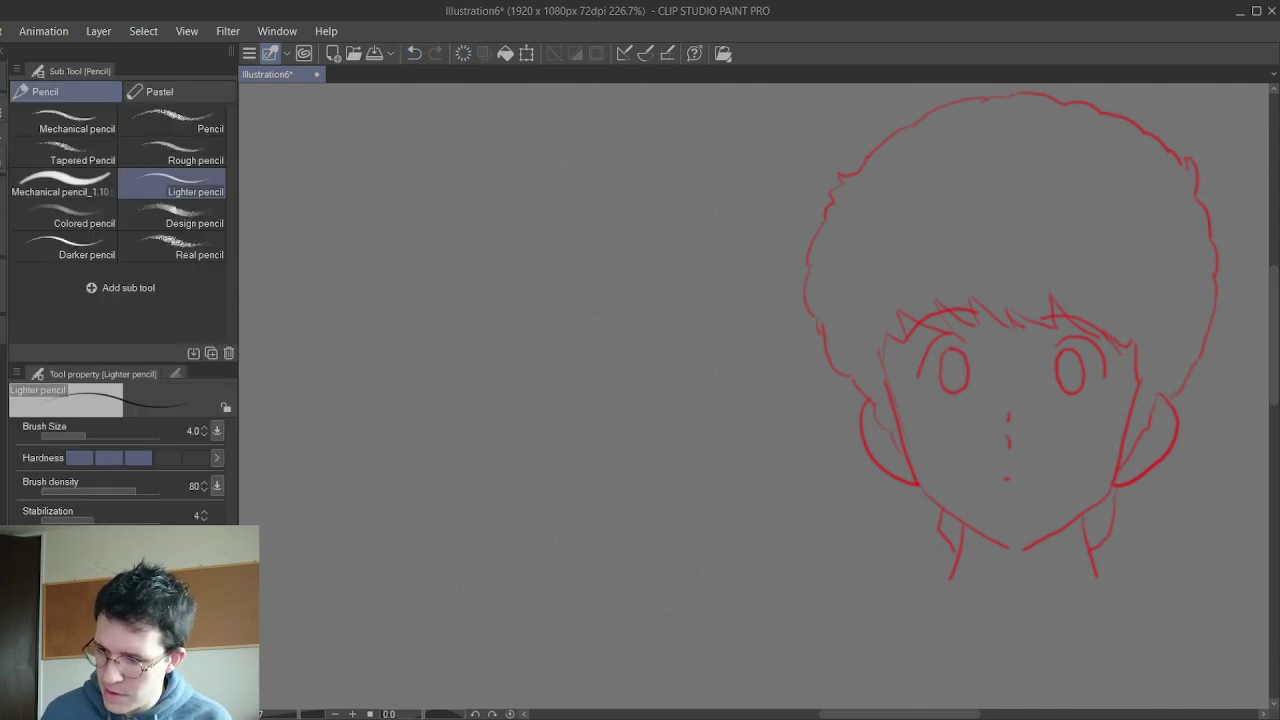
pyautogui.click(72, 120)
pyautogui.moveTo(345, 237)
pyautogui.mouseDown()
pyautogui.moveTo(388, 300)
pyautogui.moveTo(392, 364)
pyautogui.mouseUp()
pyautogui.moveTo(350, 366); pyautogui.dragTo(410, 446)
pyautogui.click(413, 53)
pyautogui.click(413, 53)
pyautogui.click(413, 53)
pyautogui.click(172, 120)
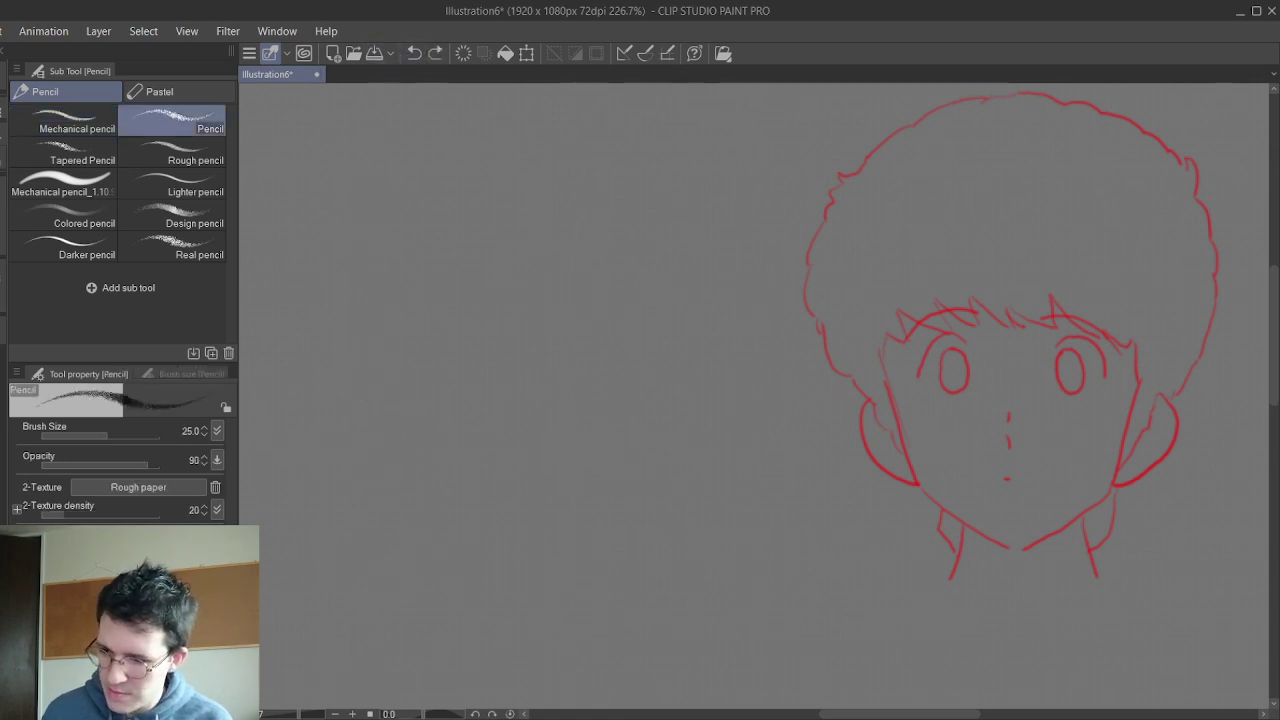
# - Test the Pencil with one stroke each at brush sizes 25 and 10, undoing both strokes
pyautogui.moveTo(372, 290)
pyautogui.mouseDown()
pyautogui.moveTo(407, 355)
pyautogui.moveTo(394, 402)
pyautogui.moveTo(400, 500)
pyautogui.mouseUp()
pyautogui.click(414, 54)
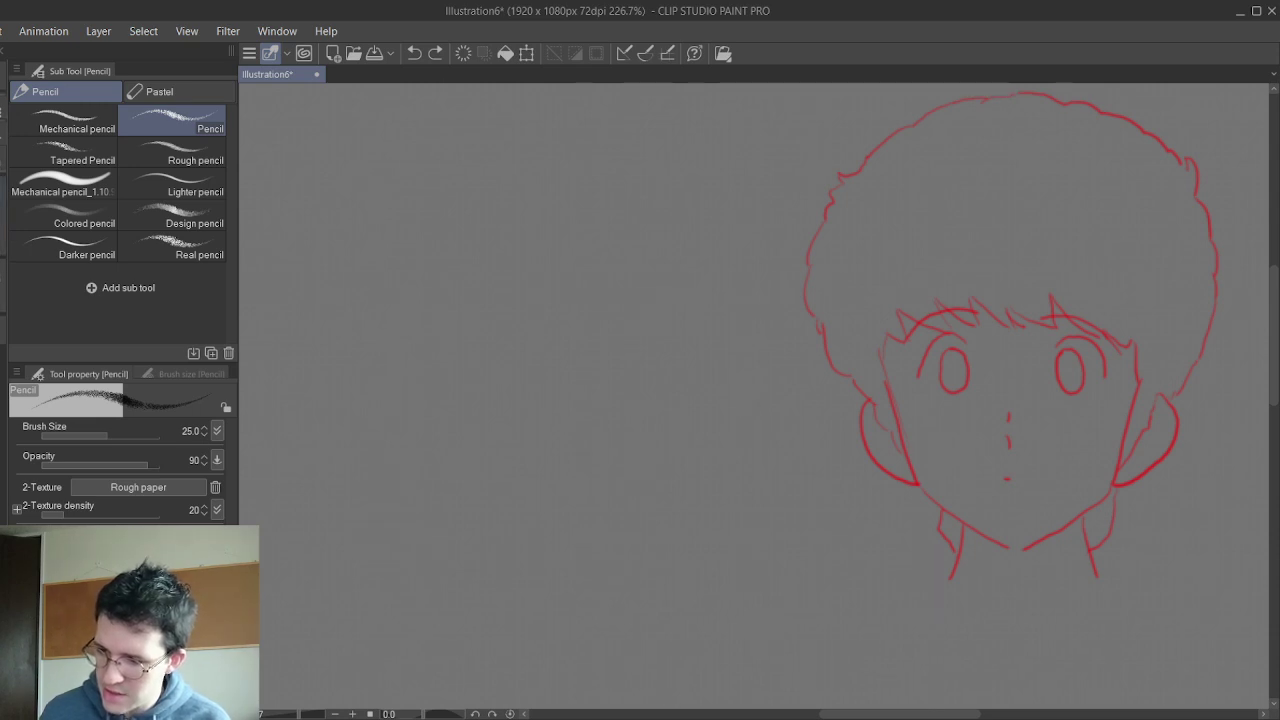
pyautogui.click(190, 374)
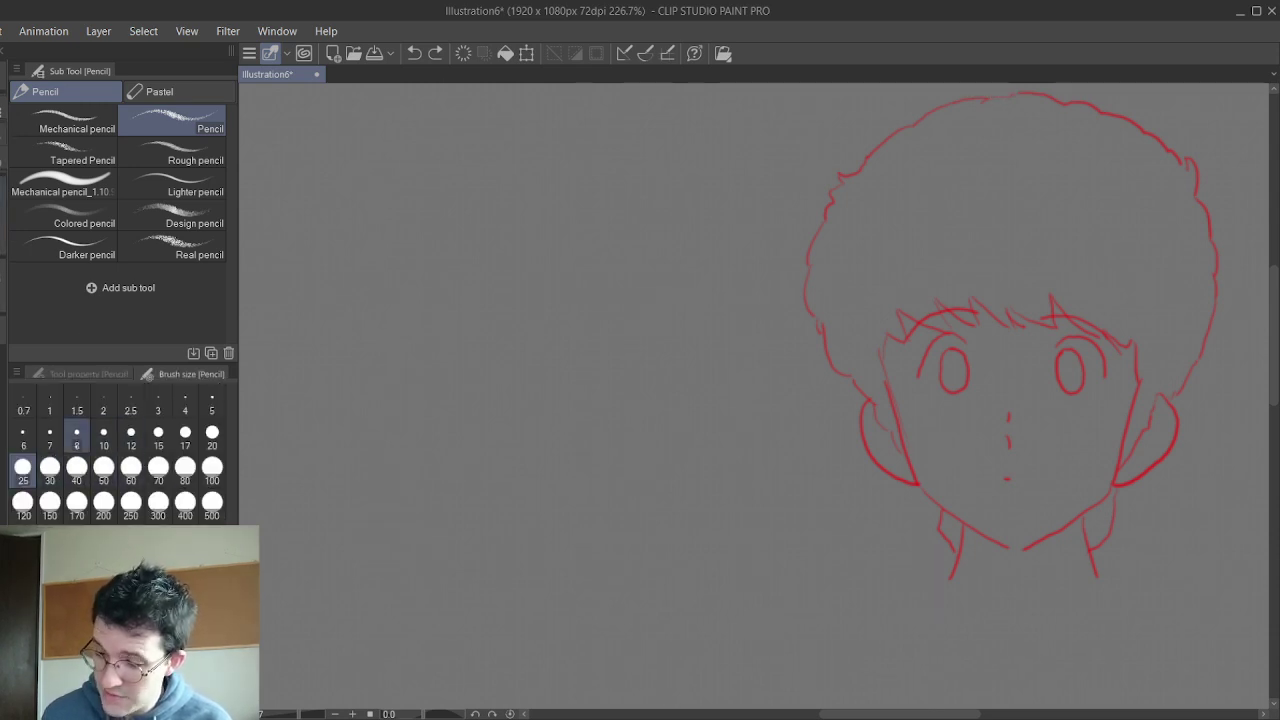
pyautogui.click(103, 440)
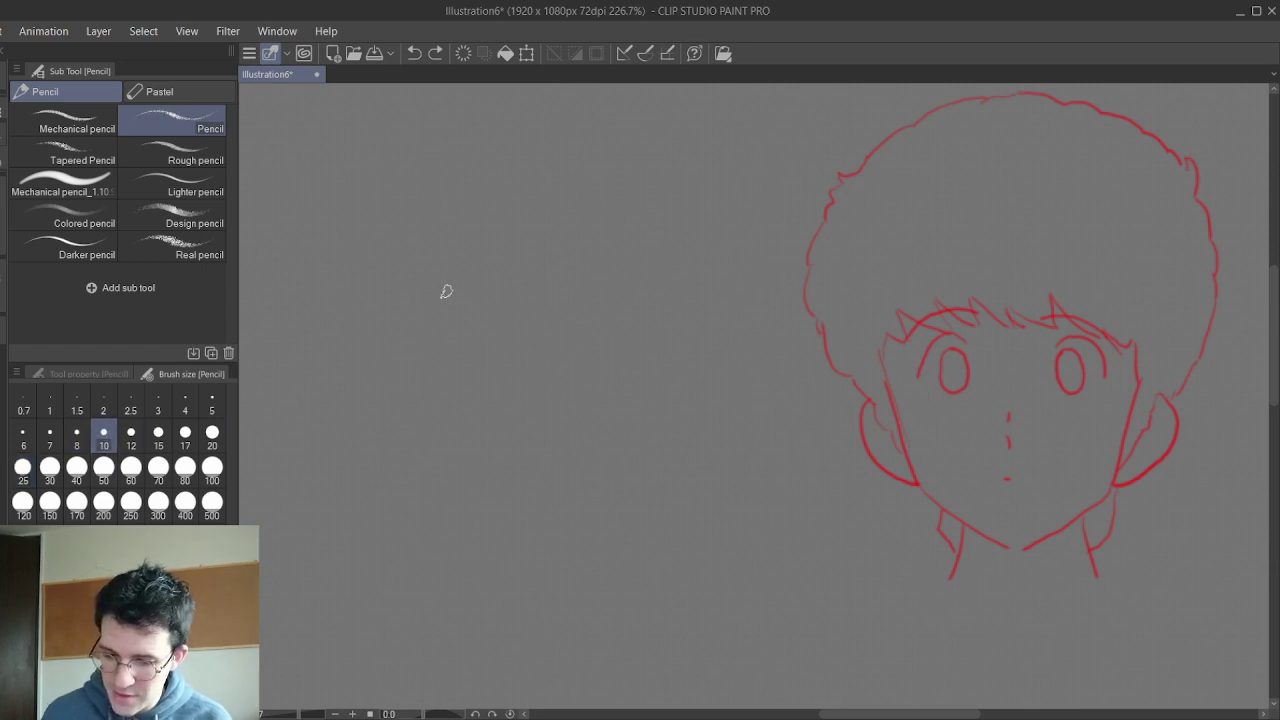
pyautogui.moveTo(413, 300)
pyautogui.mouseDown()
pyautogui.moveTo(443, 408)
pyautogui.moveTo(482, 478)
pyautogui.mouseUp()
pyautogui.click(414, 53)
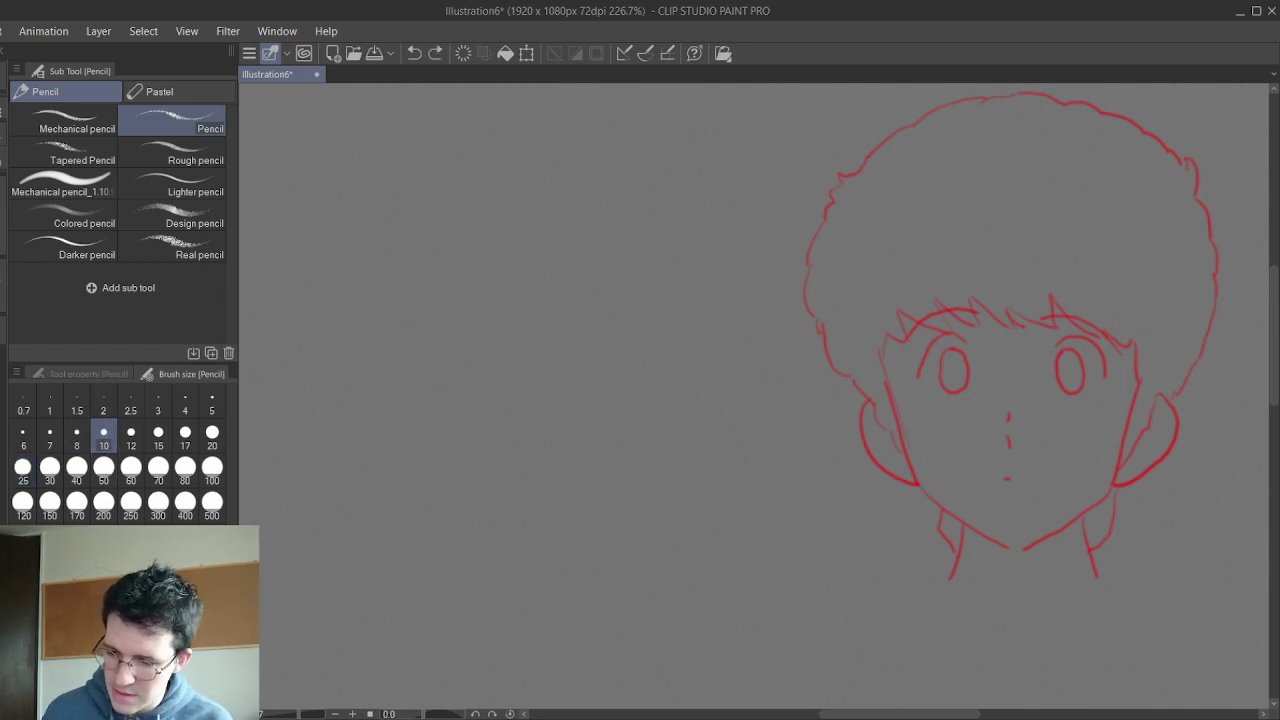
# - Set the Pencil's brush size to 5 and sketch two faint slanting cheek lines for a new head, replacing the first stroke
pyautogui.click(212, 402)
pyautogui.moveTo(361, 345); pyautogui.dragTo(430, 515)
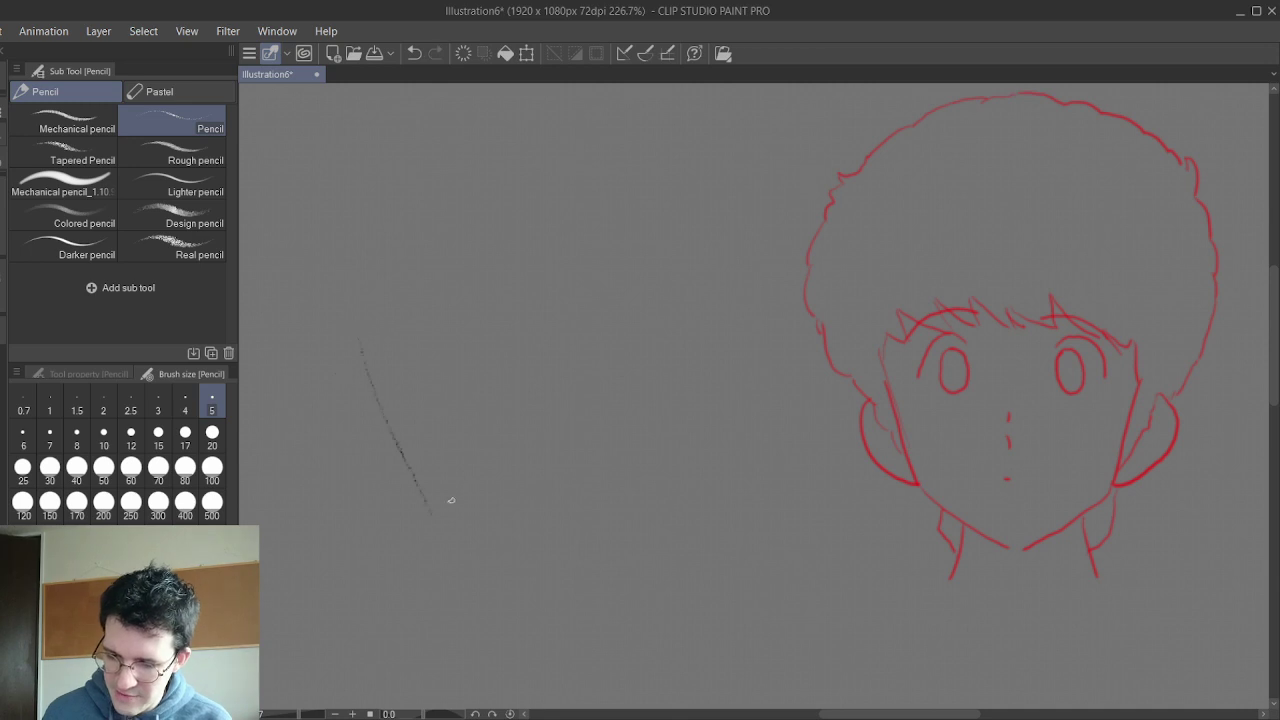
pyautogui.click(414, 53)
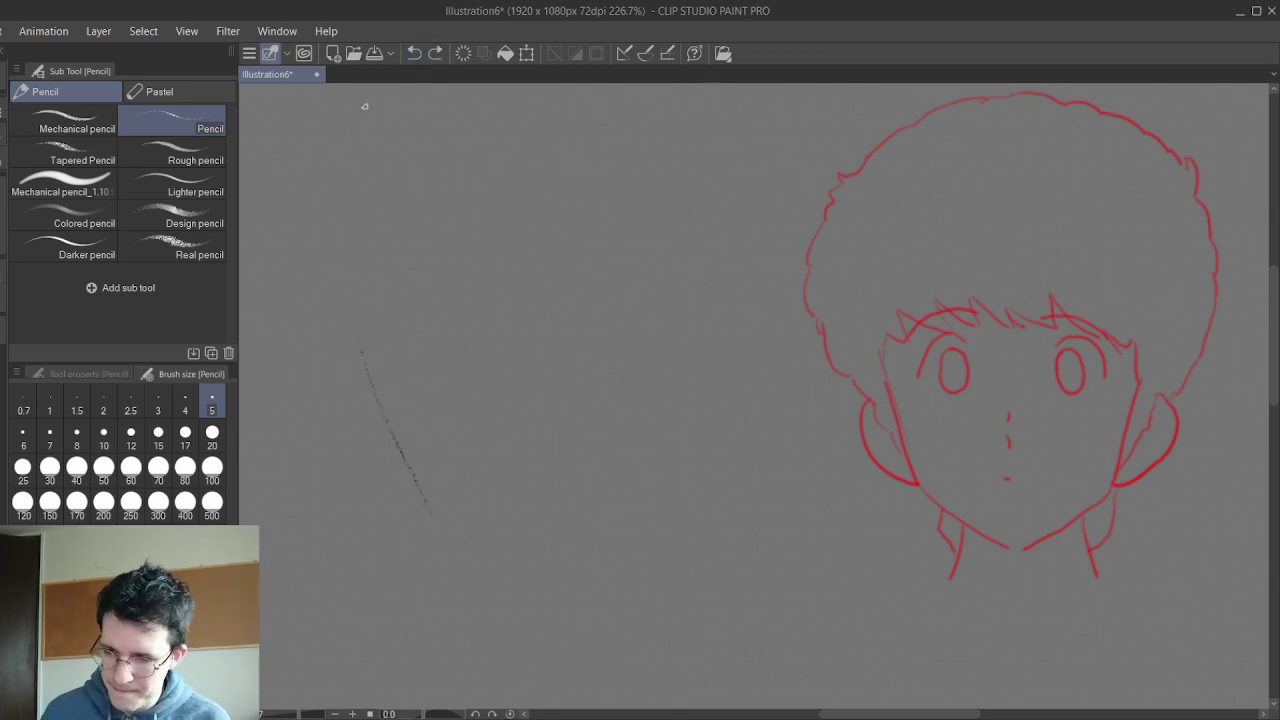
pyautogui.hotkey('ctrl', 'z')
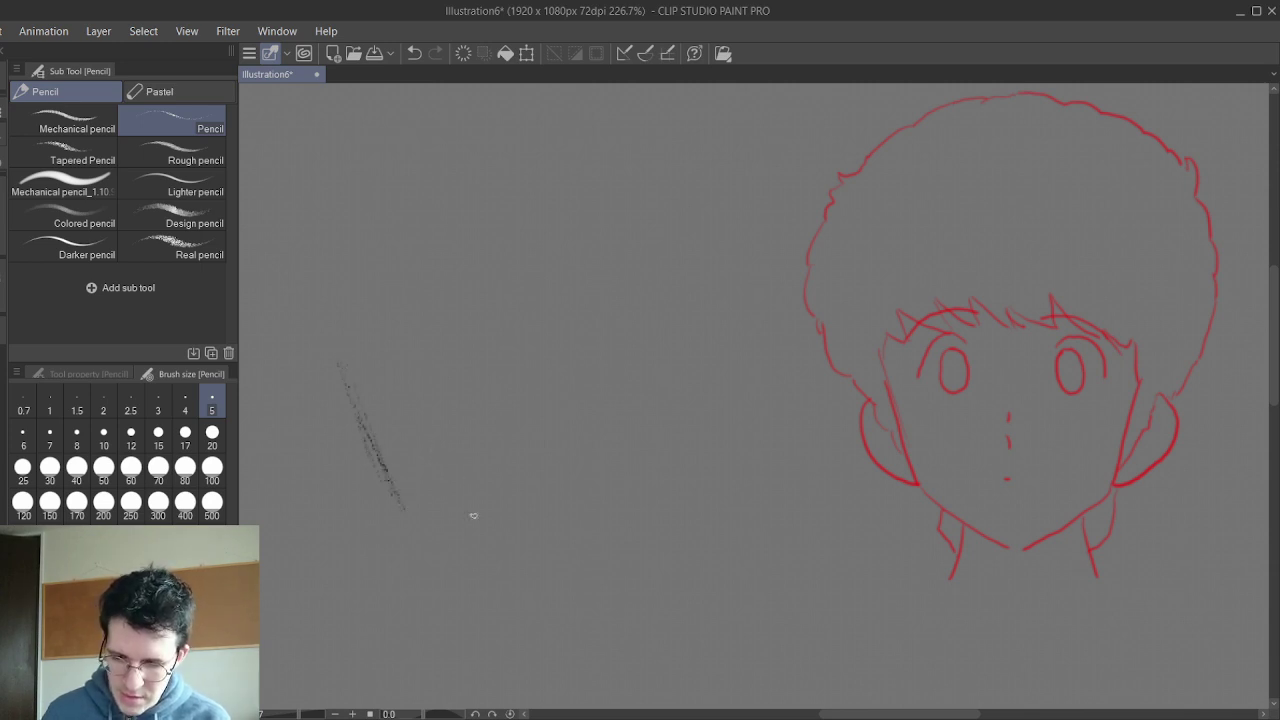
pyautogui.moveTo(576, 420); pyautogui.dragTo(568, 474)
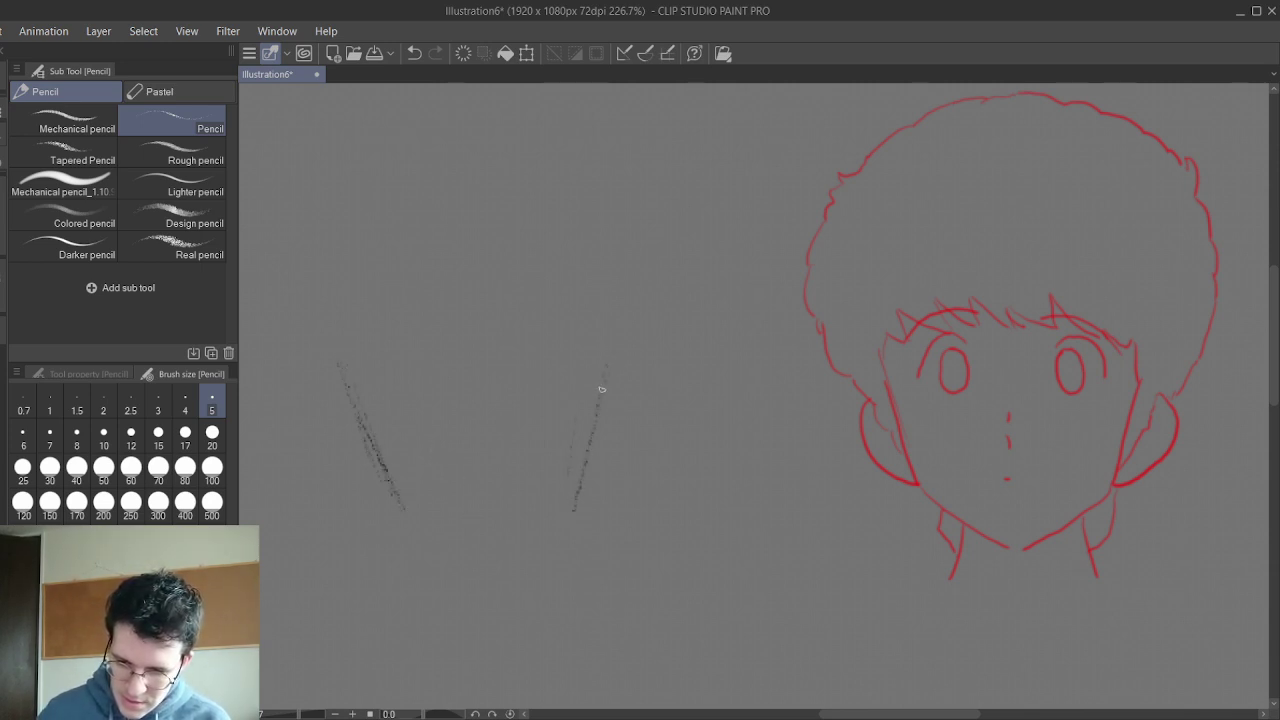
# - Rework the second cheek line, add a pointed chin between both cheeks, and clear the whole faint sketch
pyautogui.moveTo(600, 386); pyautogui.dragTo(571, 491)
pyautogui.moveTo(405, 510)
pyautogui.mouseDown()
pyautogui.moveTo(481, 557)
pyautogui.moveTo(567, 521)
pyautogui.moveTo(479, 560)
pyautogui.moveTo(573, 515)
pyautogui.mouseUp()
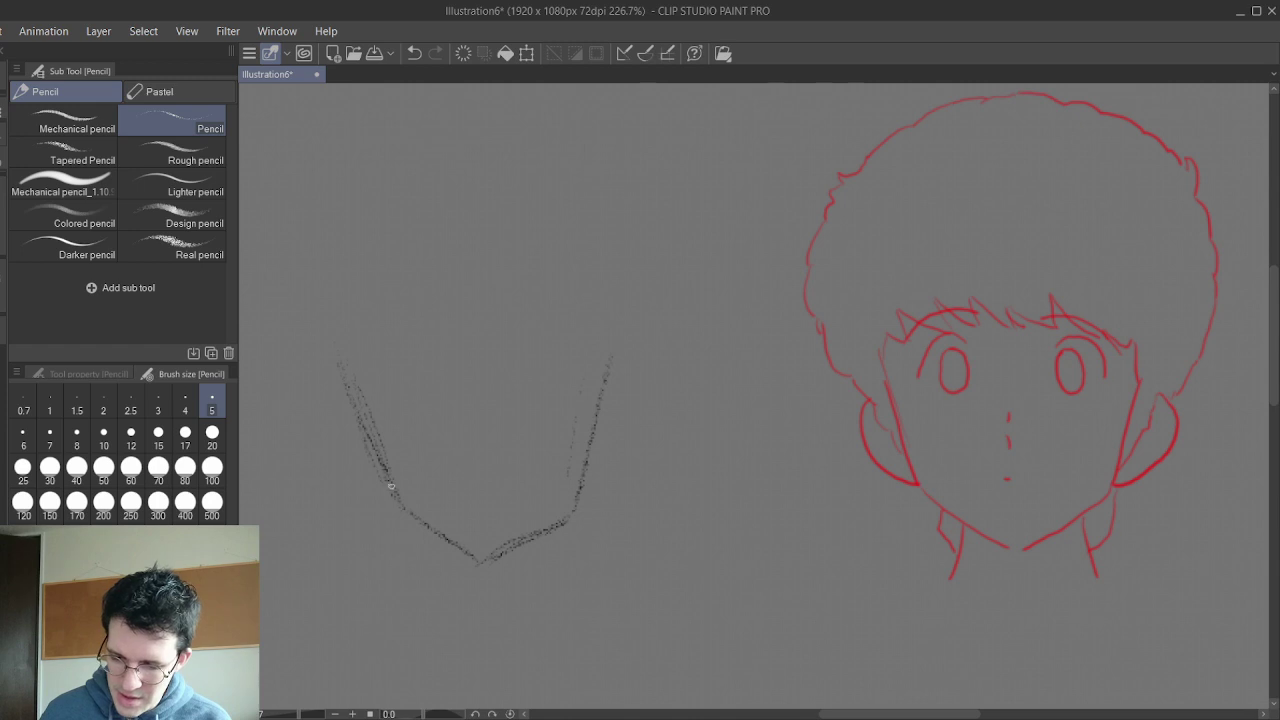
pyautogui.click(463, 53)
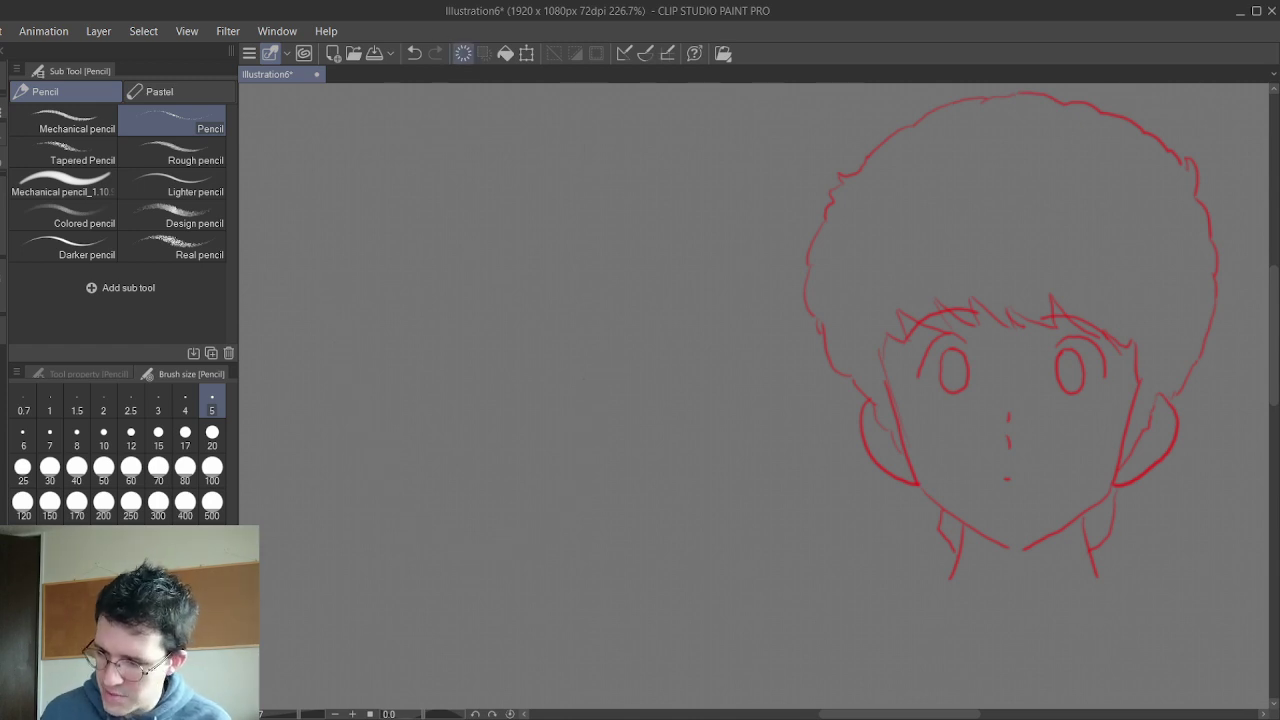
# - Switch to the Darker pencil sub tool and try it with one slanting stroke, undoing that stroke
pyautogui.click(62, 247)
pyautogui.moveTo(376, 270); pyautogui.dragTo(428, 452)
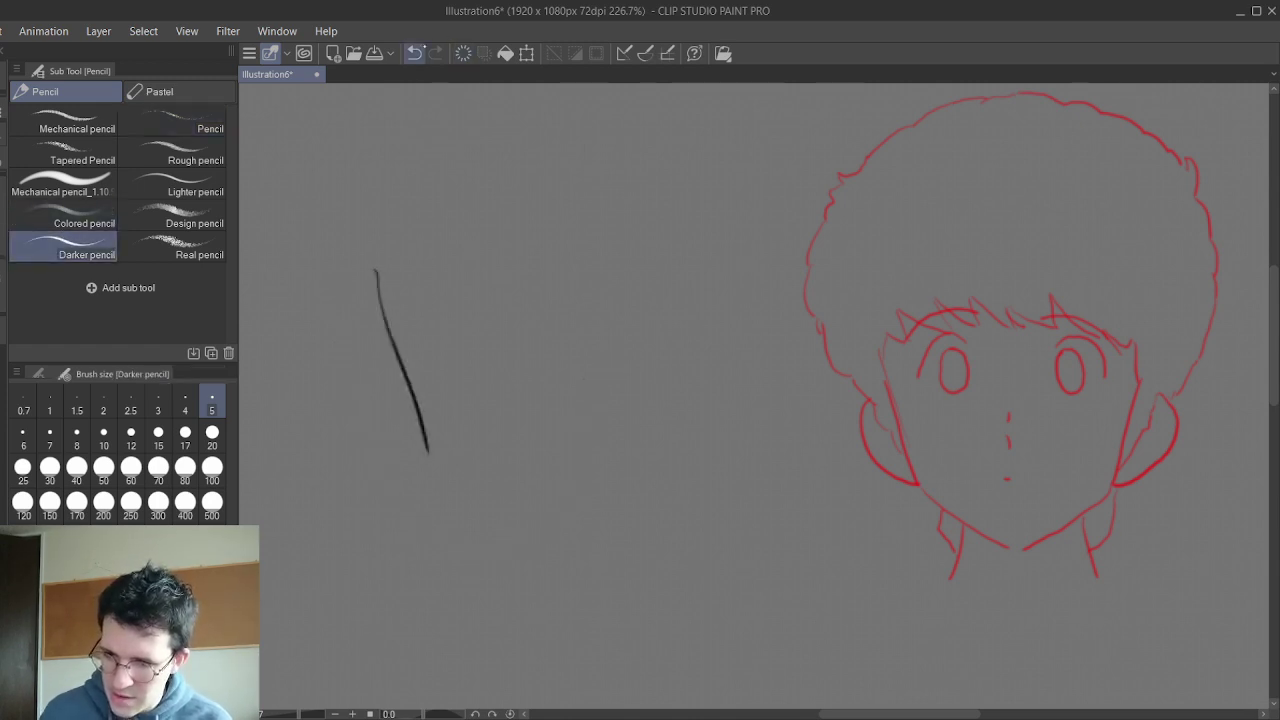
pyautogui.click(414, 53)
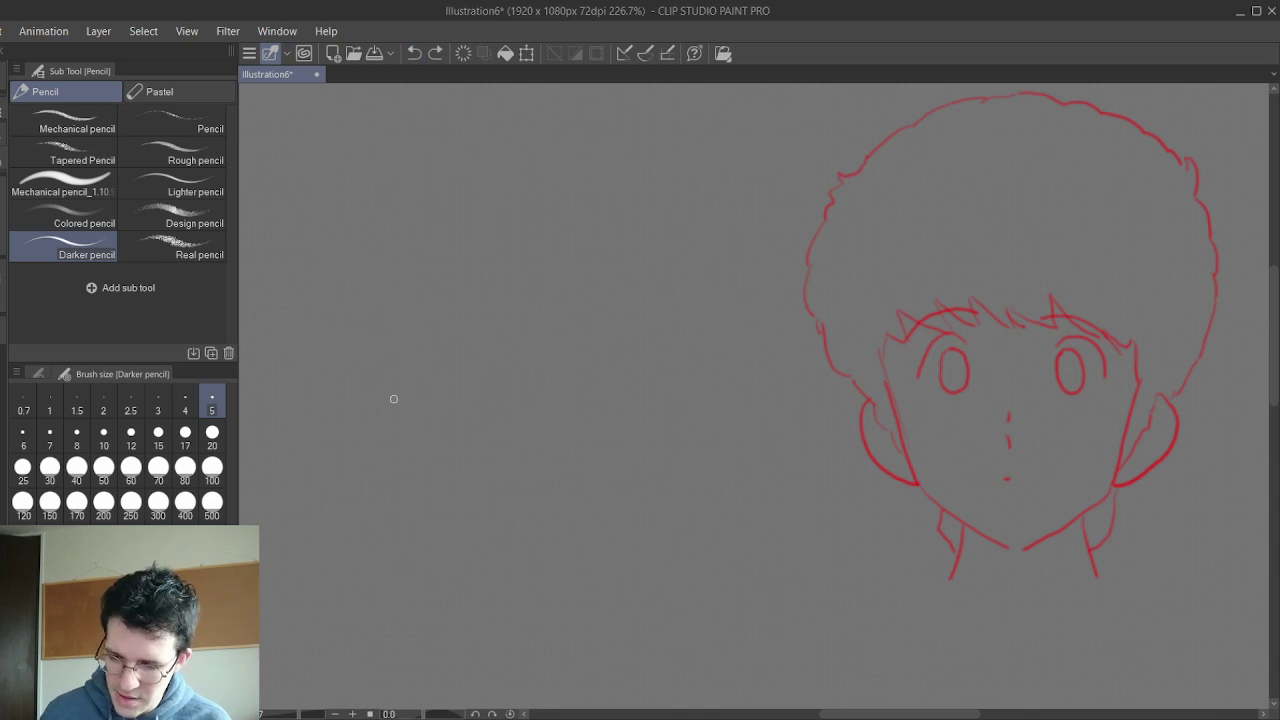
pyautogui.moveTo(350, 316); pyautogui.dragTo(388, 488)
pyautogui.moveTo(627, 312); pyautogui.dragTo(577, 480)
pyautogui.click(412, 52)
pyautogui.click(414, 53)
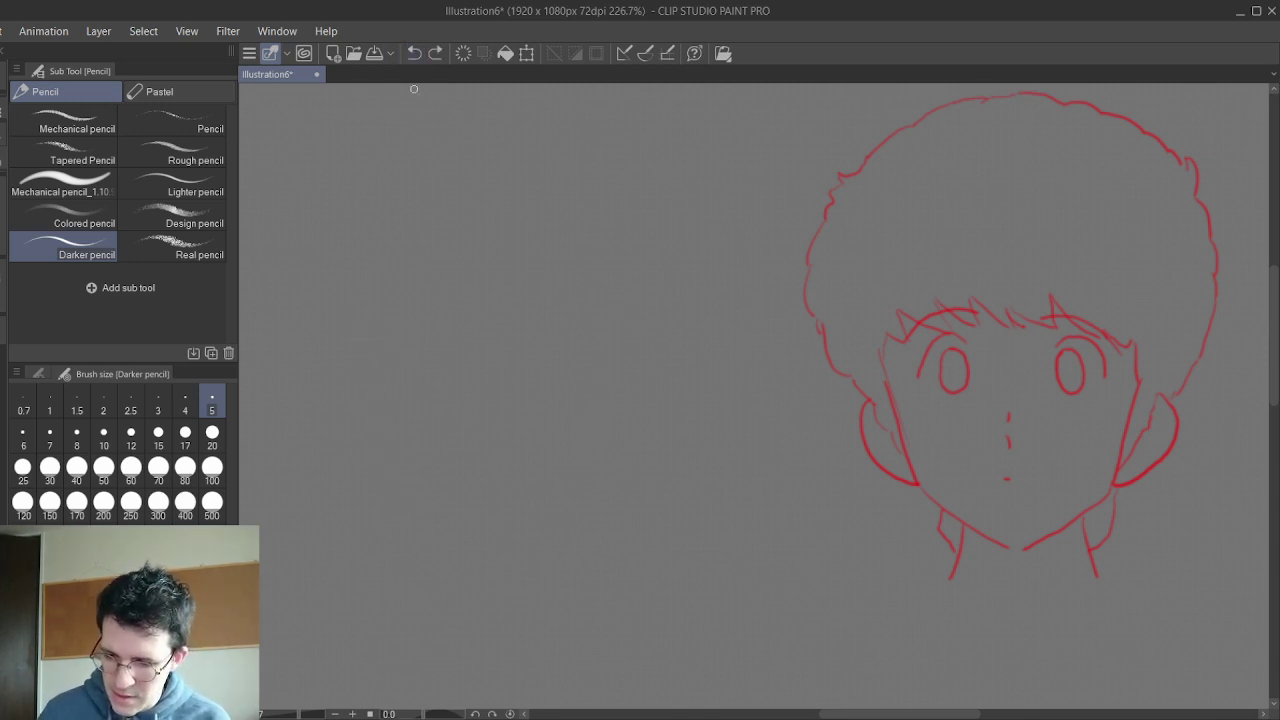
pyautogui.moveTo(353, 305); pyautogui.dragTo(412, 486)
pyautogui.moveTo(649, 298); pyautogui.dragTo(586, 474)
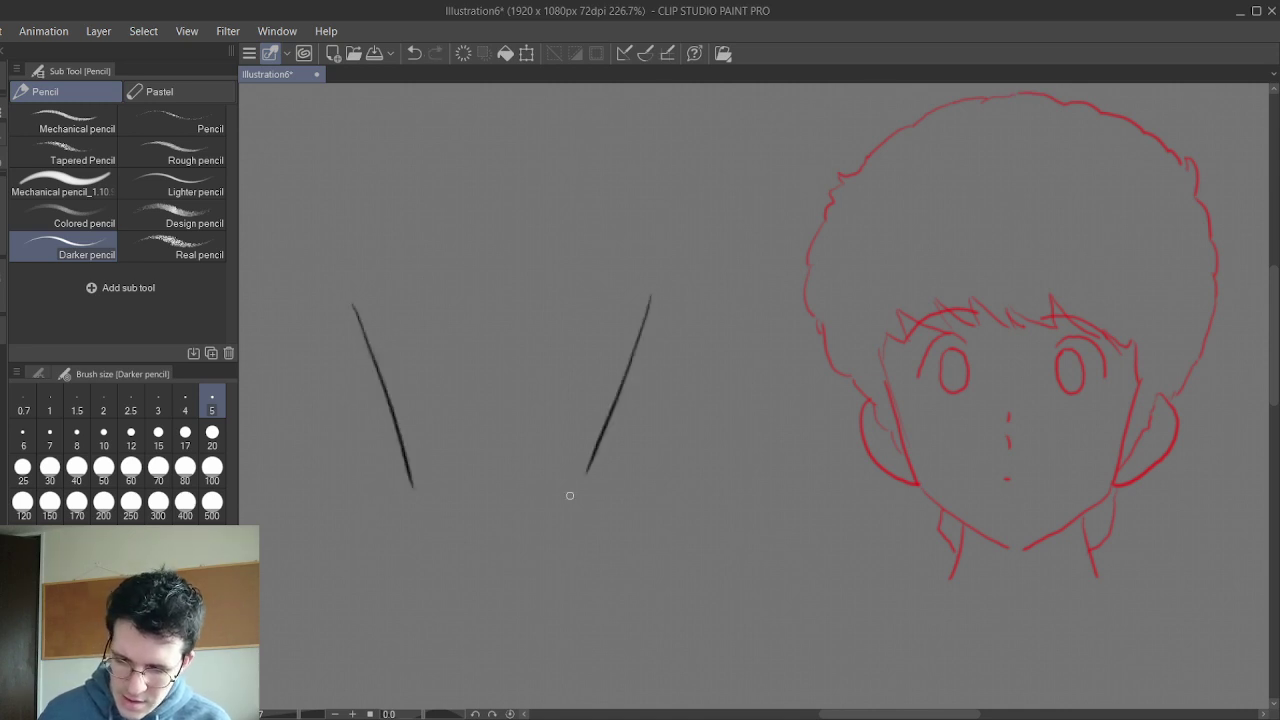
pyautogui.click(414, 53)
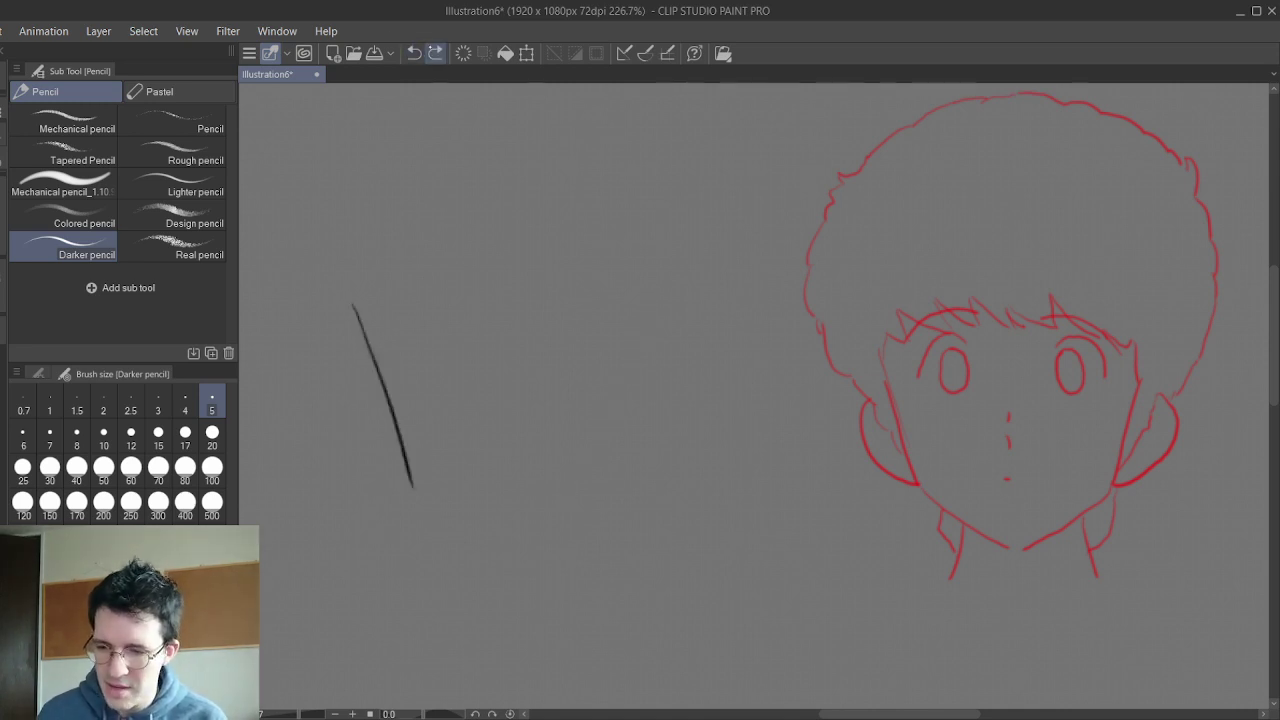
pyautogui.click(414, 53)
# - Draw two slanting cheek lines beside the red tracing and close each one into a narrow right triangle
pyautogui.moveTo(366, 197); pyautogui.dragTo(450, 426)
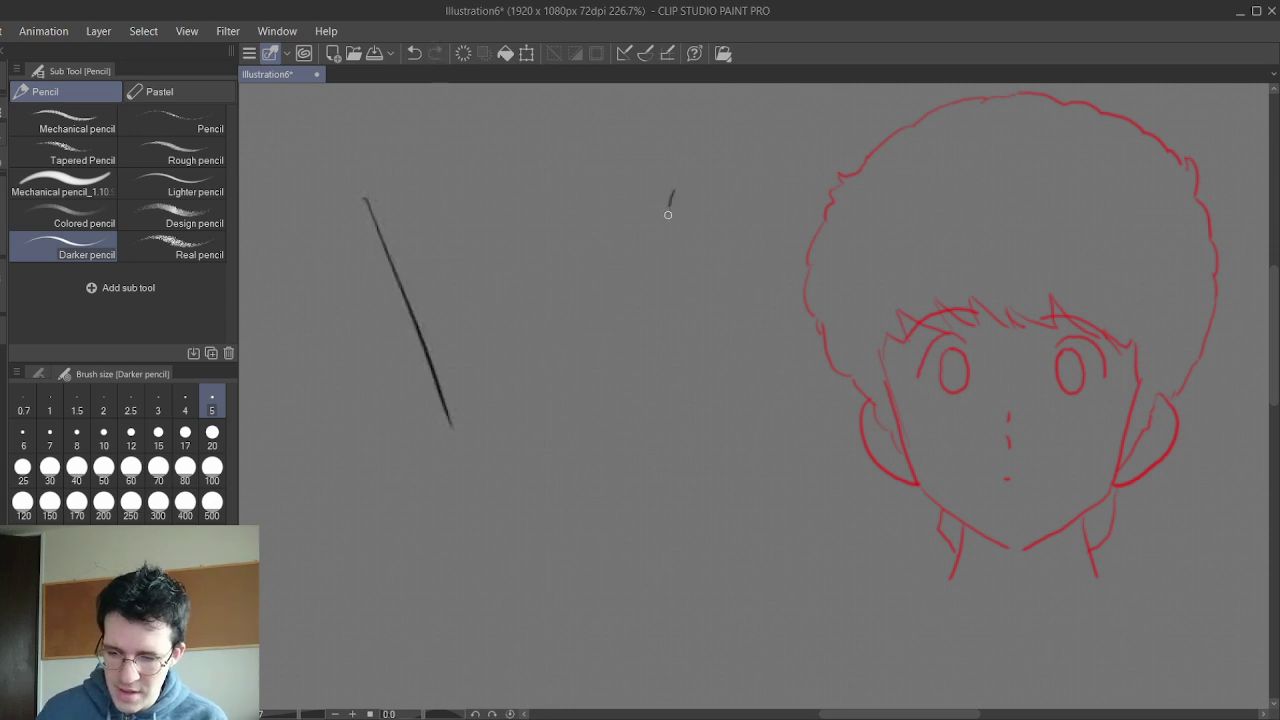
pyautogui.moveTo(673, 190); pyautogui.dragTo(621, 410)
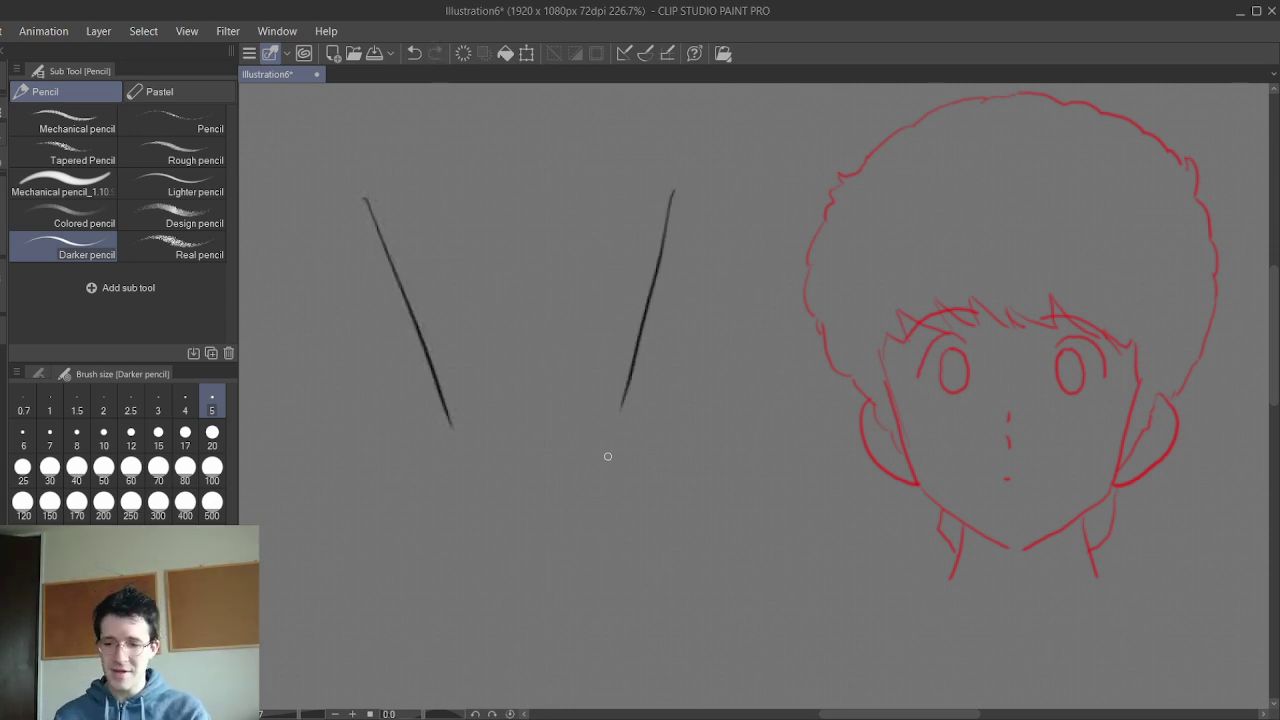
pyautogui.moveTo(366, 201)
pyautogui.mouseDown()
pyautogui.moveTo(369, 434)
pyautogui.moveTo(452, 438)
pyautogui.mouseUp()
pyautogui.moveTo(674, 192)
pyautogui.mouseDown()
pyautogui.moveTo(681, 425)
pyautogui.moveTo(612, 422)
pyautogui.mouseUp()
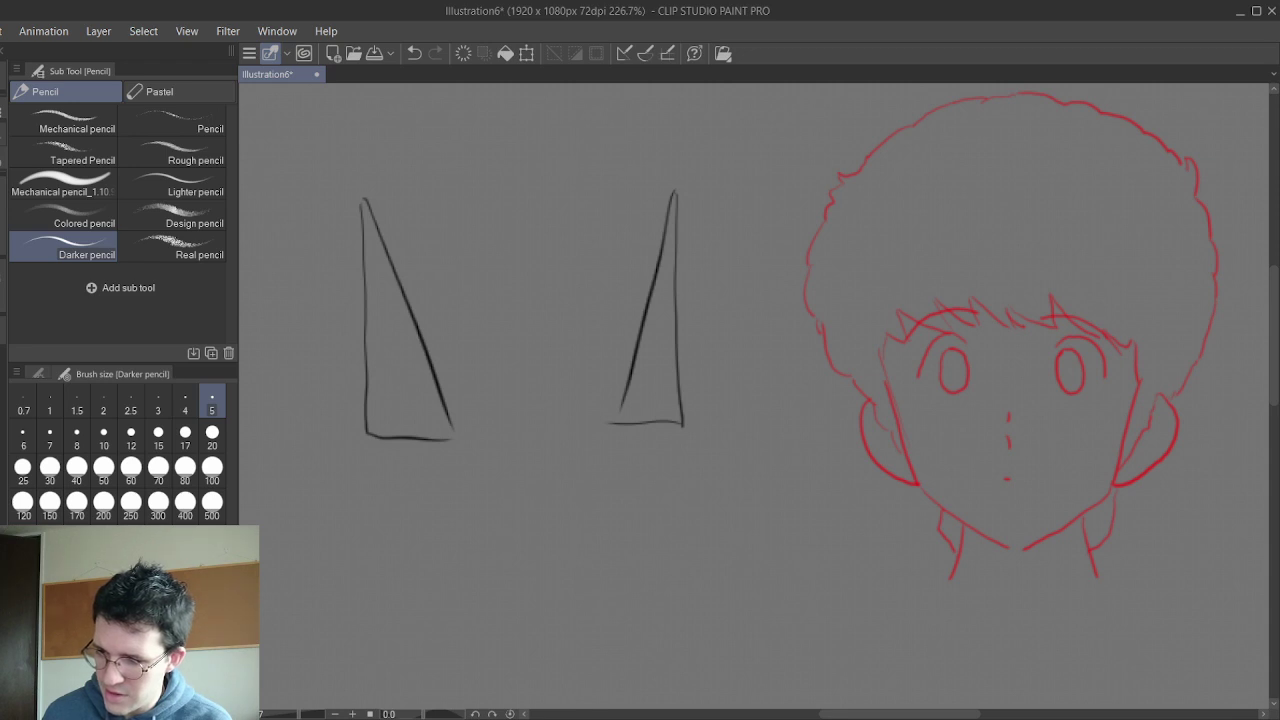
# - Lasso the triangle nearer the tracing, compare both triangles in a horizontally flipped view, restore the view and clear them
pyautogui.press('m')
pyautogui.moveTo(610, 150)
pyautogui.mouseDown()
pyautogui.moveTo(680, 440)
pyautogui.moveTo(625, 148)
pyautogui.mouseUp()
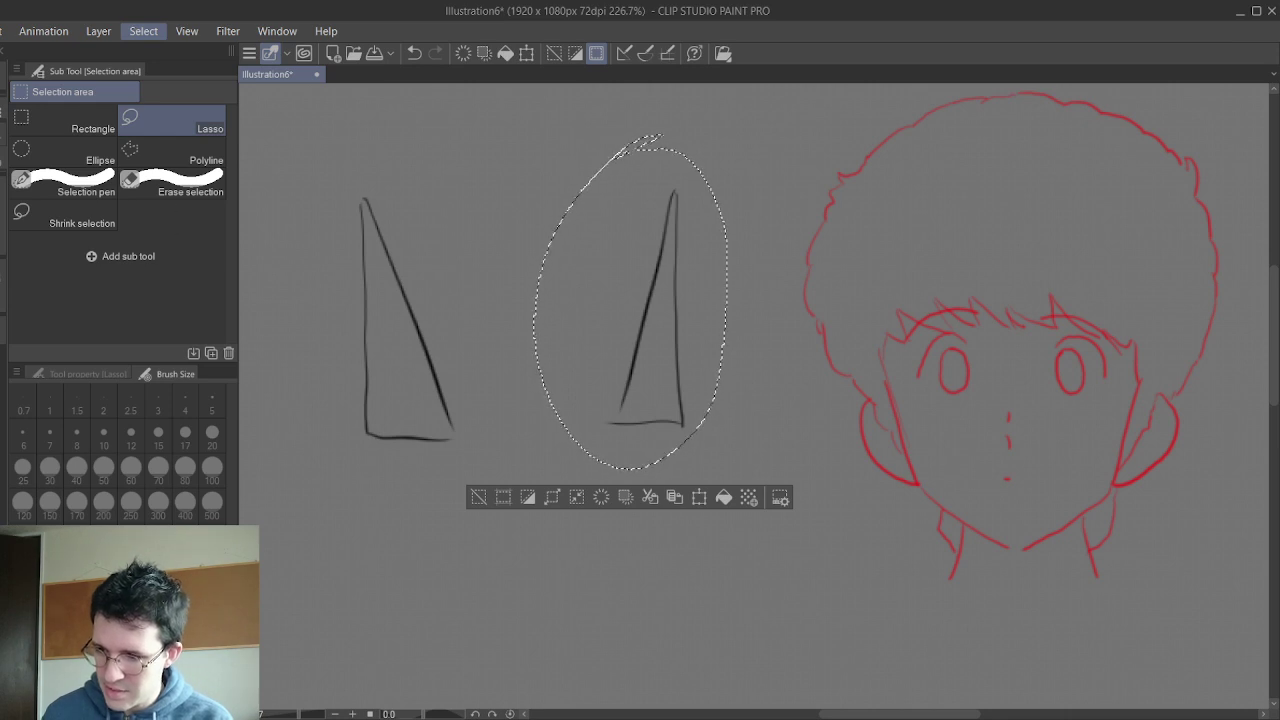
pyautogui.click(3, 74)
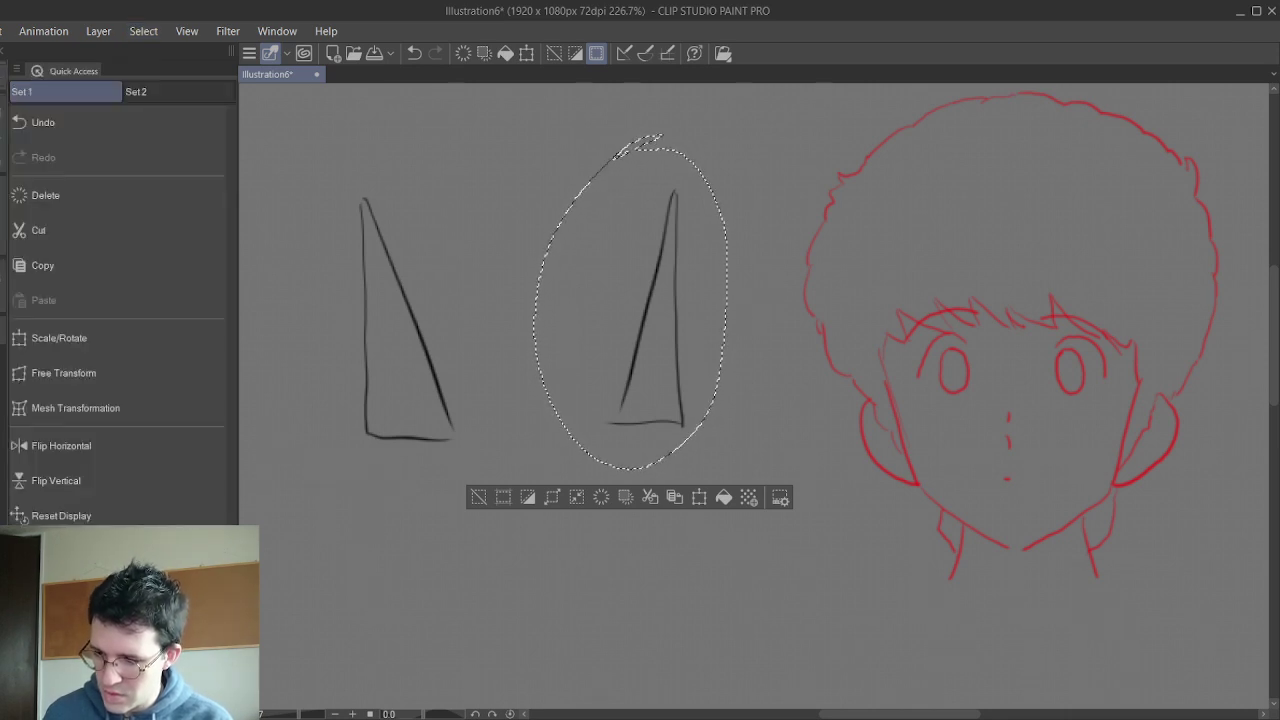
pyautogui.click(55, 446)
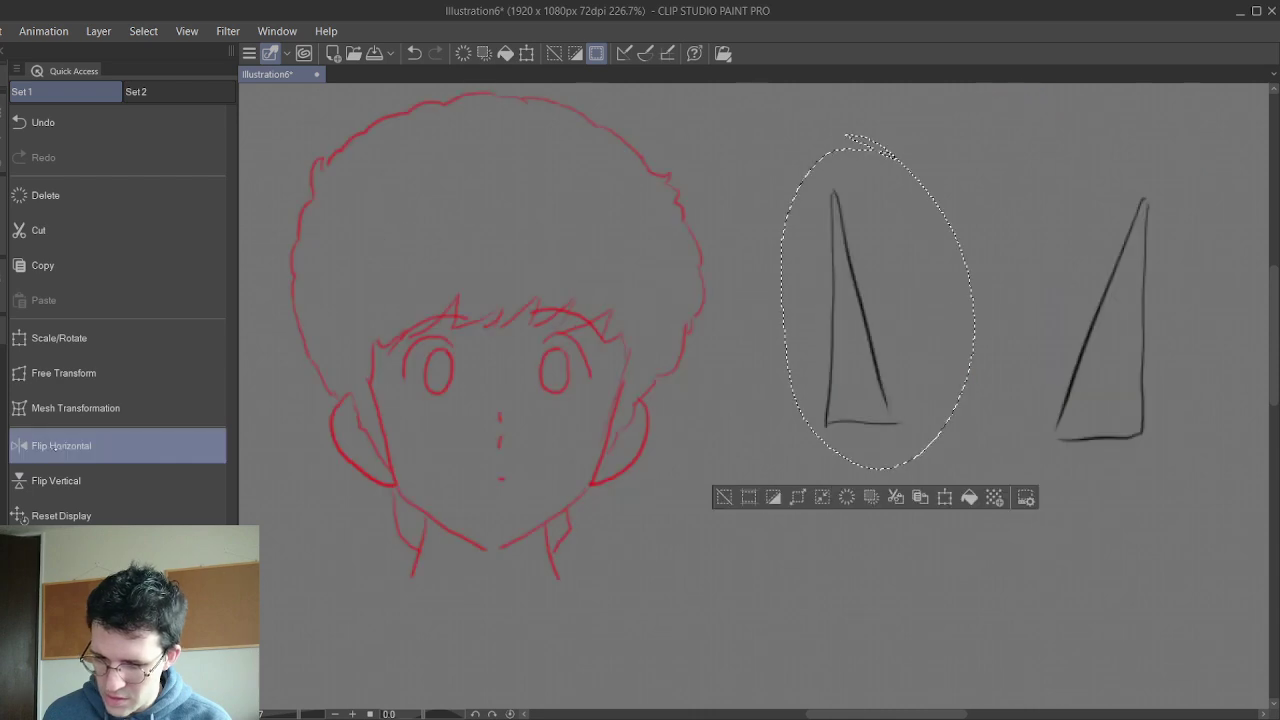
pyautogui.click(55, 446)
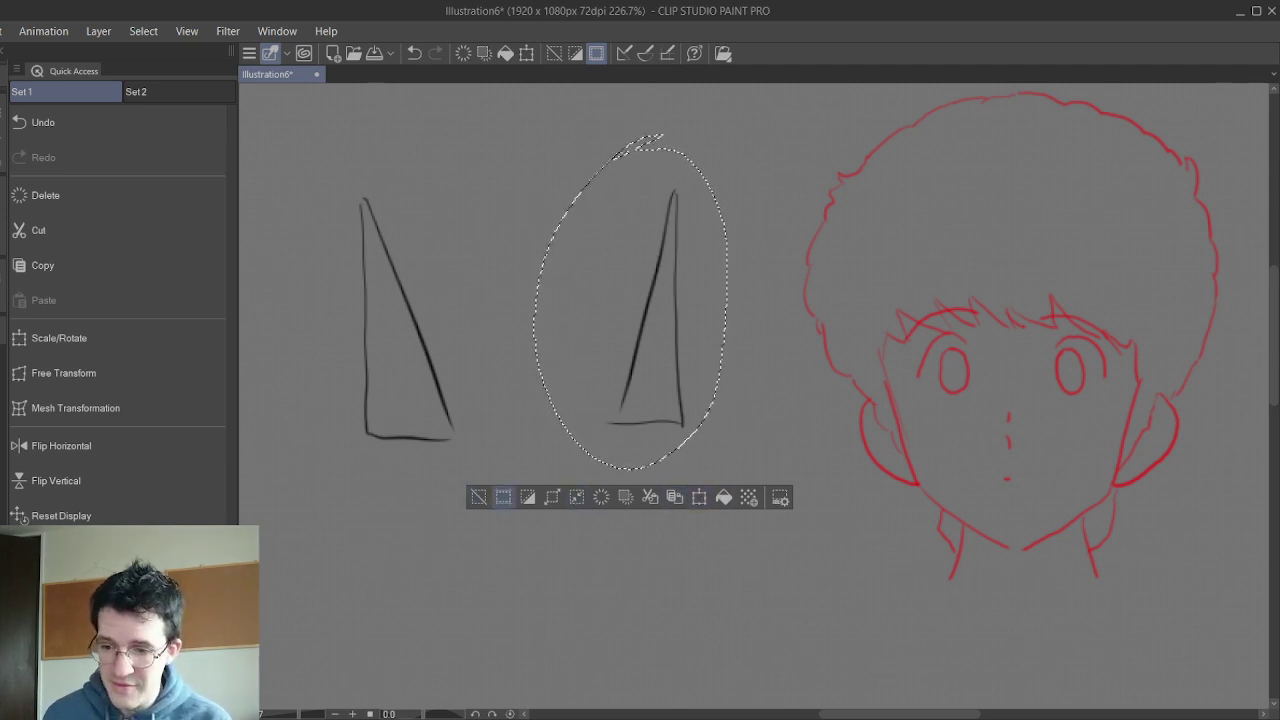
pyautogui.click(479, 497)
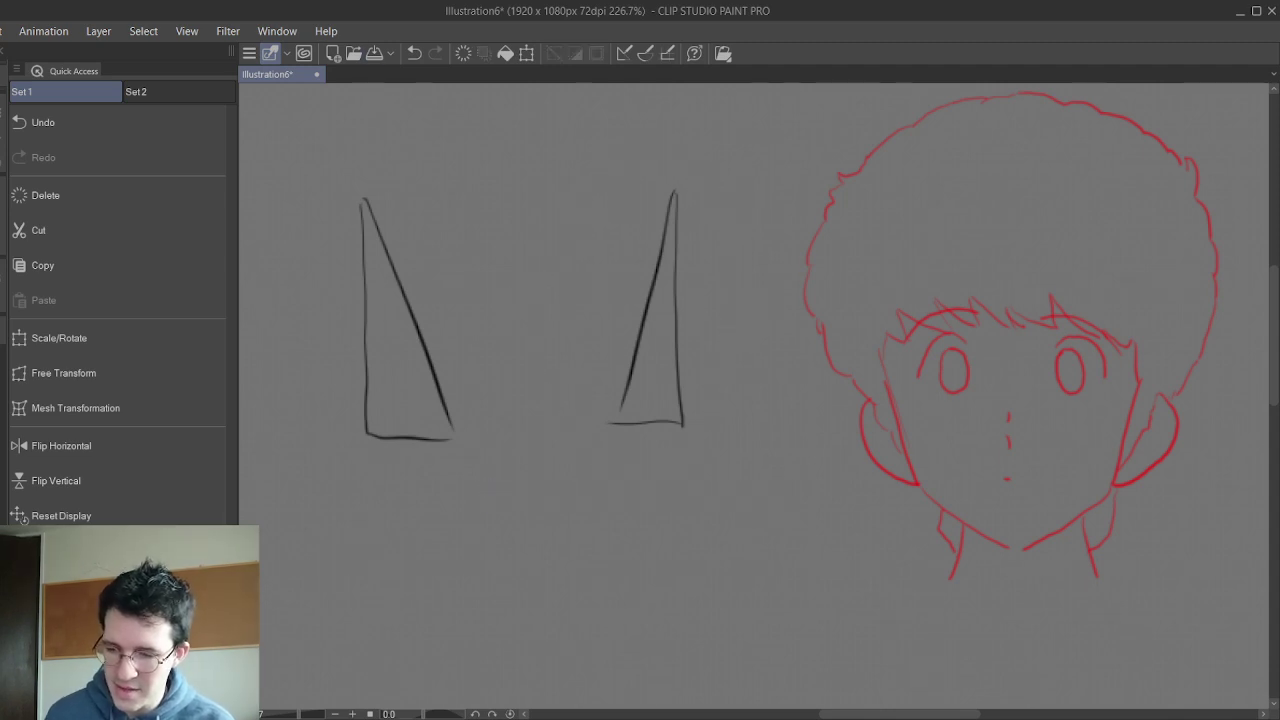
pyautogui.click(463, 53)
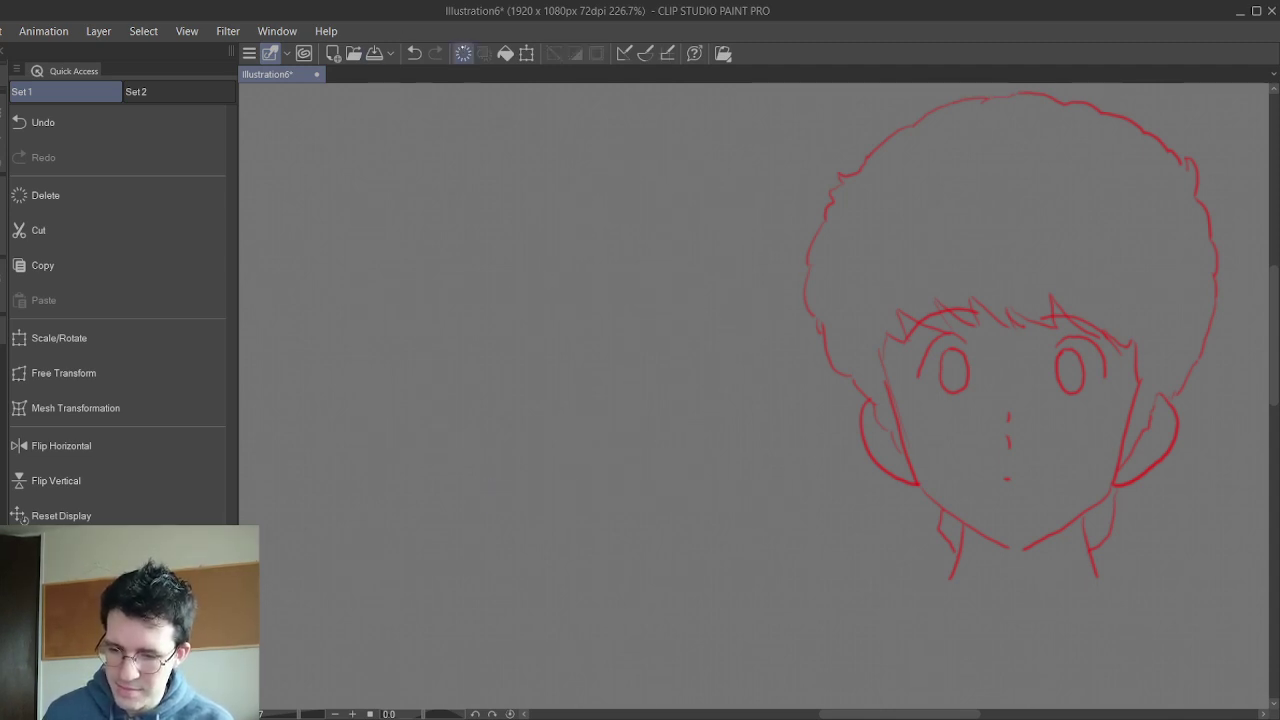
pyautogui.press('F7')
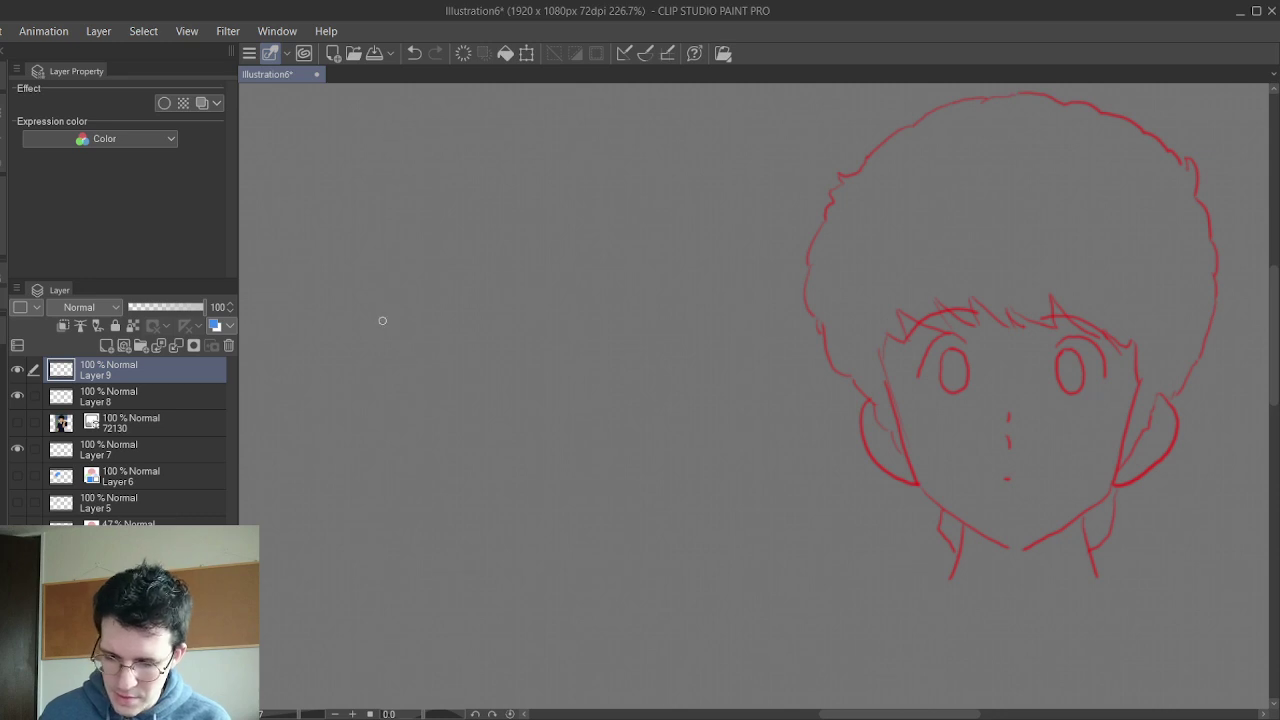
pyautogui.moveTo(370, 316); pyautogui.dragTo(434, 486)
pyautogui.moveTo(671, 307); pyautogui.dragTo(630, 478)
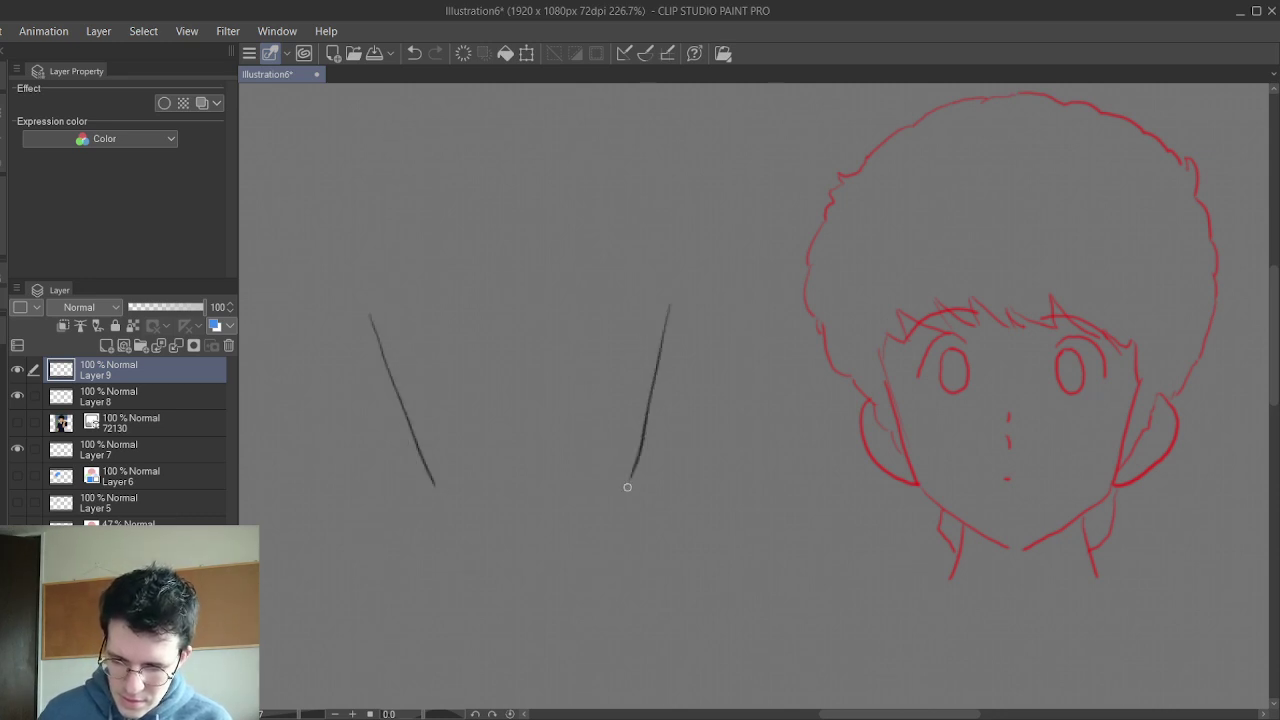
pyautogui.moveTo(436, 486)
pyautogui.mouseDown()
pyautogui.moveTo(550, 538)
pyautogui.moveTo(630, 478)
pyautogui.mouseUp()
pyautogui.click(414, 53)
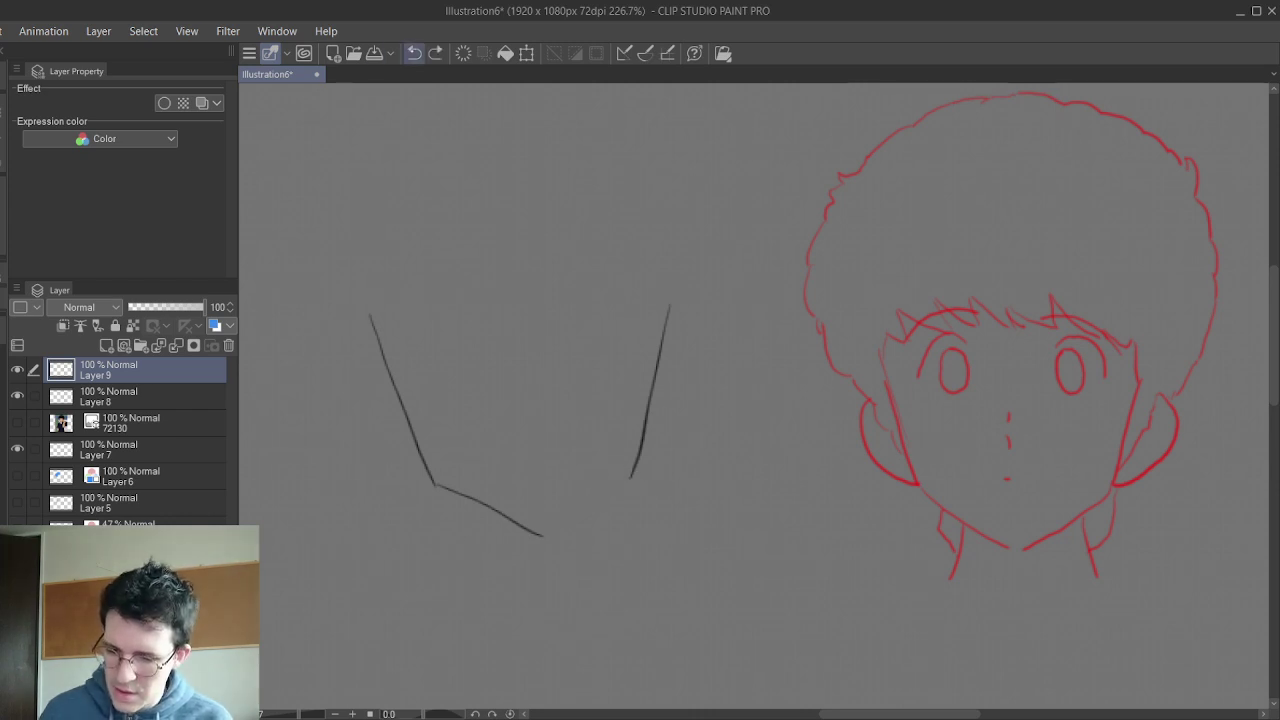
pyautogui.click(414, 53)
pyautogui.click(414, 53)
pyautogui.click(414, 53)
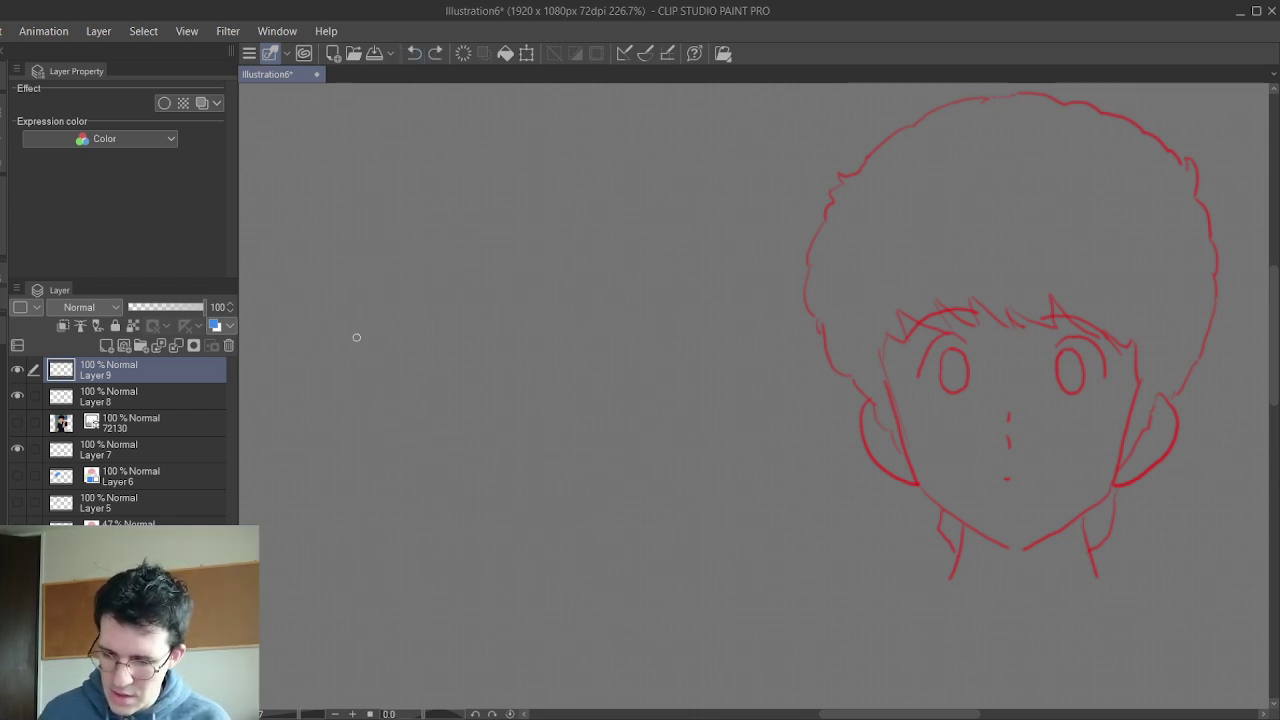
# - Draw two slanting cheek lines joined by a pointed chin for the new head, redoing the second cheek line once
pyautogui.moveTo(370, 318); pyautogui.dragTo(416, 480)
pyautogui.moveTo(634, 298); pyautogui.dragTo(589, 460)
pyautogui.click(414, 53)
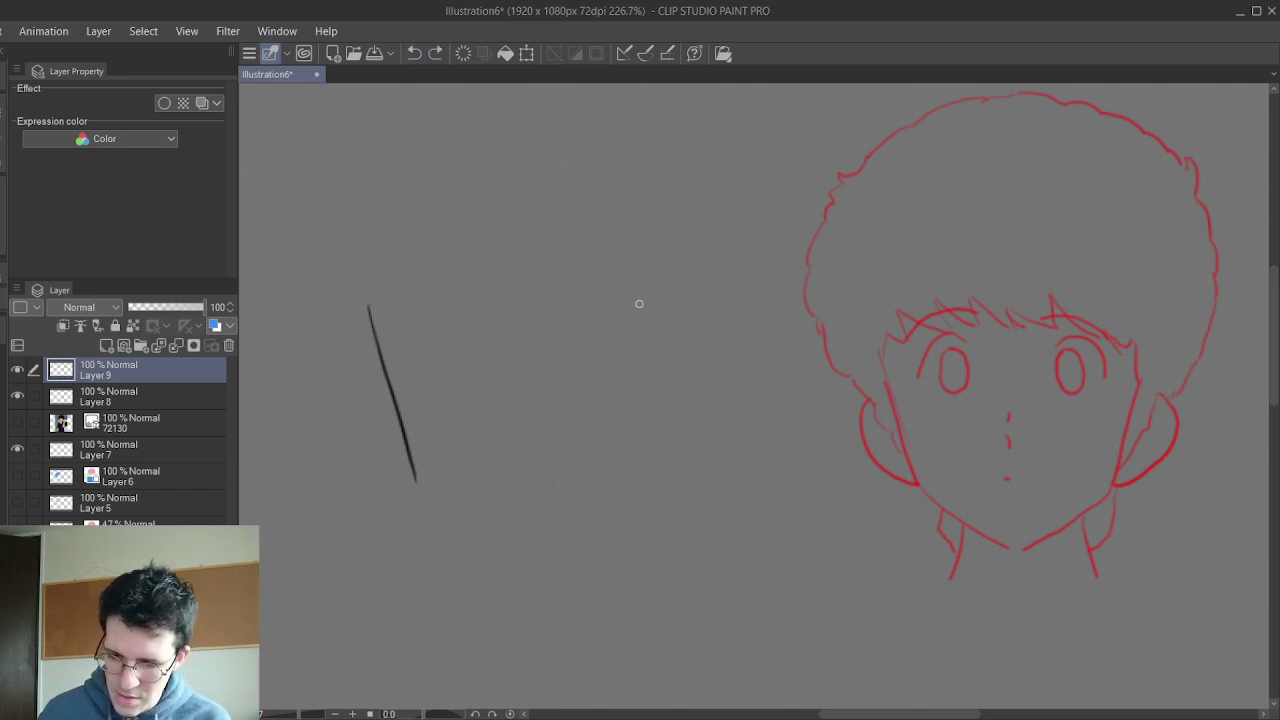
pyautogui.moveTo(640, 305); pyautogui.dragTo(600, 490)
pyautogui.moveTo(416, 484)
pyautogui.mouseDown()
pyautogui.moveTo(515, 541)
pyautogui.moveTo(608, 485)
pyautogui.mouseUp()
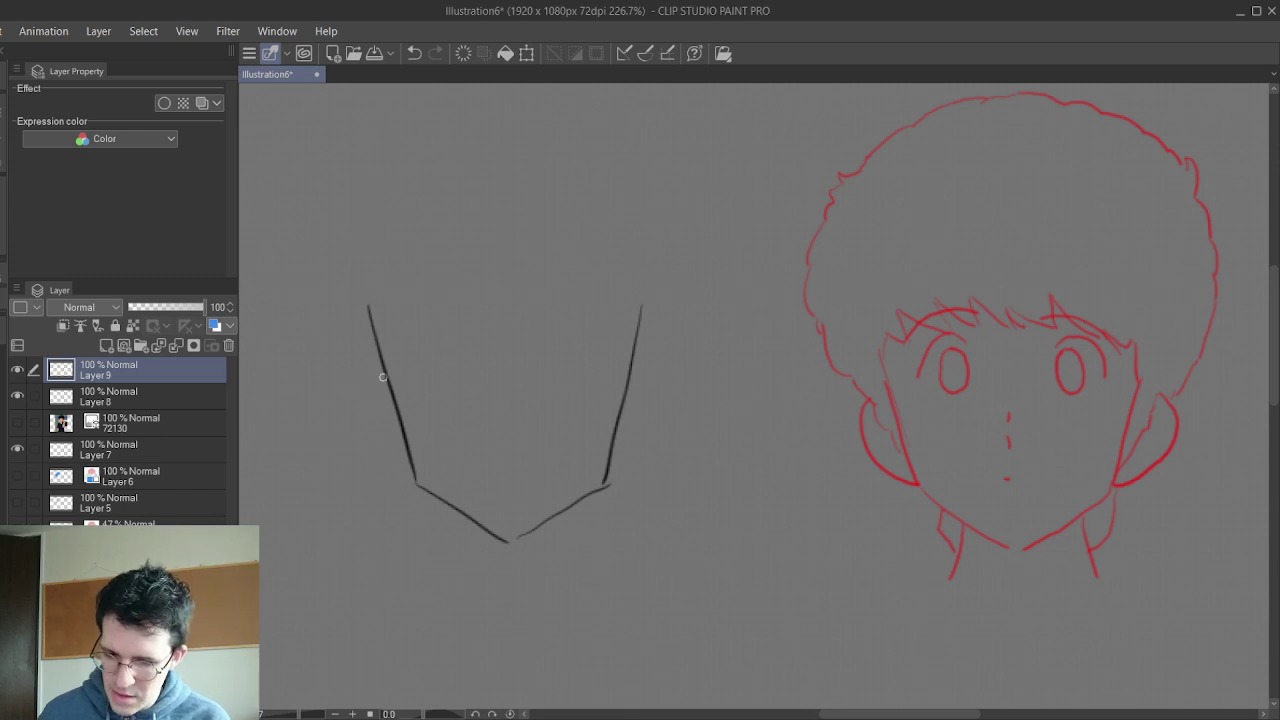
# - Outline the rounded, slightly tufted hair above the face and add a curved ear against each cheek line
pyautogui.moveTo(385, 398)
pyautogui.mouseDown()
pyautogui.moveTo(354, 384)
pyautogui.moveTo(306, 277)
pyautogui.moveTo(371, 148)
pyautogui.moveTo(528, 97)
pyautogui.moveTo(658, 122)
pyautogui.moveTo(713, 249)
pyautogui.moveTo(698, 318)
pyautogui.mouseUp()
pyautogui.moveTo(626, 390)
pyautogui.mouseDown()
pyautogui.moveTo(656, 378)
pyautogui.moveTo(681, 332)
pyautogui.moveTo(706, 258)
pyautogui.mouseUp()
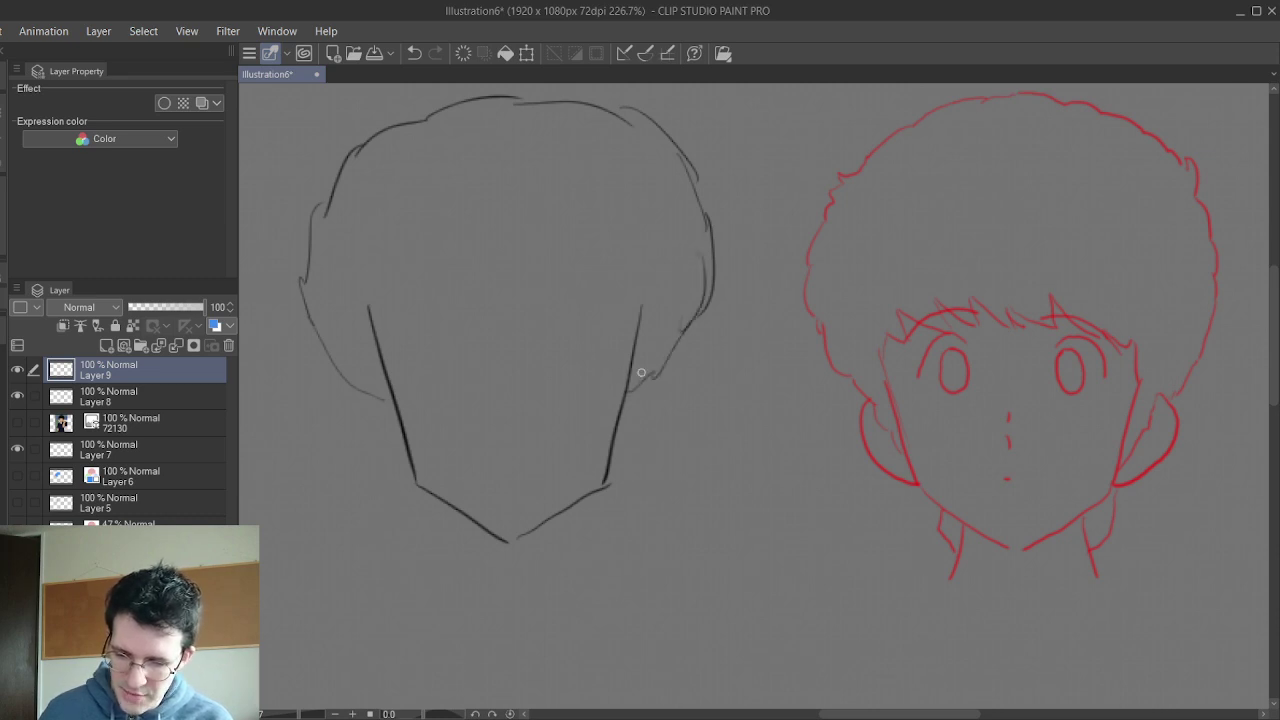
pyautogui.moveTo(640, 375)
pyautogui.mouseDown()
pyautogui.moveTo(657, 438)
pyautogui.moveTo(612, 468)
pyautogui.mouseUp()
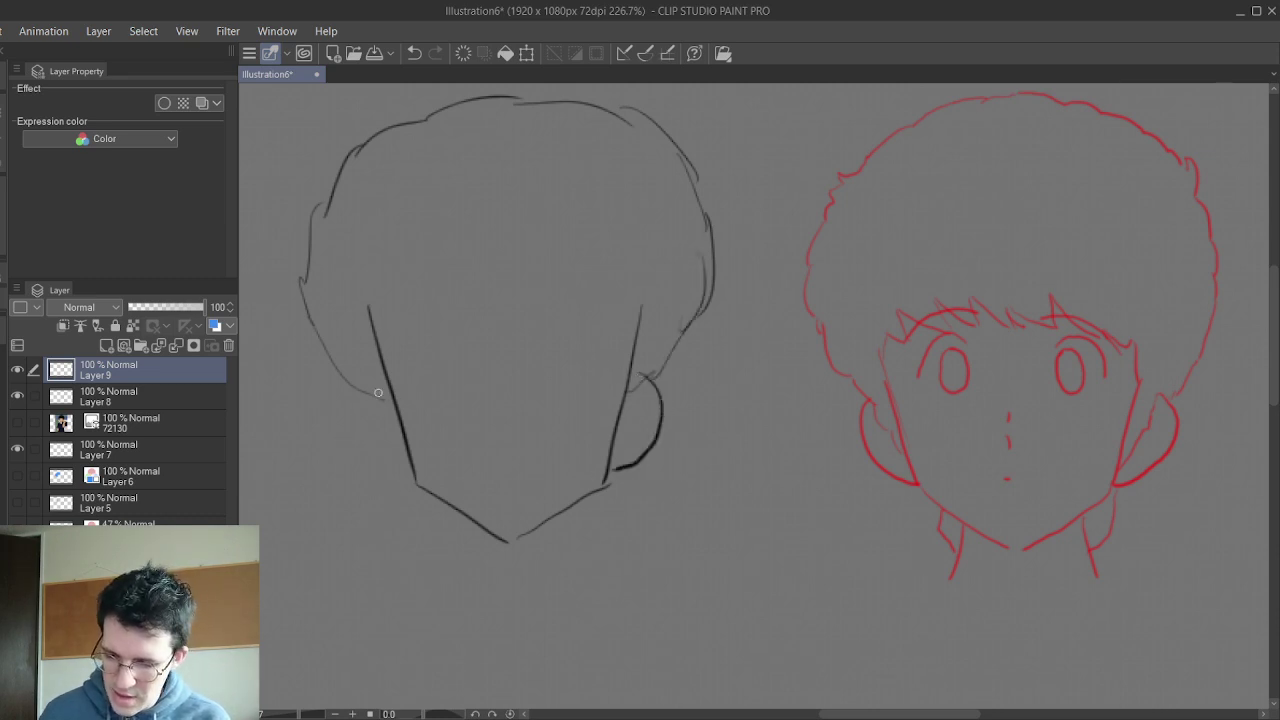
pyautogui.moveTo(390, 372)
pyautogui.mouseDown()
pyautogui.moveTo(366, 409)
pyautogui.moveTo(377, 454)
pyautogui.moveTo(414, 478)
pyautogui.mouseUp()
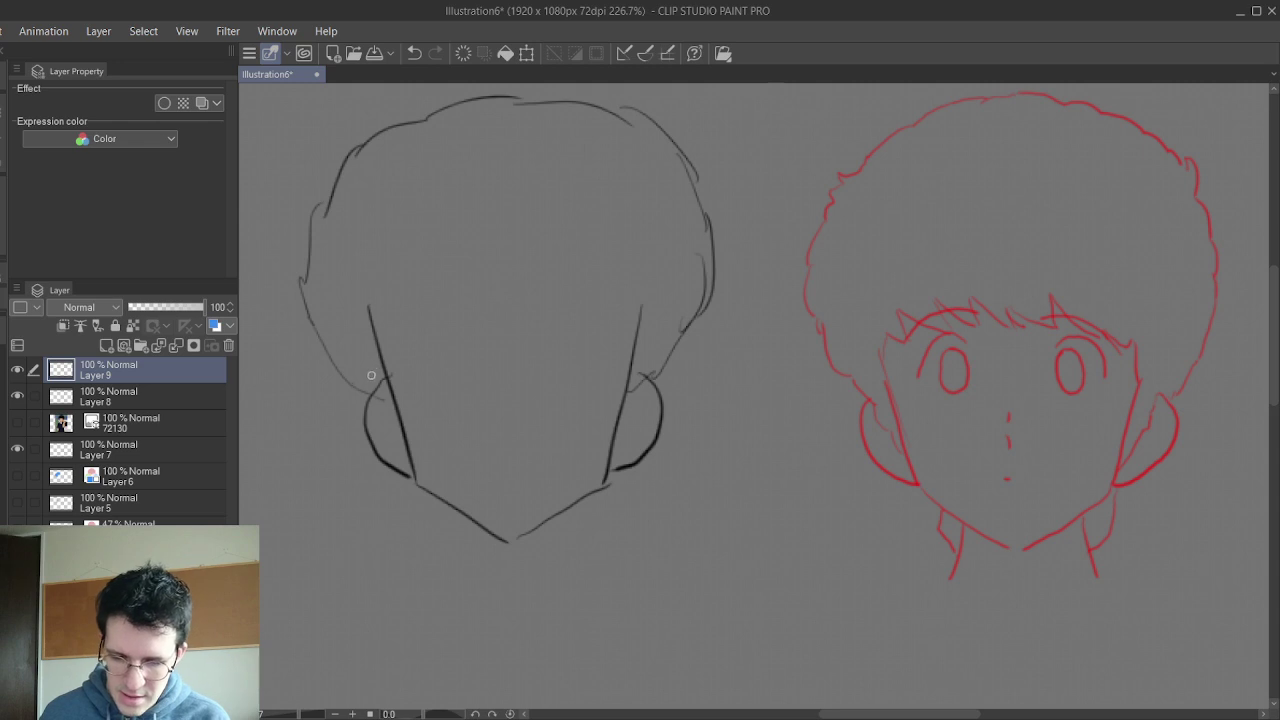
pyautogui.moveTo(372, 391); pyautogui.dragTo(402, 424)
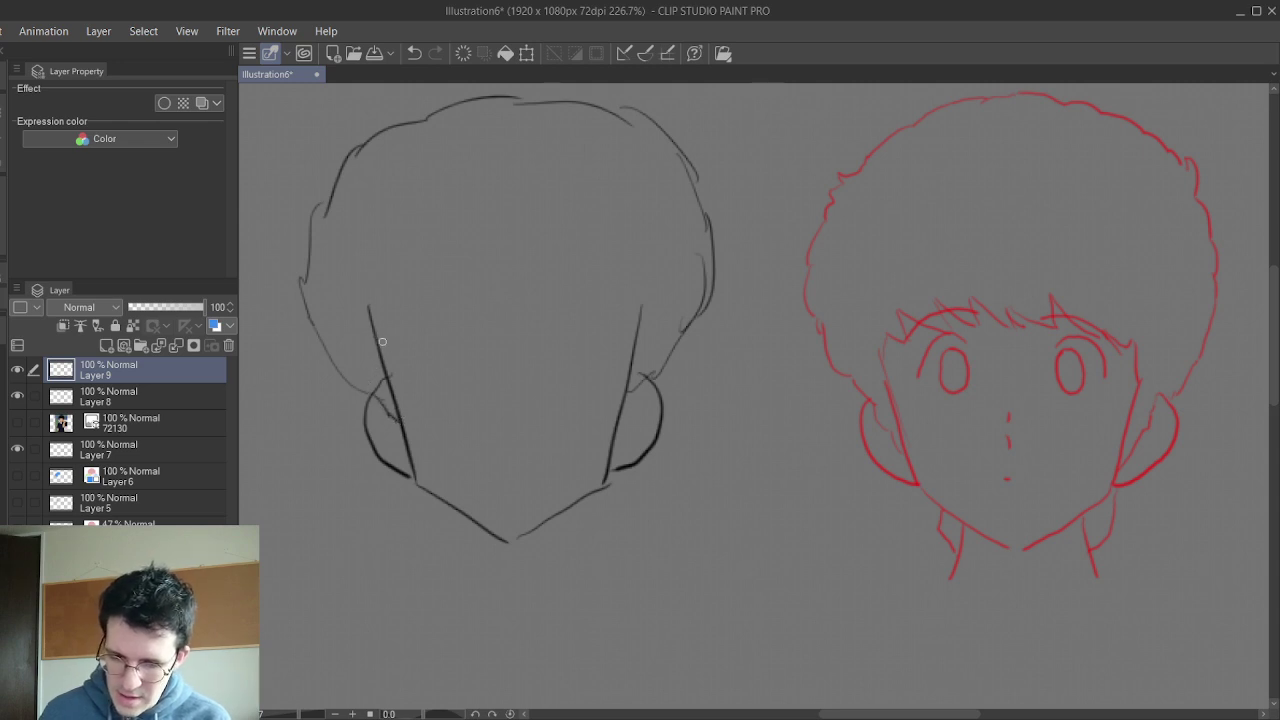
# - Erase the upper ends of both cheek lines and draw a jagged fringe across the forehead
pyautogui.moveTo(367, 303); pyautogui.dragTo(380, 351)
pyautogui.moveTo(629, 346)
pyautogui.mouseDown()
pyautogui.moveTo(634, 329)
pyautogui.moveTo(633, 356)
pyautogui.moveTo(632, 306)
pyautogui.mouseUp()
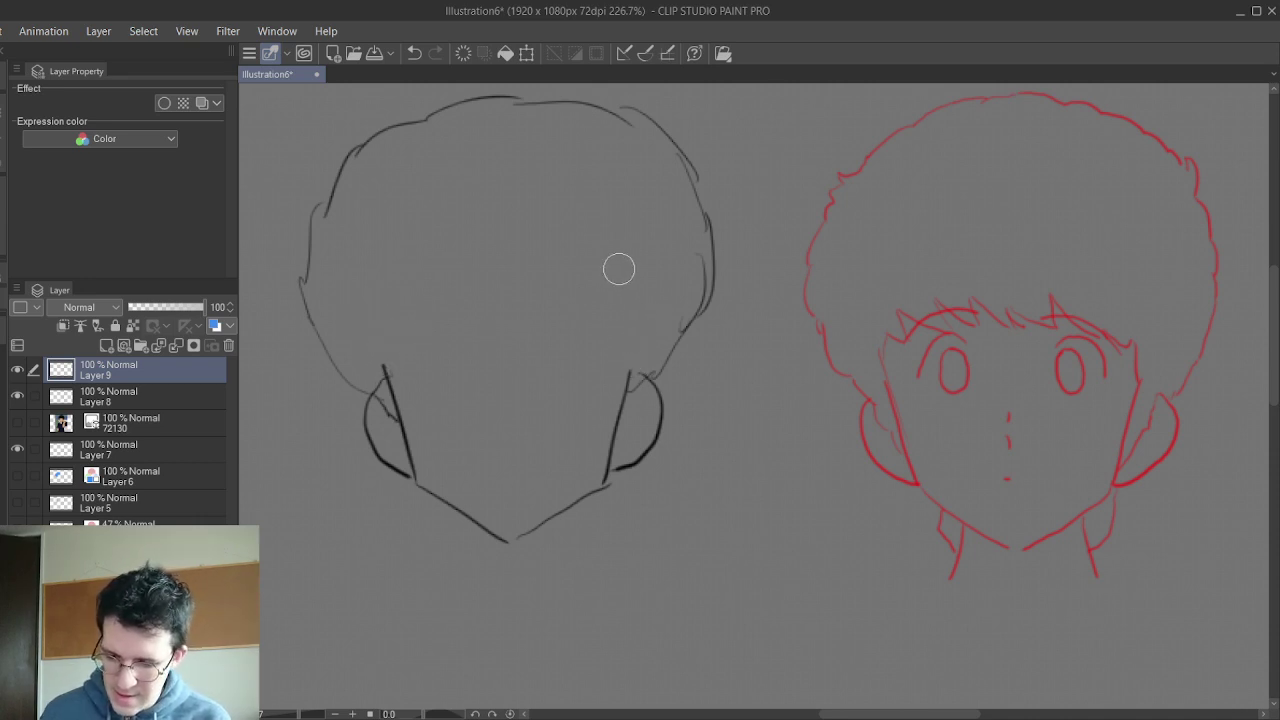
pyautogui.moveTo(395, 369)
pyautogui.mouseDown()
pyautogui.moveTo(384, 324)
pyautogui.moveTo(393, 345)
pyautogui.moveTo(387, 330)
pyautogui.moveTo(438, 304)
pyautogui.mouseUp()
pyautogui.moveTo(460, 280)
pyautogui.mouseDown()
pyautogui.moveTo(500, 305)
pyautogui.moveTo(510, 288)
pyautogui.moveTo(555, 300)
pyautogui.moveTo(550, 281)
pyautogui.moveTo(596, 296)
pyautogui.moveTo(628, 345)
pyautogui.moveTo(614, 445)
pyautogui.moveTo(634, 363)
pyautogui.moveTo(613, 443)
pyautogui.mouseUp()
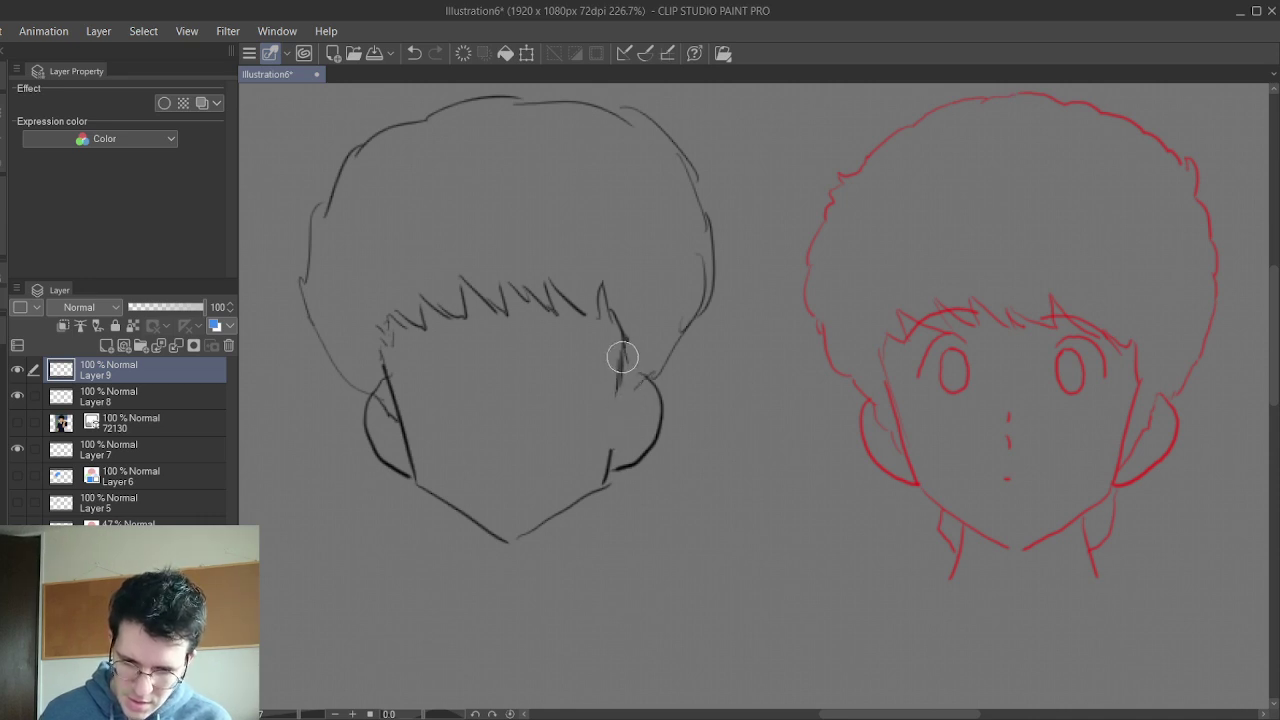
# - Sketch the sideburns between the fringe and both ears, reworking the cheek lines beside them
pyautogui.moveTo(643, 380); pyautogui.dragTo(621, 445)
pyautogui.moveTo(616, 383); pyautogui.dragTo(608, 458)
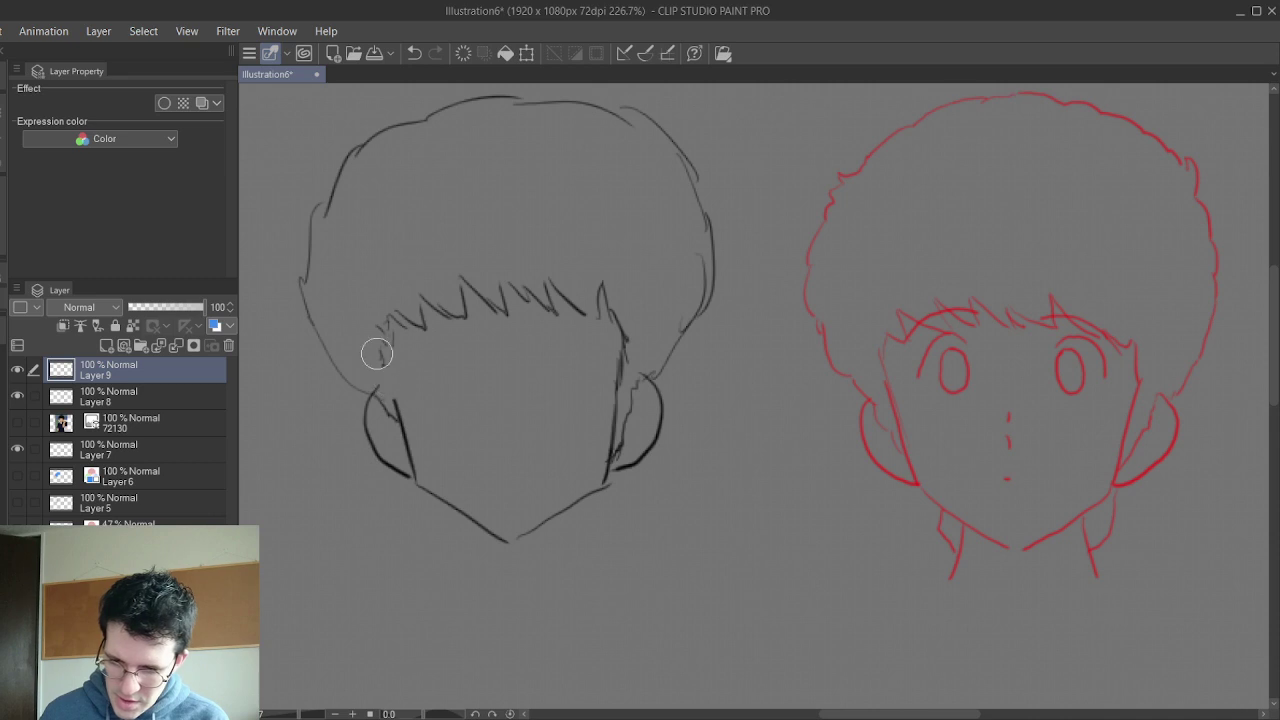
pyautogui.moveTo(392, 415); pyautogui.dragTo(418, 472)
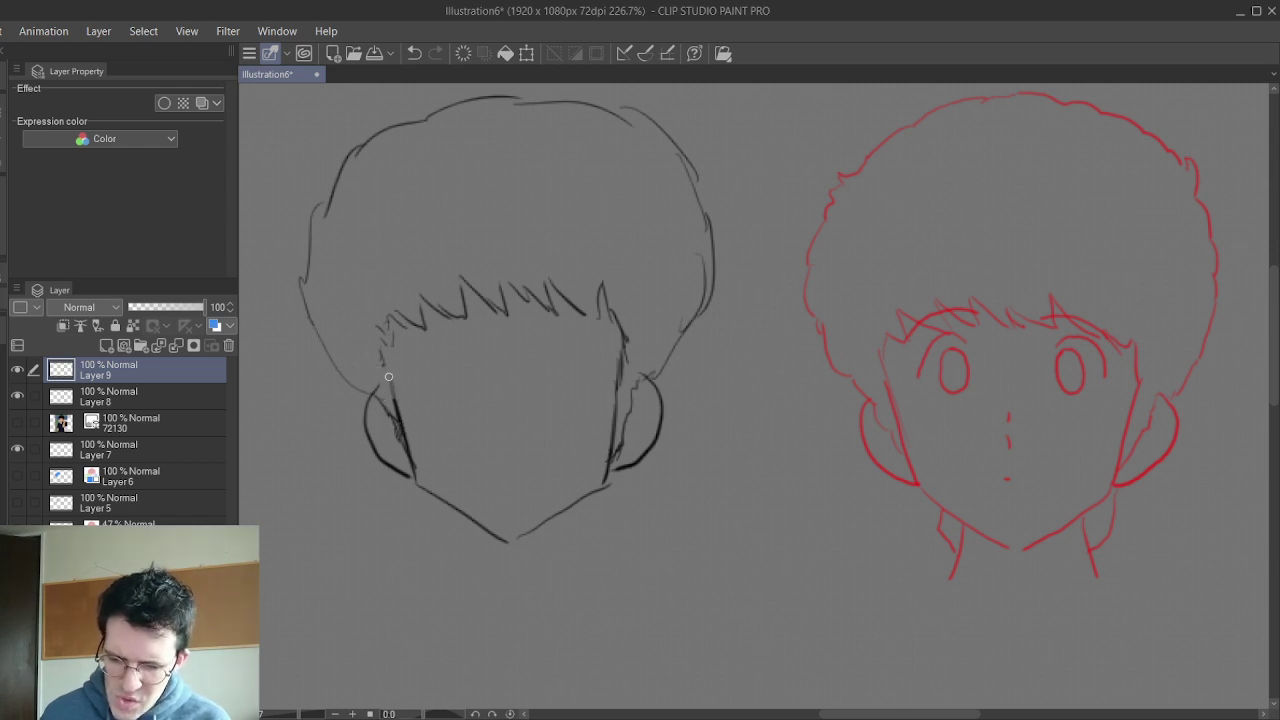
pyautogui.moveTo(384, 382); pyautogui.dragTo(386, 352)
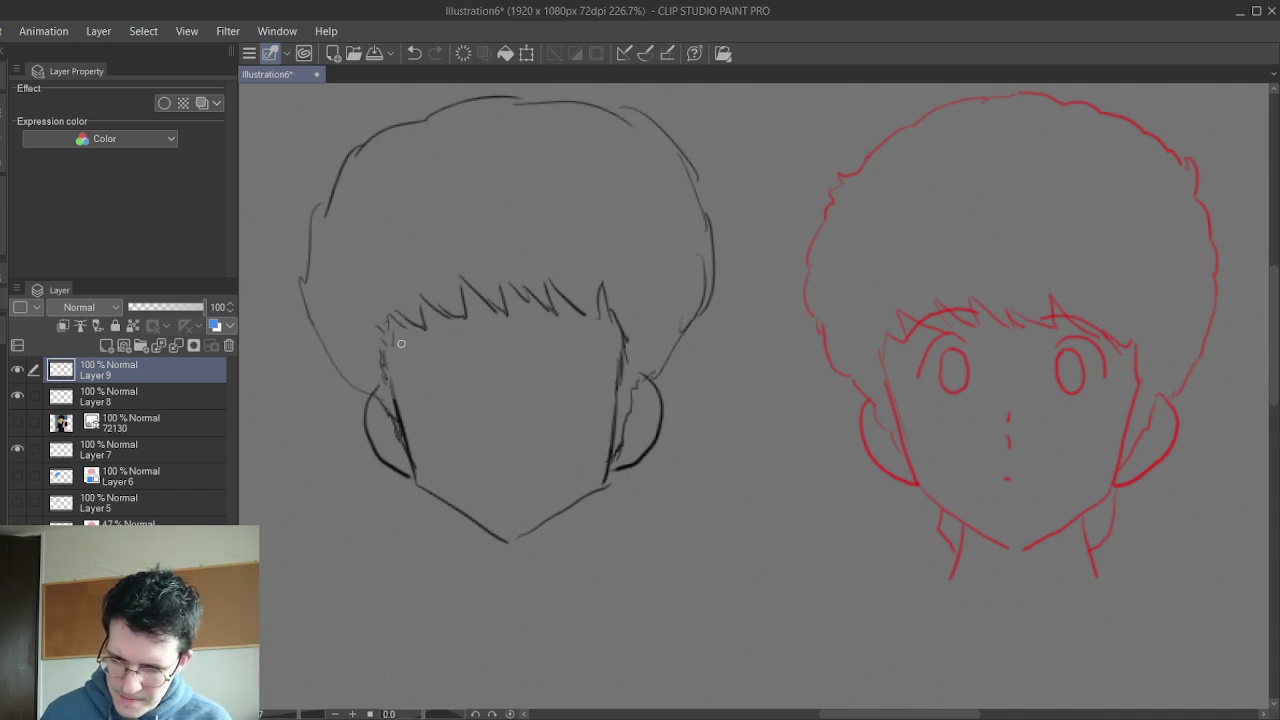
# - Draw two arched eyebrows under the fringe and one oval eye with a curved upper lid, redoing the lid once
pyautogui.moveTo(401, 343)
pyautogui.mouseDown()
pyautogui.moveTo(454, 313)
pyautogui.moveTo(543, 310)
pyautogui.moveTo(584, 311)
pyautogui.moveTo(612, 332)
pyautogui.mouseUp()
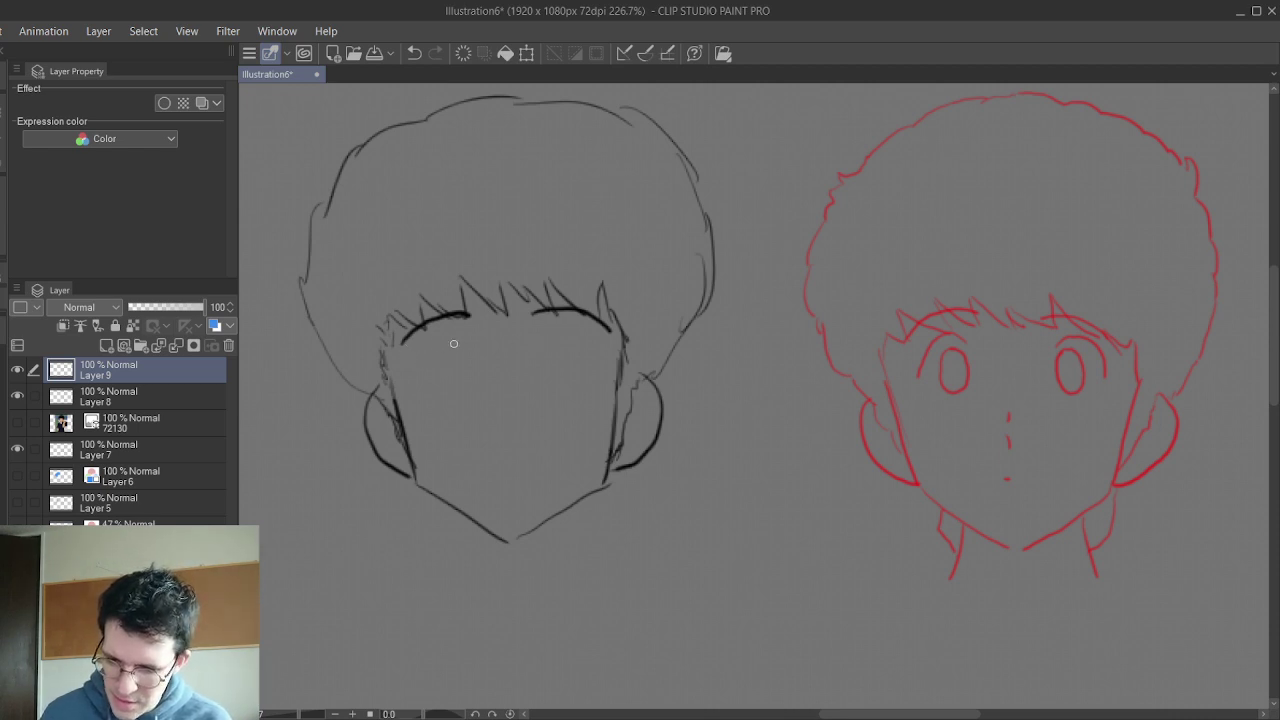
pyautogui.moveTo(460, 346); pyautogui.dragTo(428, 350)
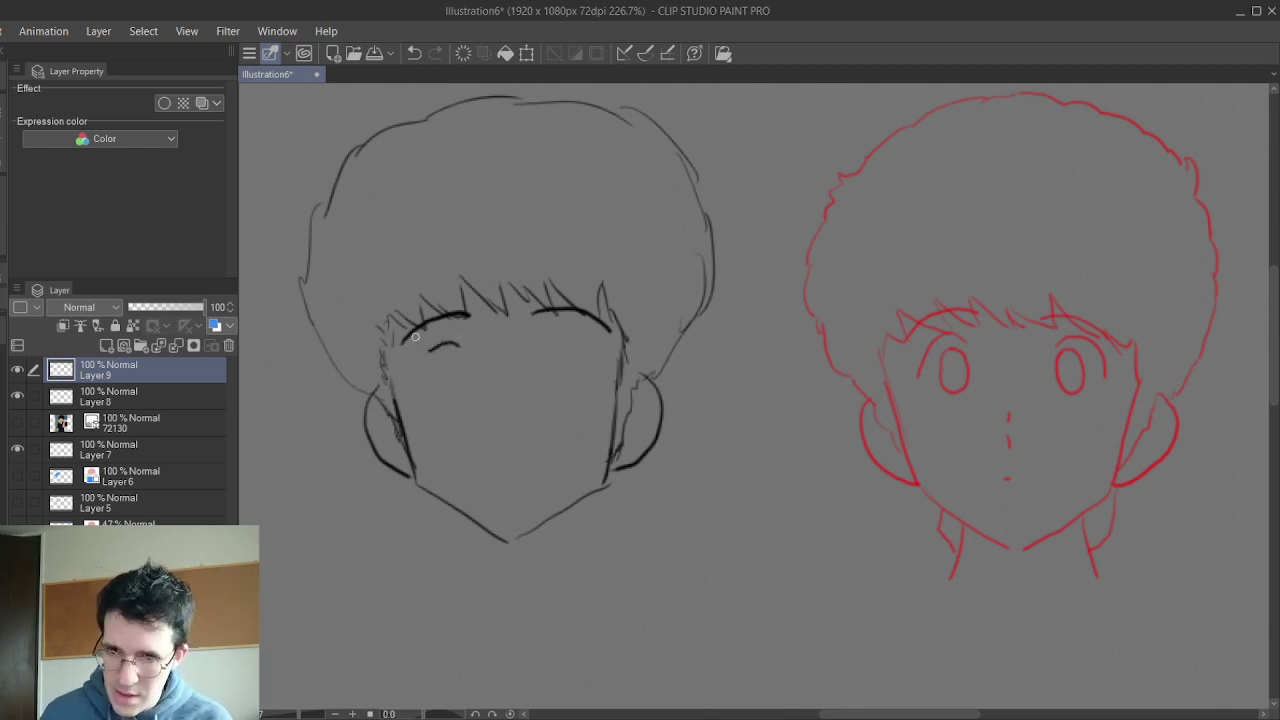
pyautogui.hotkey('ctrl', 'z')
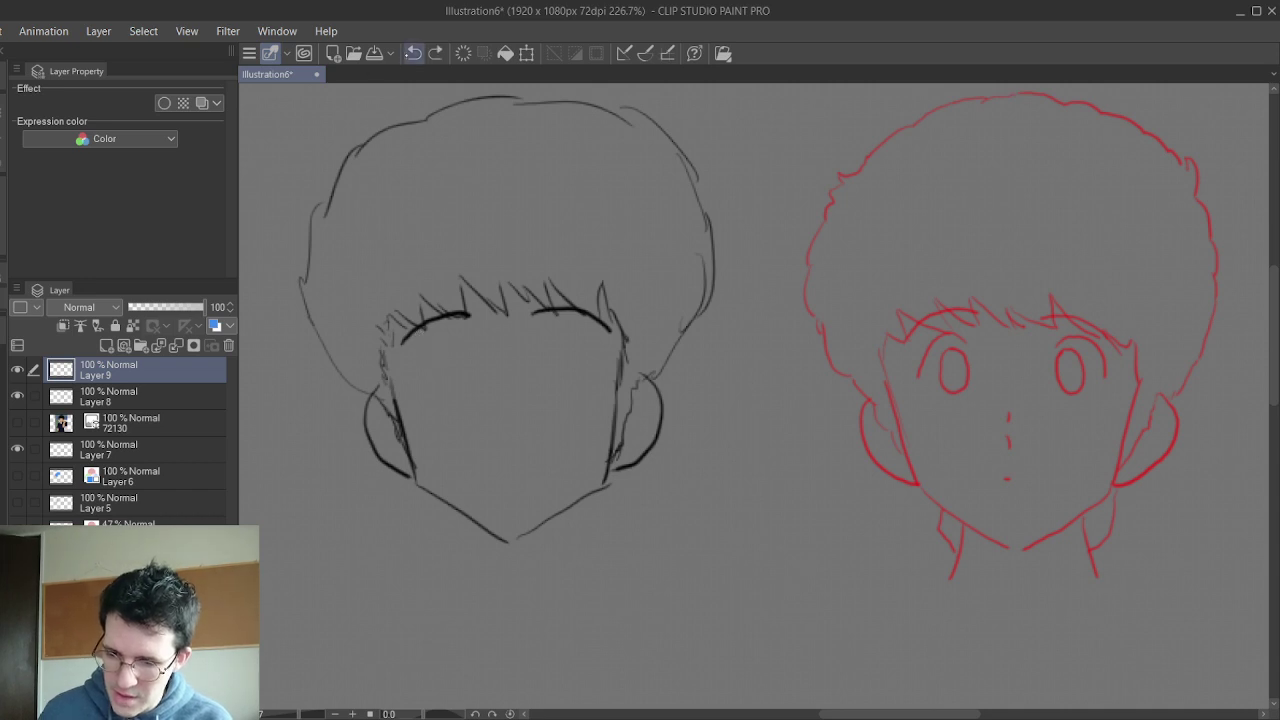
pyautogui.moveTo(453, 345)
pyautogui.mouseDown()
pyautogui.moveTo(425, 342)
pyautogui.moveTo(416, 371)
pyautogui.moveTo(460, 360)
pyautogui.moveTo(454, 398)
pyautogui.moveTo(436, 380)
pyautogui.moveTo(452, 356)
pyautogui.mouseUp()
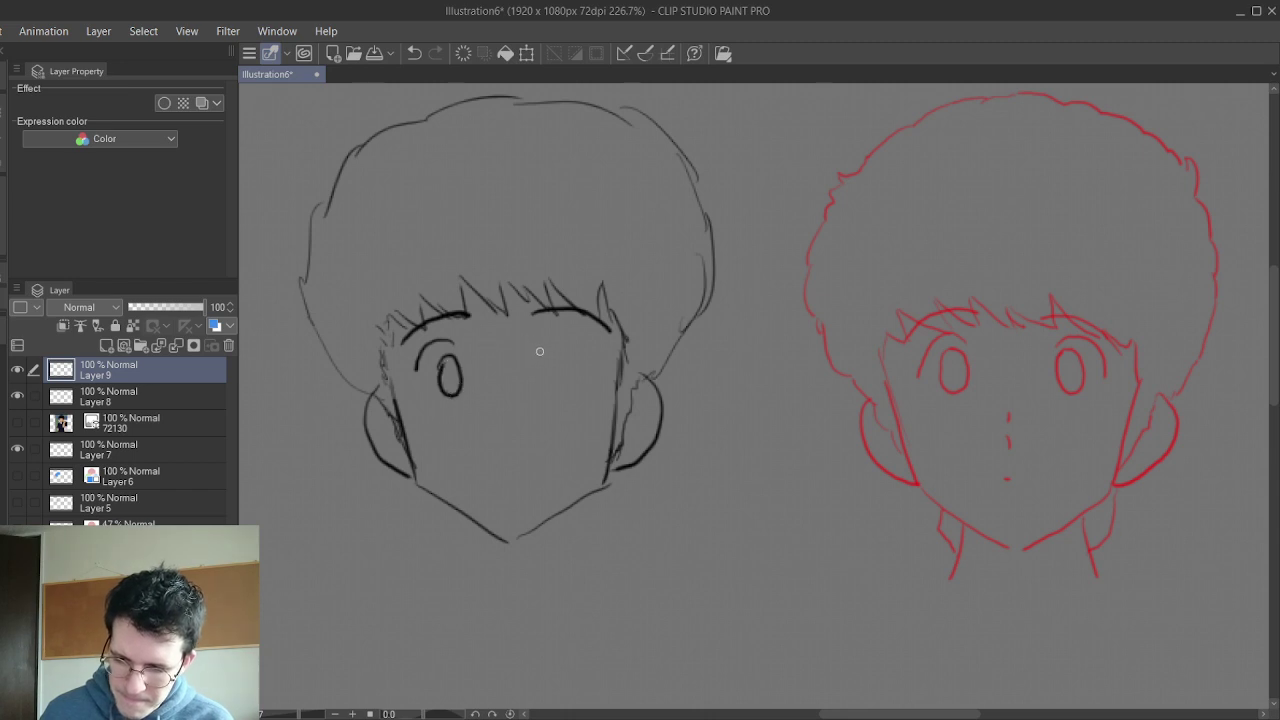
# - Replace the eyes under the eyebrows with a redrawn pair of ovals and curved upper lids set slightly closer together
pyautogui.moveTo(551, 351)
pyautogui.mouseDown()
pyautogui.moveTo(576, 341)
pyautogui.moveTo(596, 382)
pyautogui.moveTo(578, 375)
pyautogui.moveTo(556, 394)
pyautogui.moveTo(563, 356)
pyautogui.mouseUp()
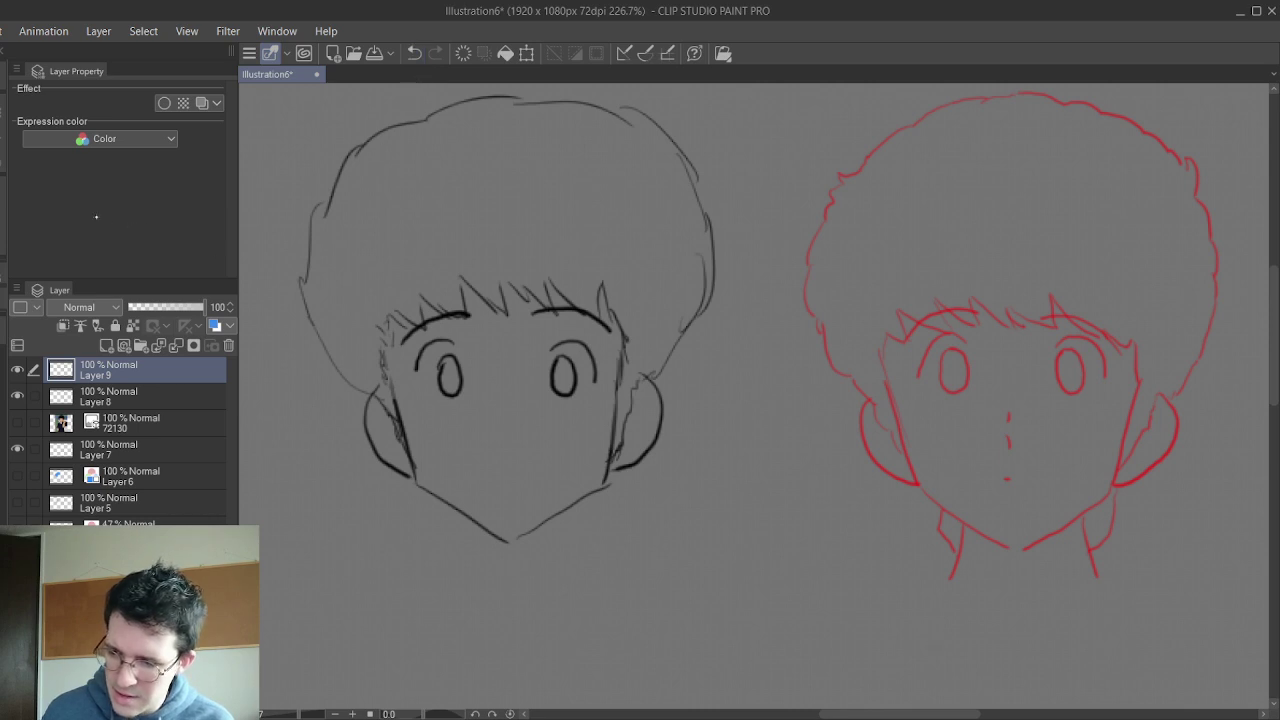
pyautogui.click(413, 53)
pyautogui.click(413, 53)
pyautogui.click(413, 53)
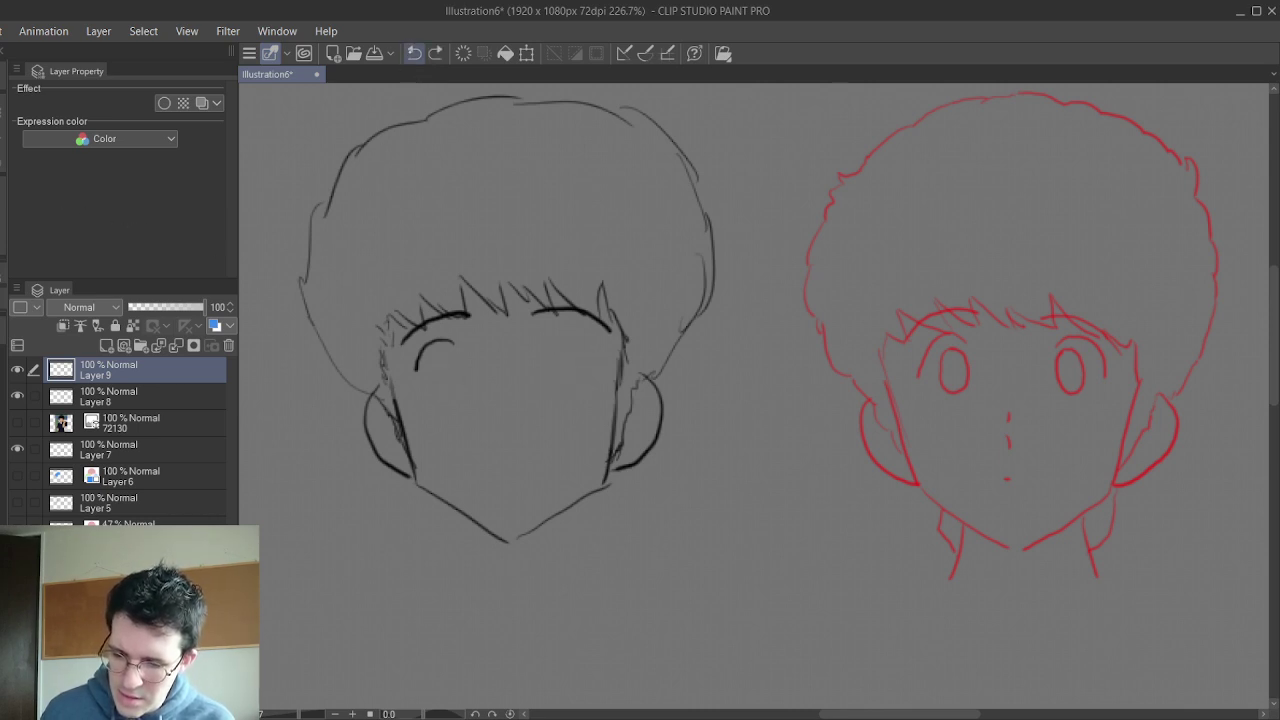
pyautogui.click(413, 53)
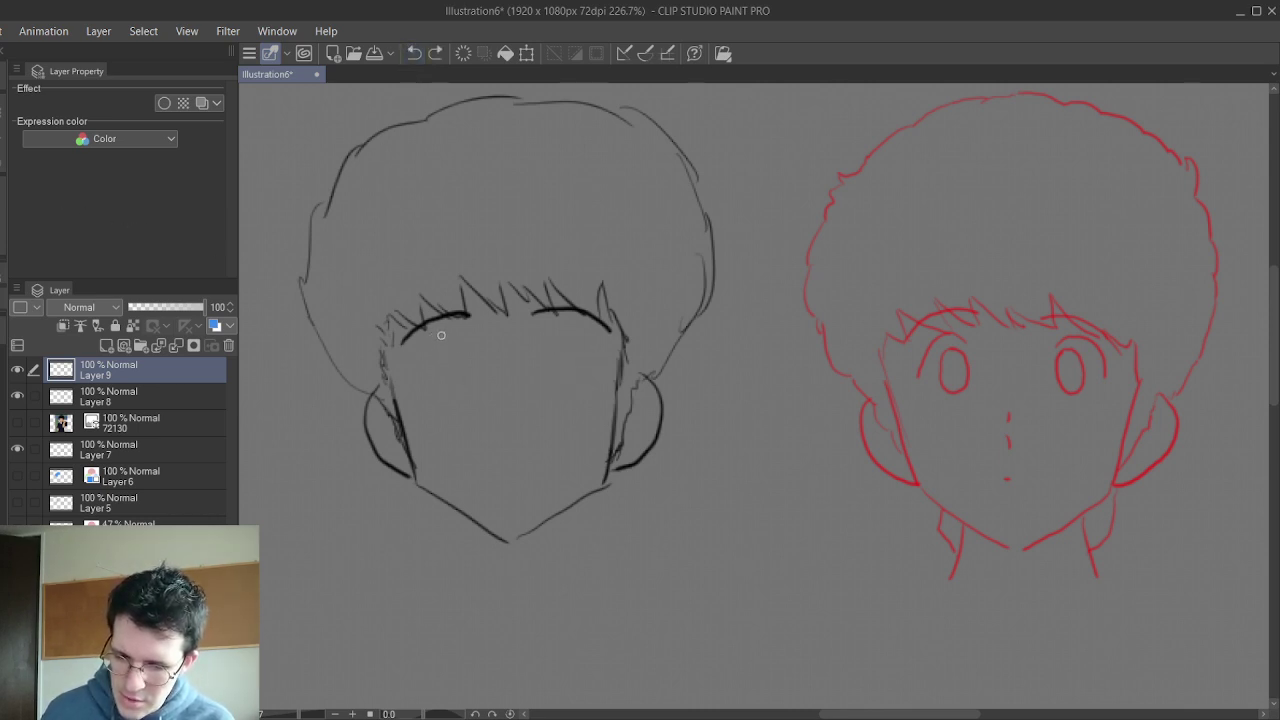
pyautogui.moveTo(455, 331)
pyautogui.mouseDown()
pyautogui.moveTo(426, 350)
pyautogui.moveTo(419, 379)
pyautogui.moveTo(447, 350)
pyautogui.moveTo(464, 368)
pyautogui.moveTo(451, 393)
pyautogui.moveTo(447, 351)
pyautogui.mouseUp()
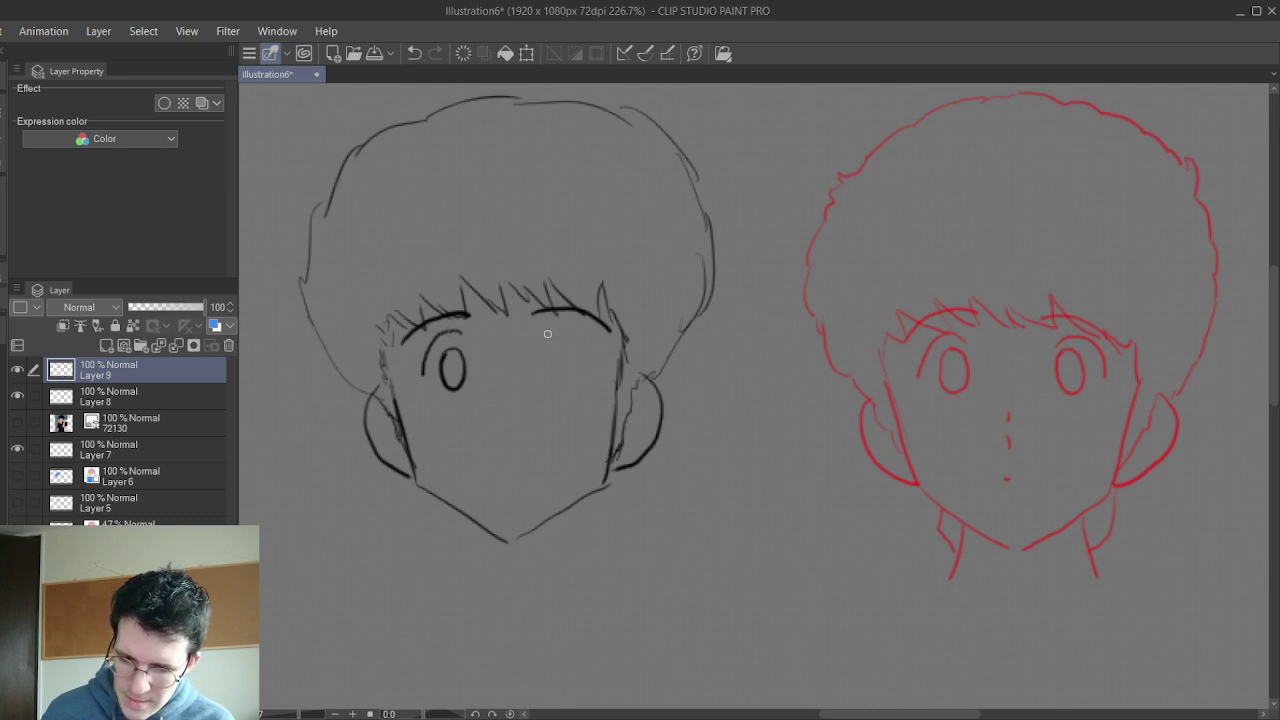
pyautogui.moveTo(547, 333)
pyautogui.mouseDown()
pyautogui.moveTo(574, 328)
pyautogui.moveTo(593, 361)
pyautogui.moveTo(571, 358)
pyautogui.moveTo(565, 384)
pyautogui.moveTo(545, 366)
pyautogui.moveTo(550, 348)
pyautogui.mouseUp()
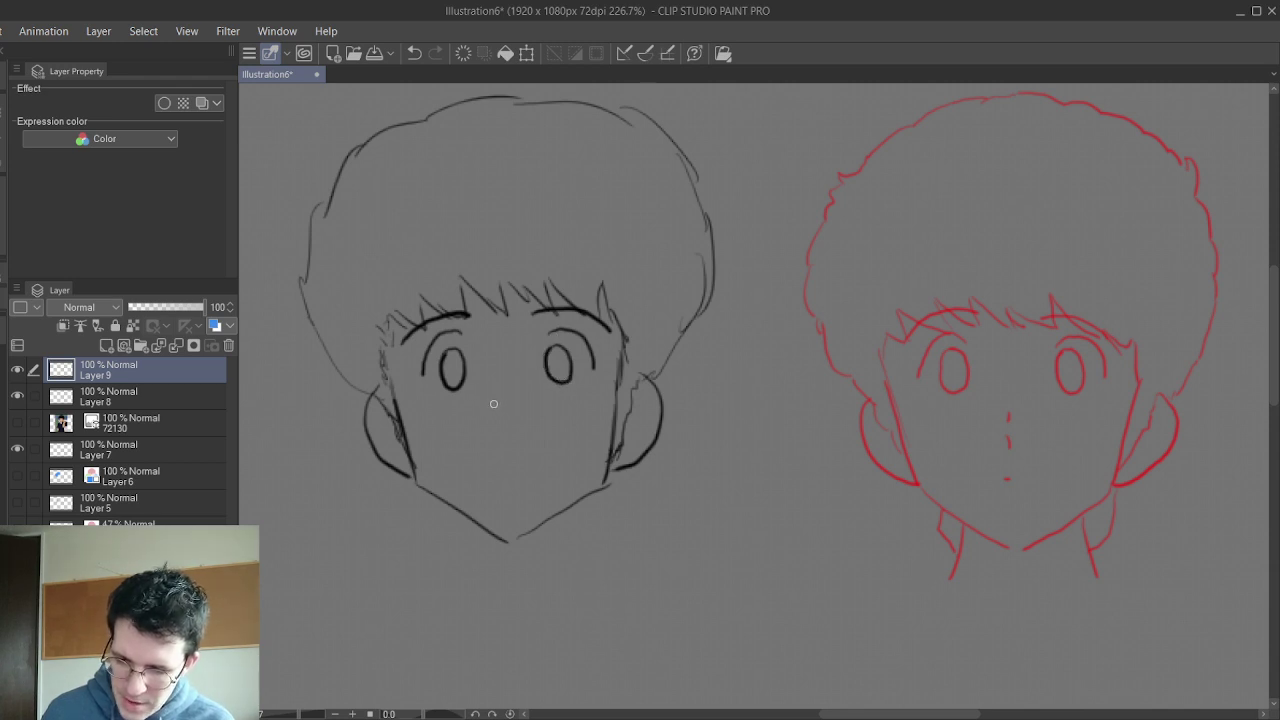
# - Mark the nose and small mouth with short strokes, and rework the hair outline with rough, tufted strokes
pyautogui.moveTo(489, 399); pyautogui.dragTo(492, 428)
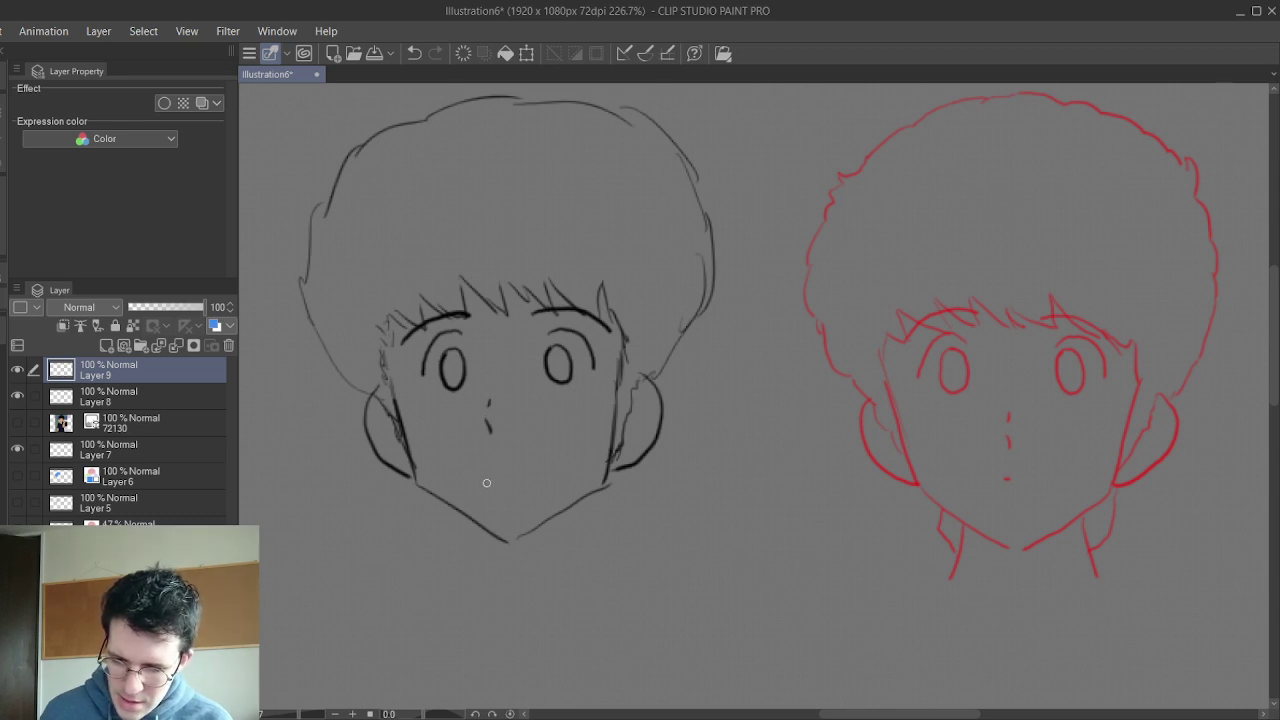
pyautogui.moveTo(493, 467); pyautogui.dragTo(488, 469)
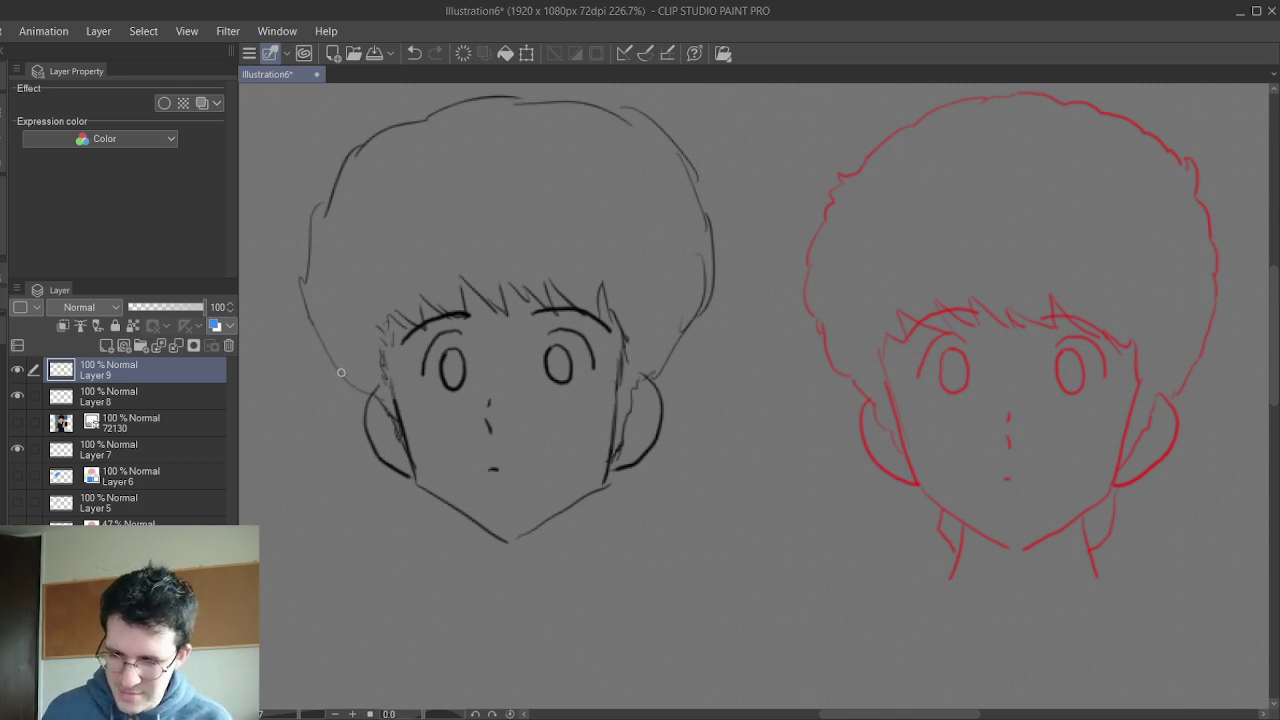
pyautogui.moveTo(312, 308)
pyautogui.mouseDown()
pyautogui.moveTo(322, 168)
pyautogui.moveTo(482, 102)
pyautogui.moveTo(560, 107)
pyautogui.moveTo(487, 88)
pyautogui.moveTo(620, 106)
pyautogui.moveTo(652, 145)
pyautogui.moveTo(668, 122)
pyautogui.moveTo(691, 156)
pyautogui.moveTo(712, 280)
pyautogui.mouseUp()
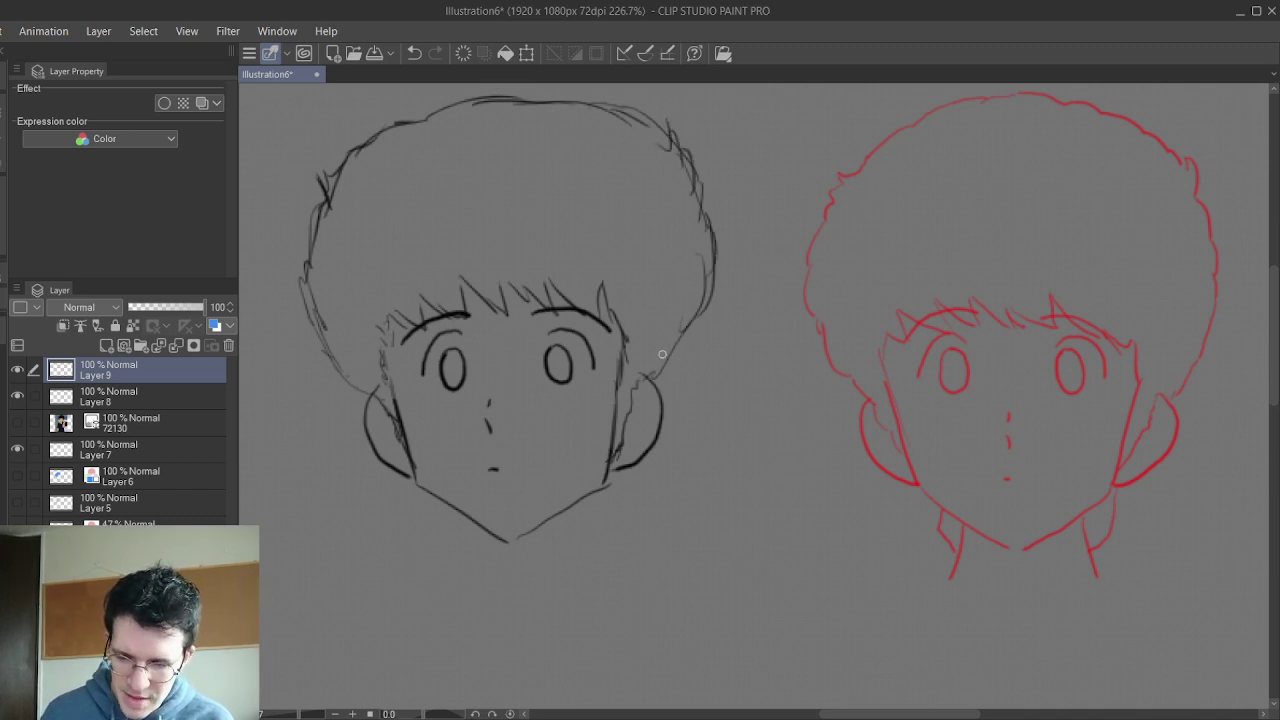
pyautogui.moveTo(660, 380); pyautogui.dragTo(703, 293)
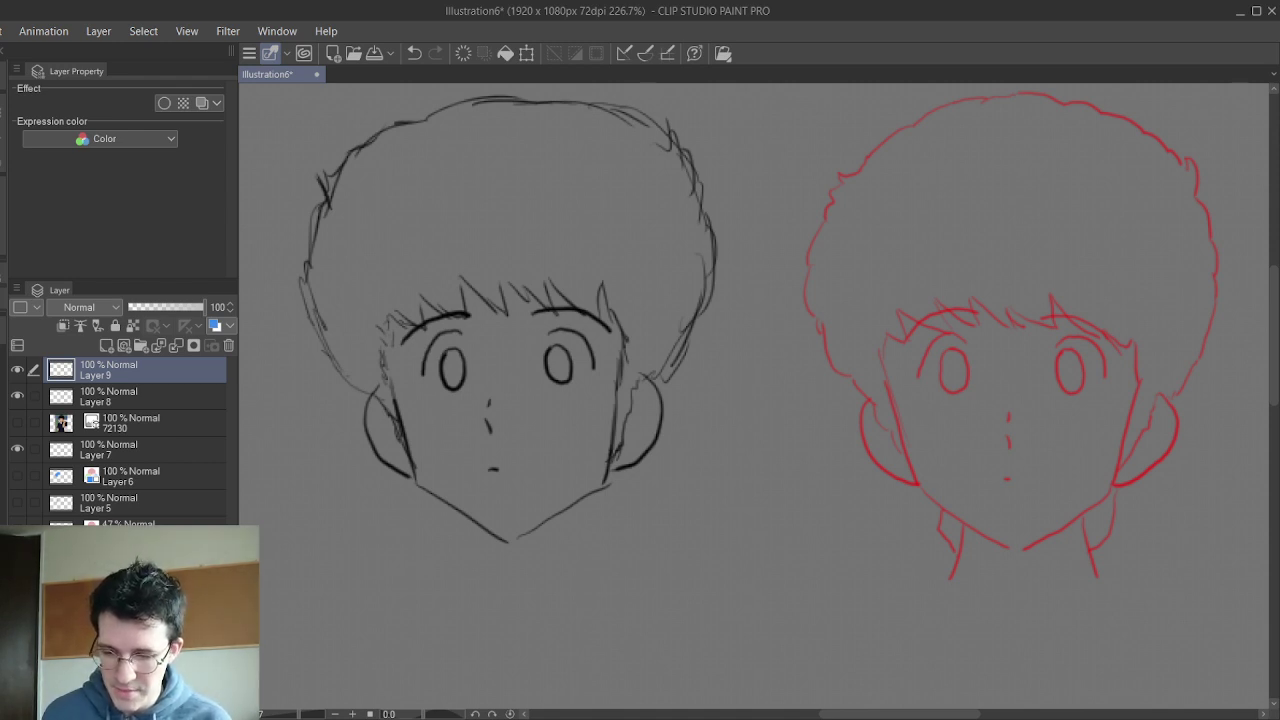
# - Draw both sides of the neck below the jaw and add small jagged hair tufts outside them
pyautogui.moveTo(442, 501); pyautogui.dragTo(439, 580)
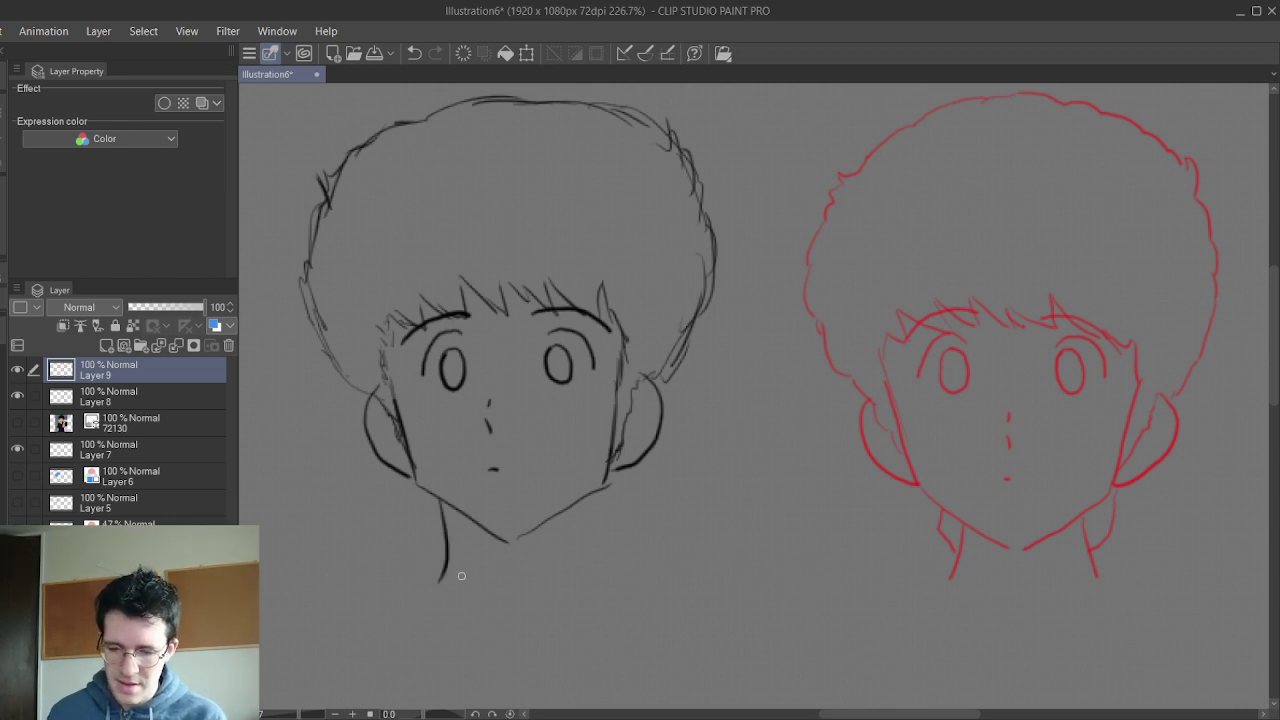
pyautogui.moveTo(583, 500); pyautogui.dragTo(588, 570)
pyautogui.moveTo(398, 488); pyautogui.dragTo(430, 530)
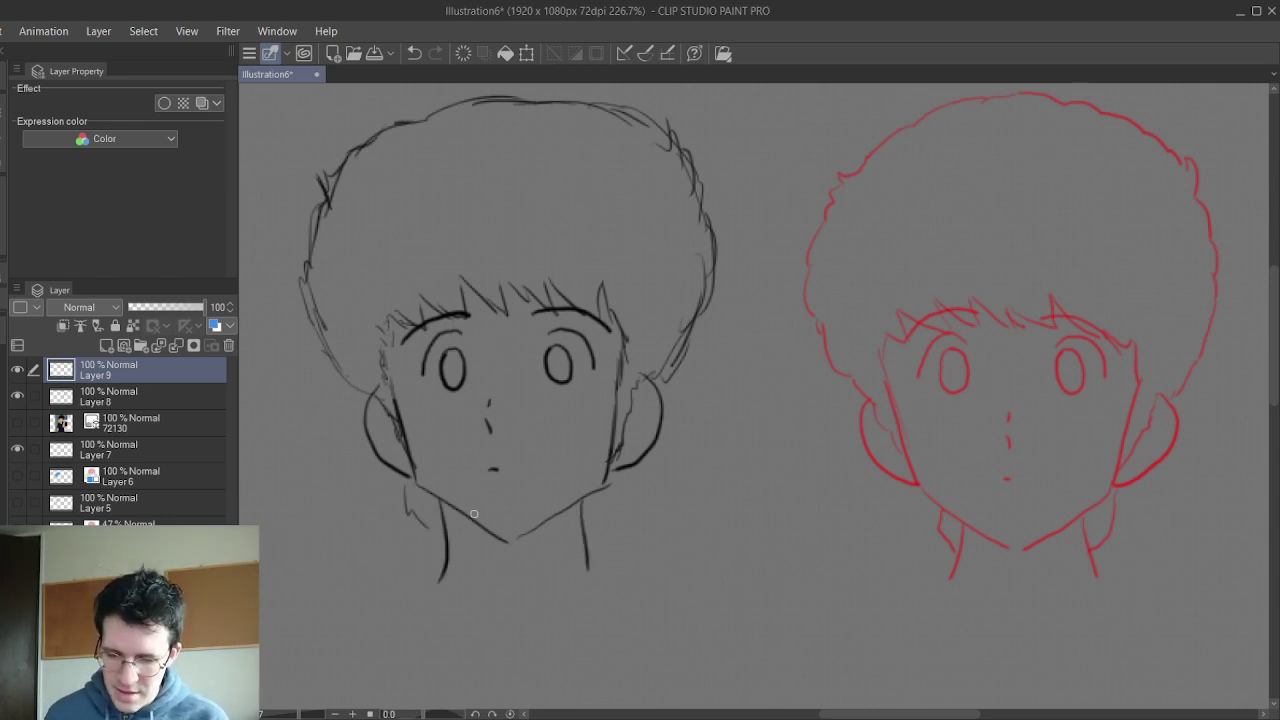
pyautogui.moveTo(606, 486); pyautogui.dragTo(586, 522)
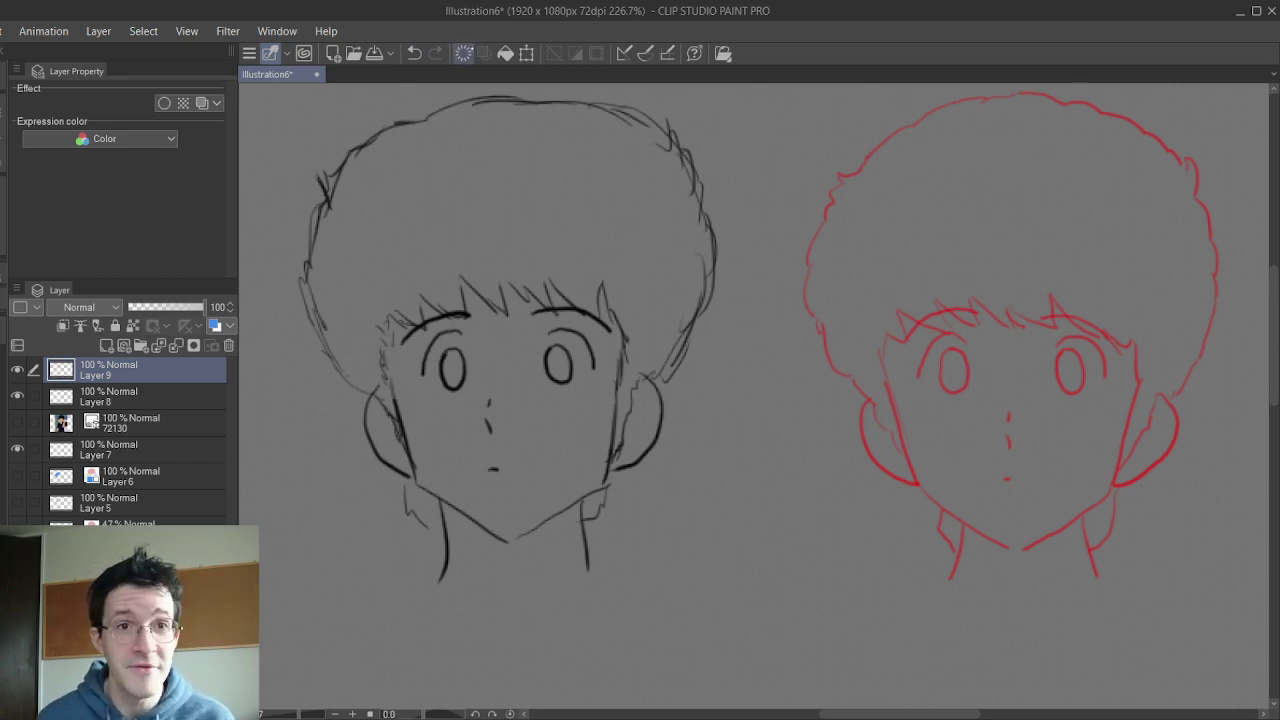
# - Undo the clearing of the head drawing, add a new layer and hide Layer 9
pyautogui.click(463, 53)
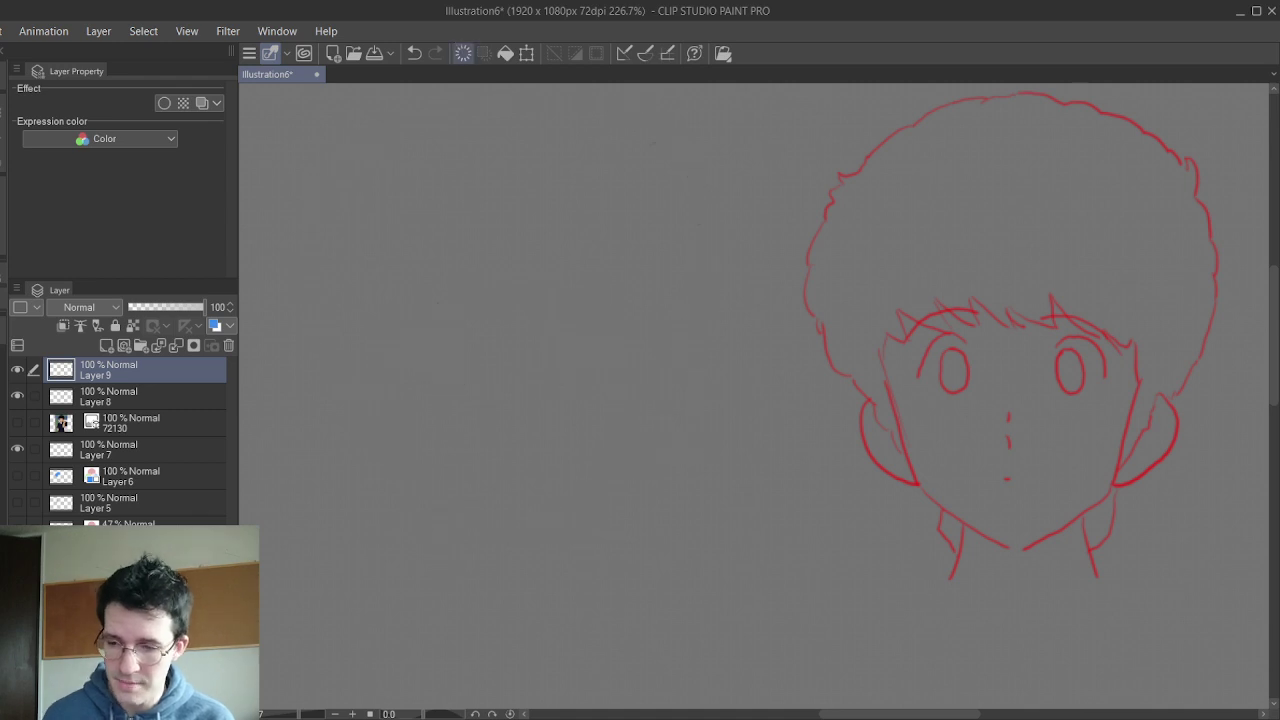
pyautogui.click(414, 53)
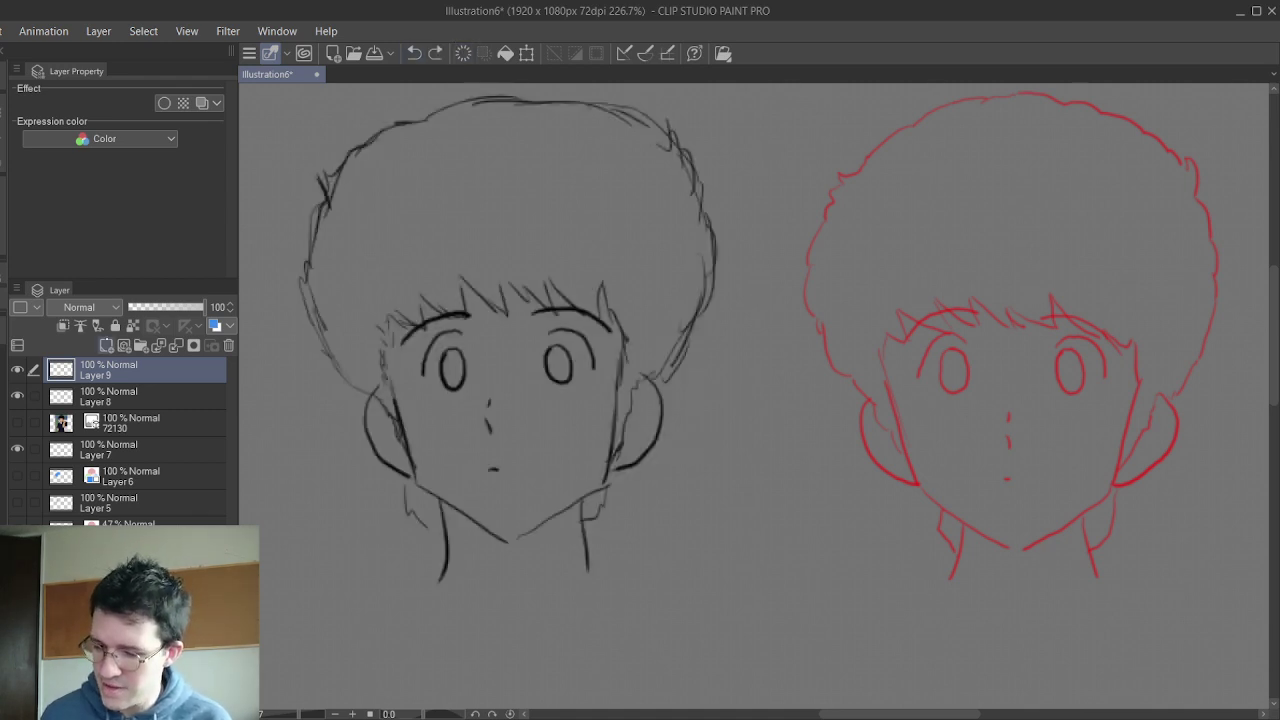
pyautogui.click(107, 345)
pyautogui.click(17, 396)
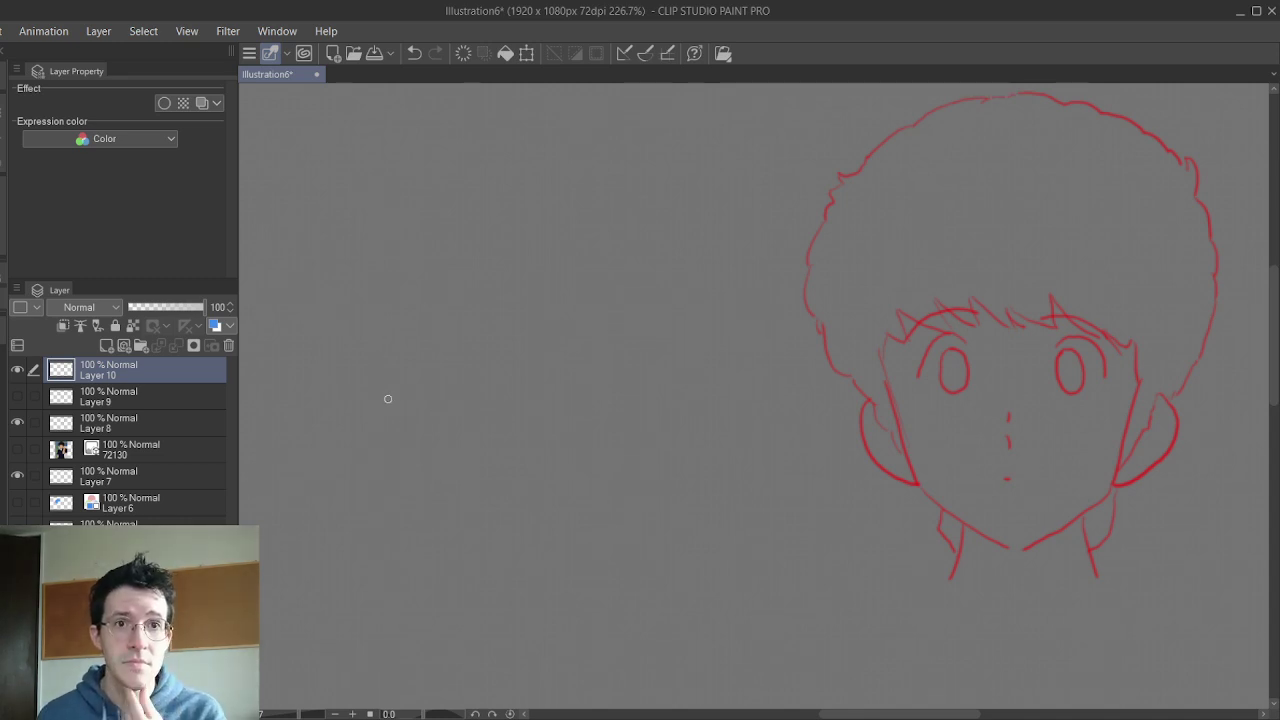
# - Draw a new face beside the red tracing with two converging cheek lines, a shallow V-shaped chin and a rounded ear on each side
pyautogui.moveTo(376, 280); pyautogui.dragTo(401, 472)
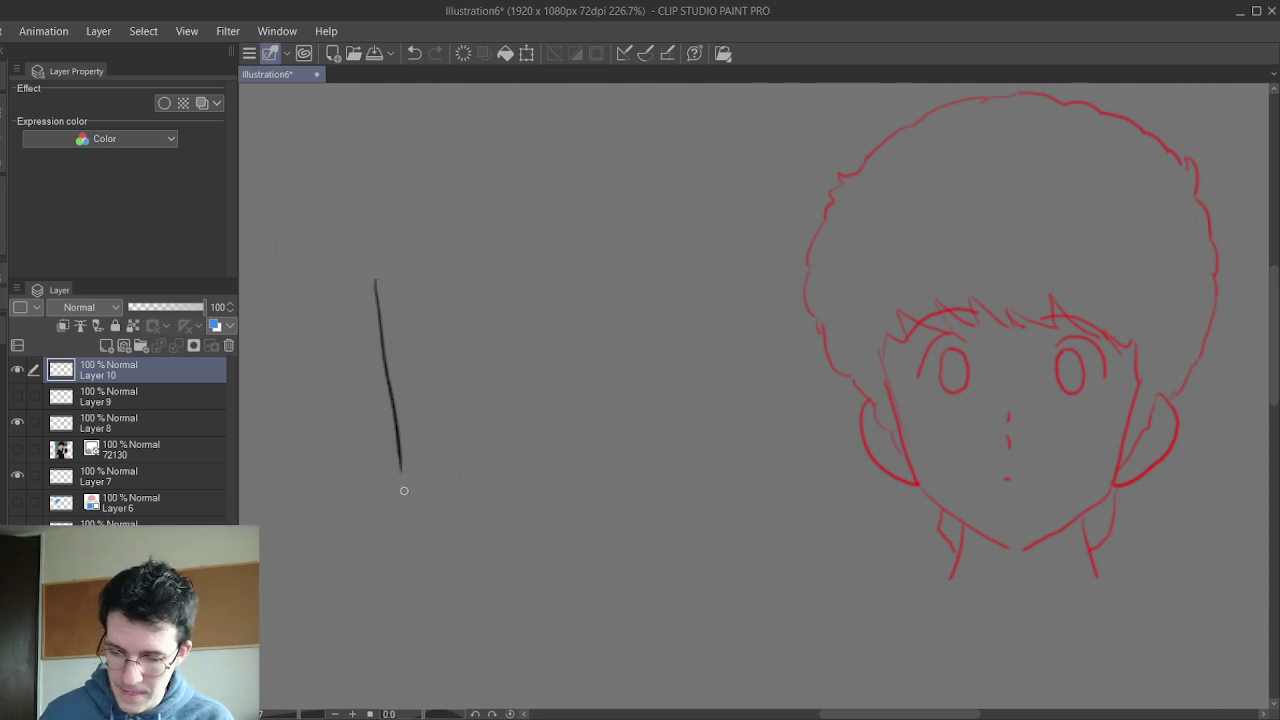
pyautogui.moveTo(641, 268); pyautogui.dragTo(618, 474)
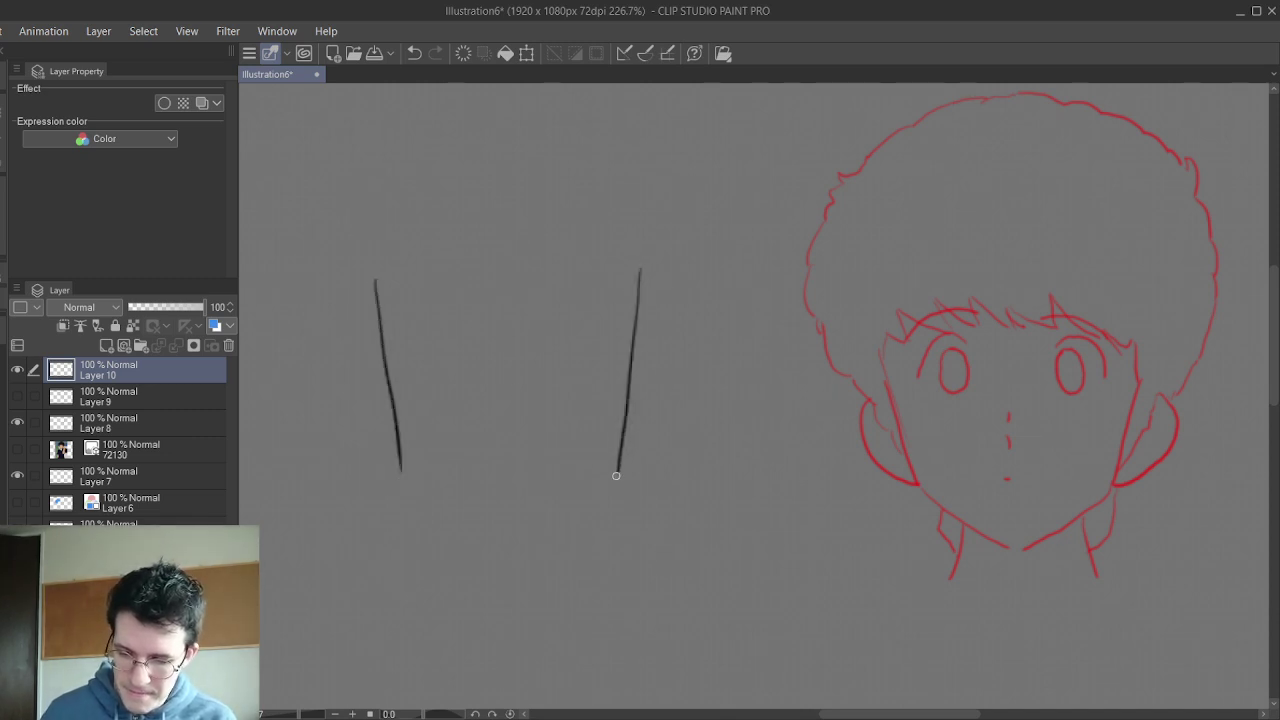
pyautogui.moveTo(403, 477)
pyautogui.mouseDown()
pyautogui.moveTo(504, 505)
pyautogui.moveTo(620, 470)
pyautogui.mouseUp()
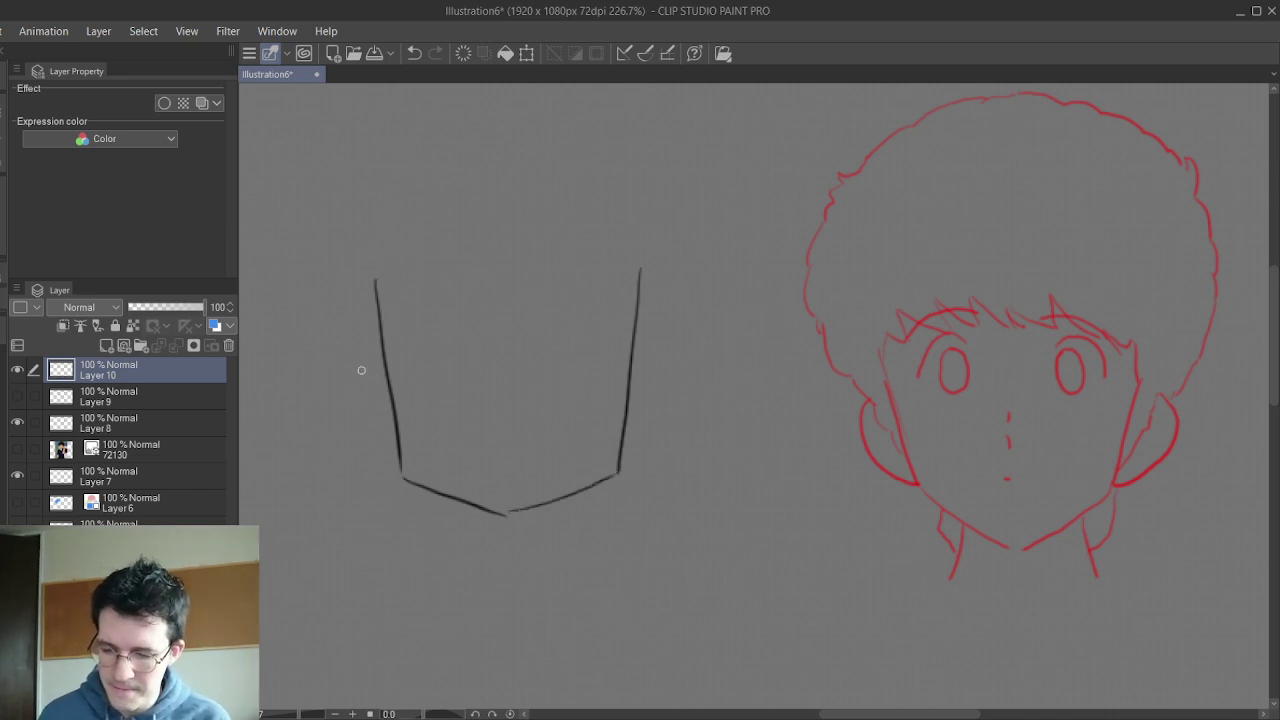
pyautogui.moveTo(378, 351)
pyautogui.mouseDown()
pyautogui.moveTo(352, 394)
pyautogui.moveTo(393, 464)
pyautogui.mouseUp()
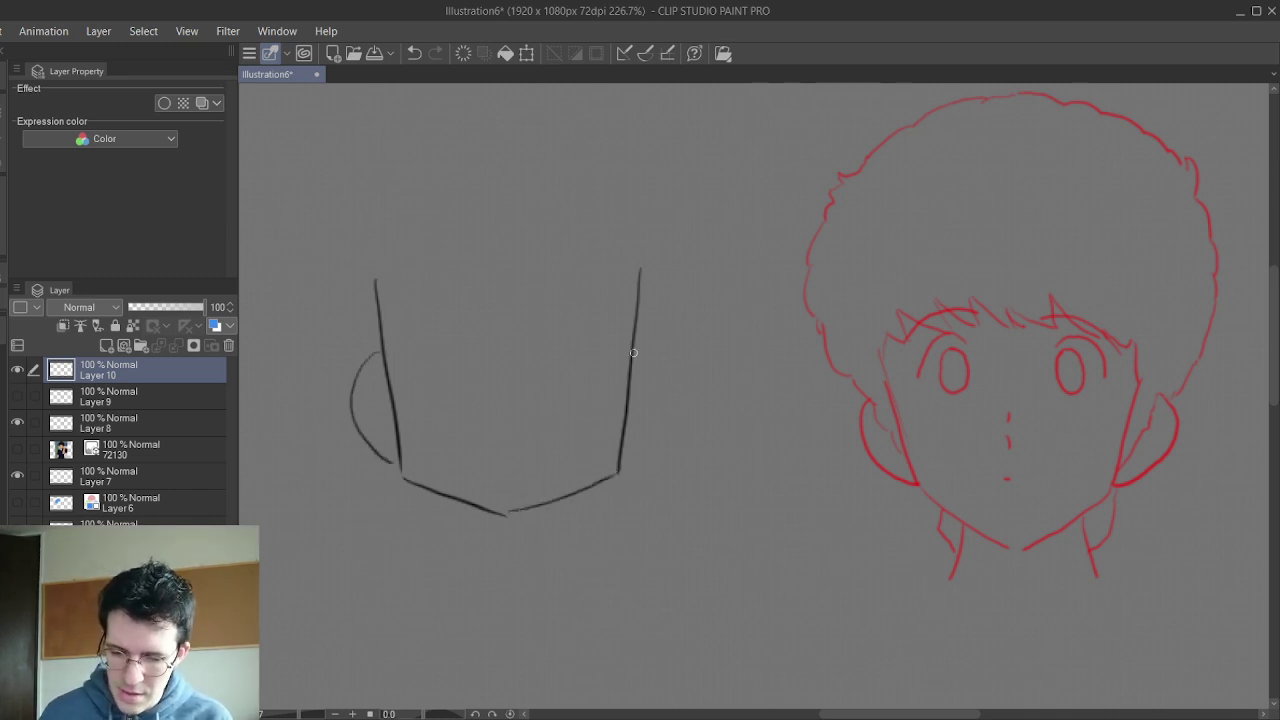
pyautogui.moveTo(633, 340)
pyautogui.mouseDown()
pyautogui.moveTo(673, 401)
pyautogui.moveTo(628, 458)
pyautogui.mouseUp()
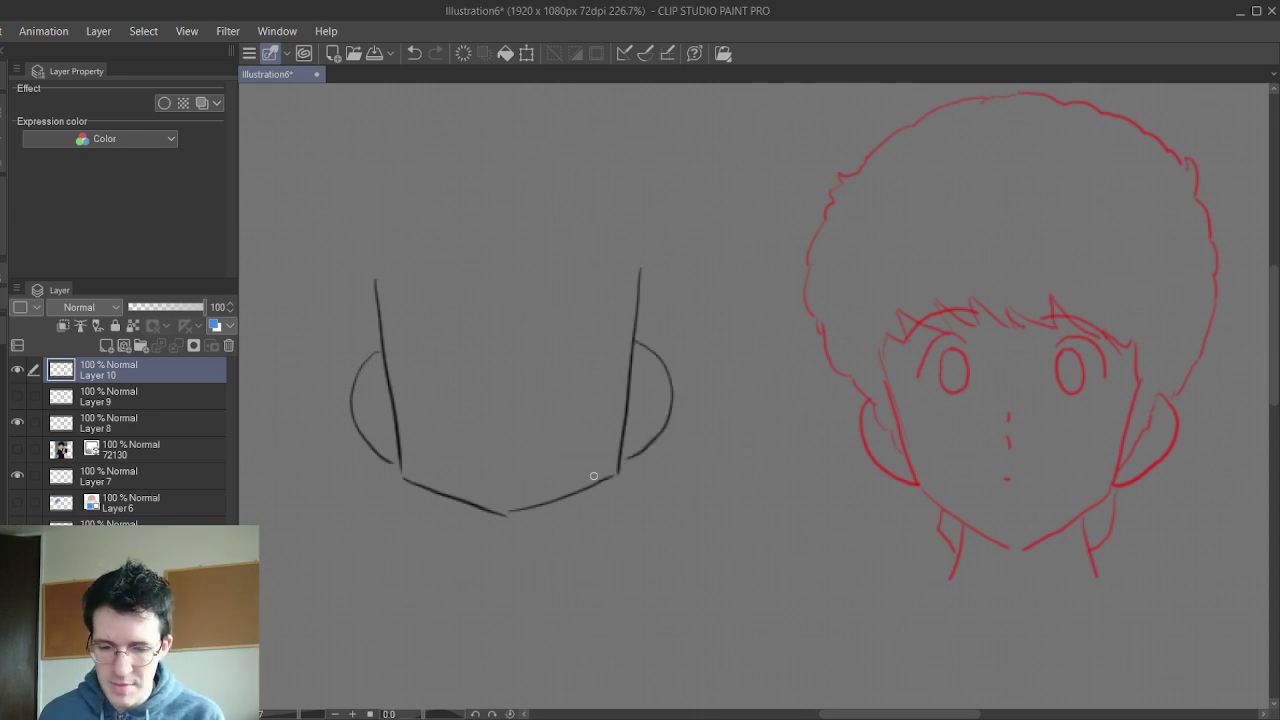
# - Outline the hair from ear to ear with overlapping strokes that meet in a crossed point above the head
pyautogui.moveTo(379, 341)
pyautogui.mouseDown()
pyautogui.moveTo(357, 260)
pyautogui.moveTo(376, 210)
pyautogui.moveTo(425, 158)
pyautogui.mouseUp()
pyautogui.moveTo(410, 180); pyautogui.dragTo(518, 107)
pyautogui.moveTo(510, 130); pyautogui.dragTo(543, 105)
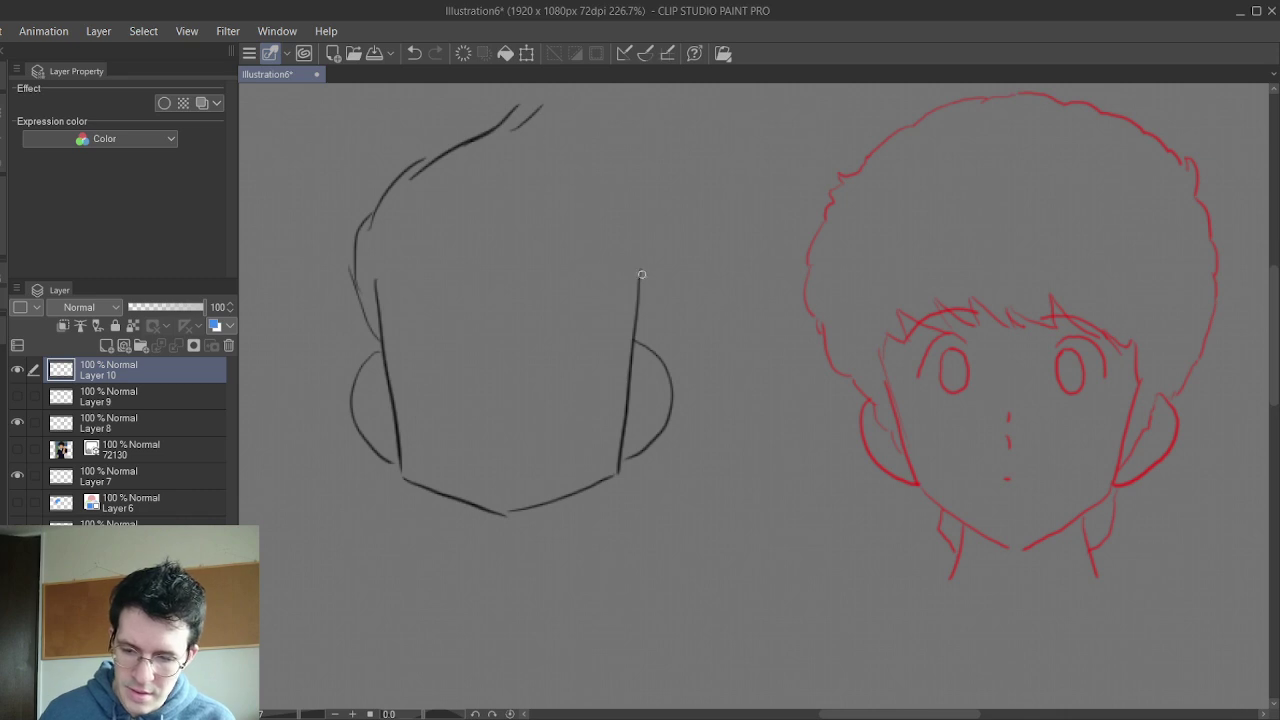
pyautogui.moveTo(642, 330)
pyautogui.mouseDown()
pyautogui.moveTo(655, 285)
pyautogui.moveTo(641, 332)
pyautogui.mouseUp()
pyautogui.moveTo(657, 262)
pyautogui.mouseDown()
pyautogui.moveTo(640, 340)
pyautogui.moveTo(653, 341)
pyautogui.moveTo(669, 233)
pyautogui.moveTo(668, 259)
pyautogui.moveTo(654, 218)
pyautogui.moveTo(510, 122)
pyautogui.mouseUp()
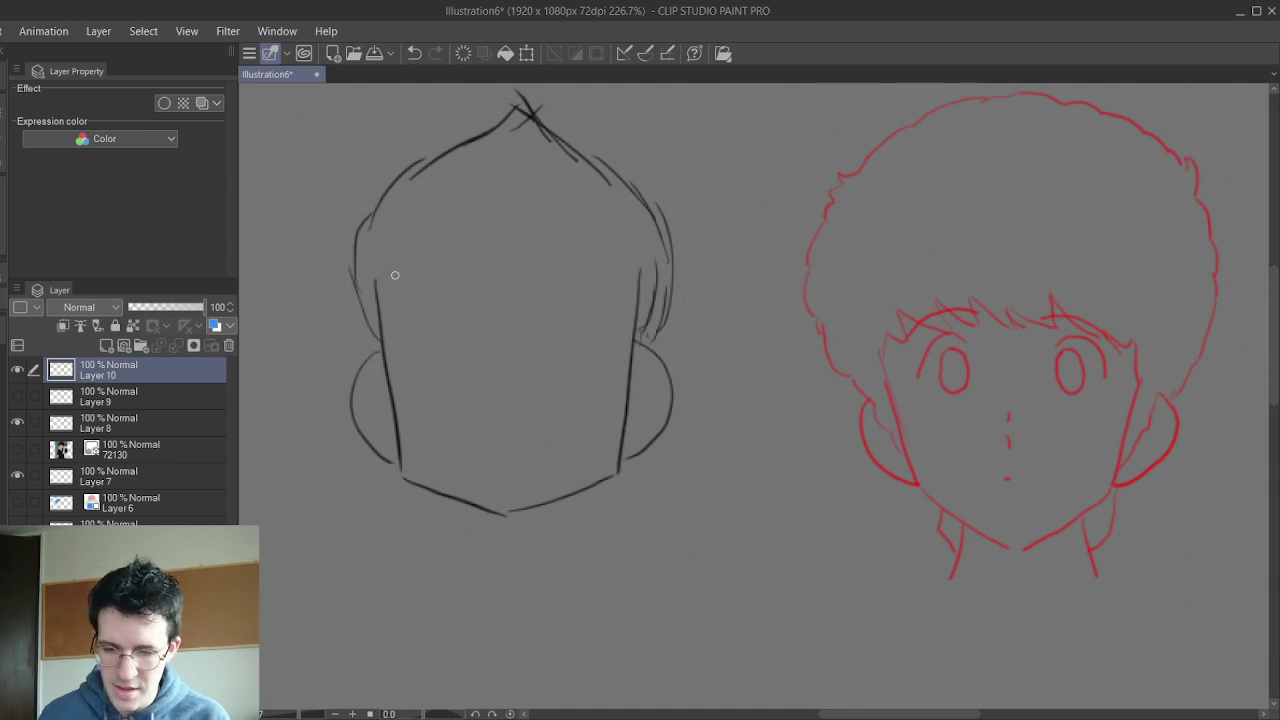
# - Erase the upper ends of both cheek lines, sketch the sideburns beside the ears and reselect Layer 10
pyautogui.moveTo(380, 286)
pyautogui.mouseDown()
pyautogui.moveTo(385, 327)
pyautogui.moveTo(370, 337)
pyautogui.moveTo(392, 402)
pyautogui.mouseUp()
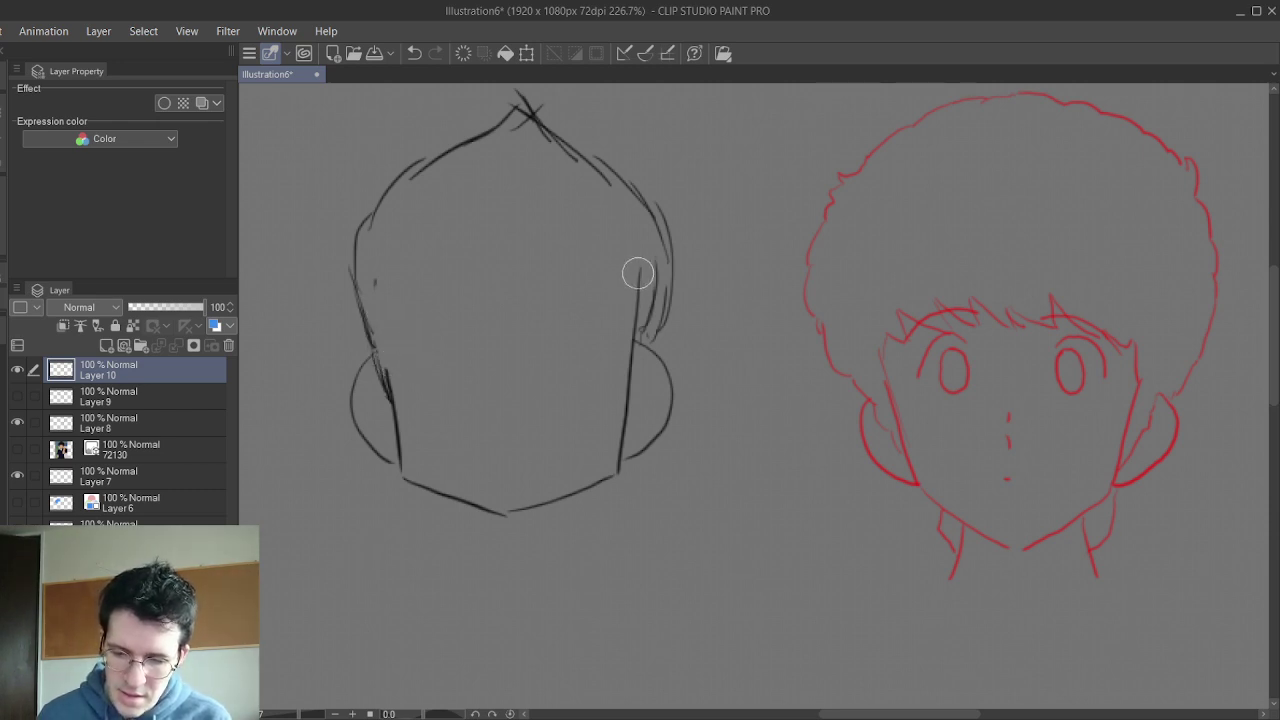
pyautogui.moveTo(637, 271)
pyautogui.mouseDown()
pyautogui.moveTo(629, 334)
pyautogui.moveTo(627, 322)
pyautogui.moveTo(642, 345)
pyautogui.moveTo(614, 380)
pyautogui.mouseUp()
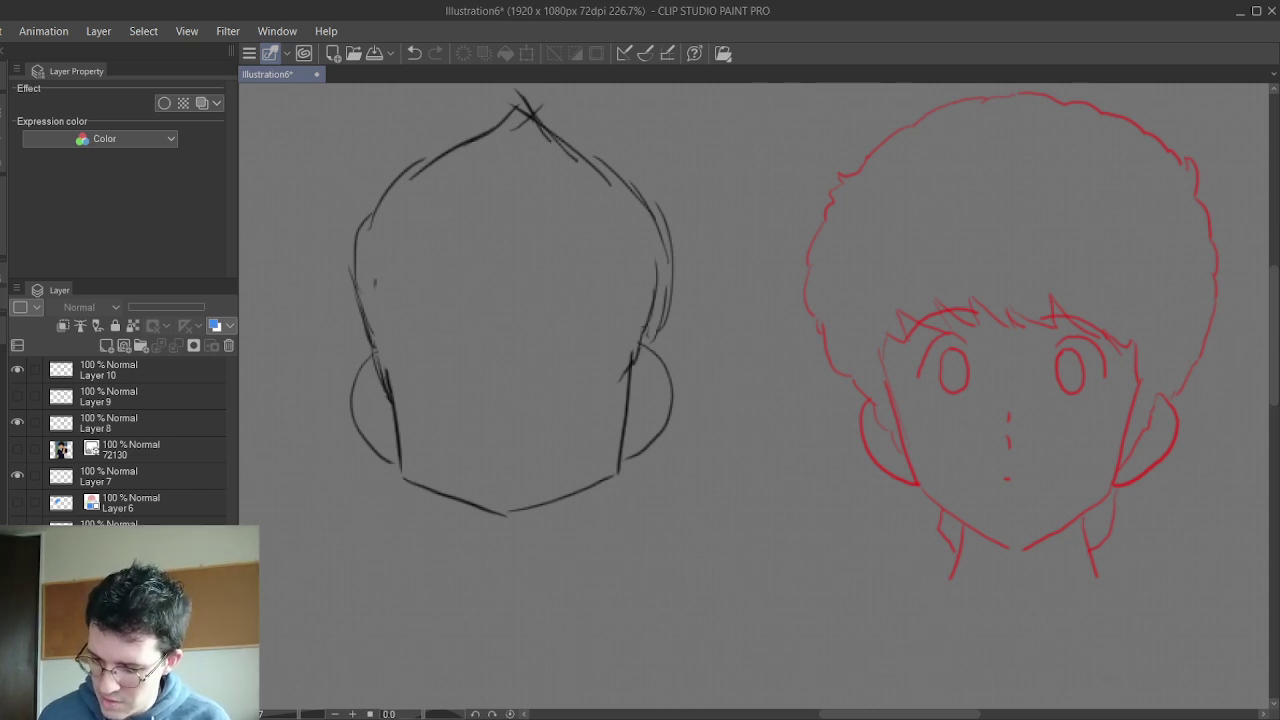
pyautogui.click(93, 377)
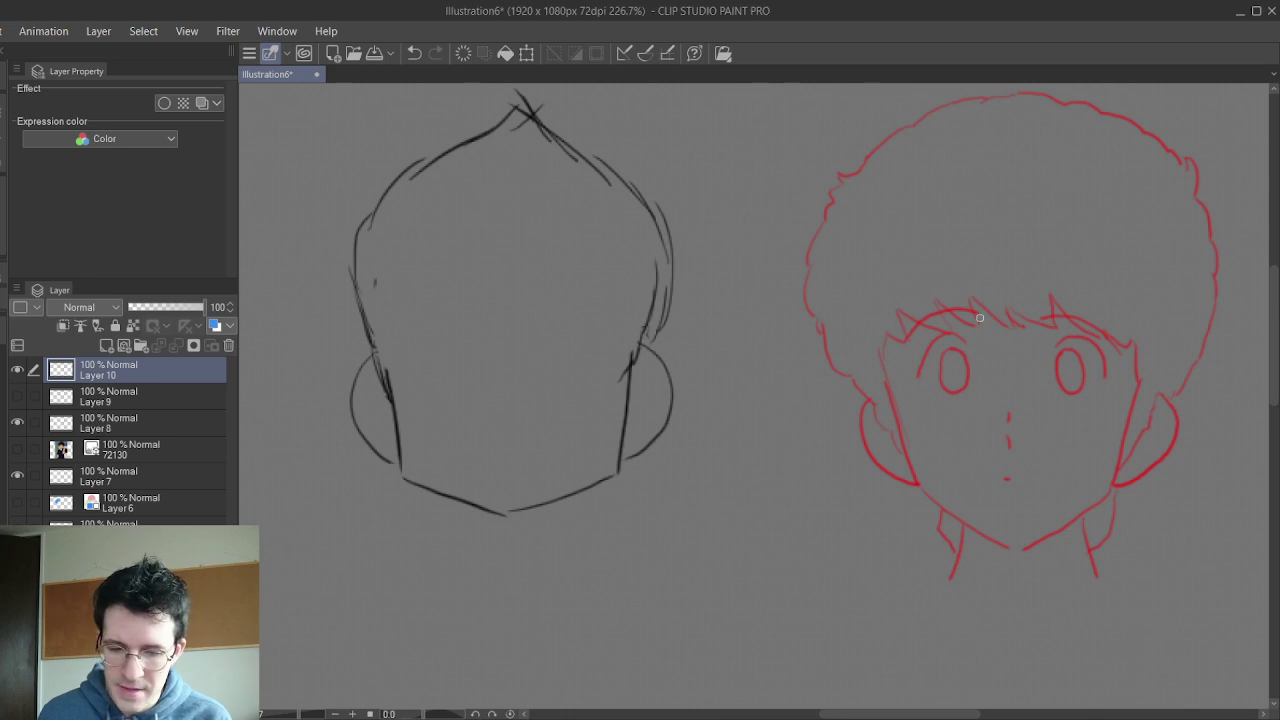
# - Add a short guide line above the red fringe and draw a high, slightly jagged hairline running down to both sideburns on the new head
pyautogui.moveTo(1008, 250); pyautogui.dragTo(1041, 251)
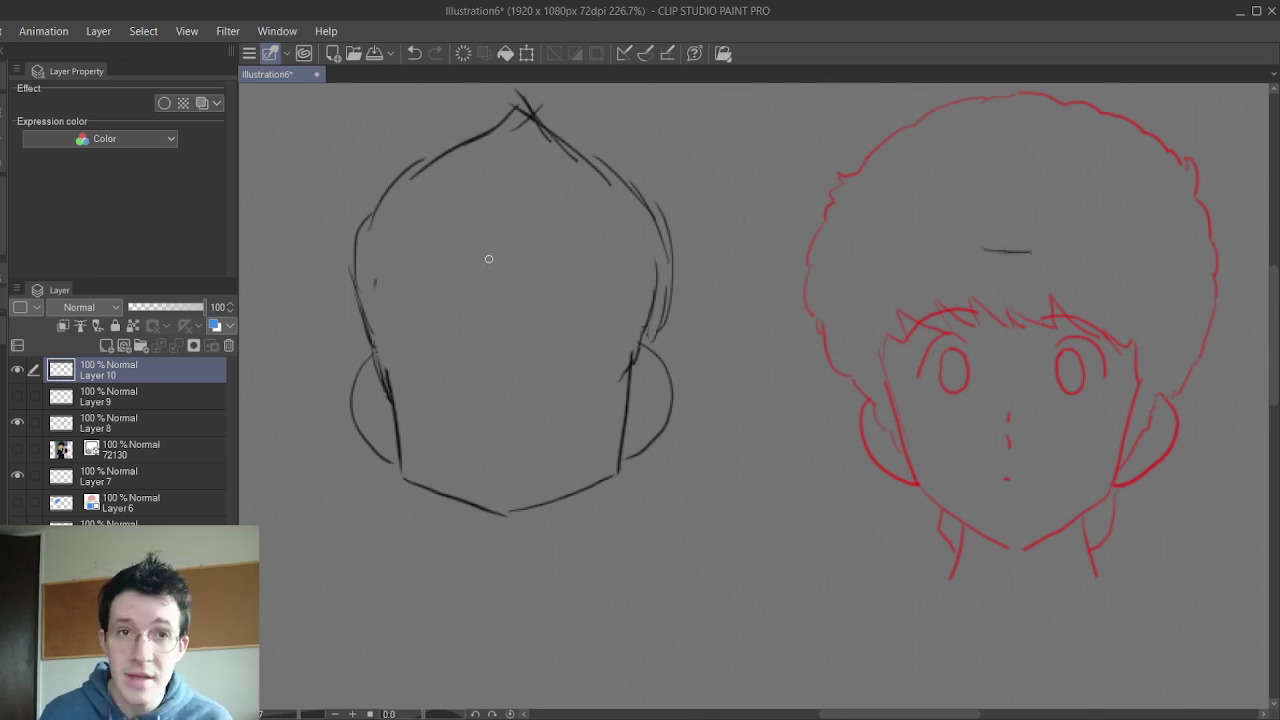
pyautogui.moveTo(491, 244); pyautogui.dragTo(591, 258)
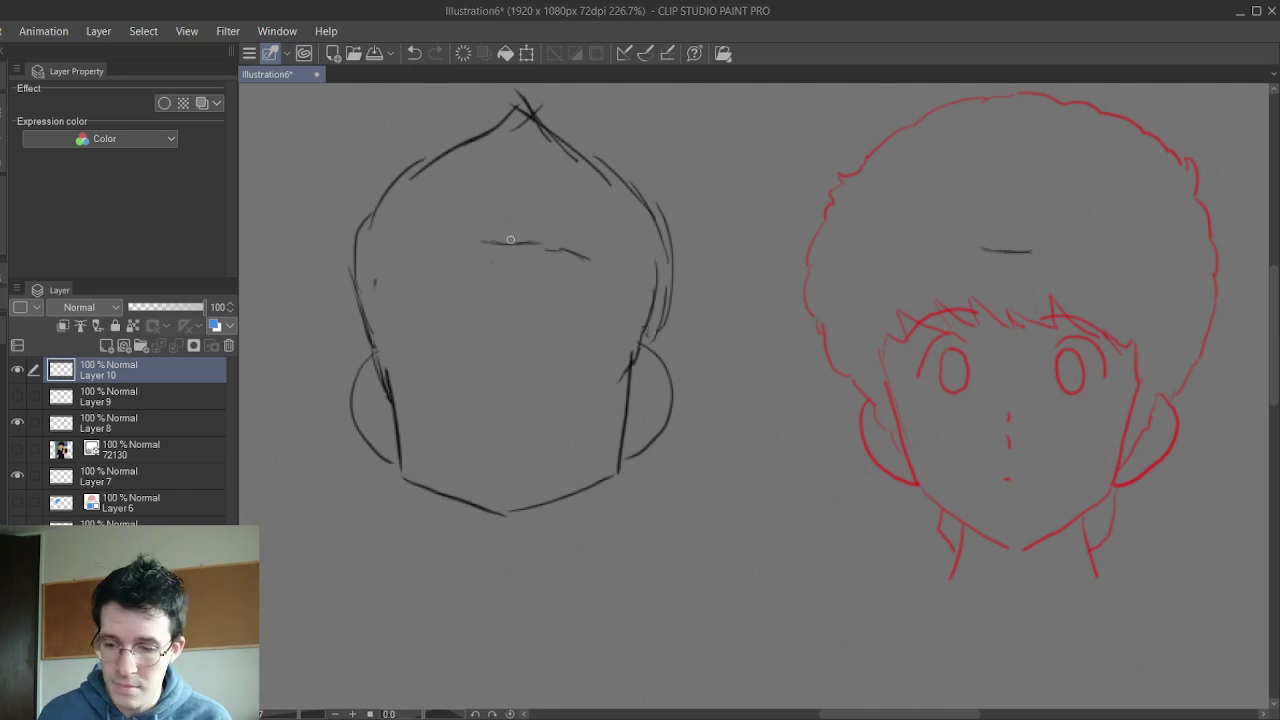
pyautogui.moveTo(503, 242)
pyautogui.mouseDown()
pyautogui.moveTo(590, 252)
pyautogui.moveTo(620, 280)
pyautogui.moveTo(612, 265)
pyautogui.moveTo(626, 365)
pyautogui.mouseUp()
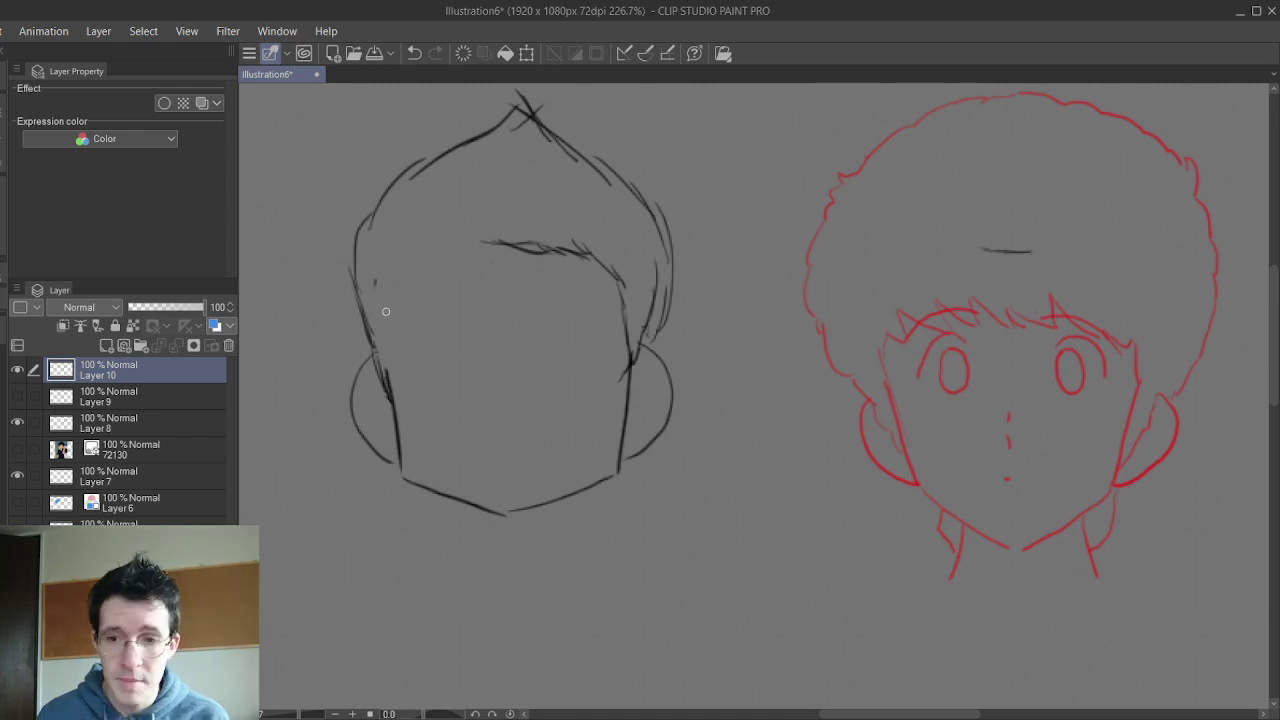
pyautogui.moveTo(388, 364)
pyautogui.mouseDown()
pyautogui.moveTo(406, 263)
pyautogui.moveTo(421, 247)
pyautogui.moveTo(472, 255)
pyautogui.moveTo(458, 244)
pyautogui.moveTo(495, 230)
pyautogui.mouseUp()
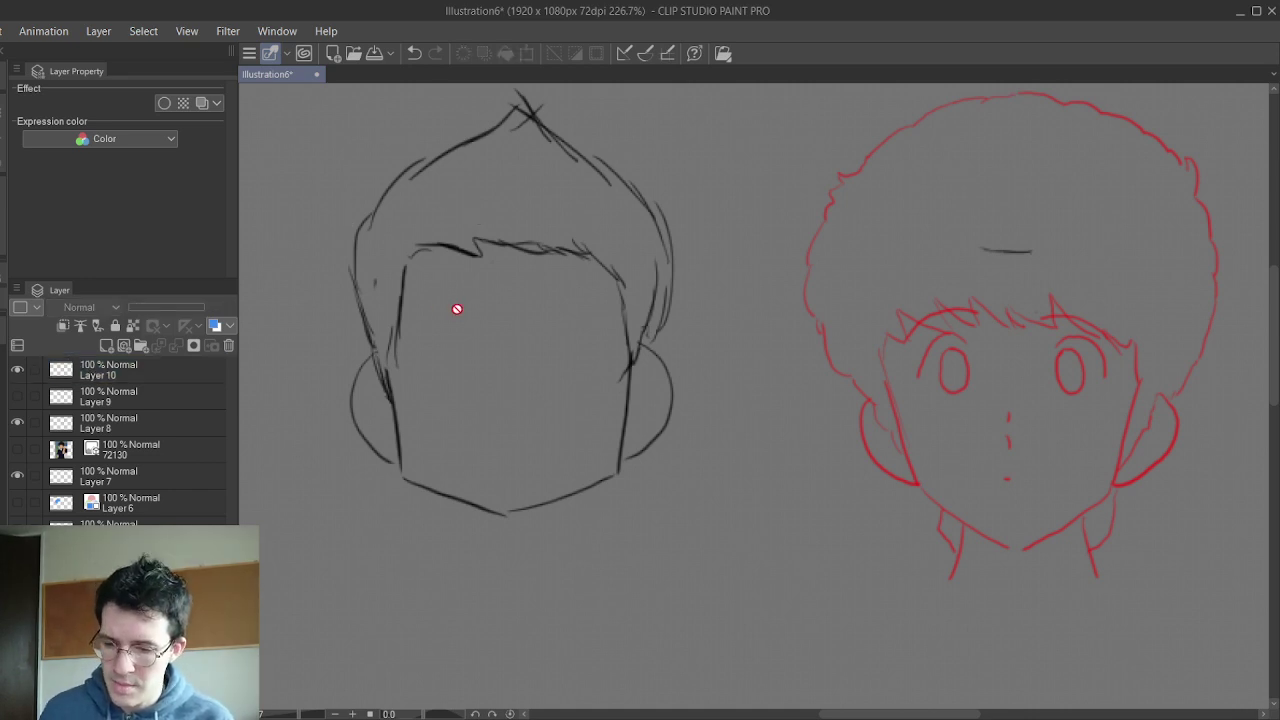
# - Reselect Layer 10 and hide the palettes to enlarge the canvas area
pyautogui.click(110, 370)
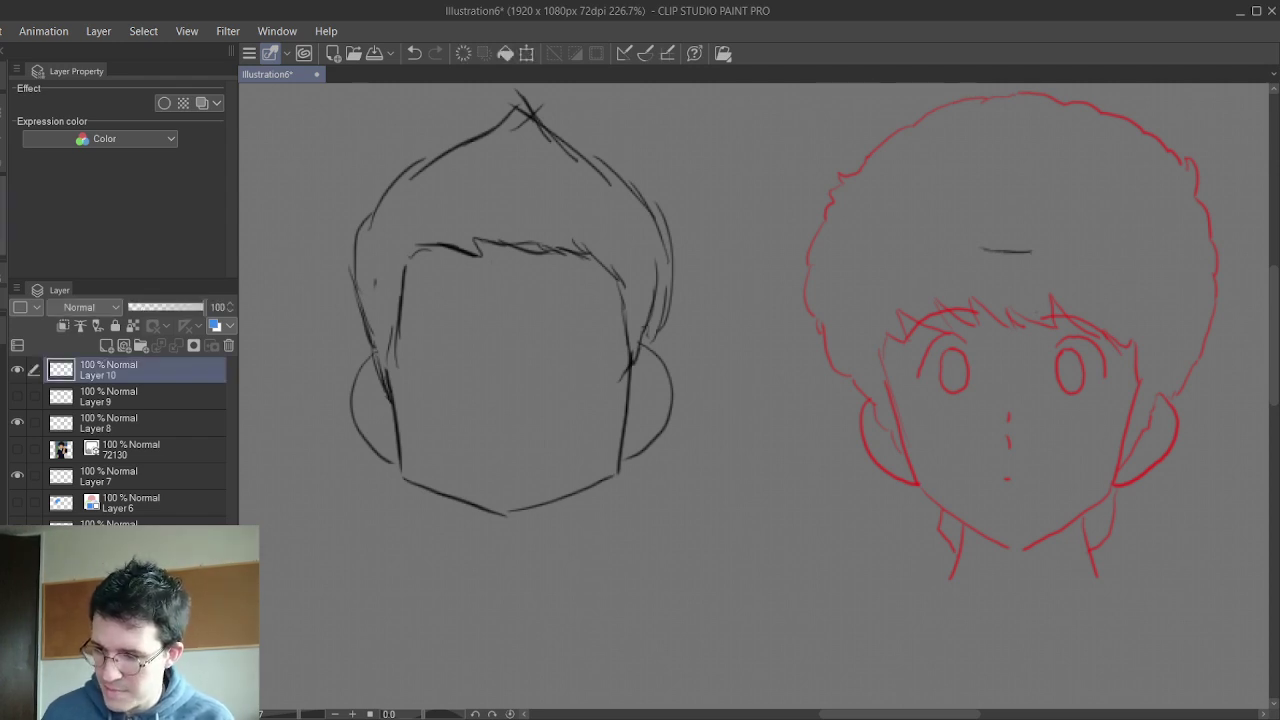
pyautogui.press('Tab')
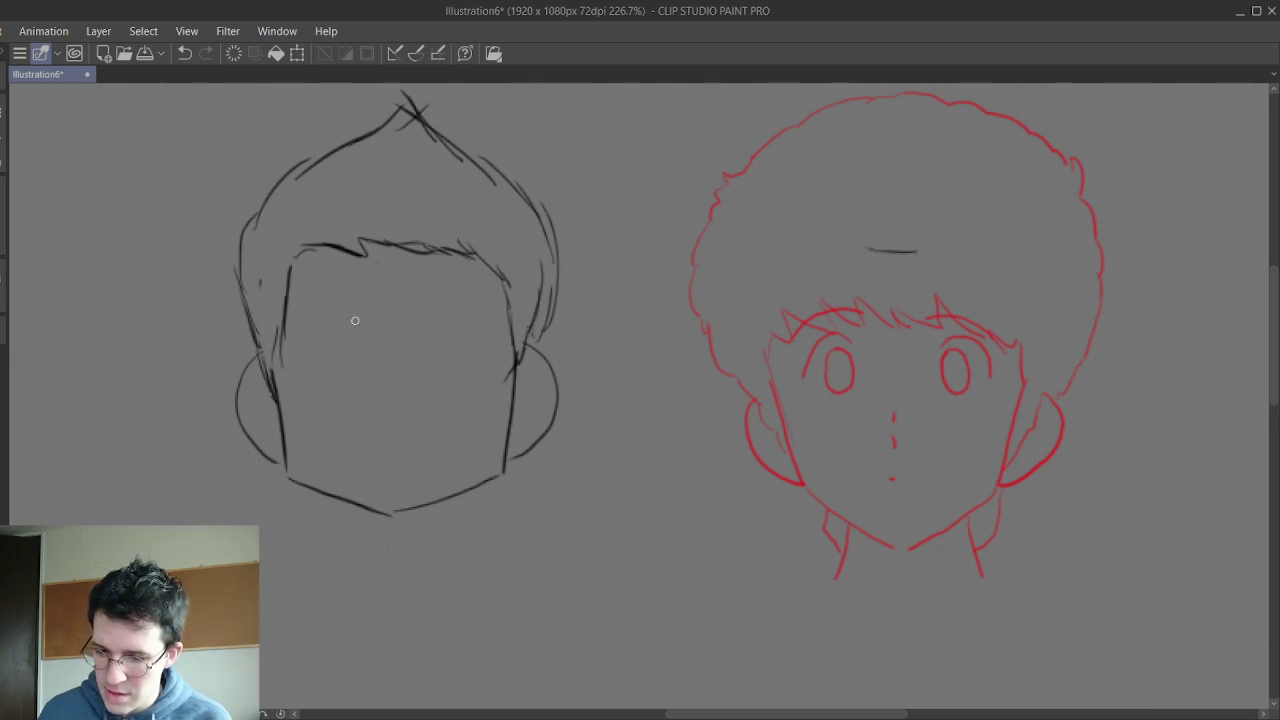
pyautogui.moveTo(355, 320)
pyautogui.mouseDown()
pyautogui.moveTo(304, 325)
pyautogui.moveTo(293, 345)
pyautogui.mouseUp()
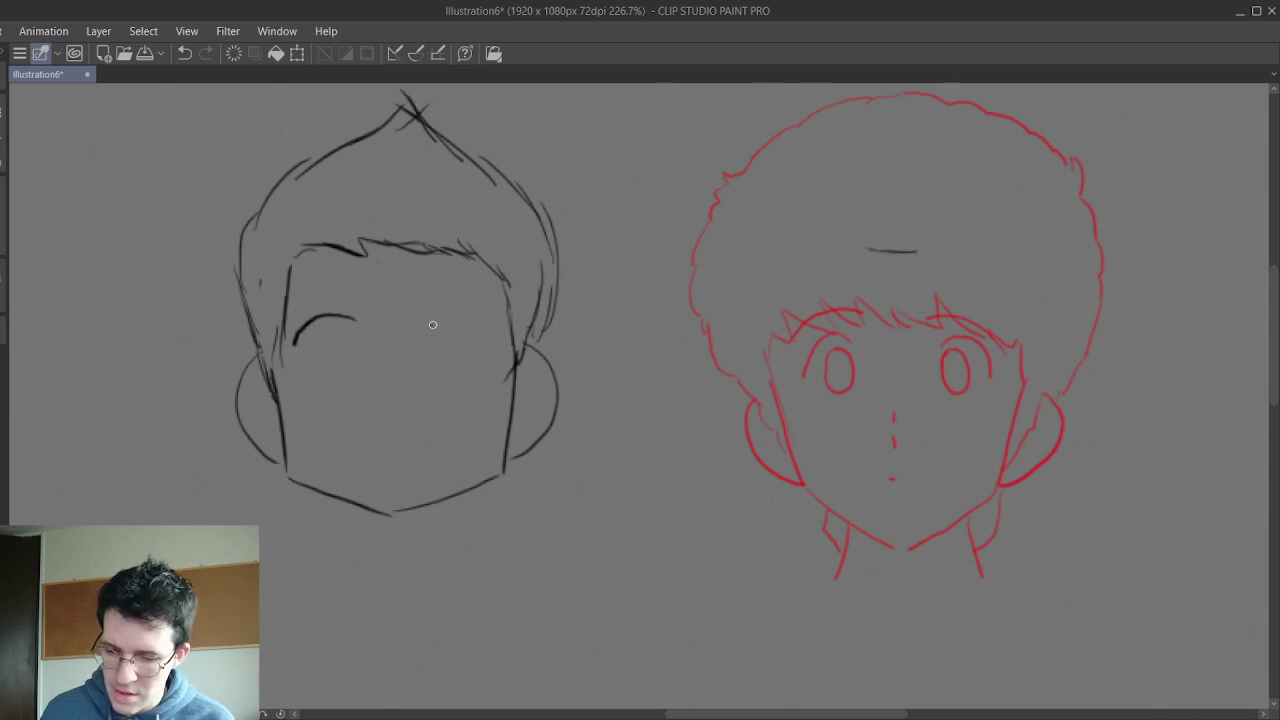
pyautogui.moveTo(433, 324)
pyautogui.mouseDown()
pyautogui.moveTo(476, 320)
pyautogui.moveTo(498, 338)
pyautogui.mouseUp()
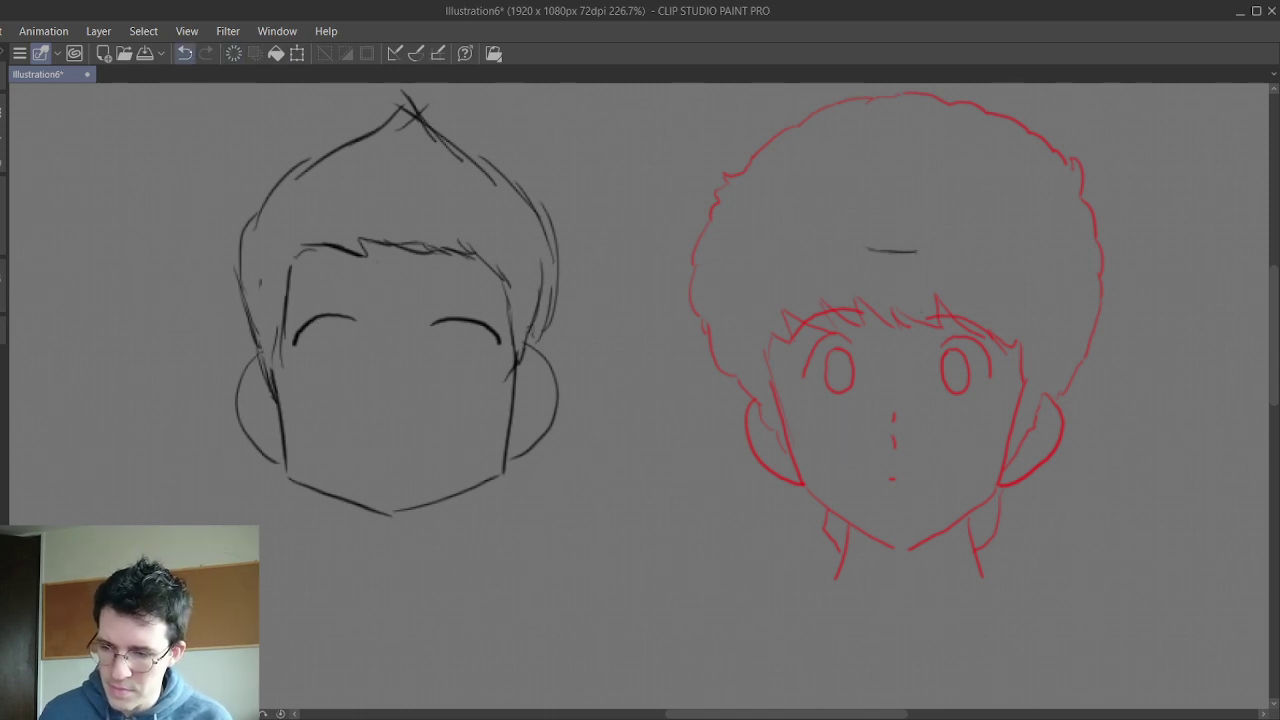
pyautogui.click(184, 53)
pyautogui.click(184, 53)
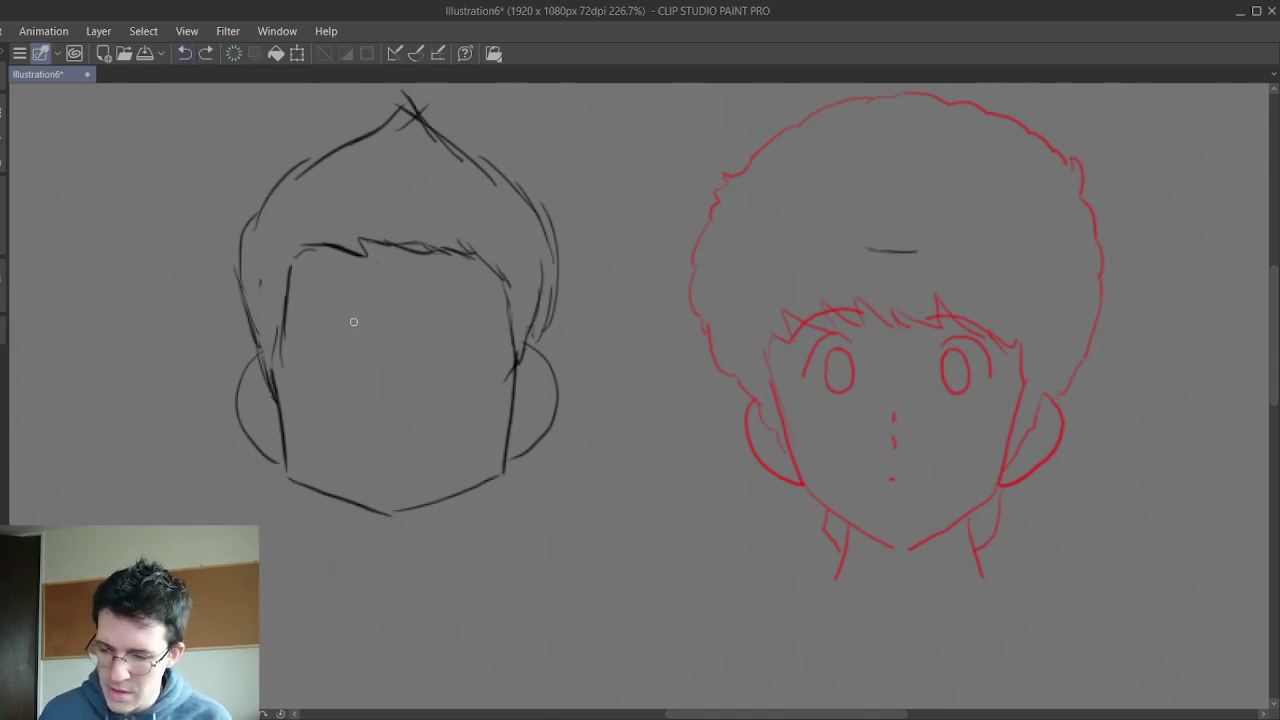
# - Draw two arched eyebrows below the hairline of the new head, redoing the right one until it balances the left
pyautogui.moveTo(357, 321)
pyautogui.mouseDown()
pyautogui.moveTo(303, 329)
pyautogui.moveTo(292, 347)
pyautogui.mouseUp()
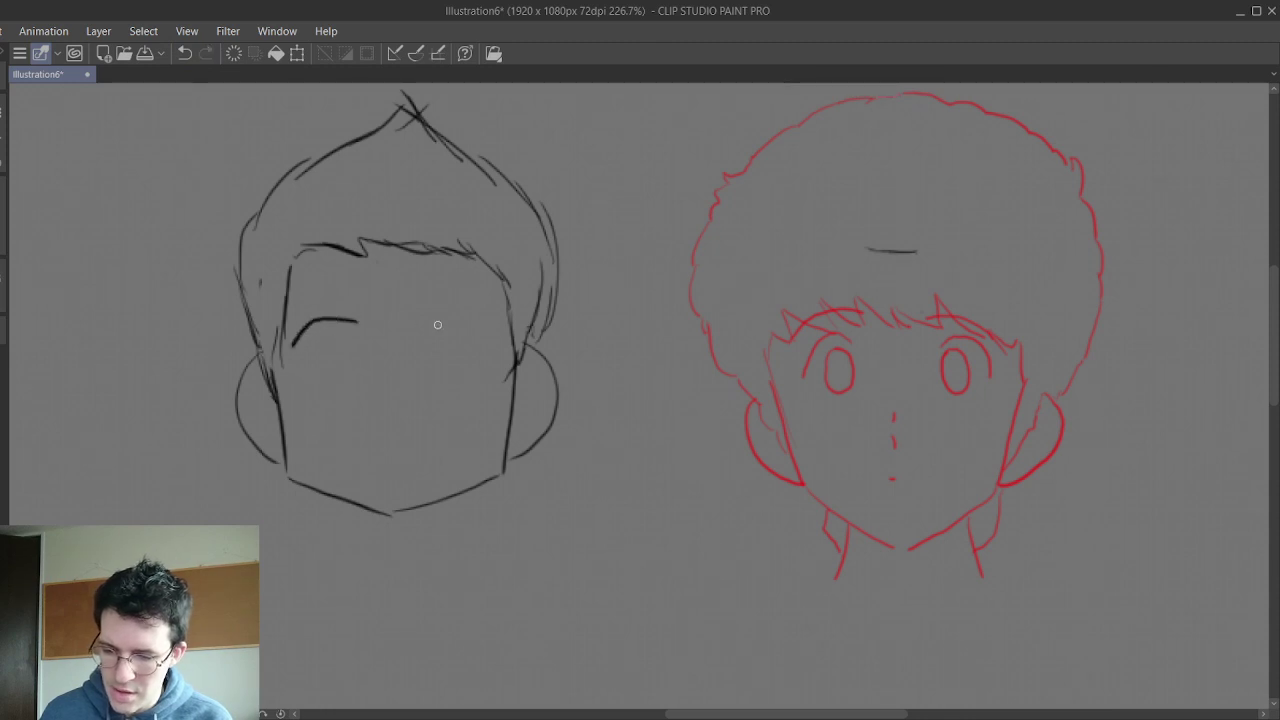
pyautogui.moveTo(434, 326)
pyautogui.mouseDown()
pyautogui.moveTo(462, 323)
pyautogui.moveTo(502, 347)
pyautogui.mouseUp()
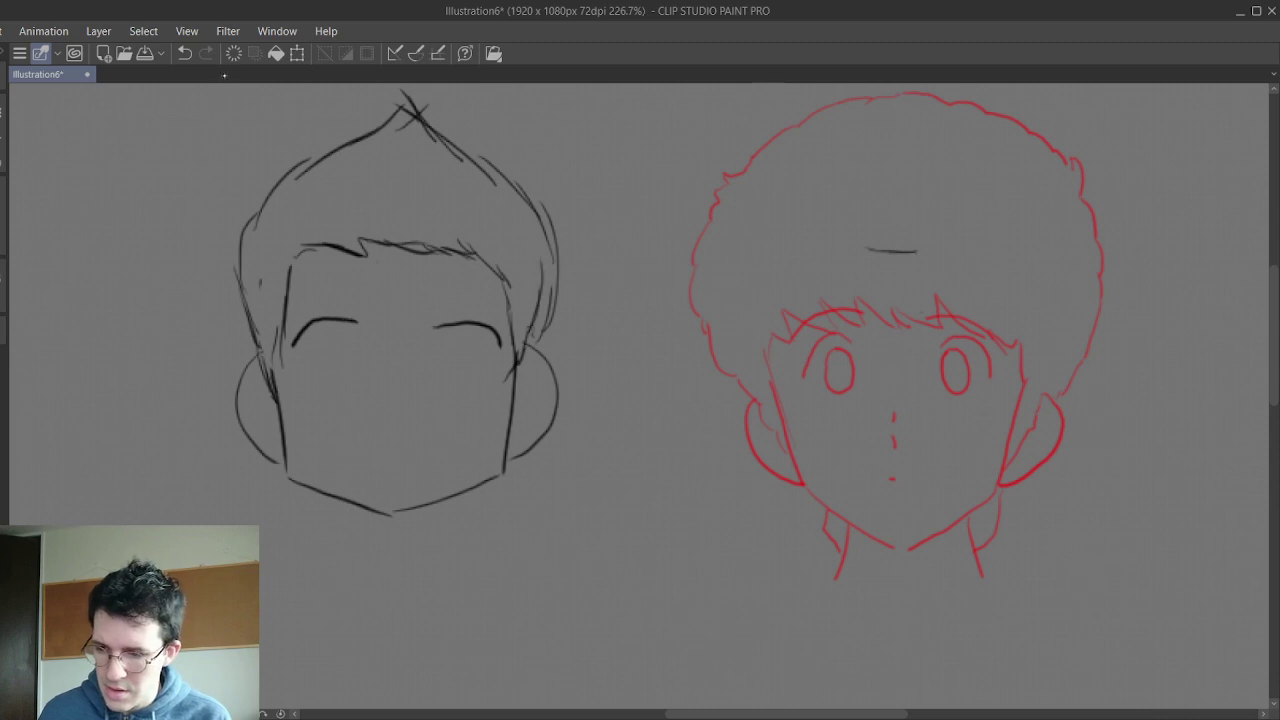
pyautogui.click(184, 53)
pyautogui.moveTo(440, 328)
pyautogui.mouseDown()
pyautogui.moveTo(474, 327)
pyautogui.moveTo(508, 356)
pyautogui.mouseUp()
pyautogui.click(184, 53)
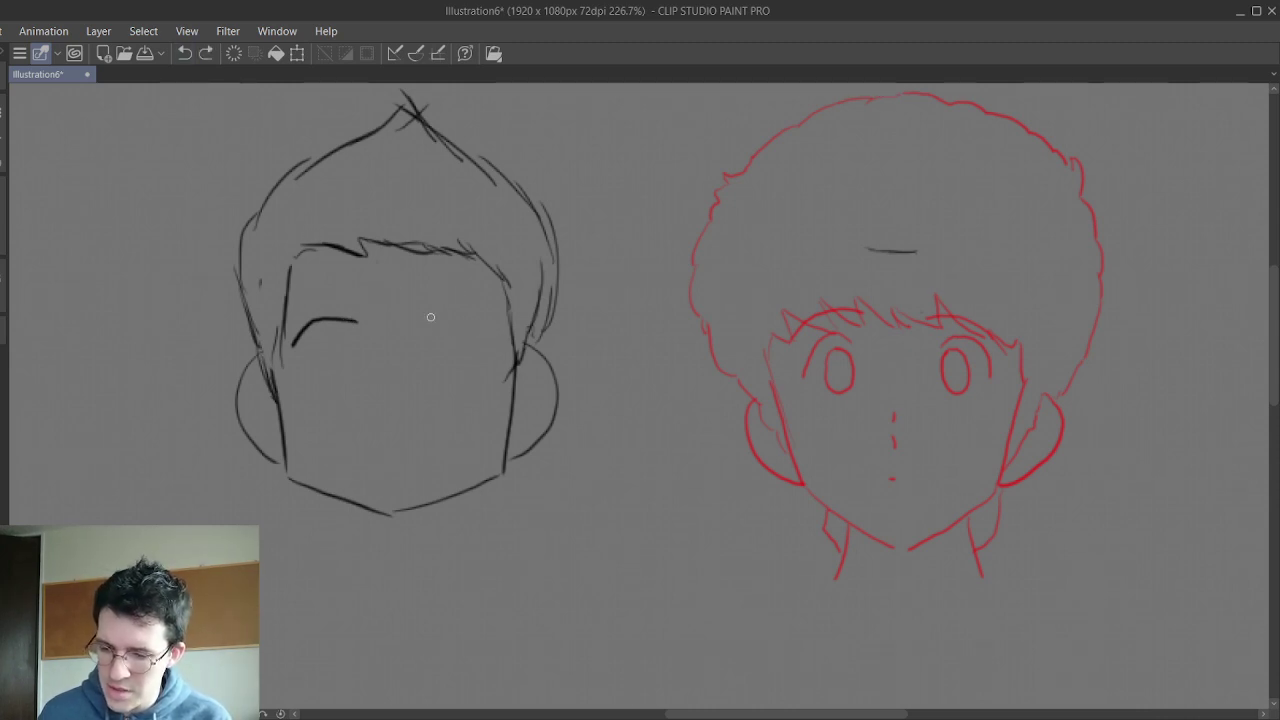
pyautogui.moveTo(438, 322)
pyautogui.mouseDown()
pyautogui.moveTo(484, 320)
pyautogui.moveTo(501, 350)
pyautogui.mouseUp()
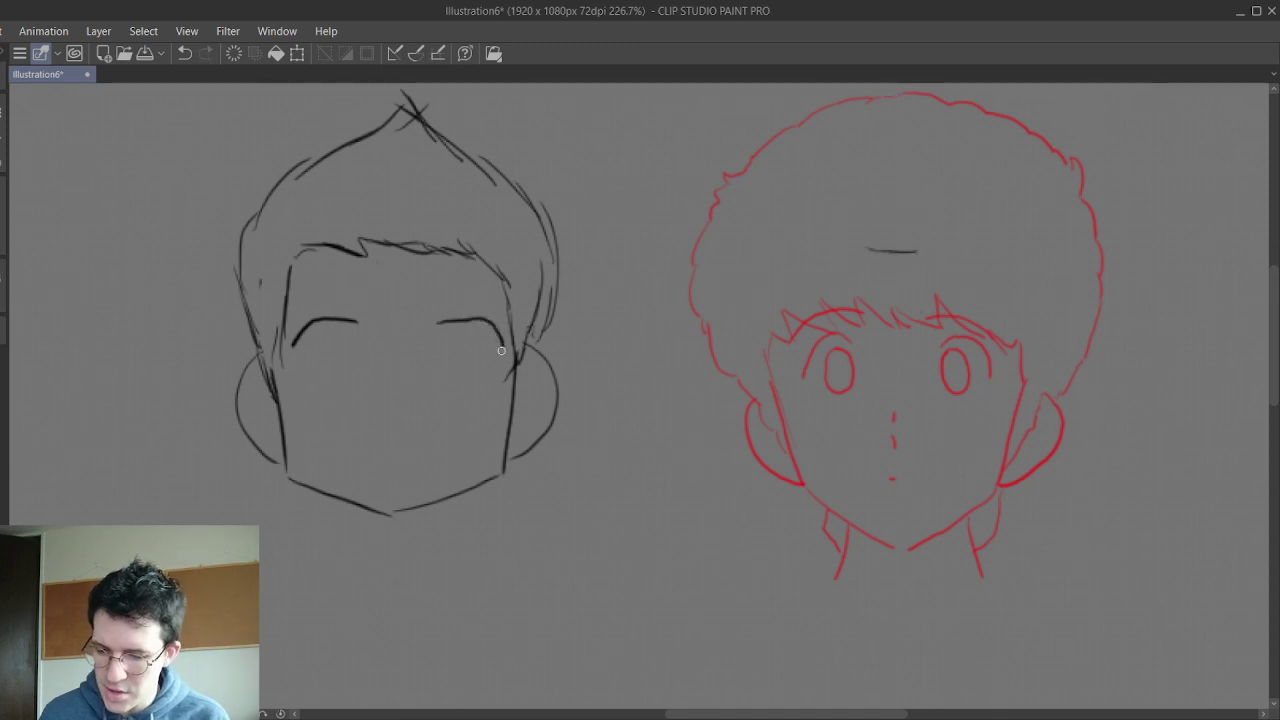
pyautogui.click(184, 53)
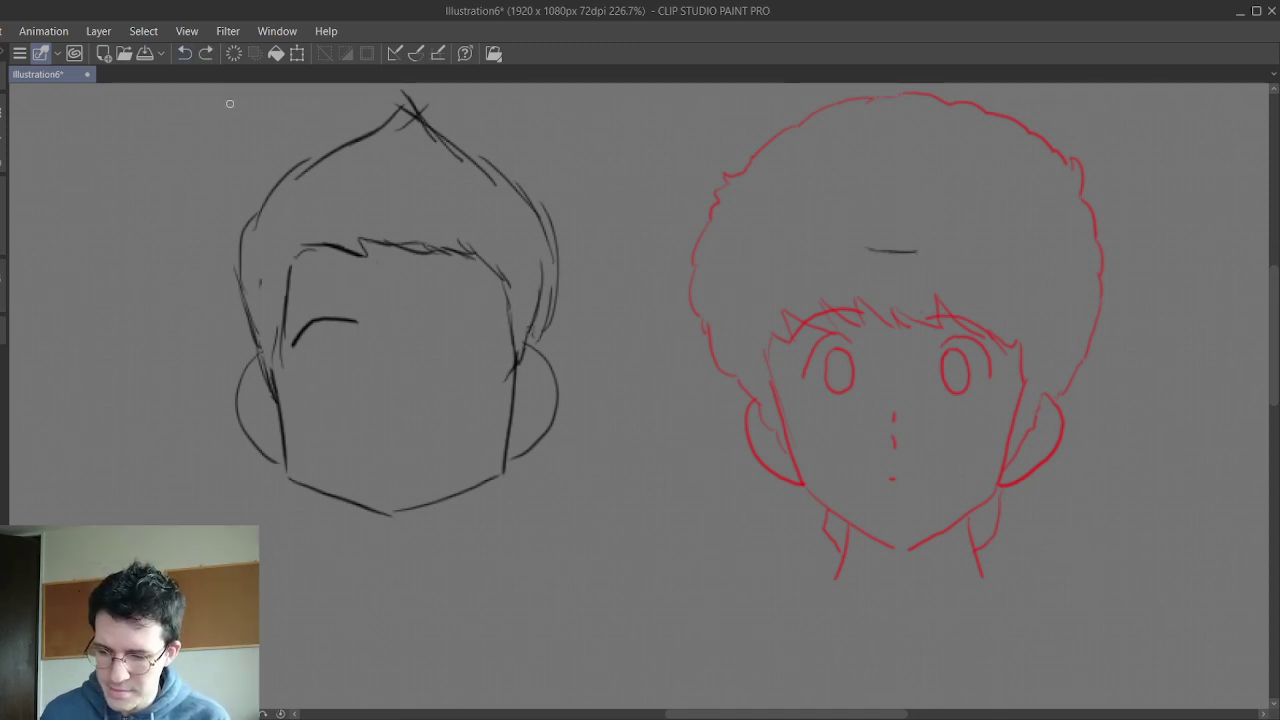
pyautogui.moveTo(442, 320)
pyautogui.mouseDown()
pyautogui.moveTo(498, 326)
pyautogui.moveTo(505, 342)
pyautogui.mouseUp()
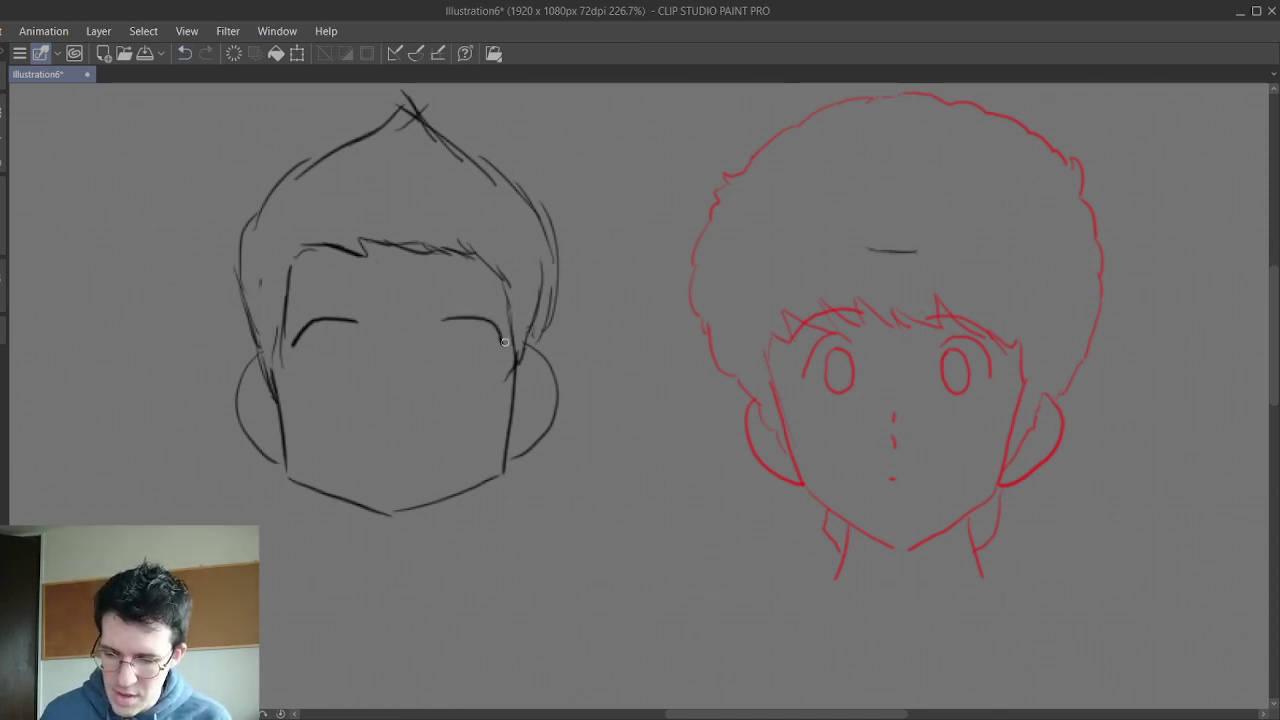
pyautogui.click(184, 53)
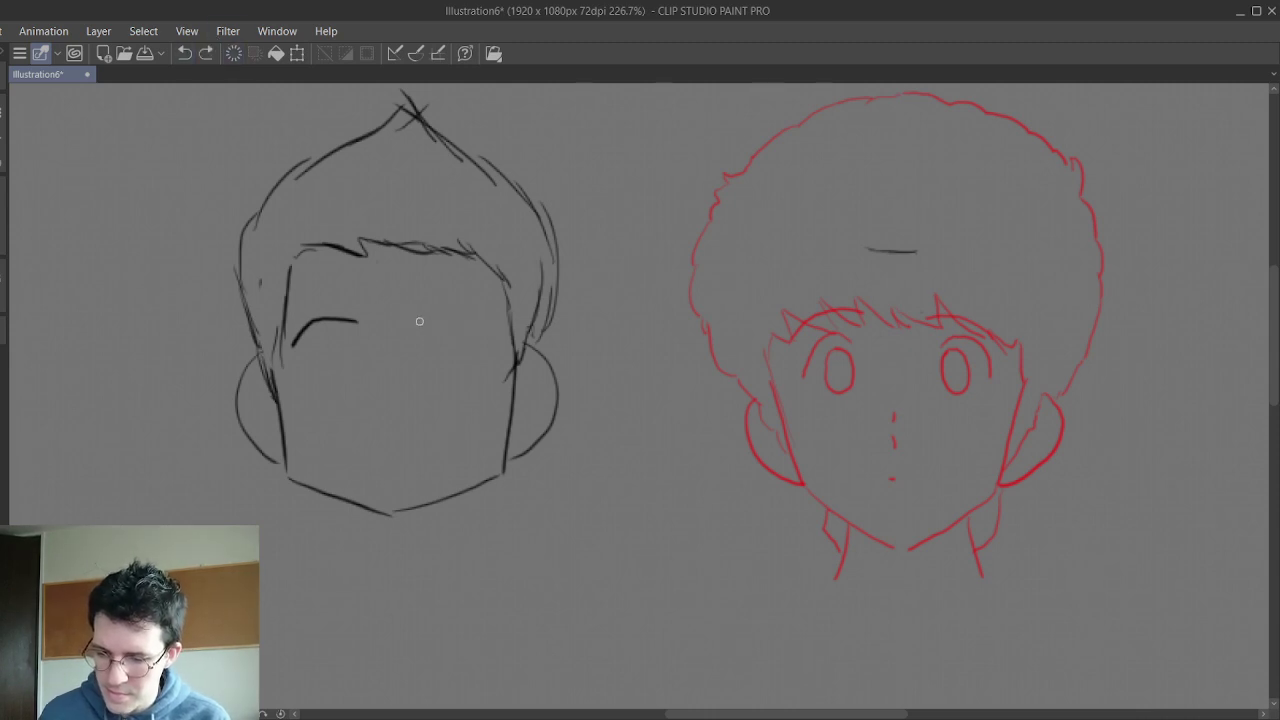
pyautogui.moveTo(419, 321)
pyautogui.mouseDown()
pyautogui.moveTo(488, 326)
pyautogui.moveTo(494, 338)
pyautogui.mouseUp()
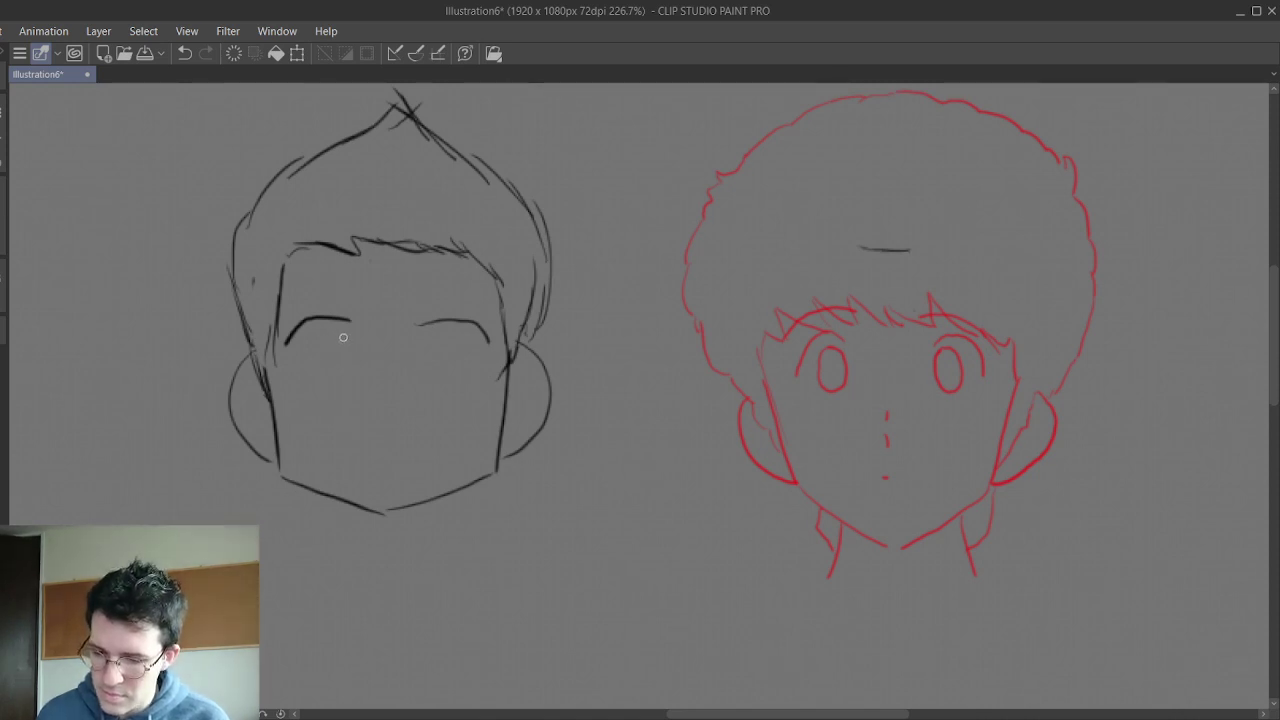
# - Draw both eyes under the eyebrows, each with a short curved lid line and an upright oval iris
pyautogui.moveTo(337, 336); pyautogui.dragTo(302, 357)
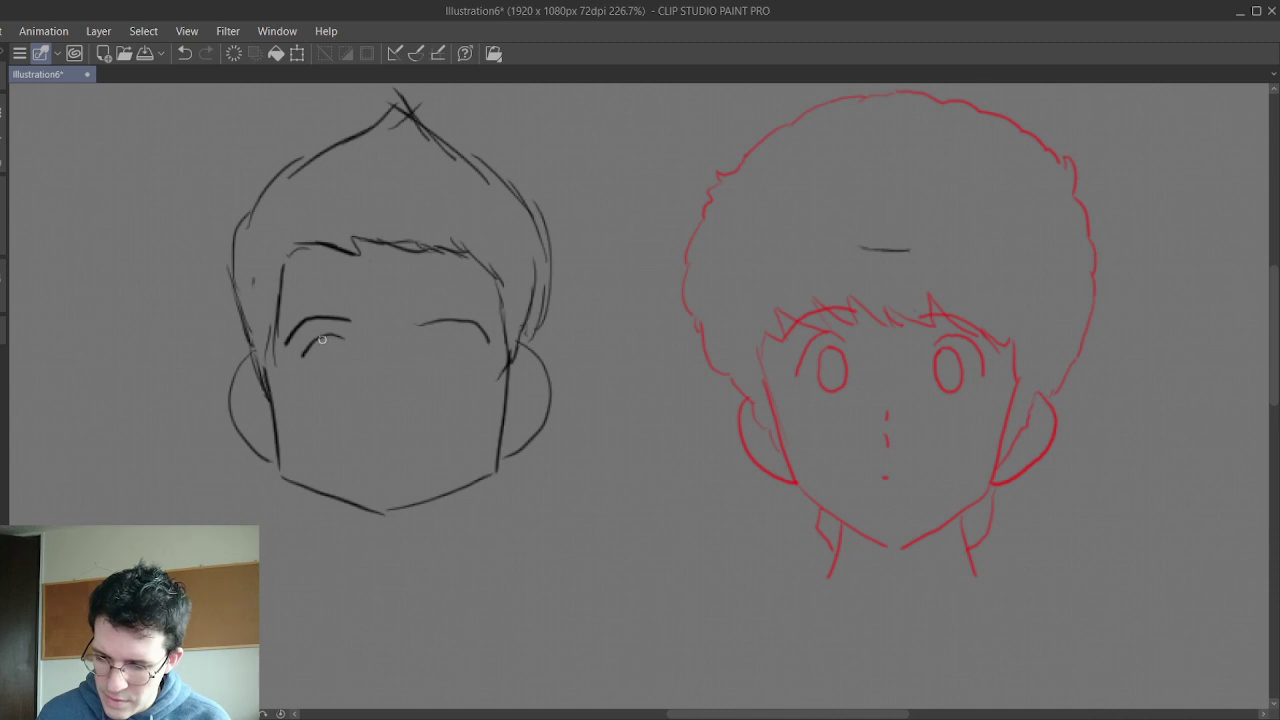
pyautogui.moveTo(321, 340)
pyautogui.mouseDown()
pyautogui.moveTo(316, 366)
pyautogui.moveTo(340, 373)
pyautogui.moveTo(337, 338)
pyautogui.mouseUp()
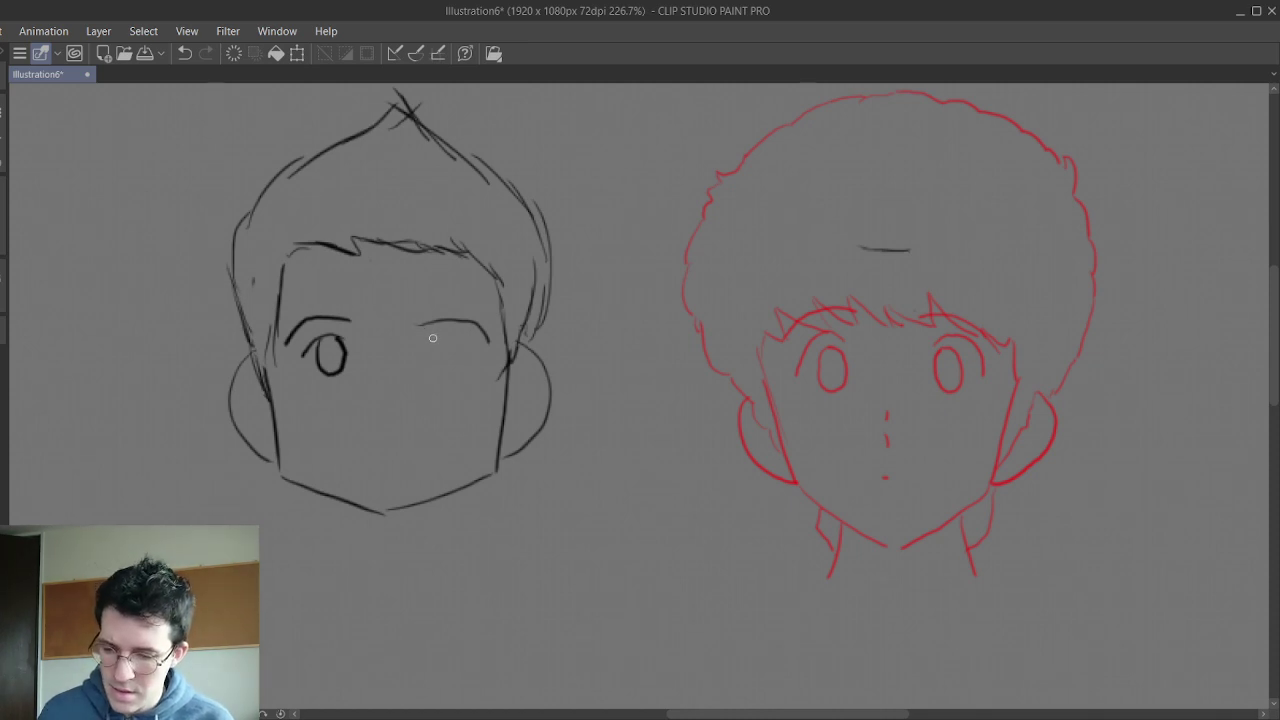
pyautogui.moveTo(430, 338)
pyautogui.mouseDown()
pyautogui.moveTo(458, 336)
pyautogui.moveTo(476, 362)
pyautogui.moveTo(422, 362)
pyautogui.moveTo(440, 382)
pyautogui.moveTo(460, 352)
pyautogui.moveTo(445, 338)
pyautogui.mouseUp()
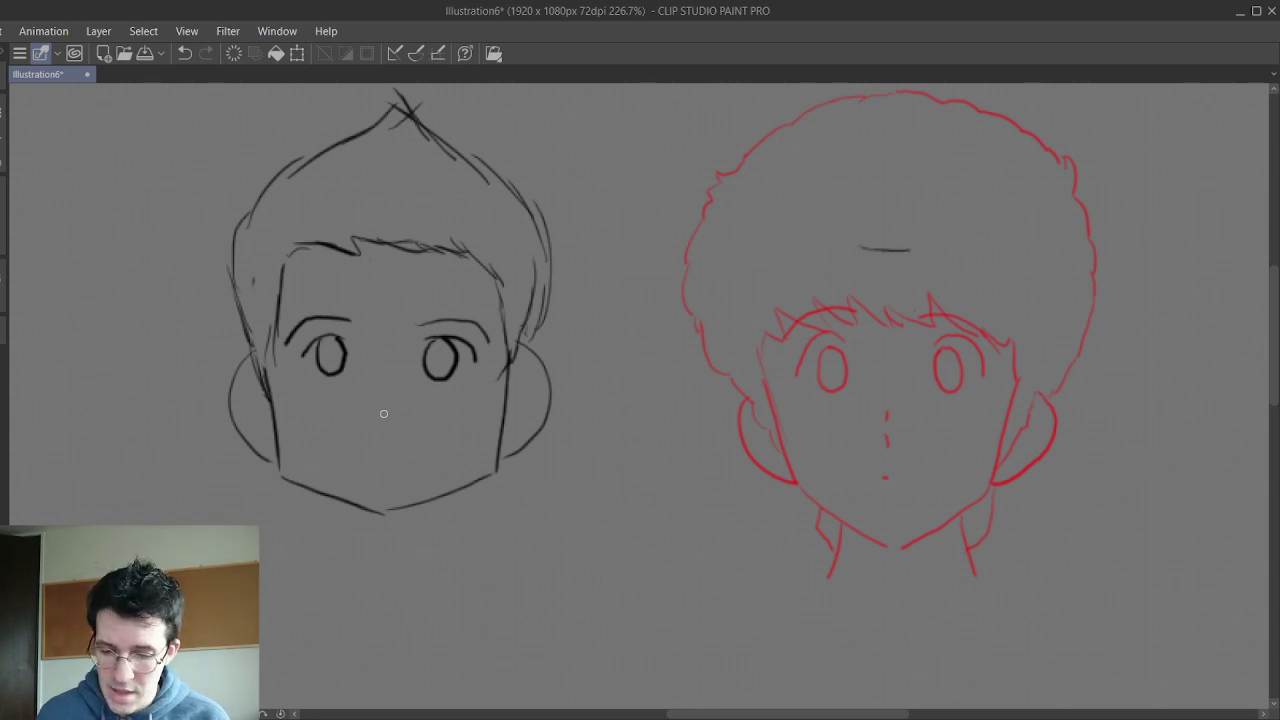
# - Sketch the nose as a short bridge mark and a slanted tip line, redoing it once, and add a small downturned mouth
pyautogui.moveTo(366, 386); pyautogui.dragTo(371, 433)
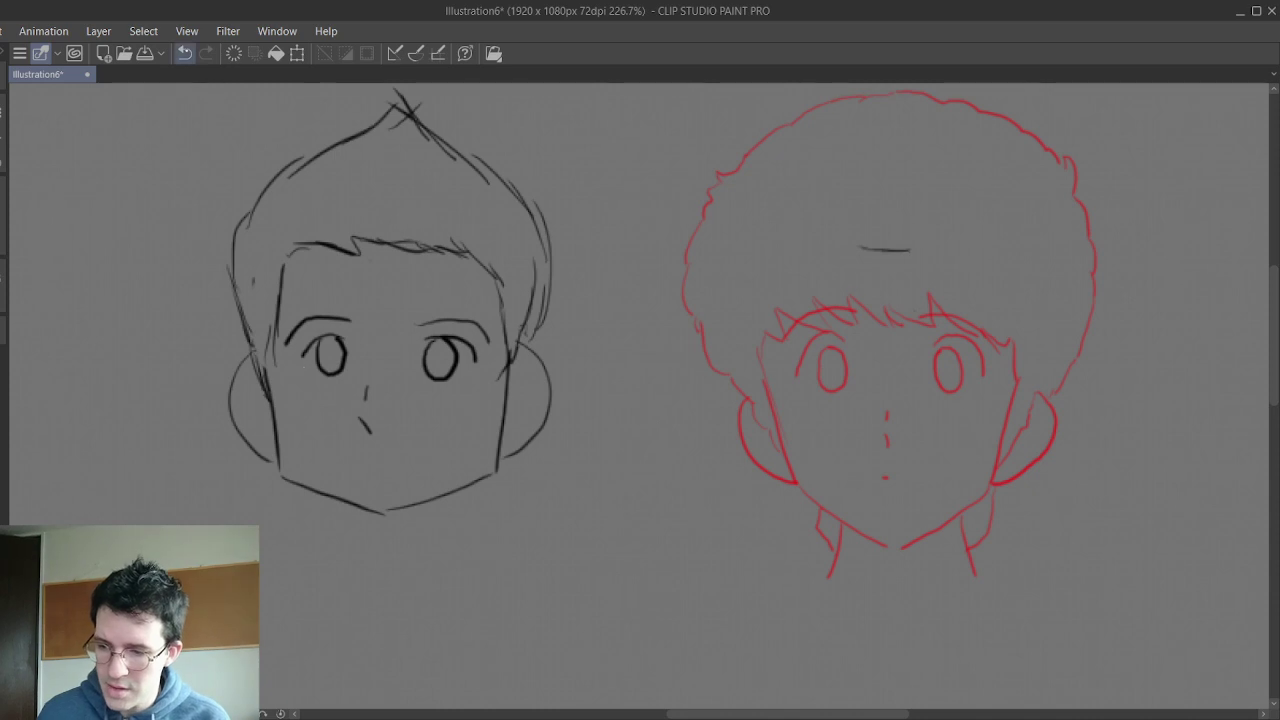
pyautogui.hotkey('ctrl', 'z')
pyautogui.hotkey('ctrl', 'z')
pyautogui.moveTo(369, 376); pyautogui.dragTo(372, 430)
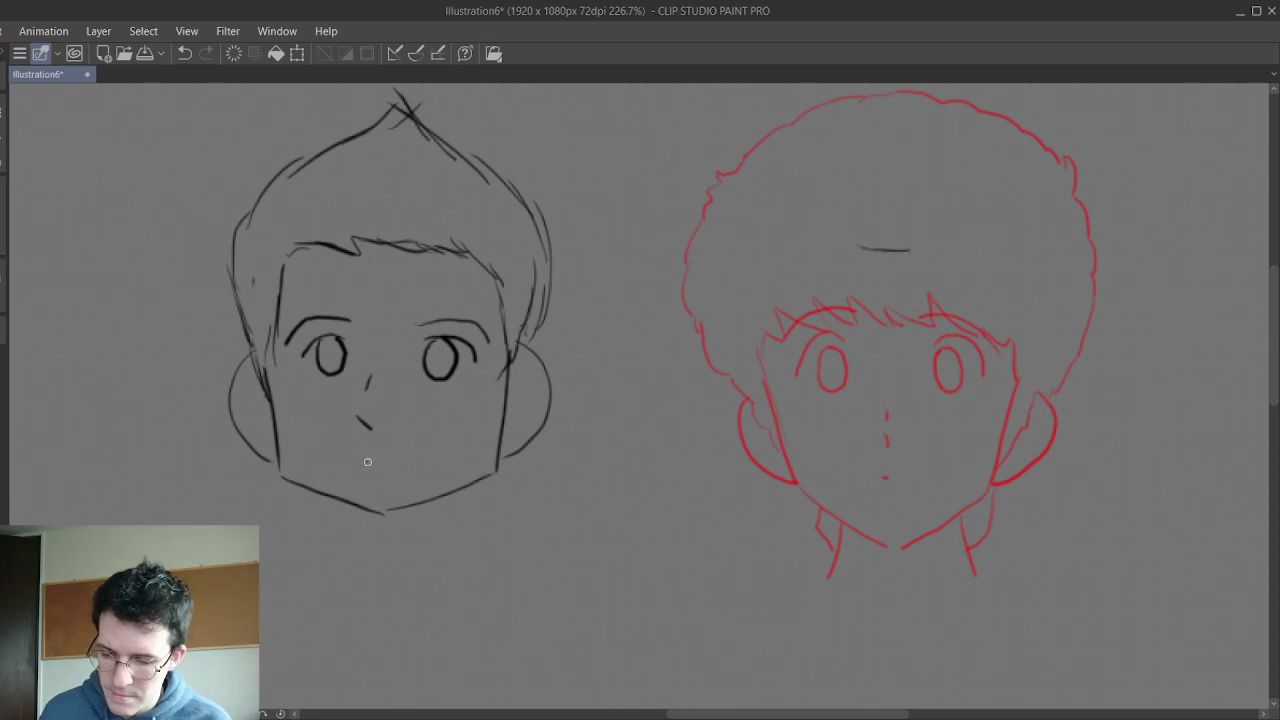
pyautogui.moveTo(367, 461); pyautogui.dragTo(386, 461)
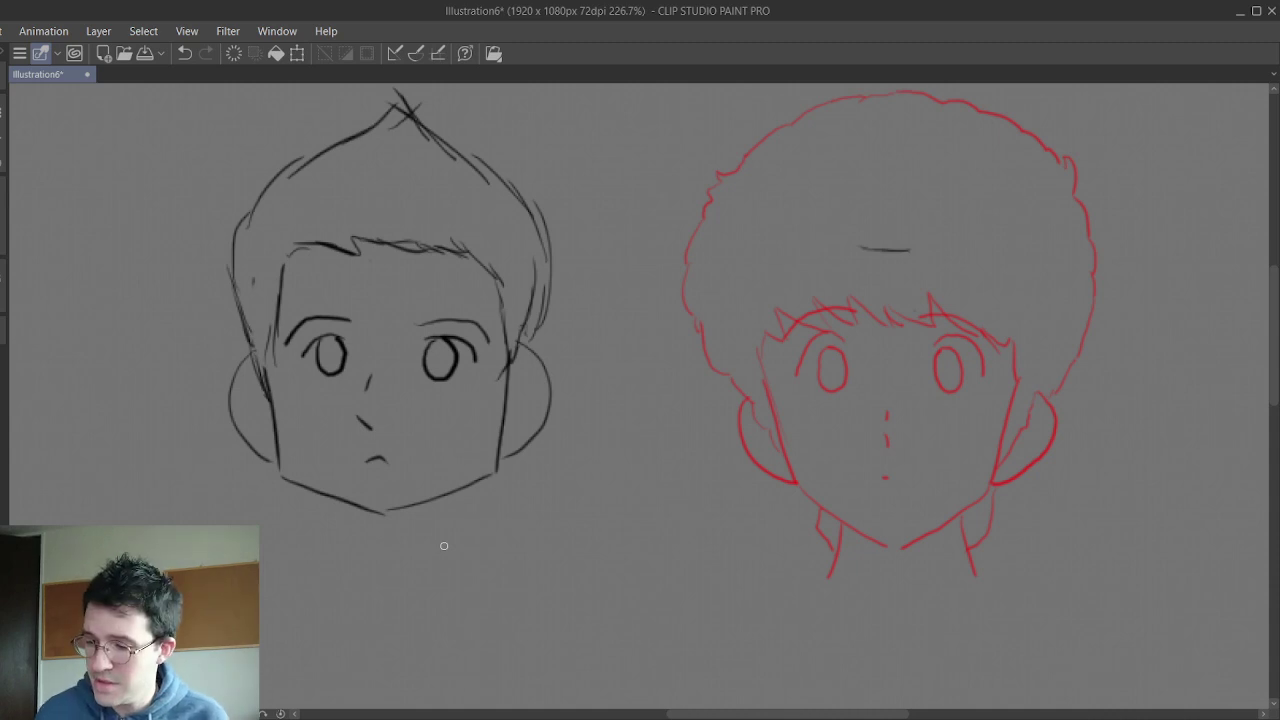
# - Show the palettes again, add a new layer above Layer 10 and reduce Layer 10's opacity to 25%
pyautogui.press('Tab')
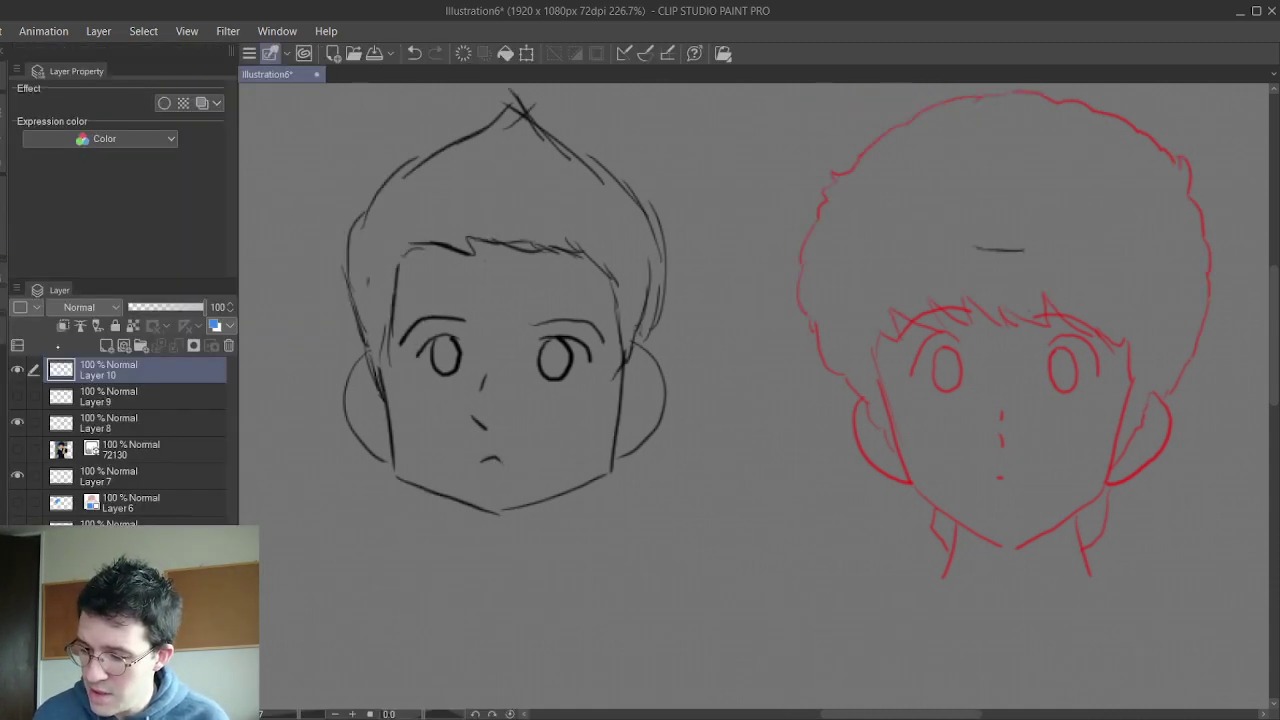
pyautogui.click(106, 345)
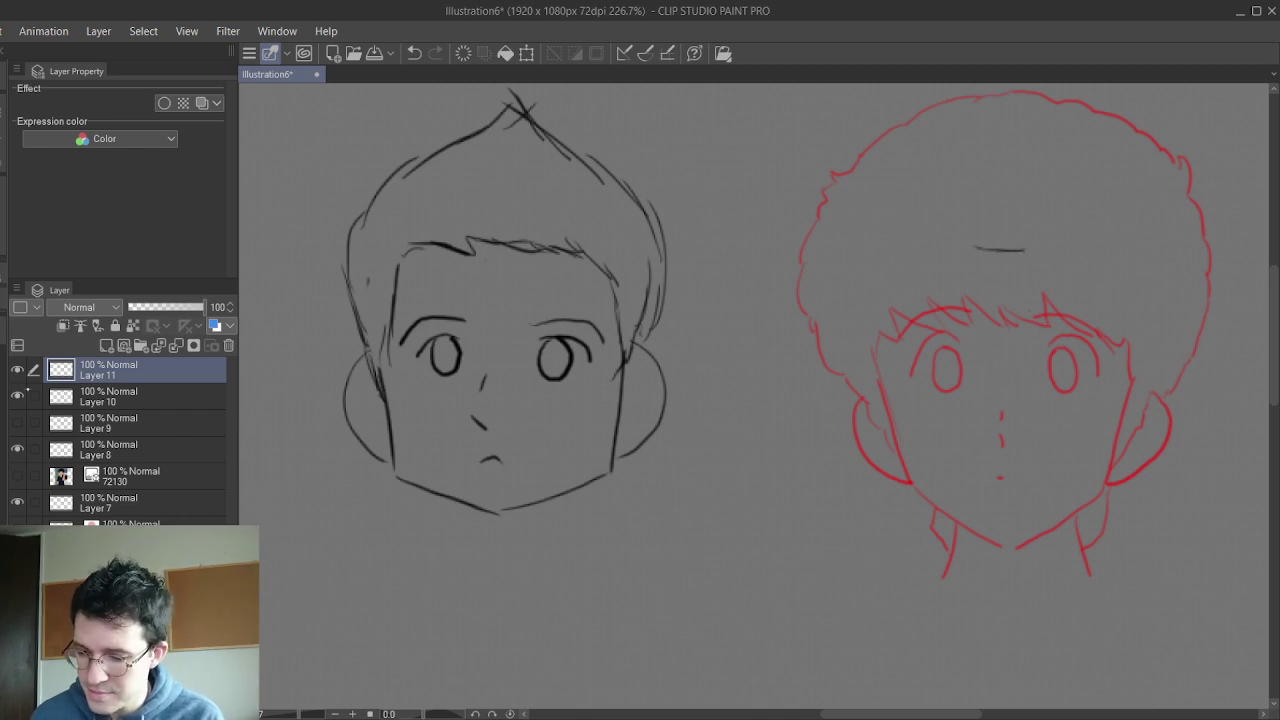
pyautogui.click(107, 398)
pyautogui.click(163, 306)
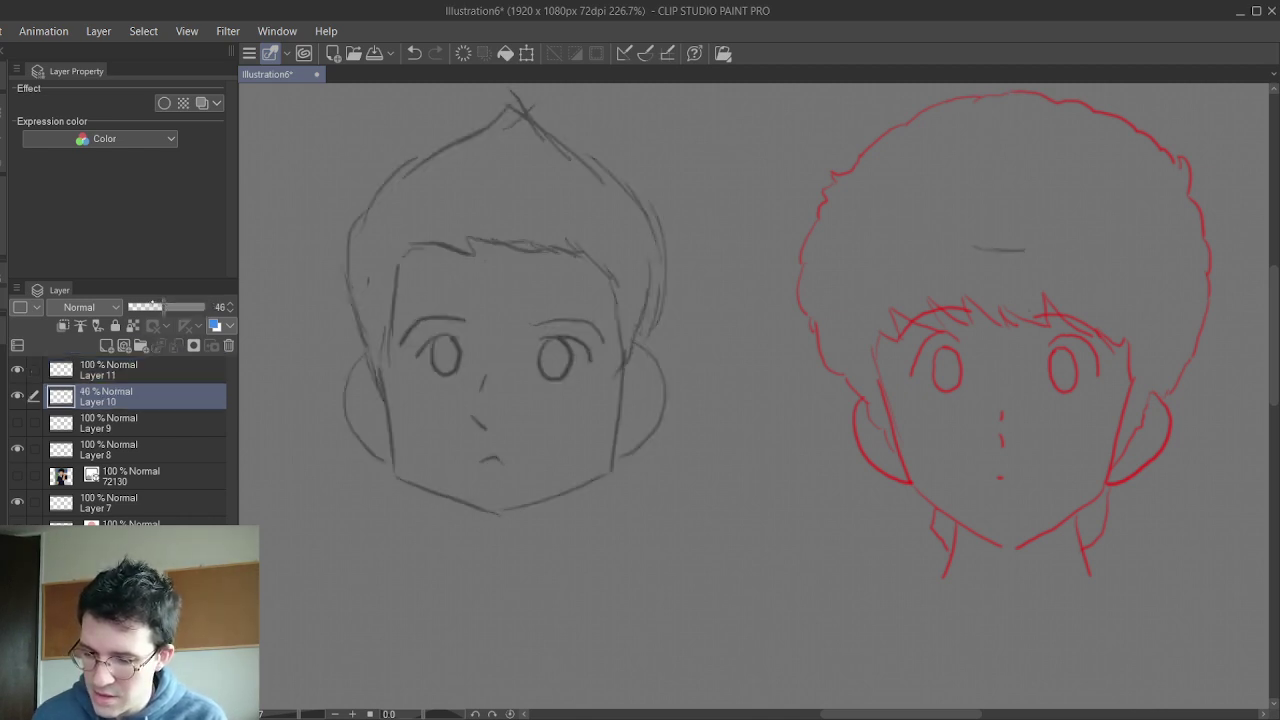
pyautogui.click(137, 306)
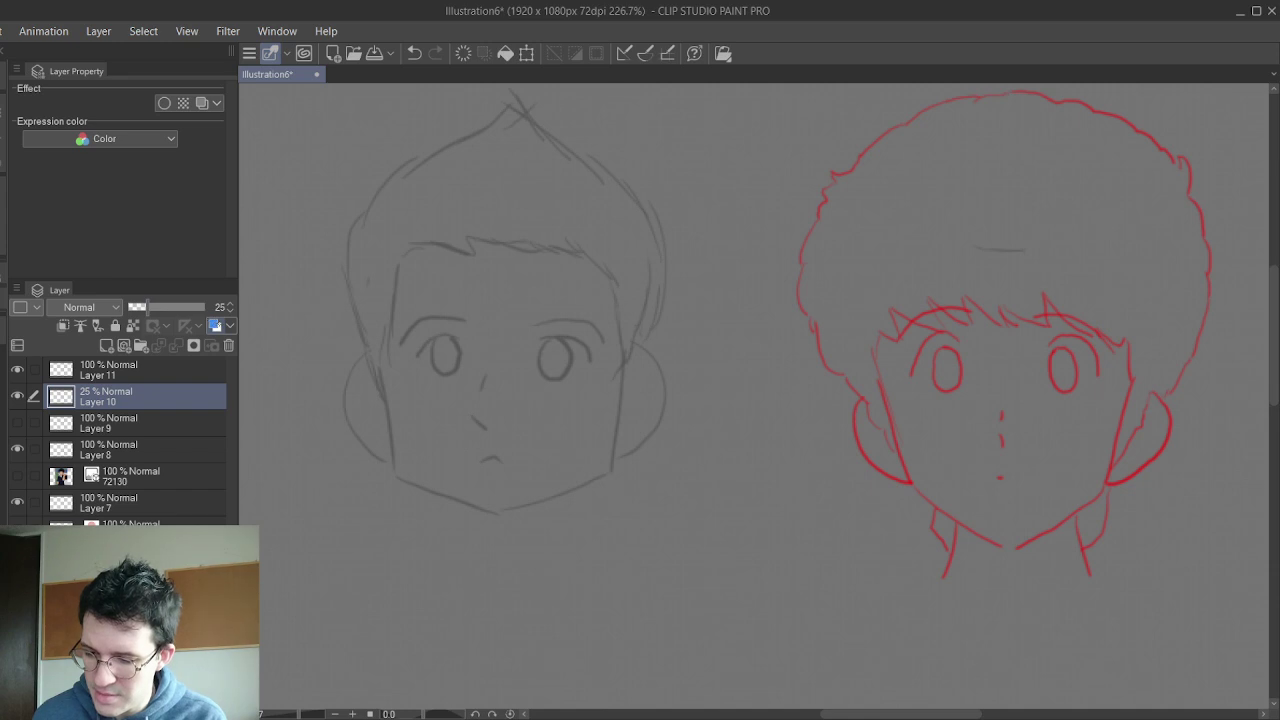
# - Try the blue layer color effect on Layer 10 at 72% opacity and turn the effect off again
pyautogui.click(202, 103)
pyautogui.moveTo(147, 306); pyautogui.dragTo(183, 306)
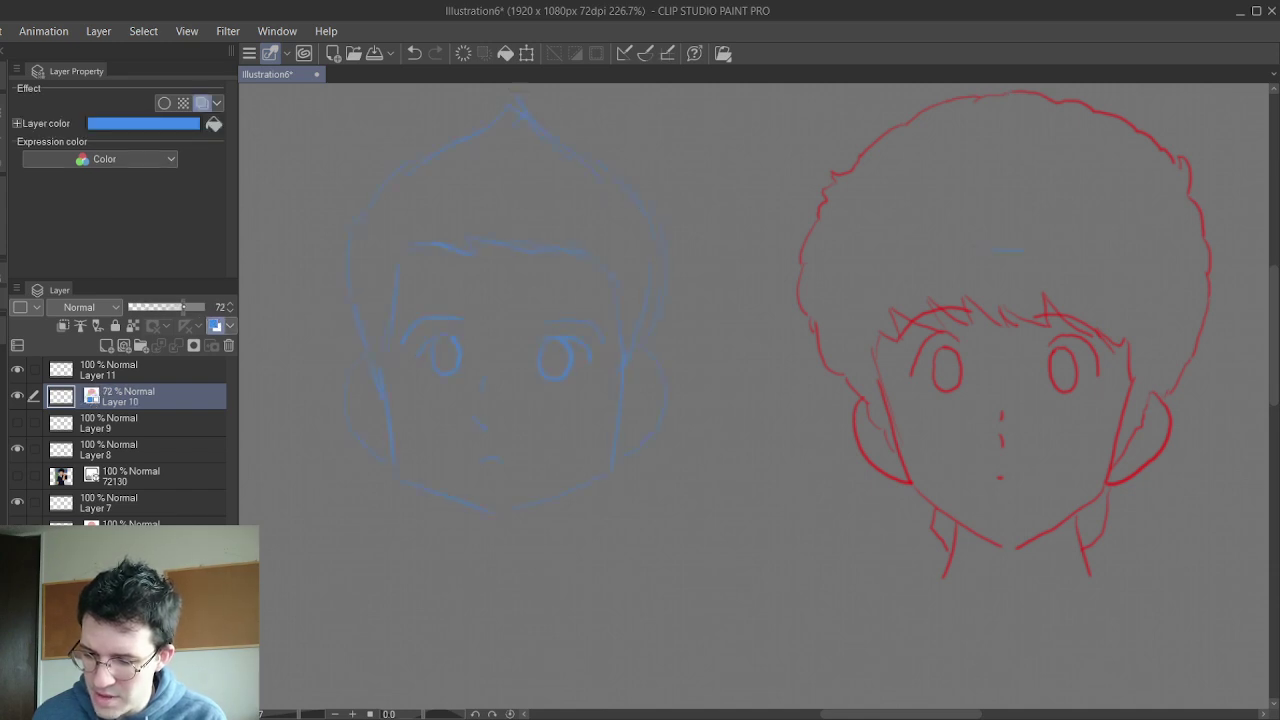
pyautogui.click(215, 325)
# - Fade the Layer 10 sketch to 13% opacity
pyautogui.click(156, 306)
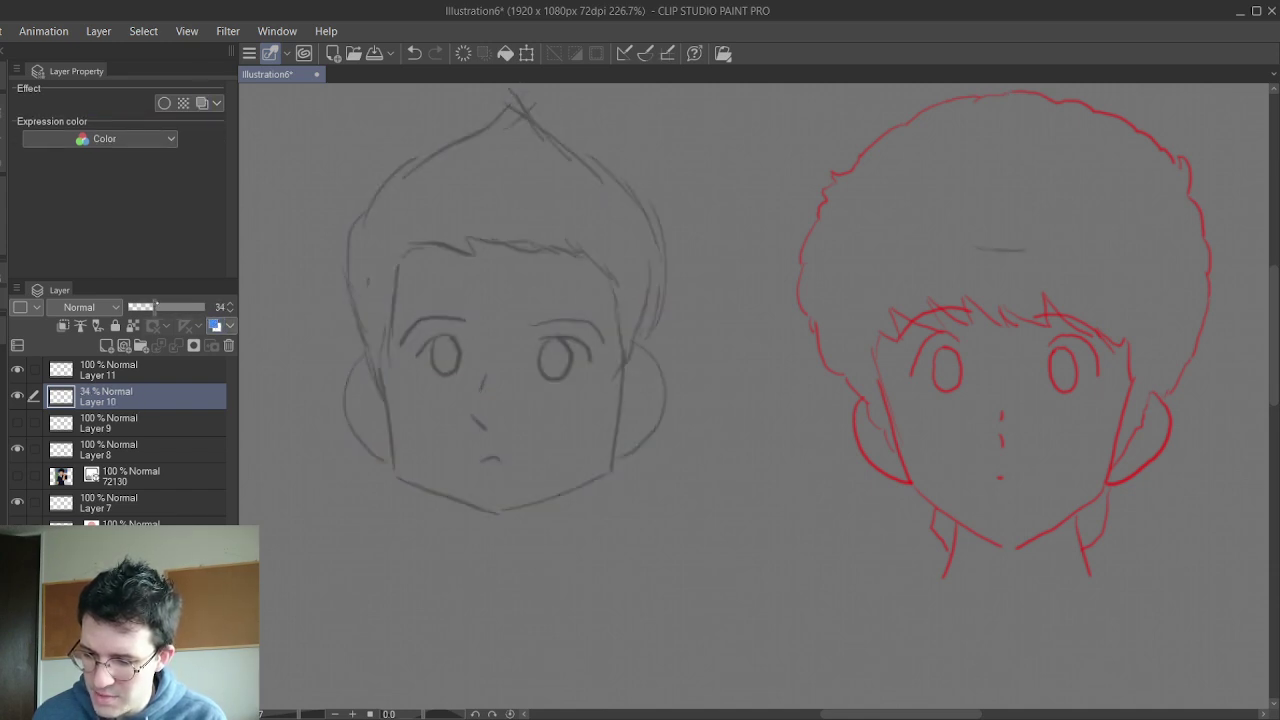
pyautogui.click(133, 306)
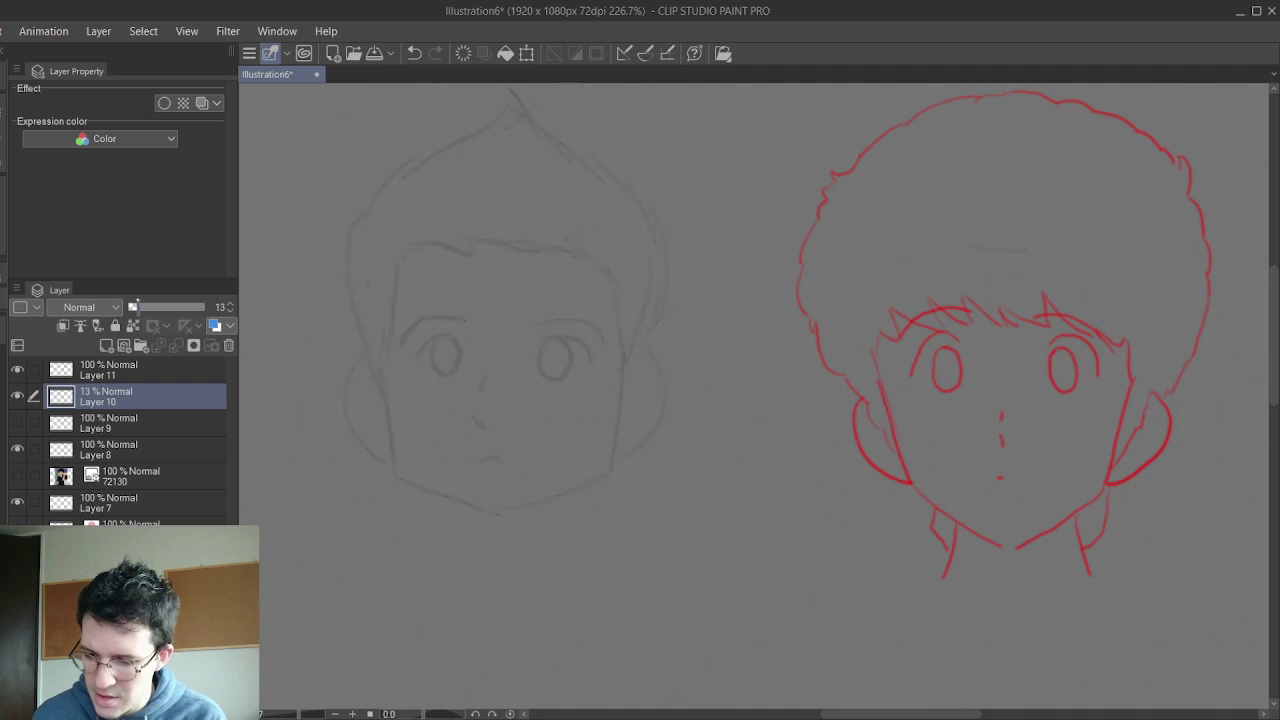
# - Choose the G-pen for inking the face, undo the cheek stroke made on Layer 10 and make Layer 11 active
pyautogui.scroll(3, 640, 400)
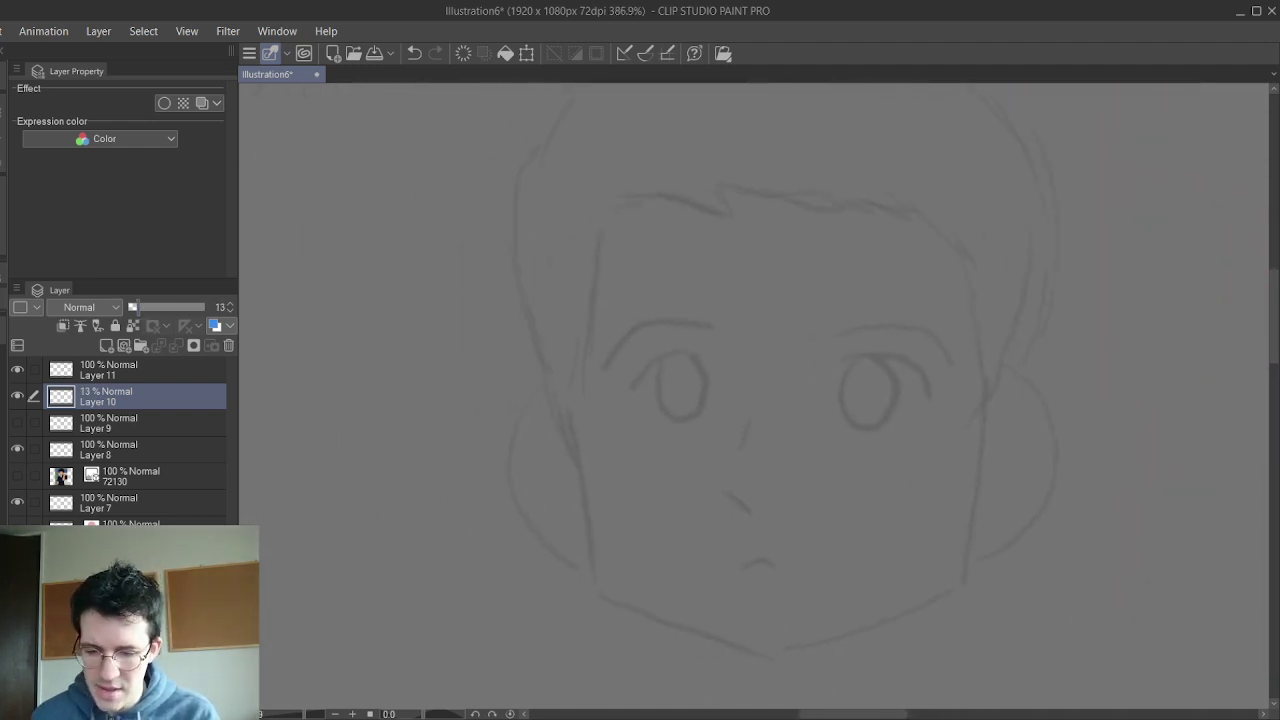
pyautogui.scroll(4, 760, 400)
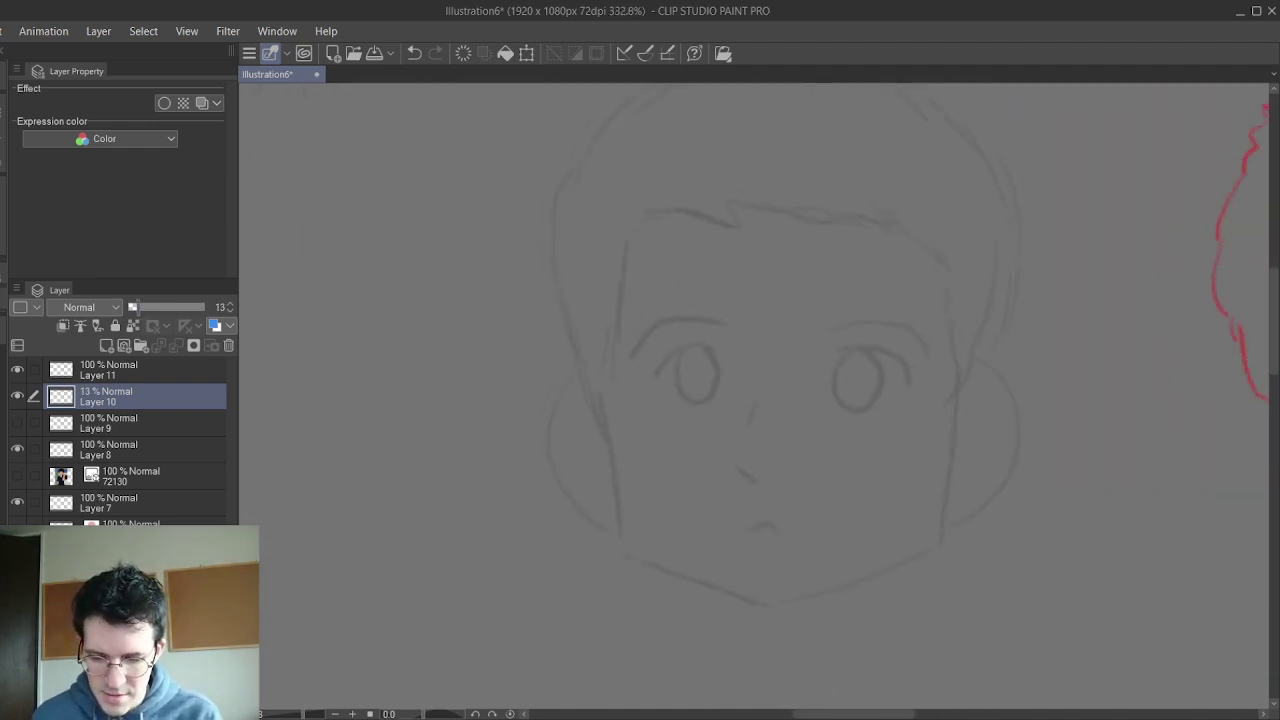
pyautogui.moveTo(640, 400); pyautogui.dragTo(670, 300)
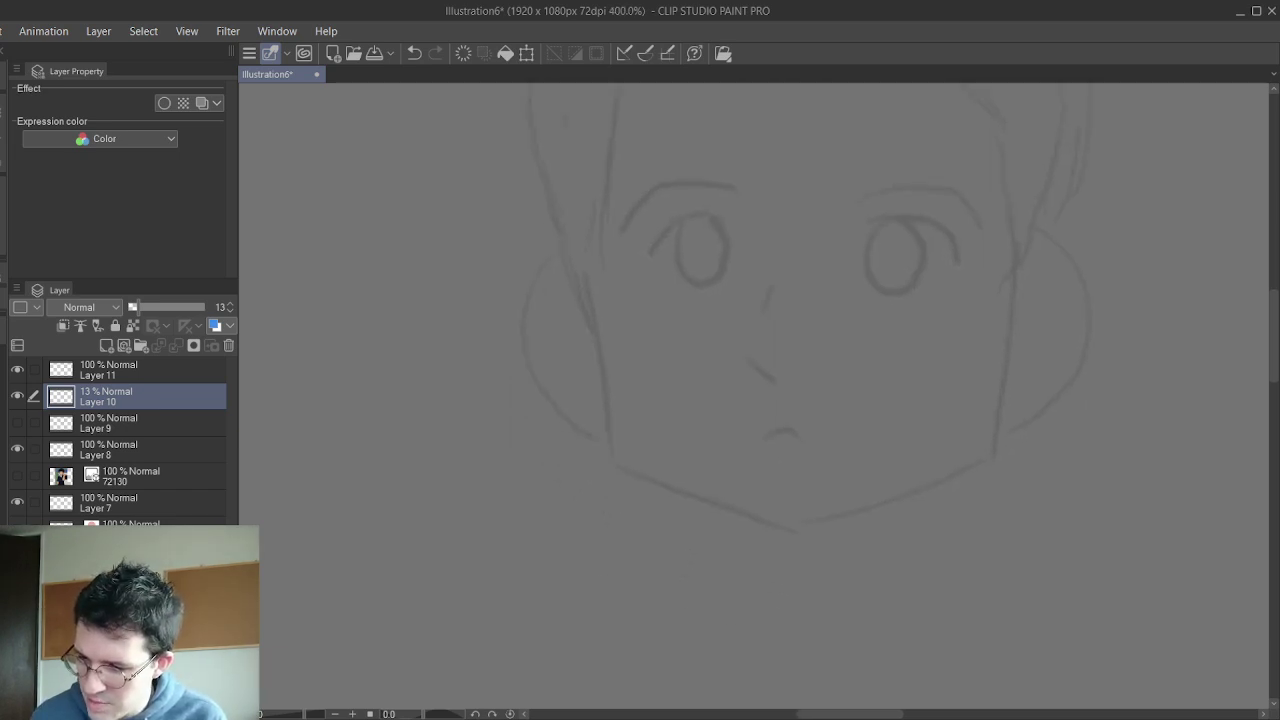
pyautogui.press('p')
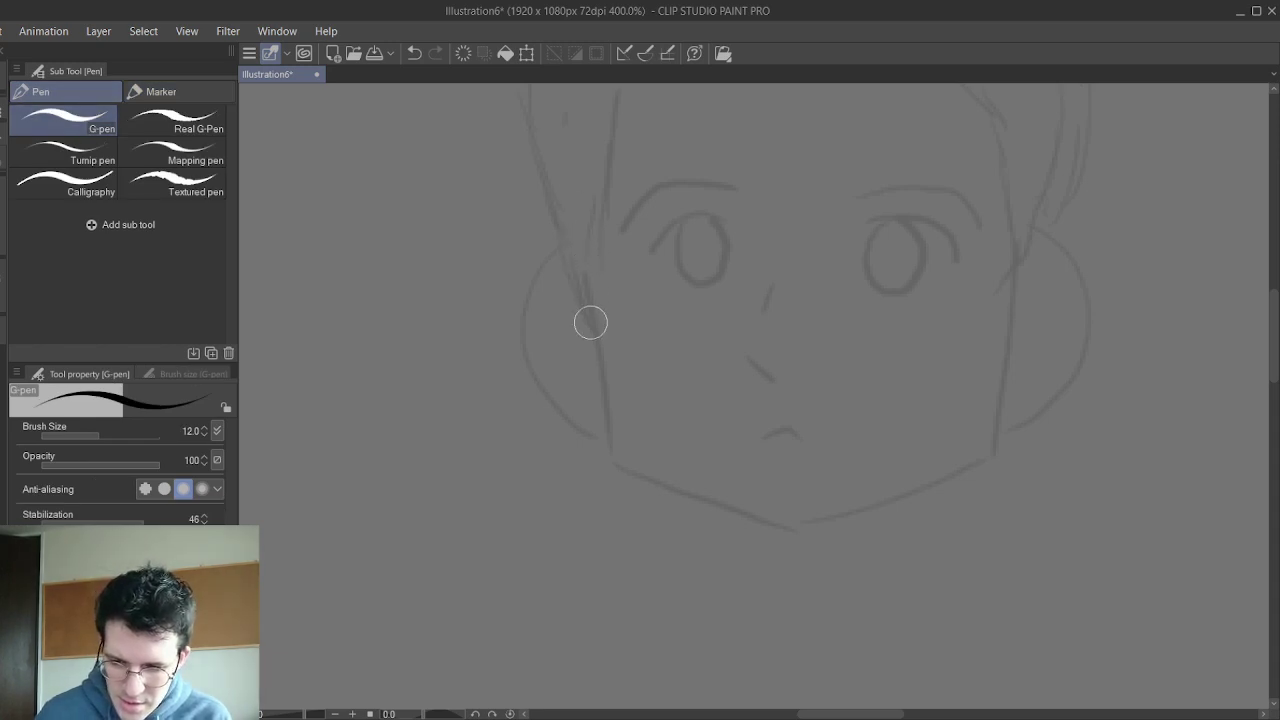
pyautogui.moveTo(587, 275); pyautogui.dragTo(612, 440)
pyautogui.click(413, 53)
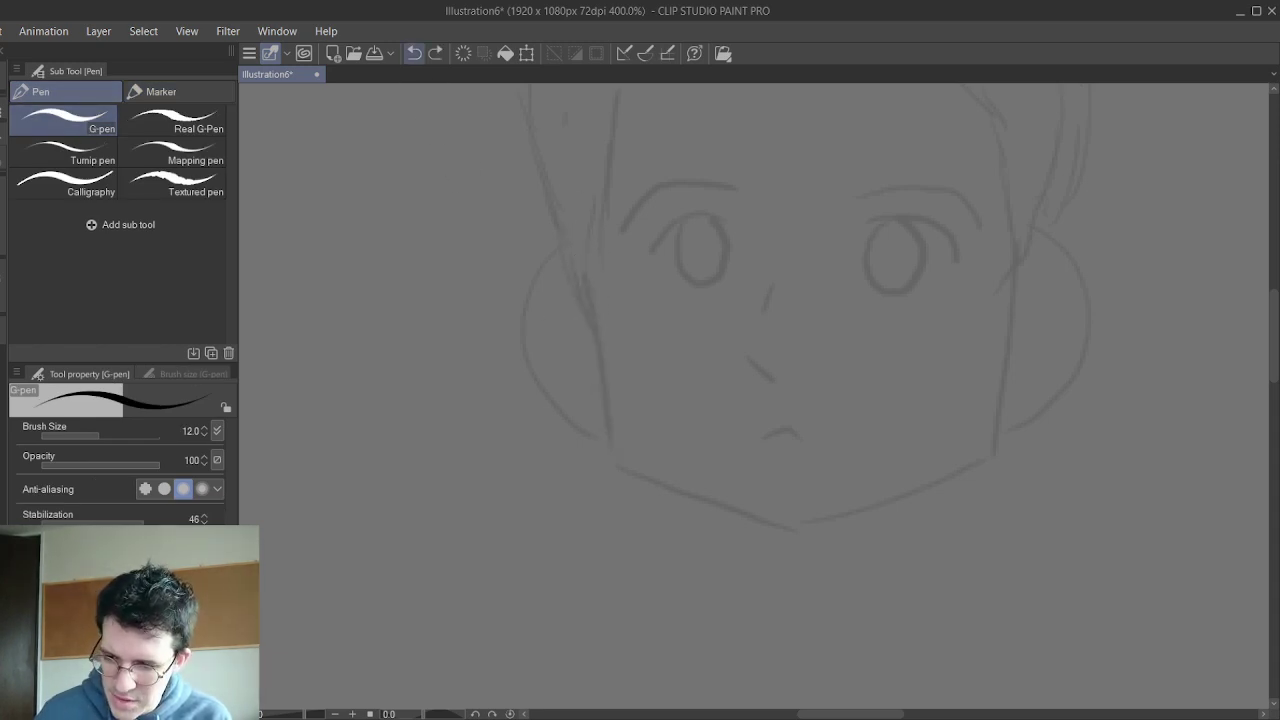
pyautogui.press('F7')
pyautogui.click(88, 376)
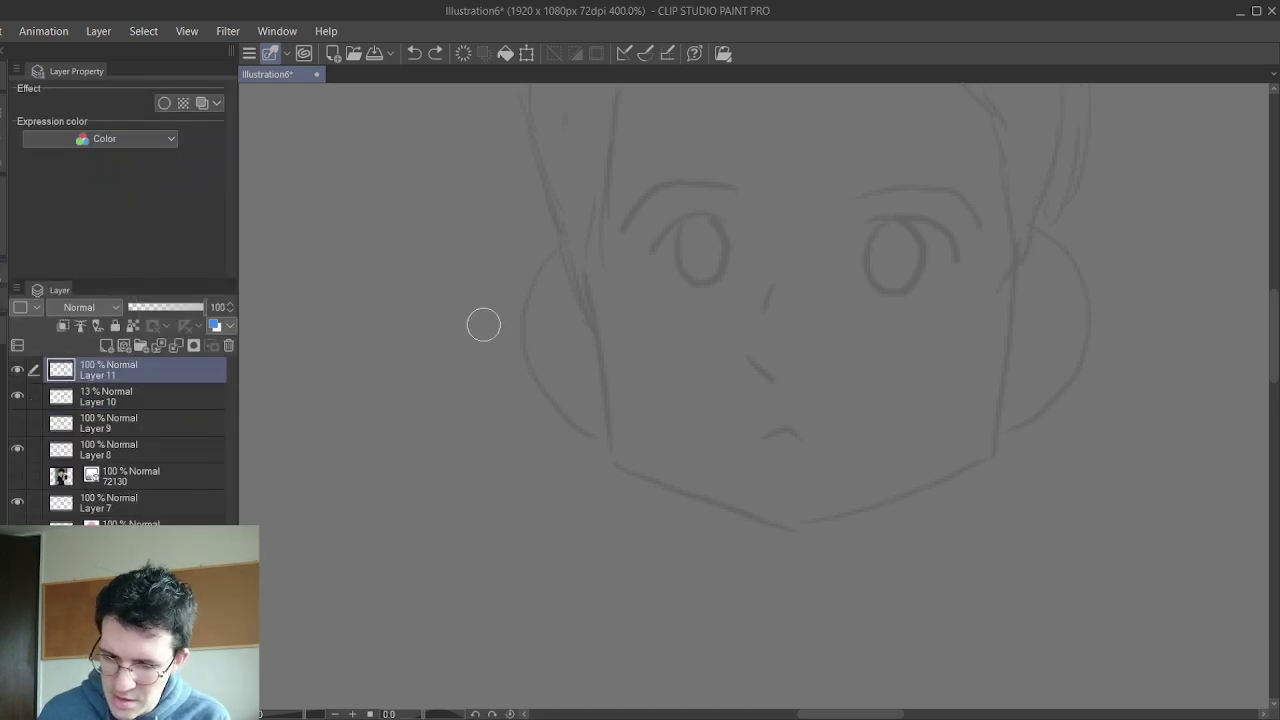
# - Undo the thick trial cheek stroke, set the G-pen size to 5 and ink the left cheek and jaw to the chin
pyautogui.moveTo(590, 270); pyautogui.dragTo(607, 440)
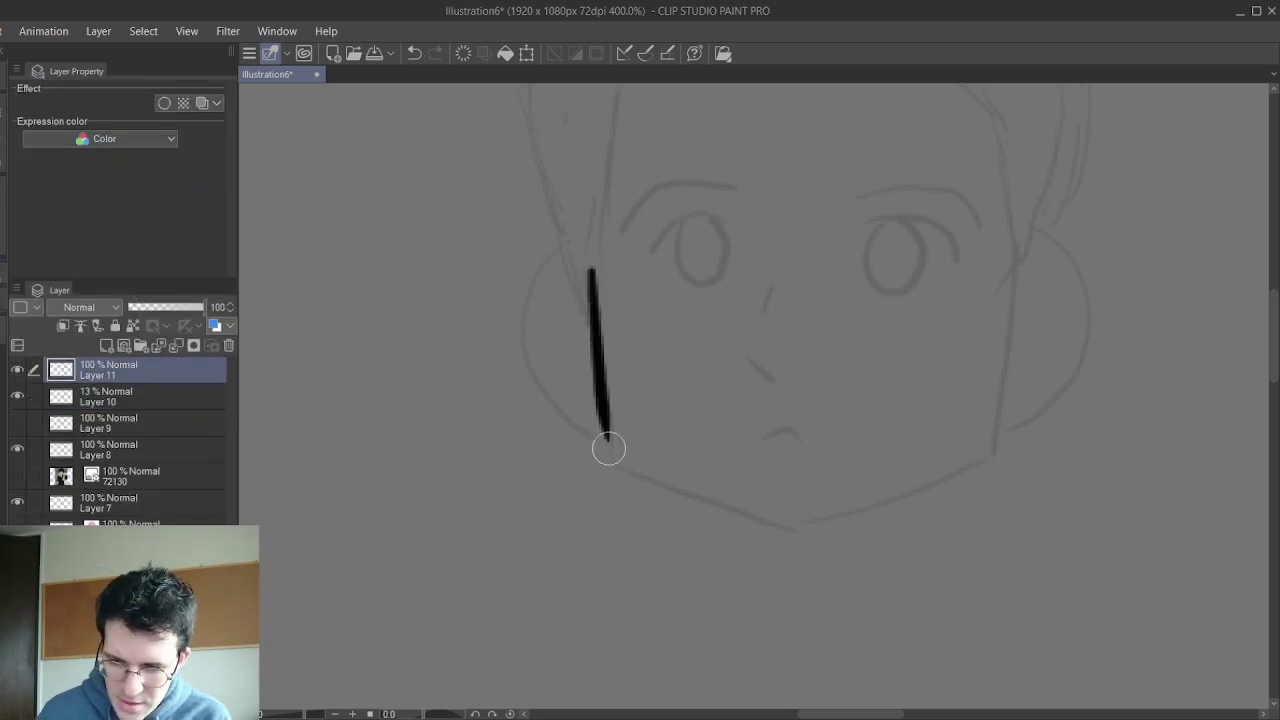
pyautogui.click(413, 53)
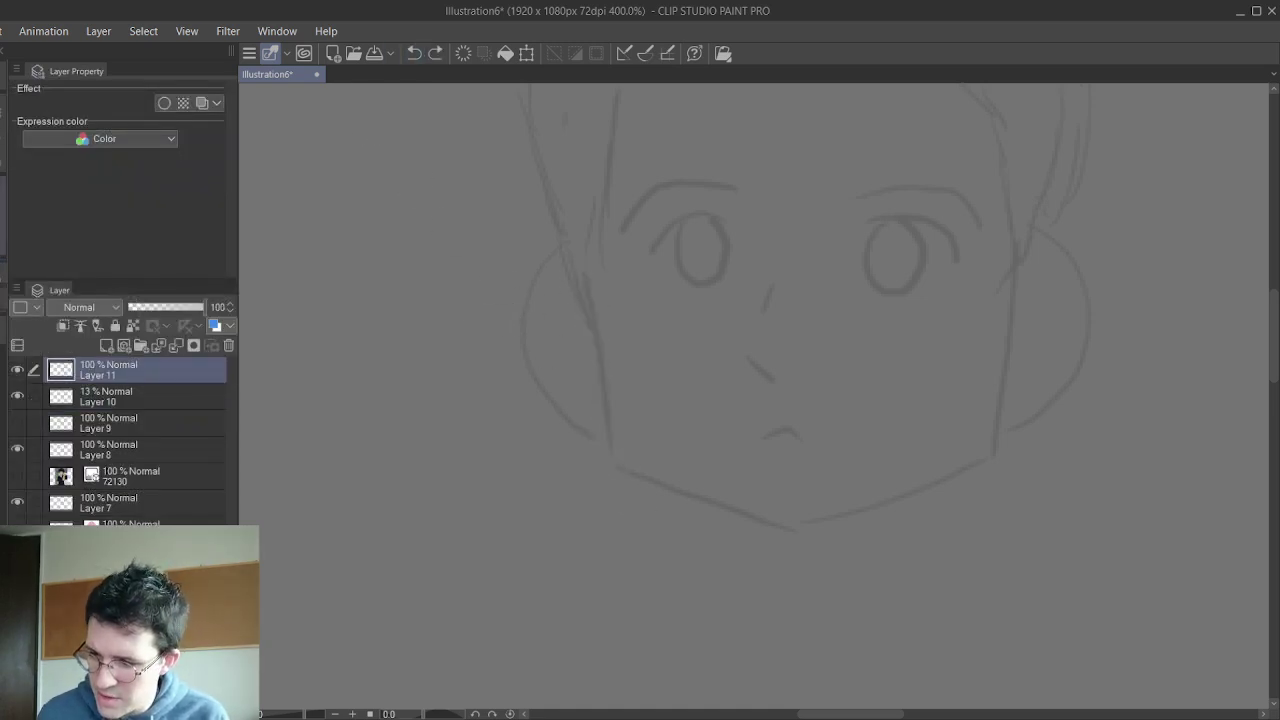
pyautogui.press('F7')
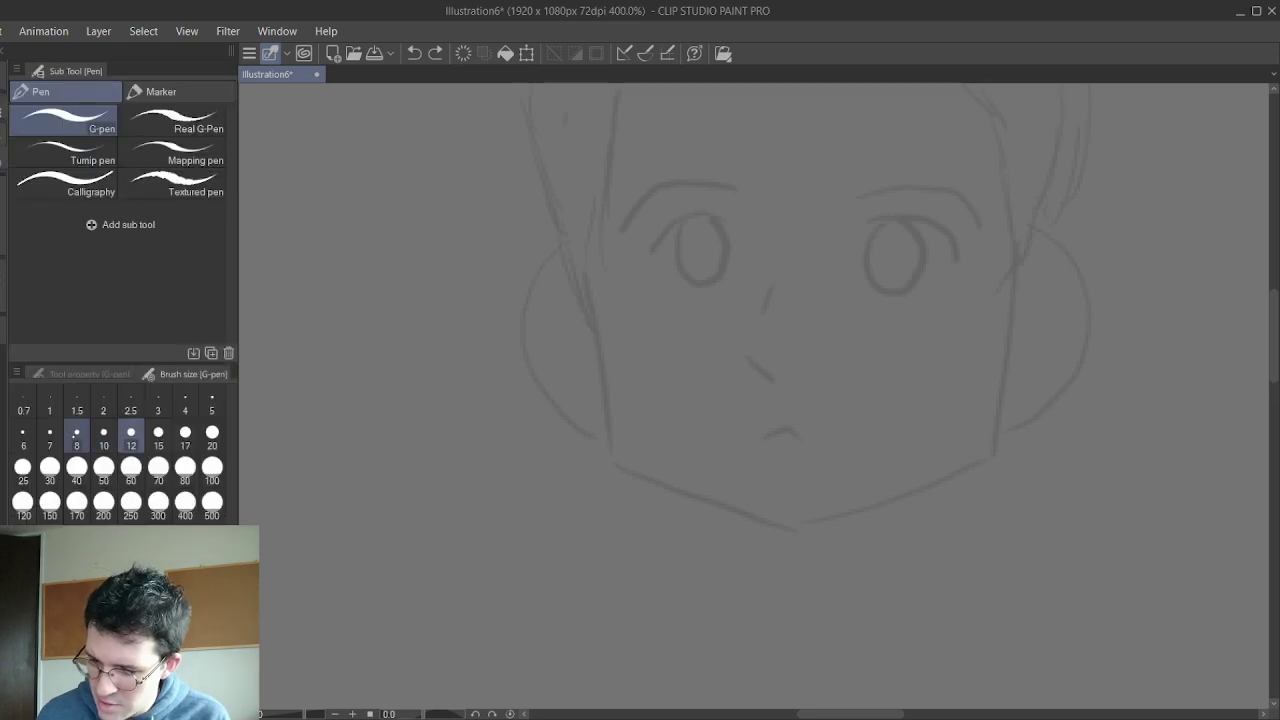
pyautogui.click(211, 404)
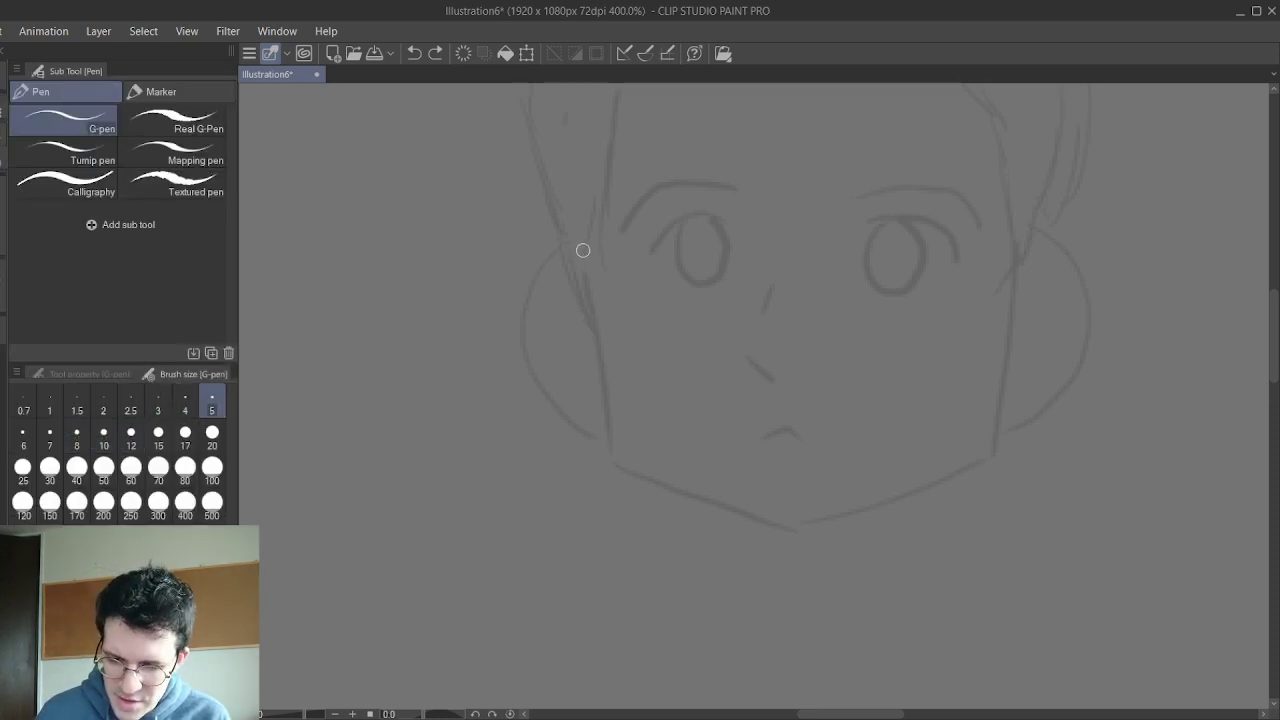
pyautogui.moveTo(593, 302)
pyautogui.mouseDown()
pyautogui.moveTo(614, 461)
pyautogui.moveTo(789, 538)
pyautogui.mouseUp()
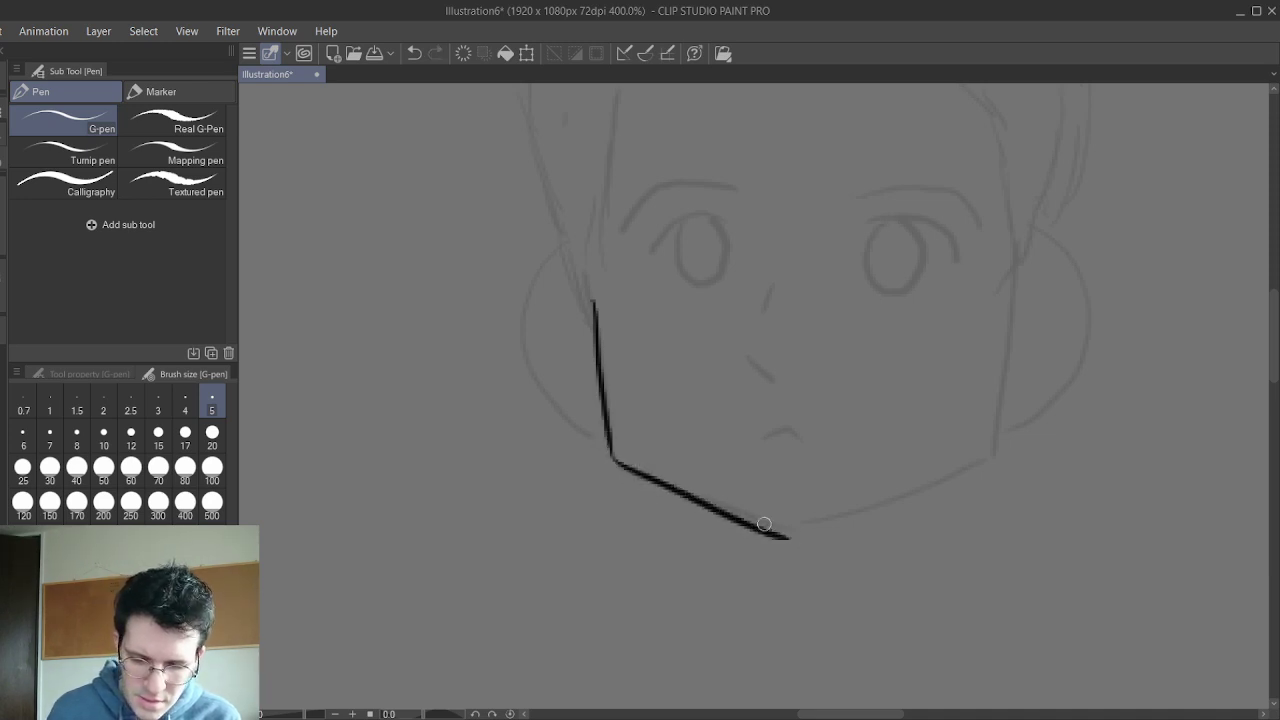
# - Try inking the right cheek and a curved jaw line to the chin, and undo both strokes
pyautogui.moveTo(1010, 273); pyautogui.dragTo(994, 452)
pyautogui.moveTo(851, 654)
pyautogui.mouseDown()
pyautogui.moveTo(751, 624)
pyautogui.moveTo(739, 608)
pyautogui.mouseUp()
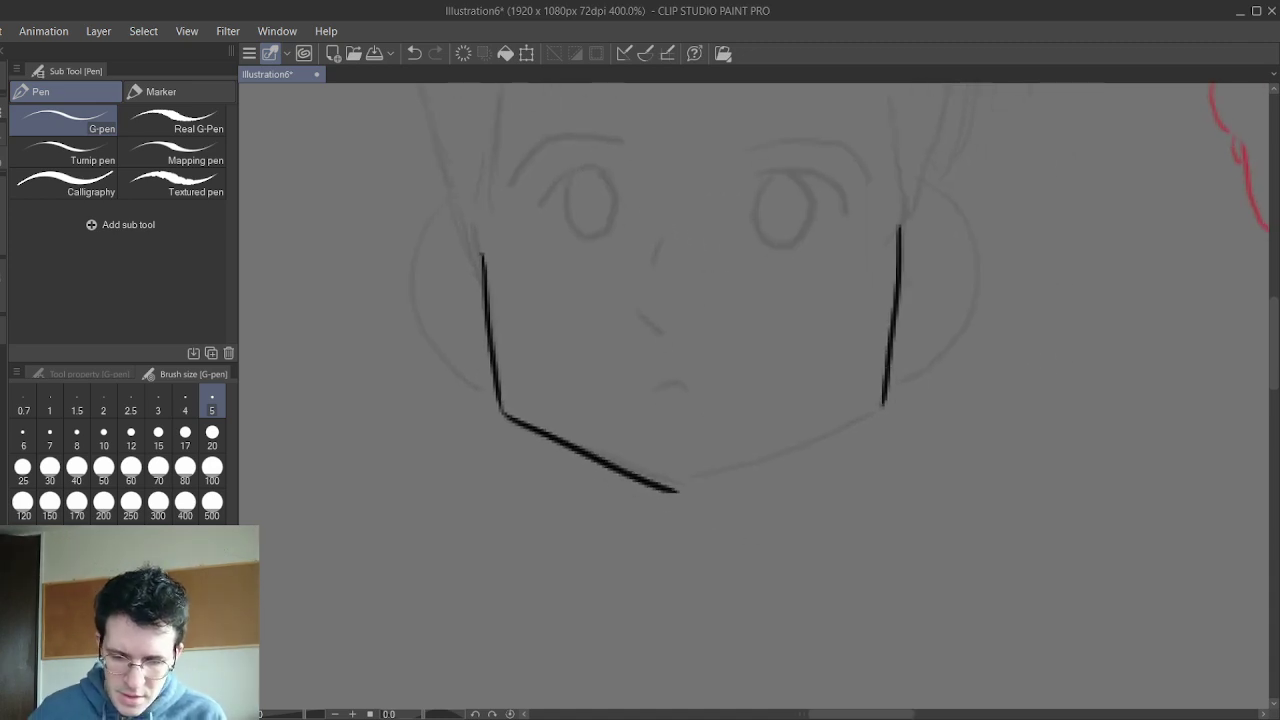
pyautogui.moveTo(883, 403)
pyautogui.mouseDown()
pyautogui.moveTo(775, 470)
pyautogui.moveTo(672, 484)
pyautogui.mouseUp()
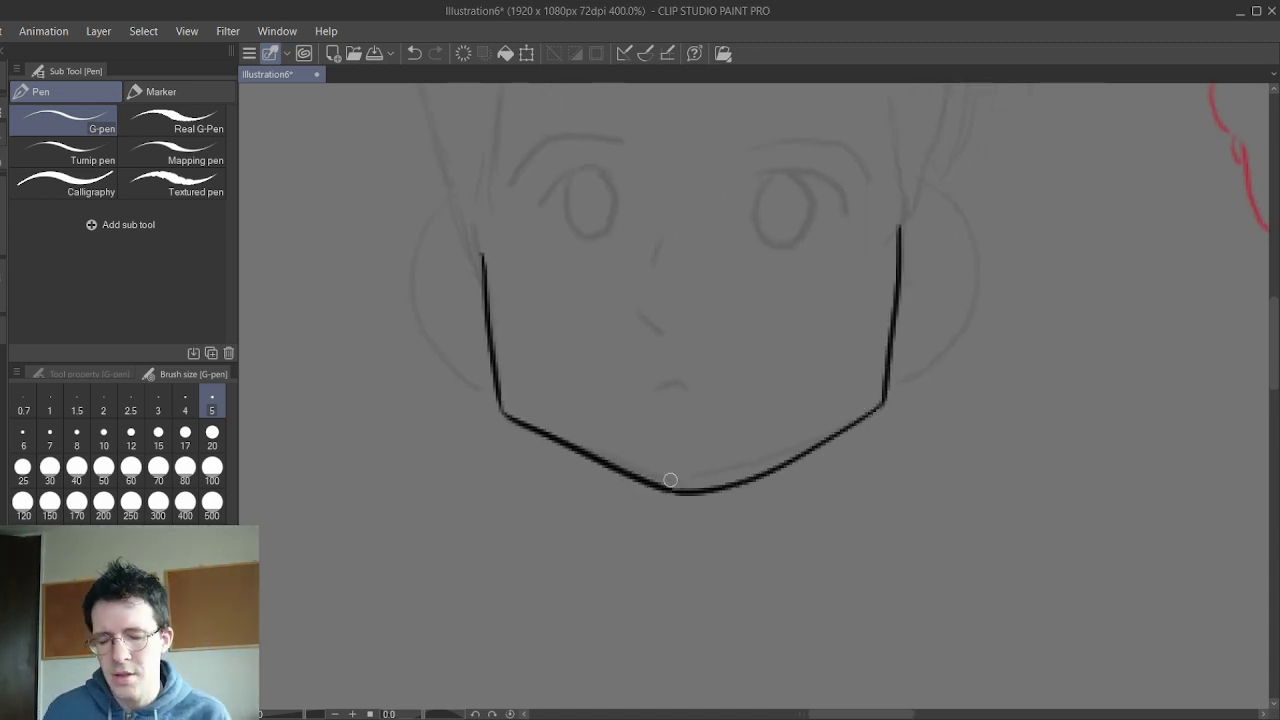
pyautogui.click(414, 53)
pyautogui.click(414, 53)
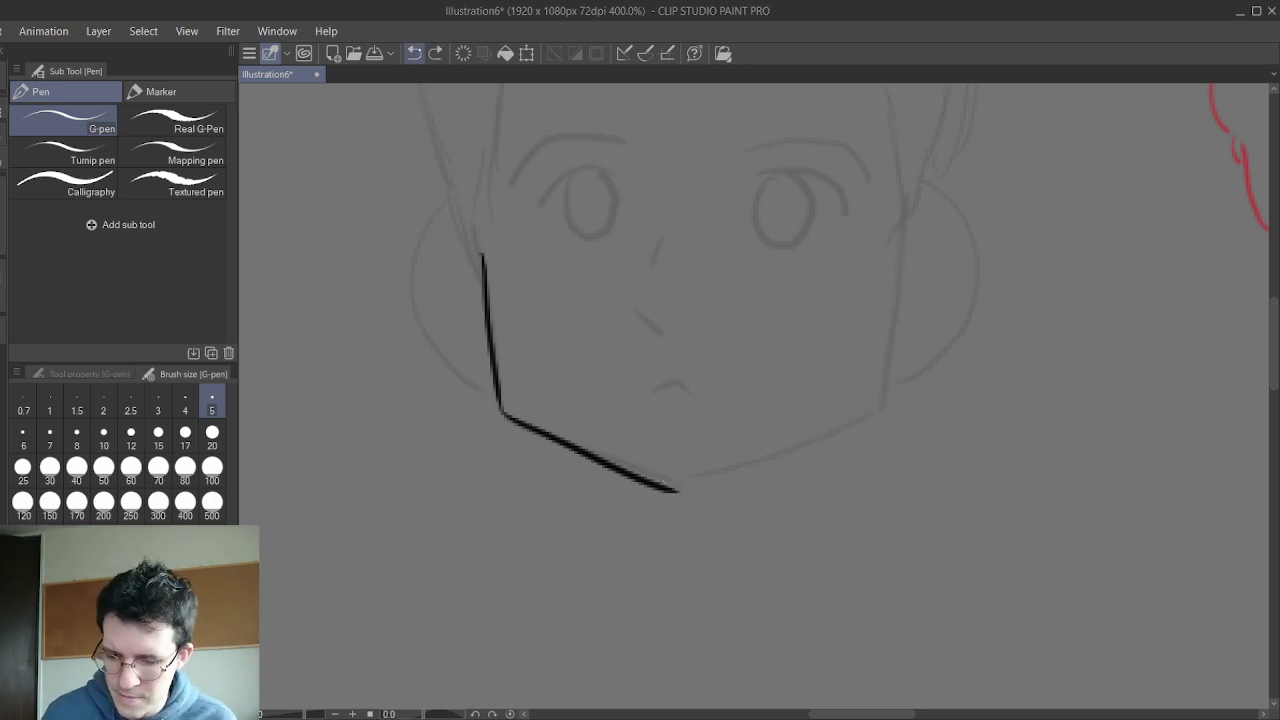
# - Undo the inked left cheek and jaw, and ink both cheeks as single straight lines down to the jaw corners
pyautogui.click(414, 53)
pyautogui.click(414, 53)
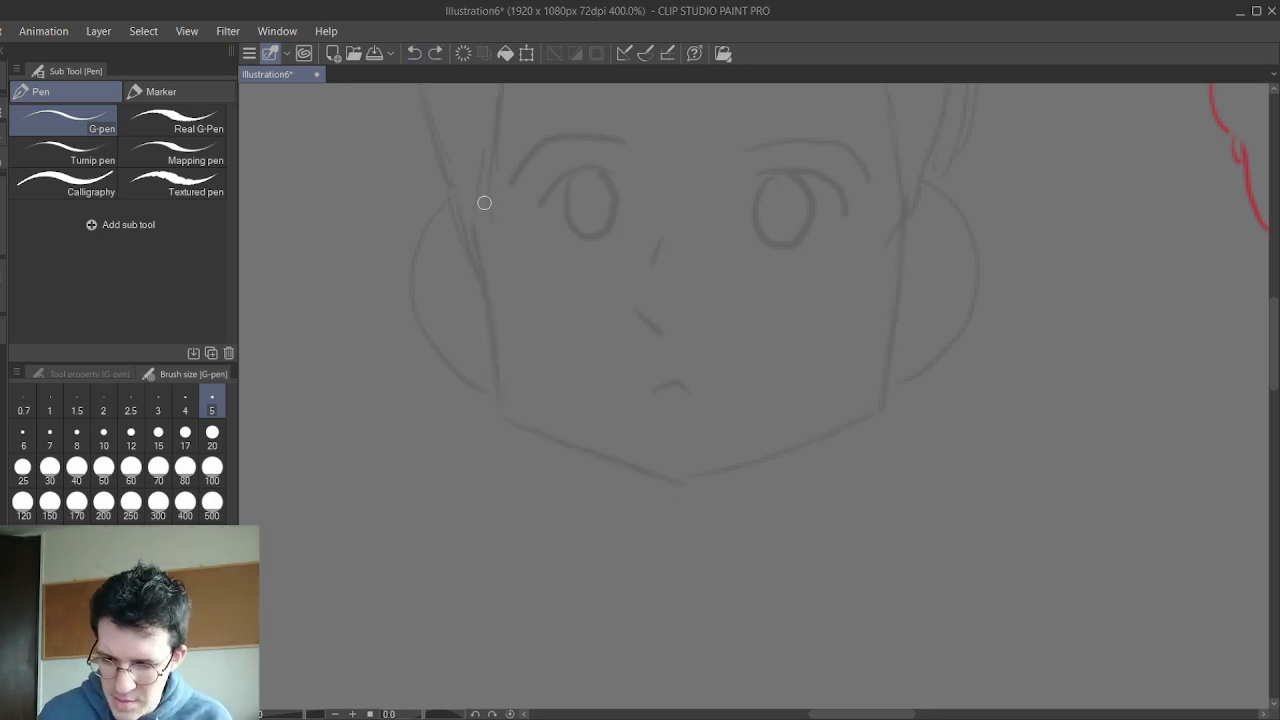
pyautogui.moveTo(476, 212); pyautogui.dragTo(512, 416)
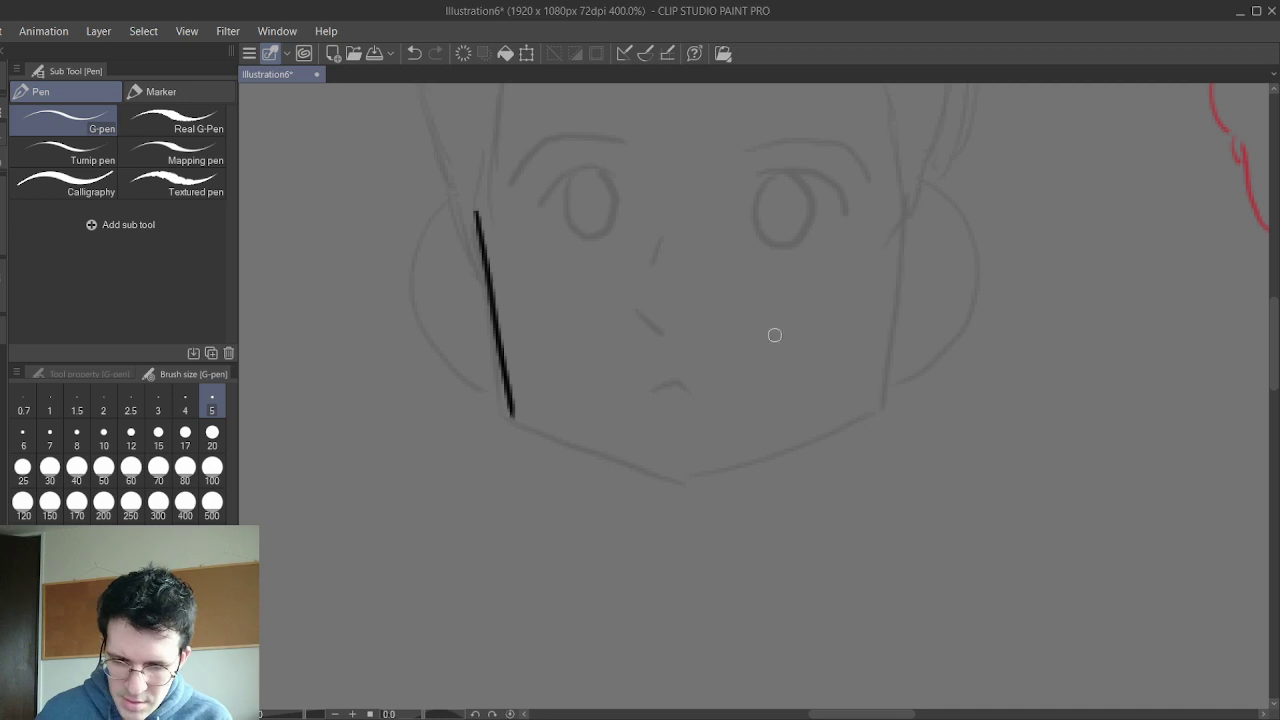
pyautogui.moveTo(901, 199); pyautogui.dragTo(877, 404)
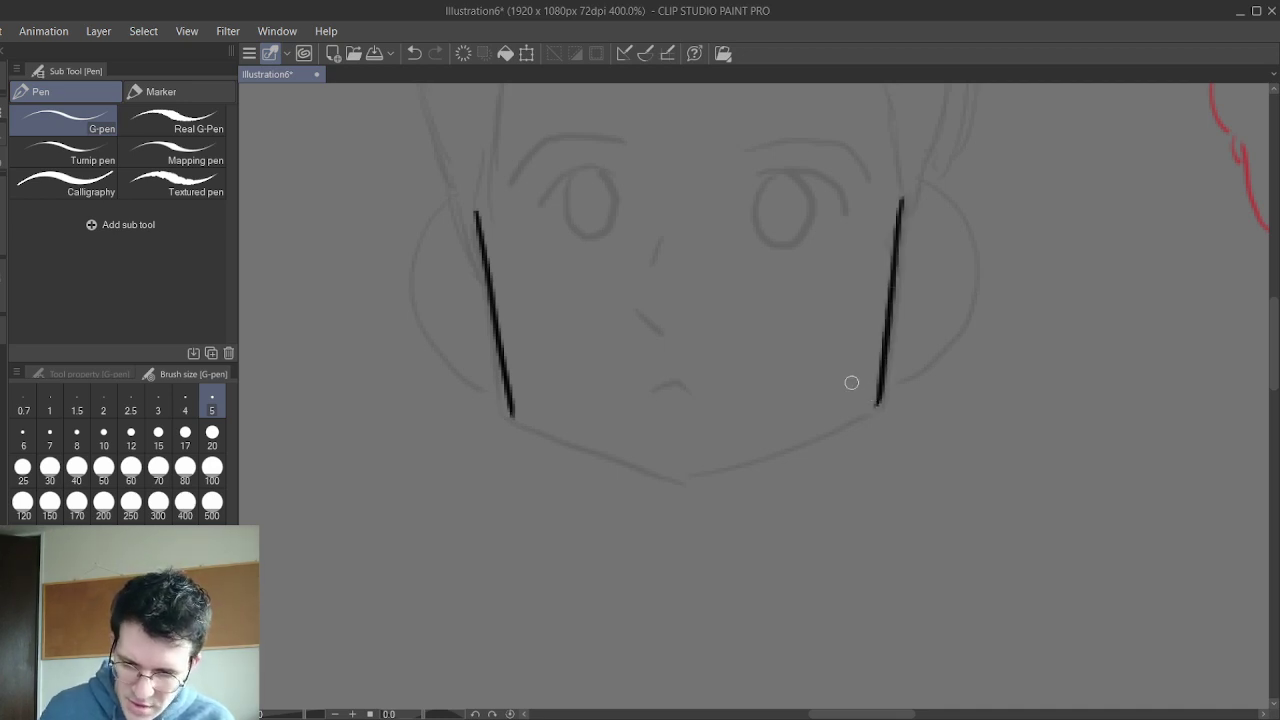
# - Try inking both jaw lines with a short flat chin between them, and undo those strokes
pyautogui.moveTo(514, 418); pyautogui.dragTo(658, 486)
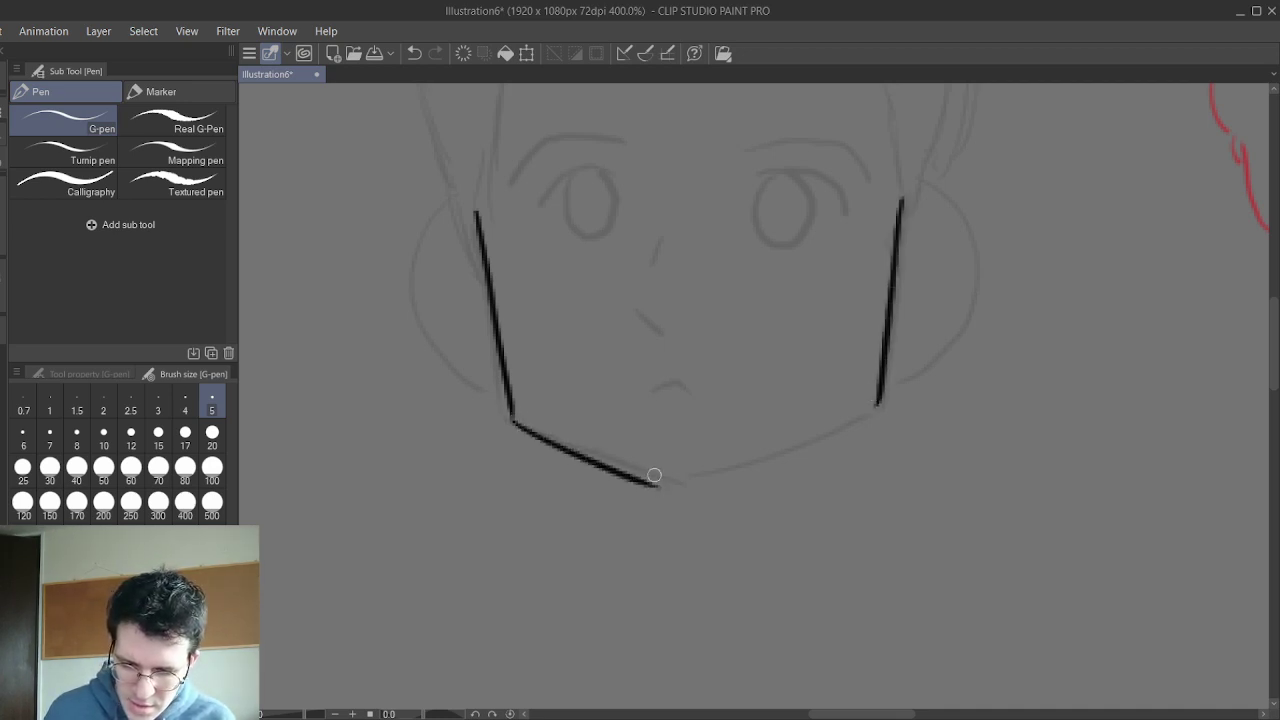
pyautogui.moveTo(877, 404); pyautogui.dragTo(697, 487)
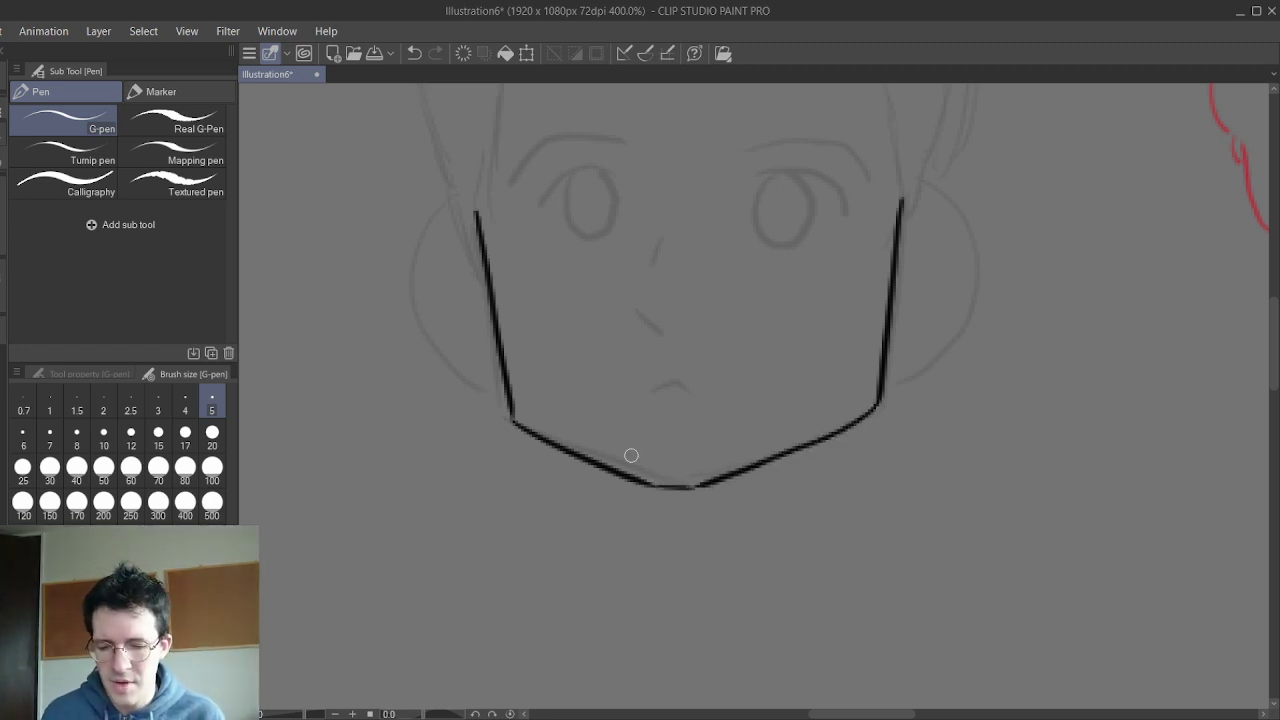
pyautogui.moveTo(631, 455); pyautogui.dragTo(689, 266)
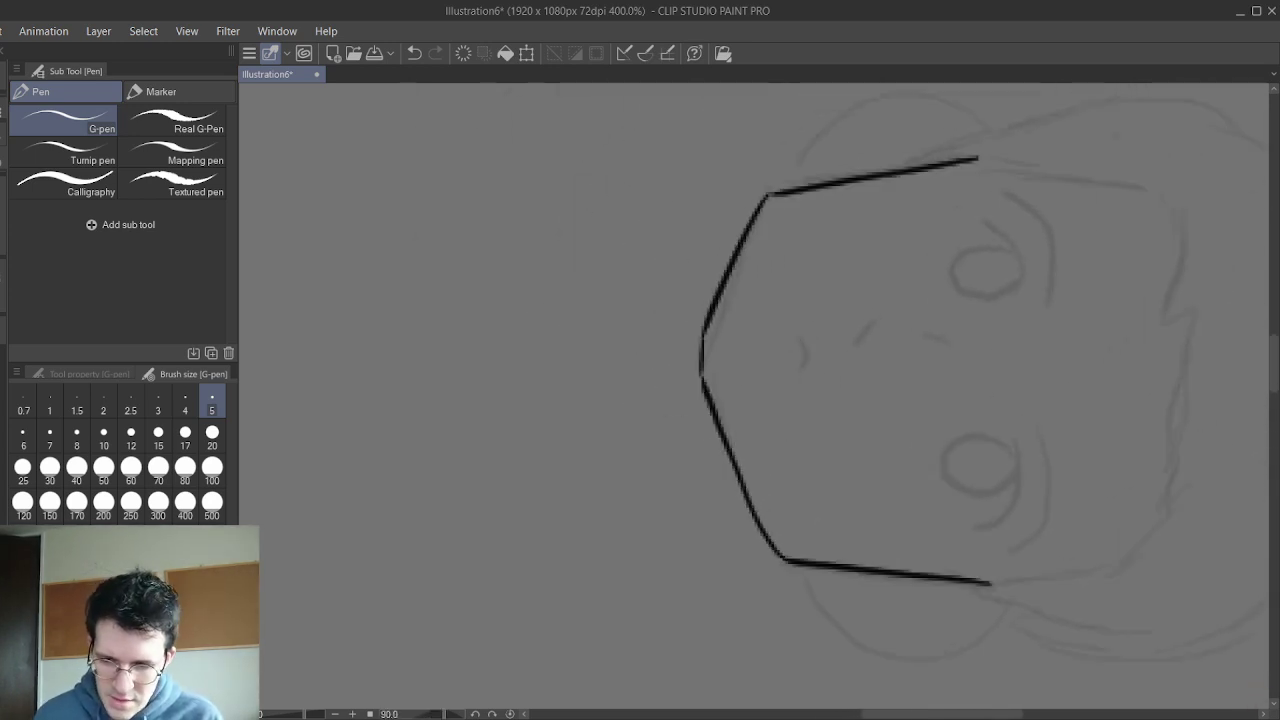
pyautogui.click(413, 53)
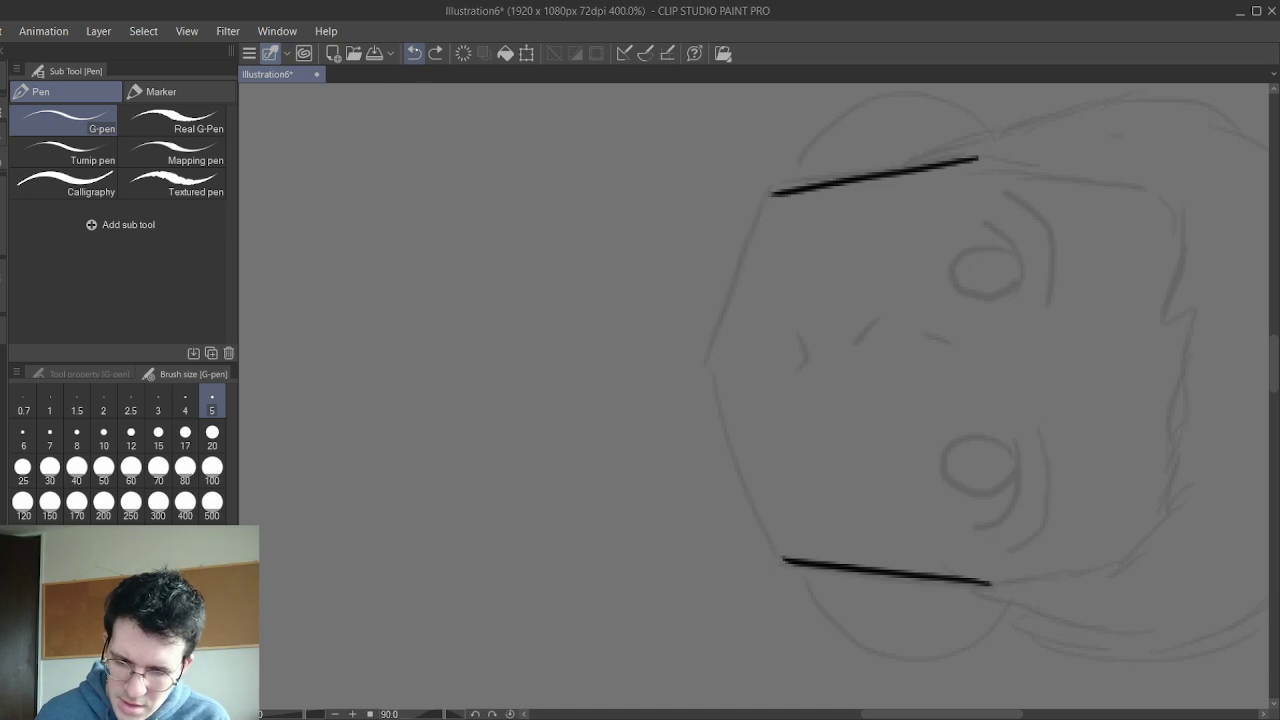
# - Ink straight jaw lines from both cheek corners and join them with a short flat chin line, undoing misplaced strokes
pyautogui.moveTo(769, 192); pyautogui.dragTo(707, 353)
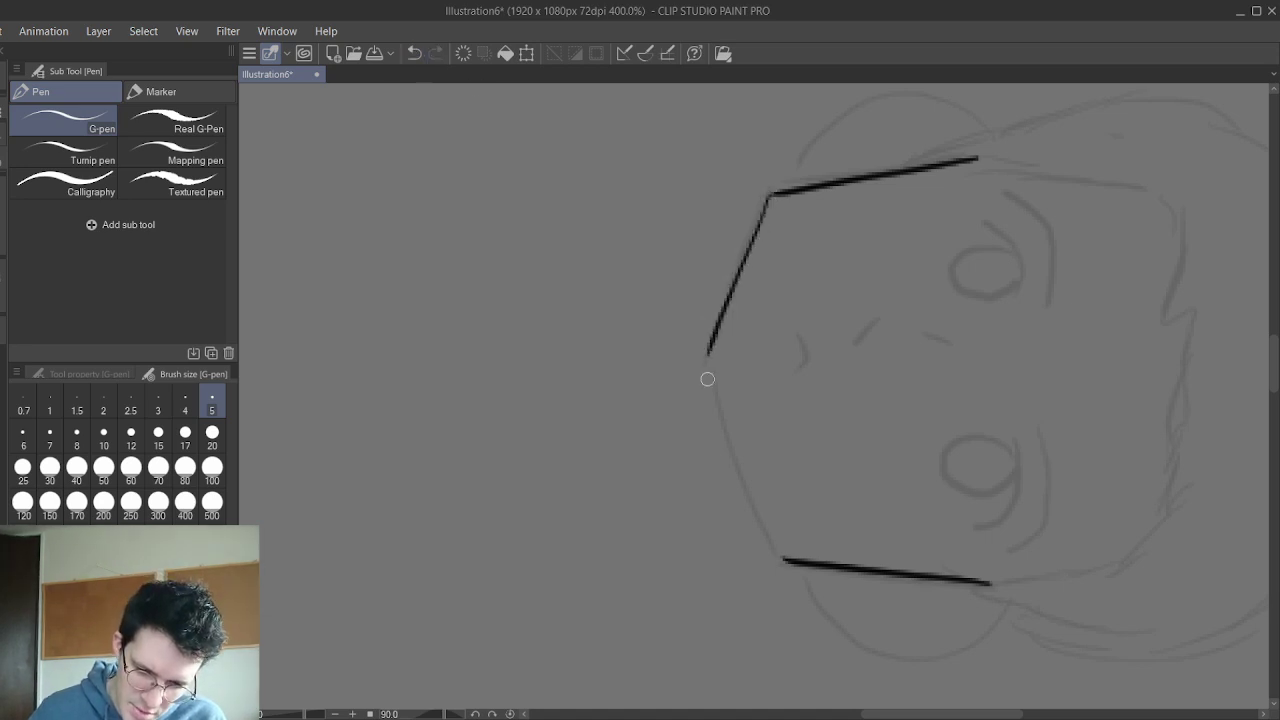
pyautogui.moveTo(777, 560); pyautogui.dragTo(713, 445)
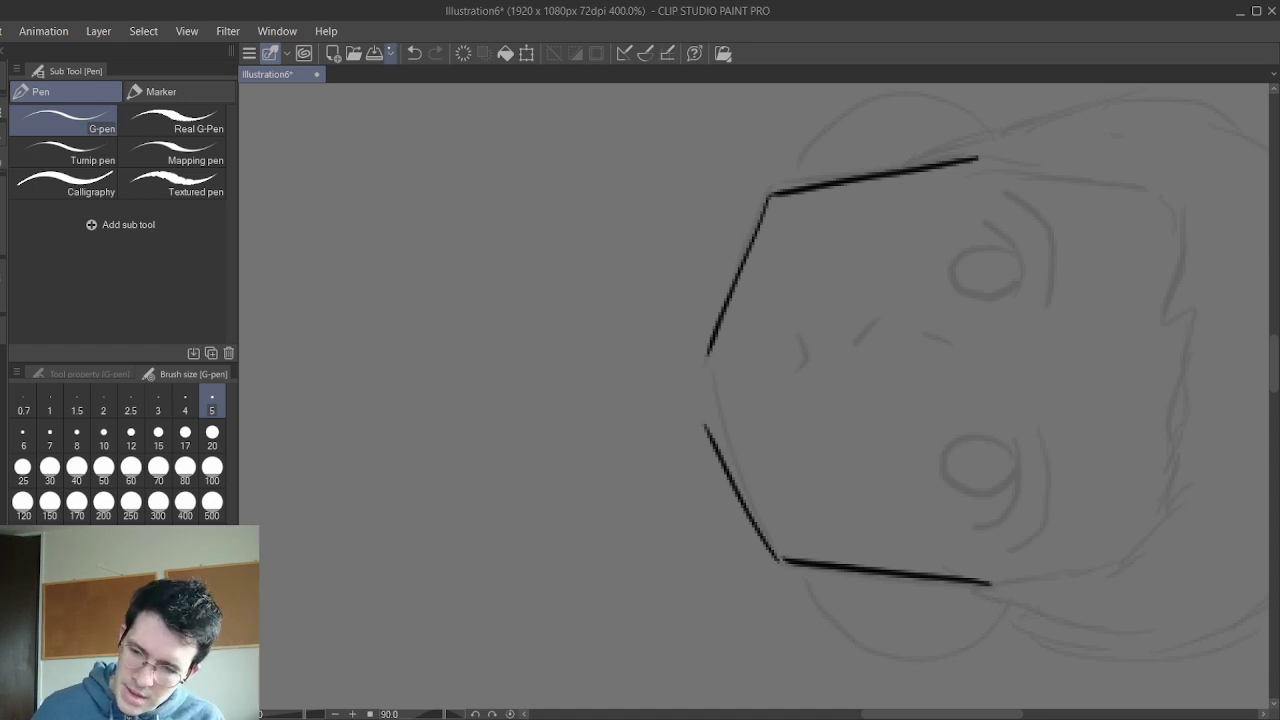
pyautogui.click(413, 53)
pyautogui.moveTo(707, 396); pyautogui.dragTo(783, 560)
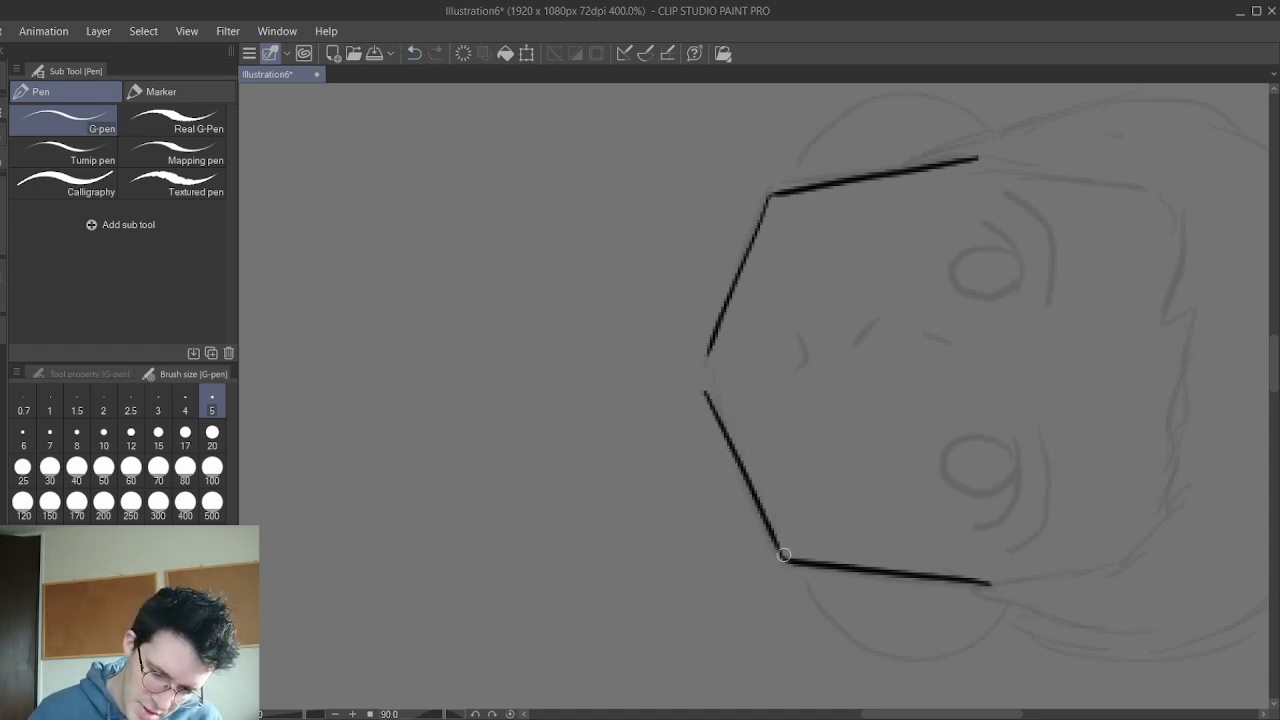
pyautogui.moveTo(705, 358); pyautogui.dragTo(707, 398)
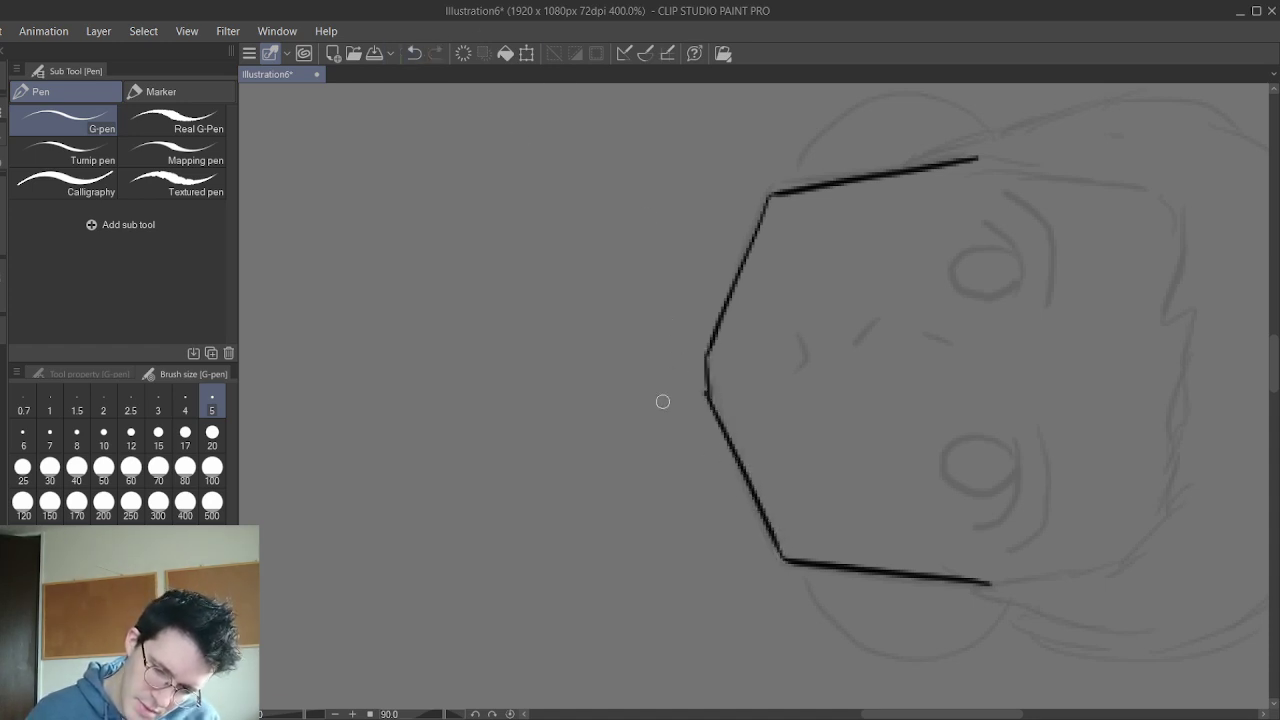
pyautogui.click(413, 53)
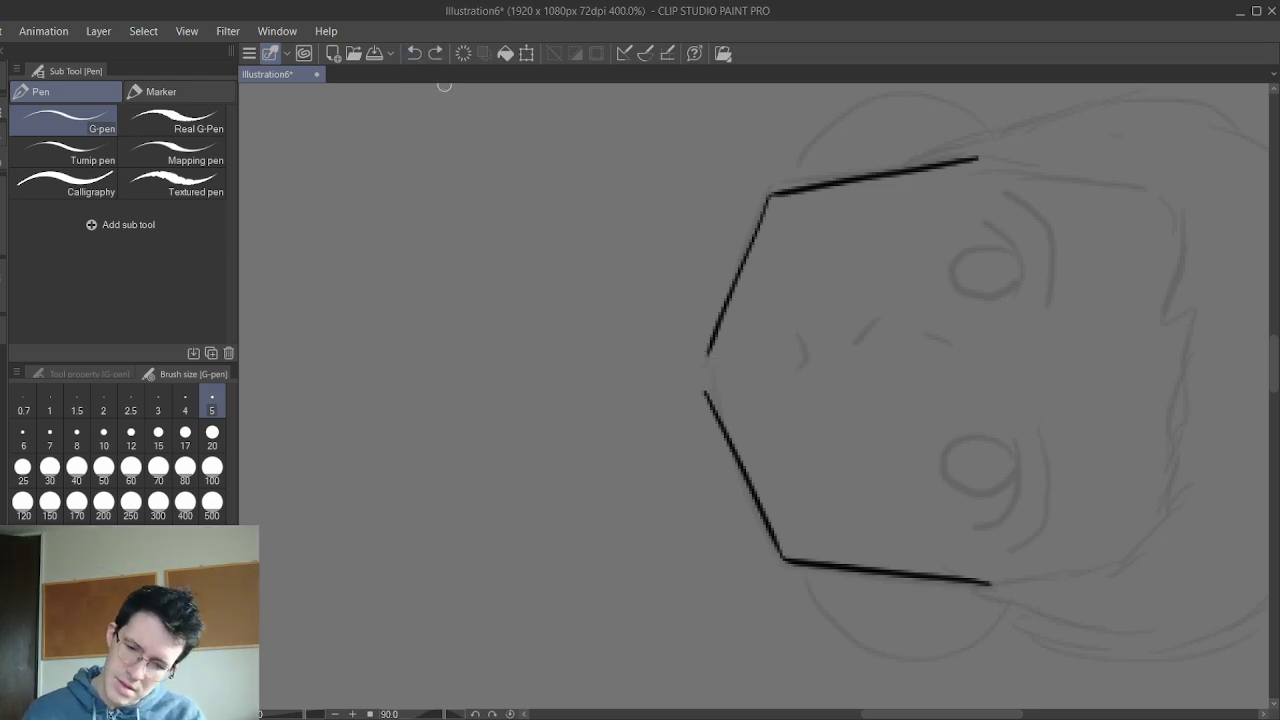
pyautogui.moveTo(707, 362); pyautogui.dragTo(706, 402)
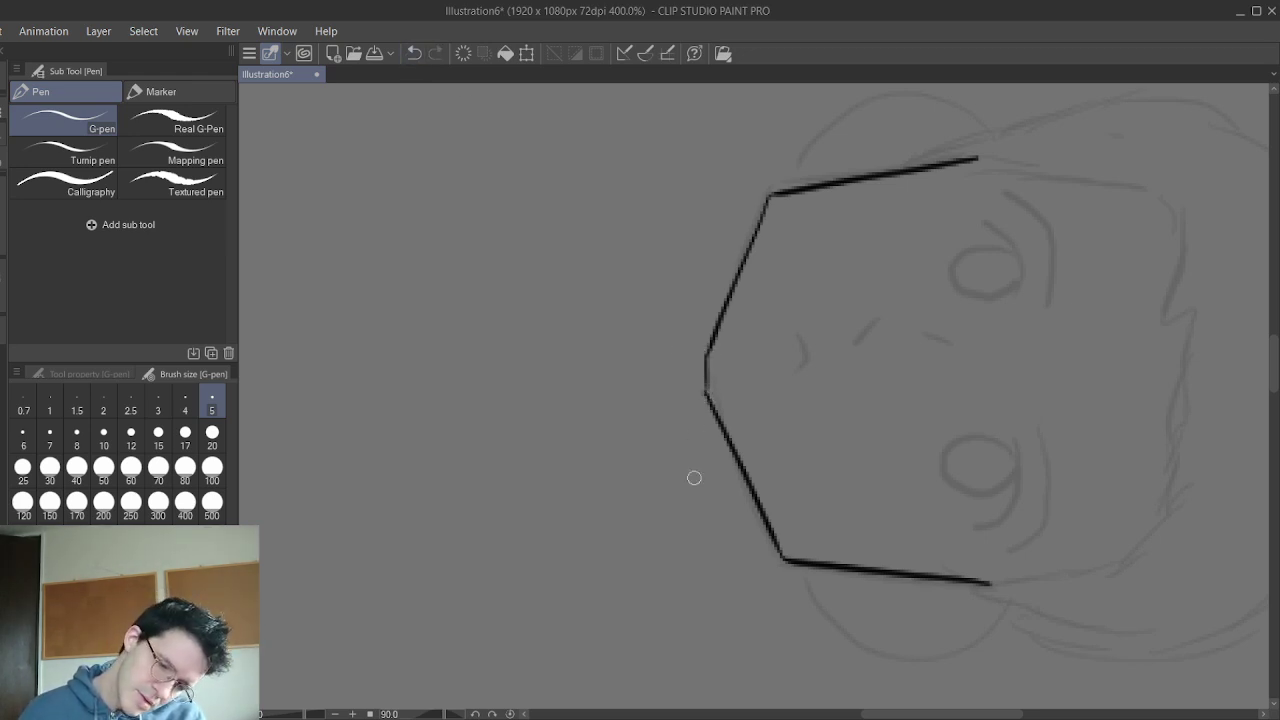
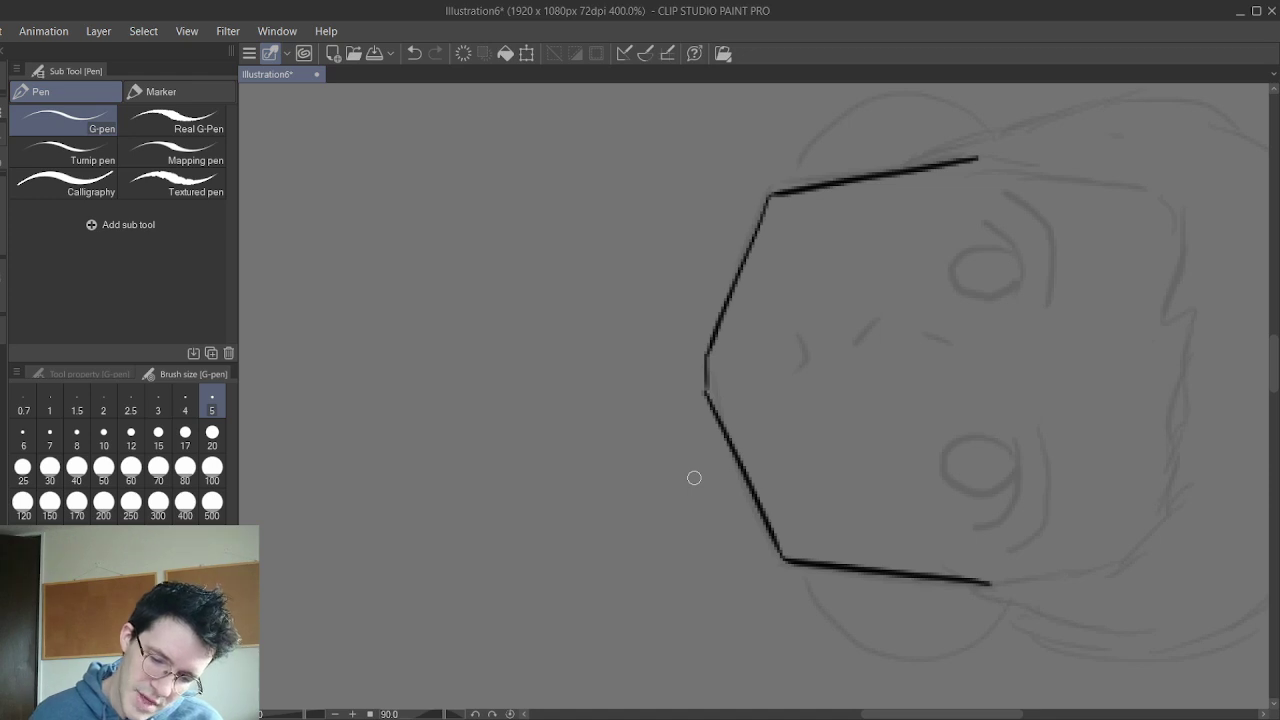
# - Ink the small curved mouth, the two nose marks and both eyebrows over the sketch
pyautogui.moveTo(694, 478); pyautogui.dragTo(706, 486)
pyautogui.moveTo(809, 342)
pyautogui.mouseDown()
pyautogui.moveTo(810, 370)
pyautogui.moveTo(893, 321)
pyautogui.moveTo(958, 348)
pyautogui.moveTo(842, 309)
pyautogui.moveTo(823, 267)
pyautogui.mouseUp()
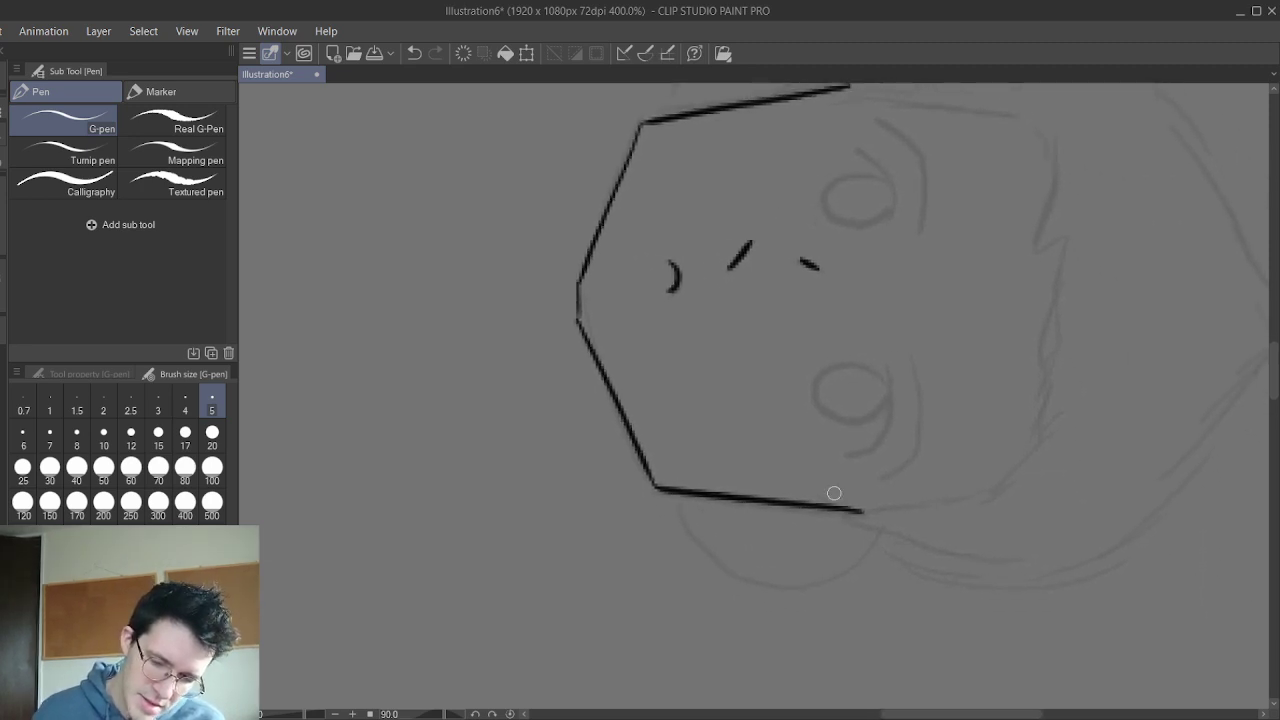
pyautogui.moveTo(834, 494); pyautogui.dragTo(792, 498)
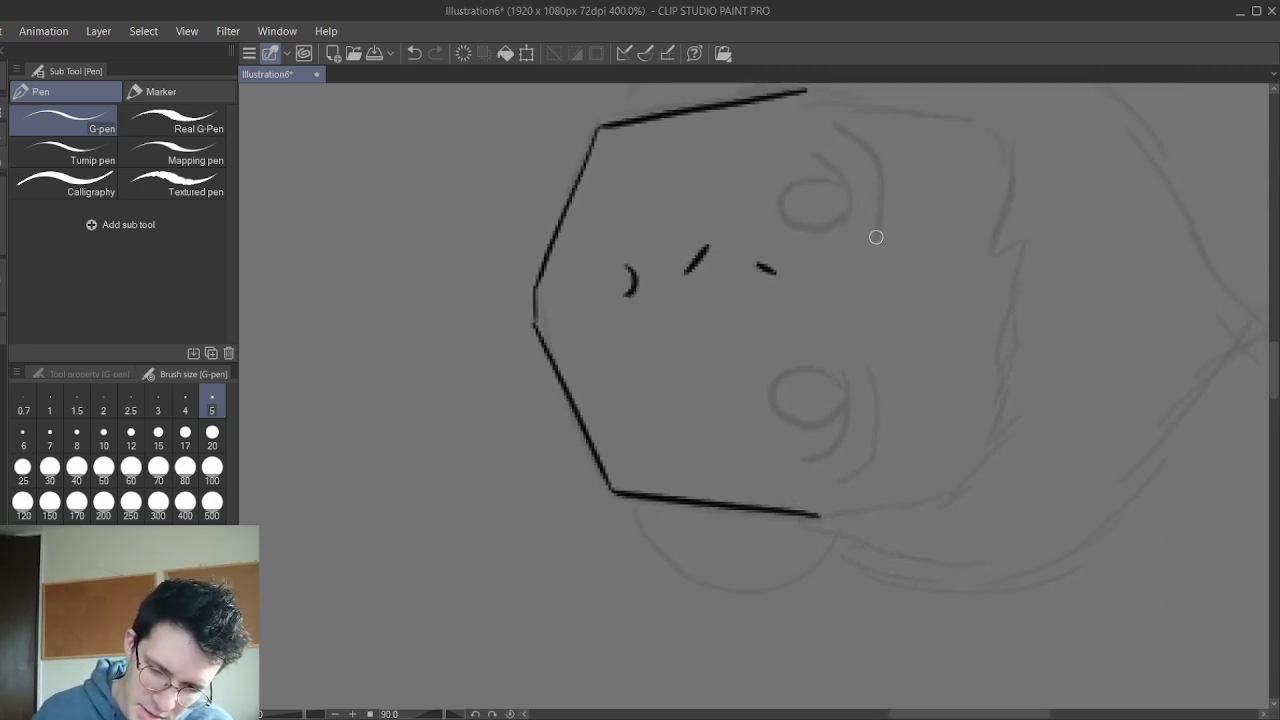
pyautogui.moveTo(877, 238)
pyautogui.mouseDown()
pyautogui.moveTo(885, 185)
pyautogui.moveTo(866, 143)
pyautogui.moveTo(835, 125)
pyautogui.mouseUp()
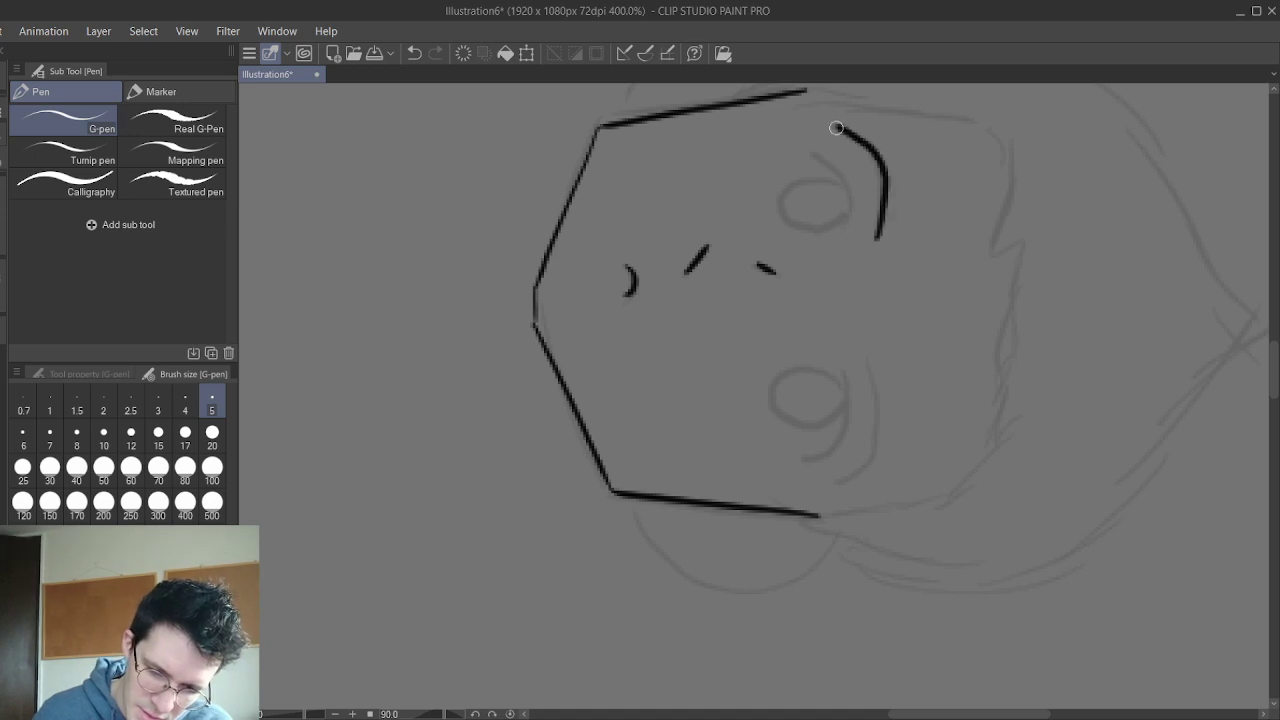
pyautogui.moveTo(868, 368)
pyautogui.mouseDown()
pyautogui.moveTo(879, 437)
pyautogui.moveTo(837, 484)
pyautogui.mouseUp()
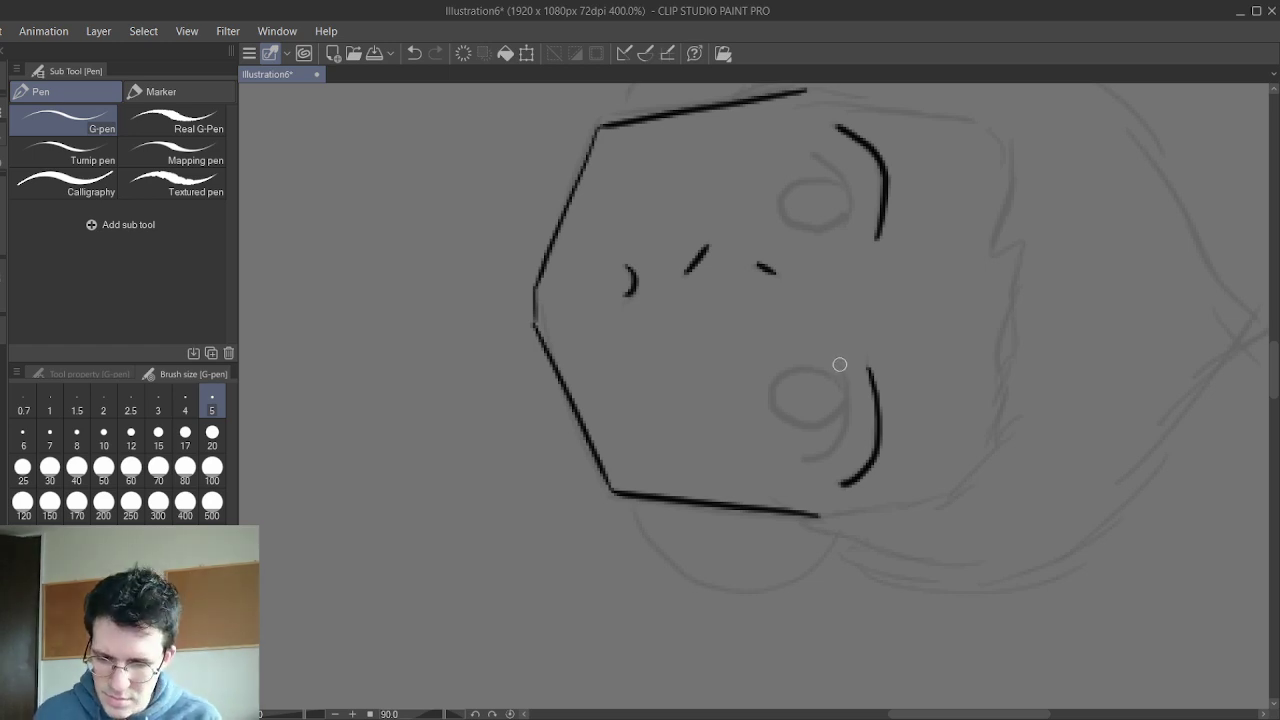
# - Hide the inked Layer 11 and raise the Layer 10 sketch to 100% opacity
pyautogui.hotkey('ctrl', '@')
pyautogui.scroll(-5, 760, 400)
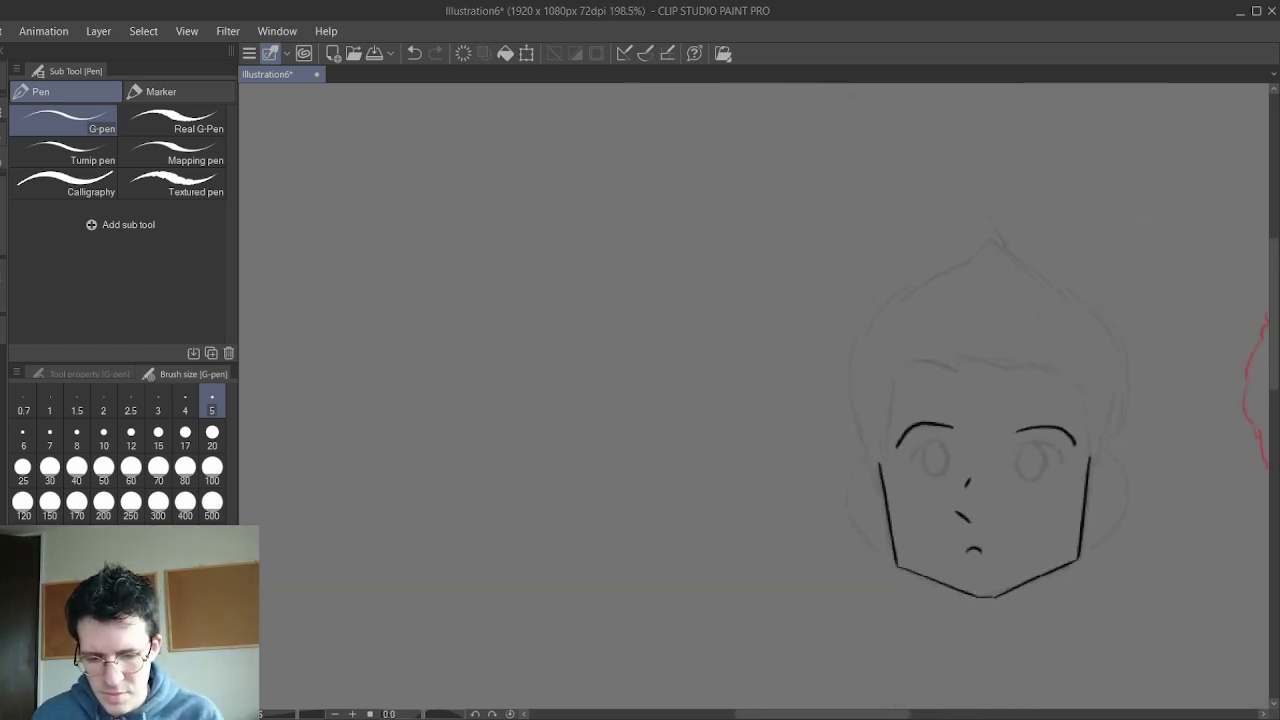
pyautogui.press('F7')
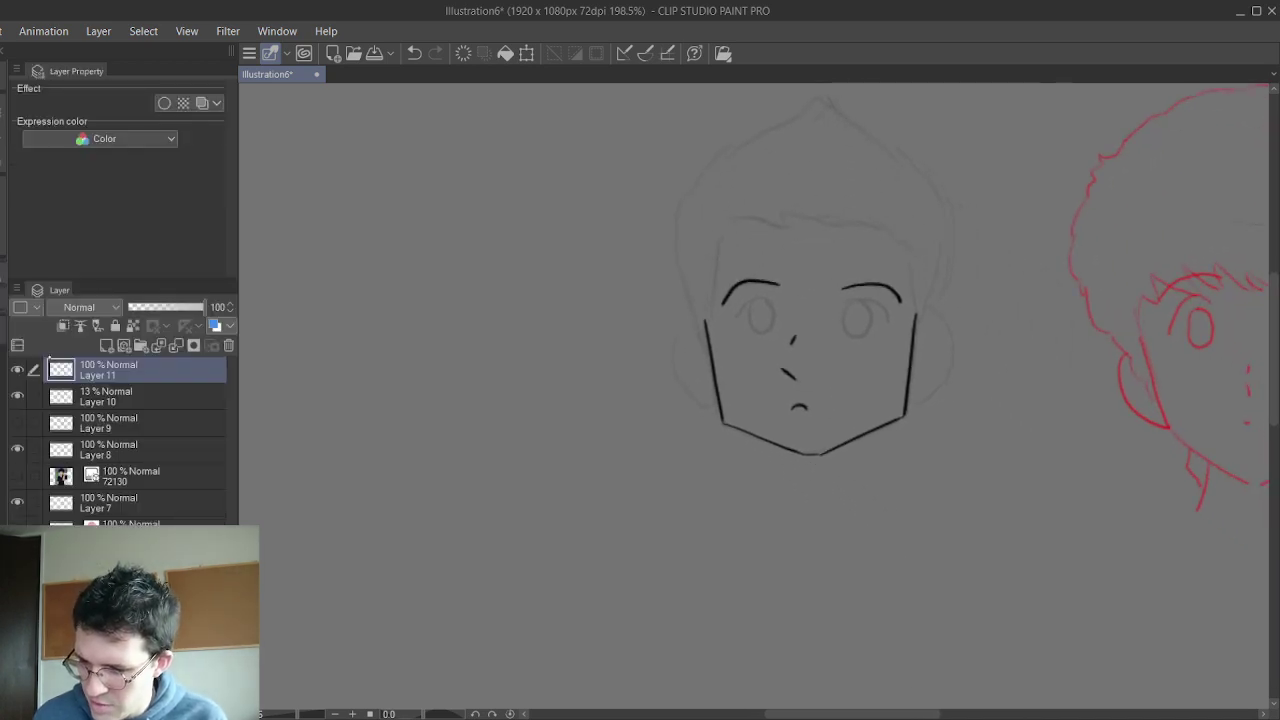
pyautogui.click(17, 369)
pyautogui.click(110, 396)
pyautogui.moveTo(138, 307); pyautogui.dragTo(206, 307)
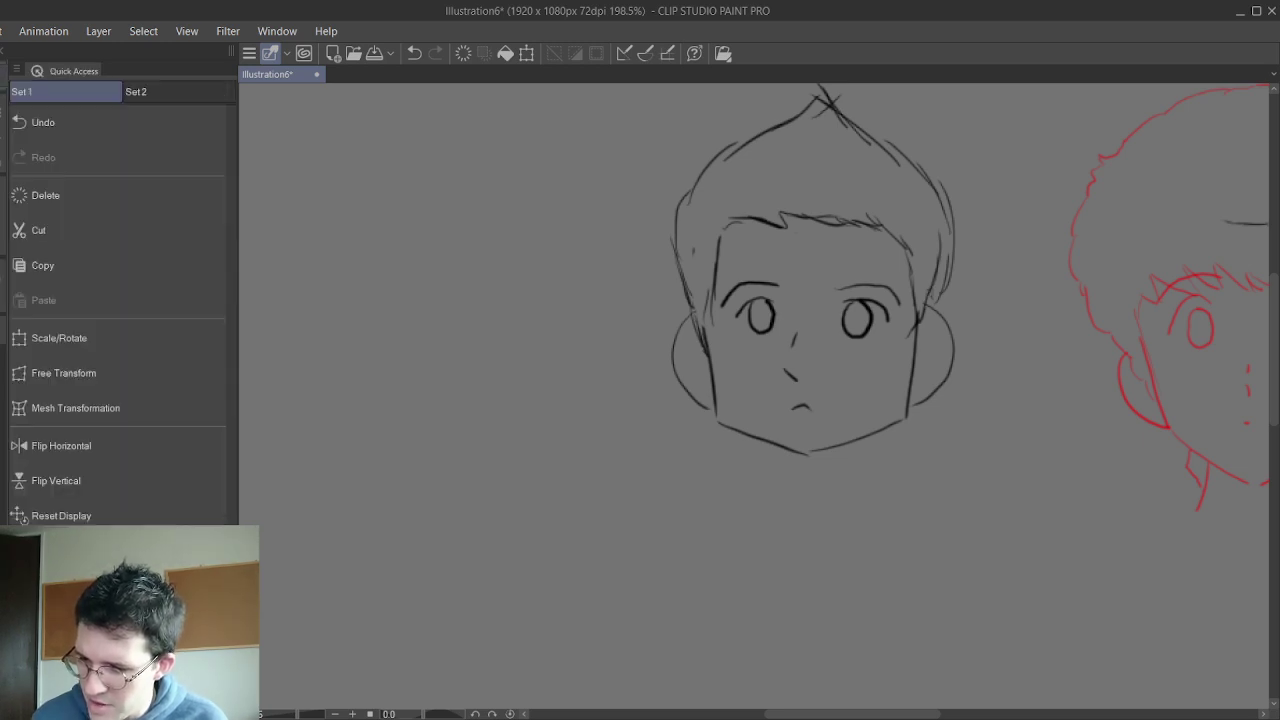
# - Flip the canvas view horizontally and back twice to examine the symmetry of the Layer 10 sketch
pyautogui.click(44, 446)
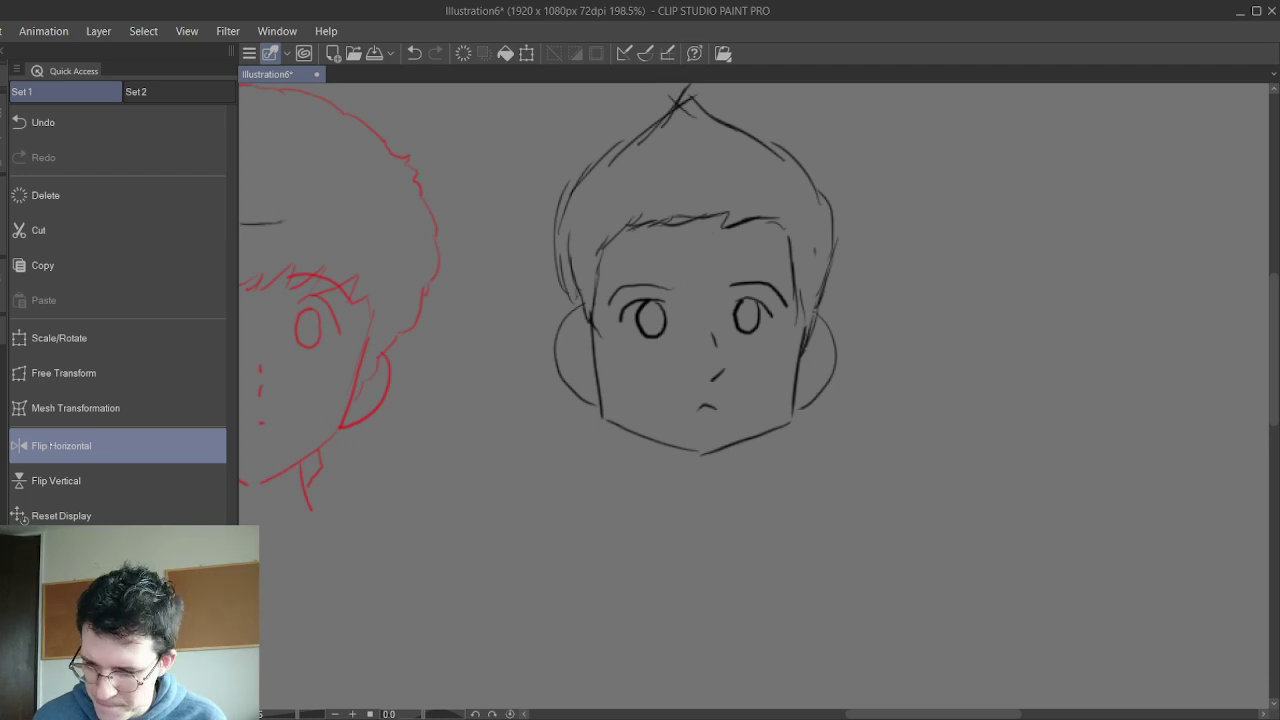
pyautogui.click(50, 446)
pyautogui.click(48, 446)
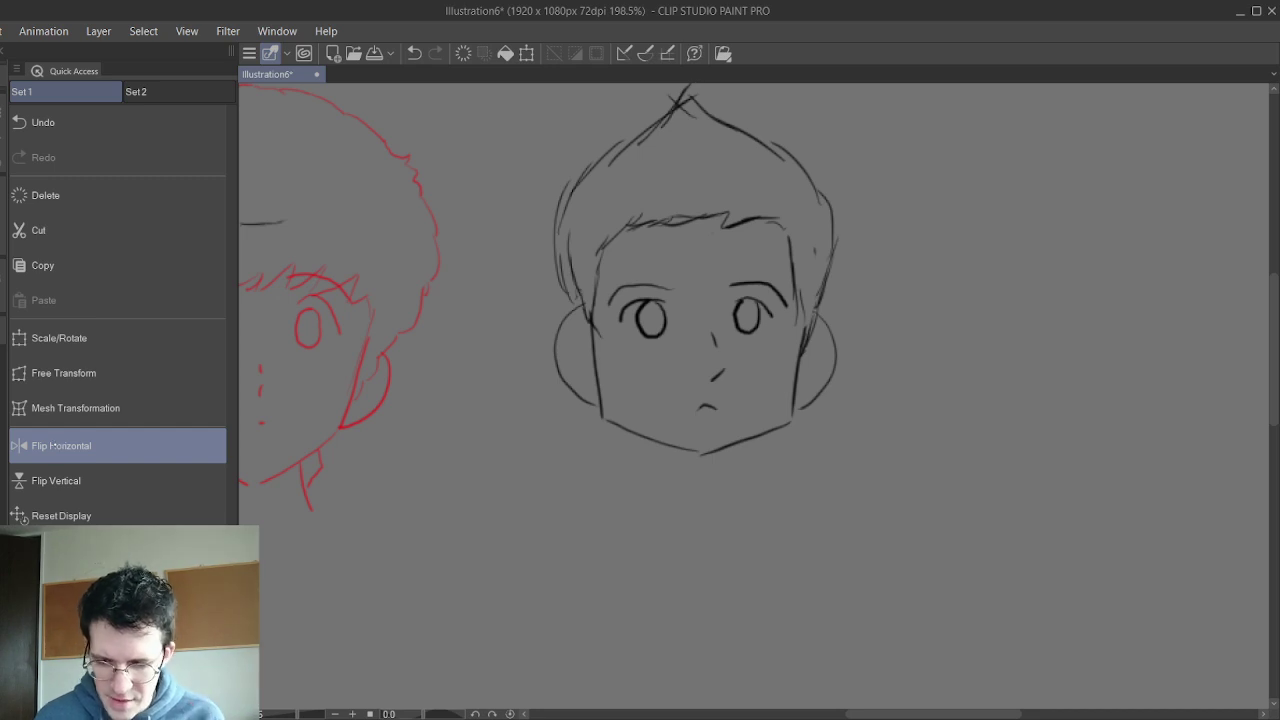
pyautogui.click(52, 446)
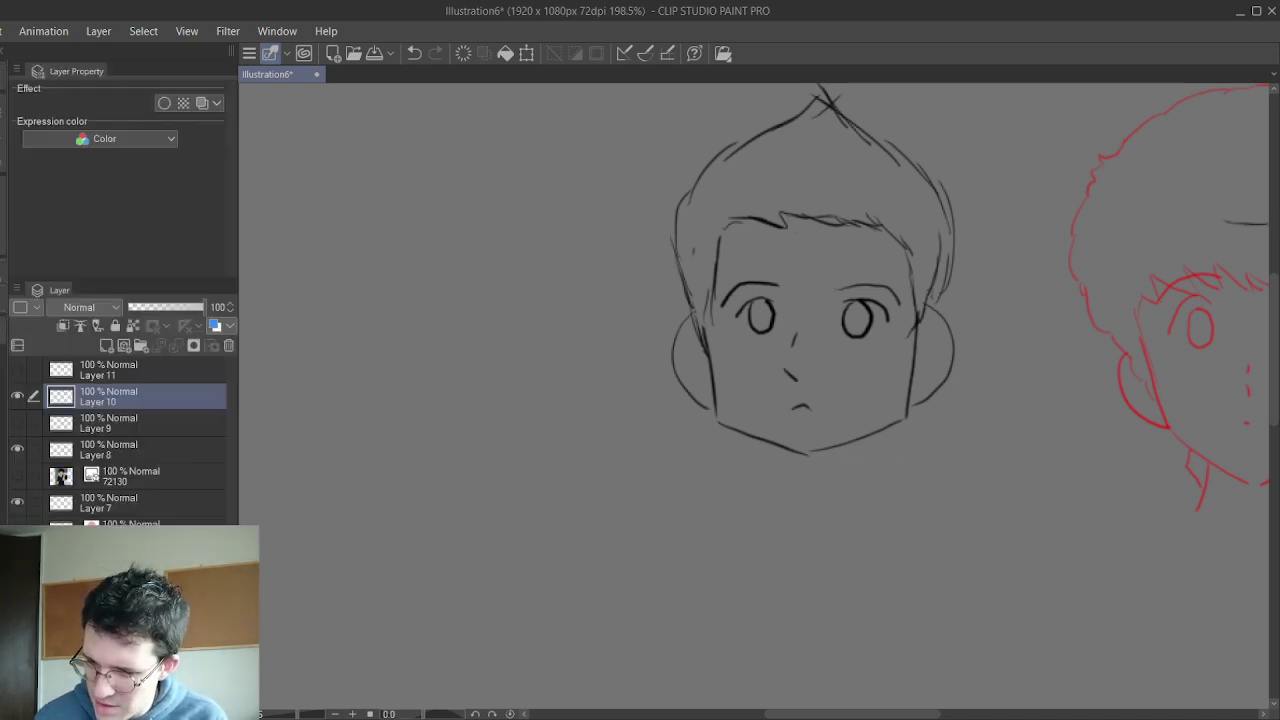
# - Show Layer 11 with Layer 10 hidden, and flip the canvas view horizontally and back to examine the inked lines
pyautogui.click(17, 369)
pyautogui.click(17, 396)
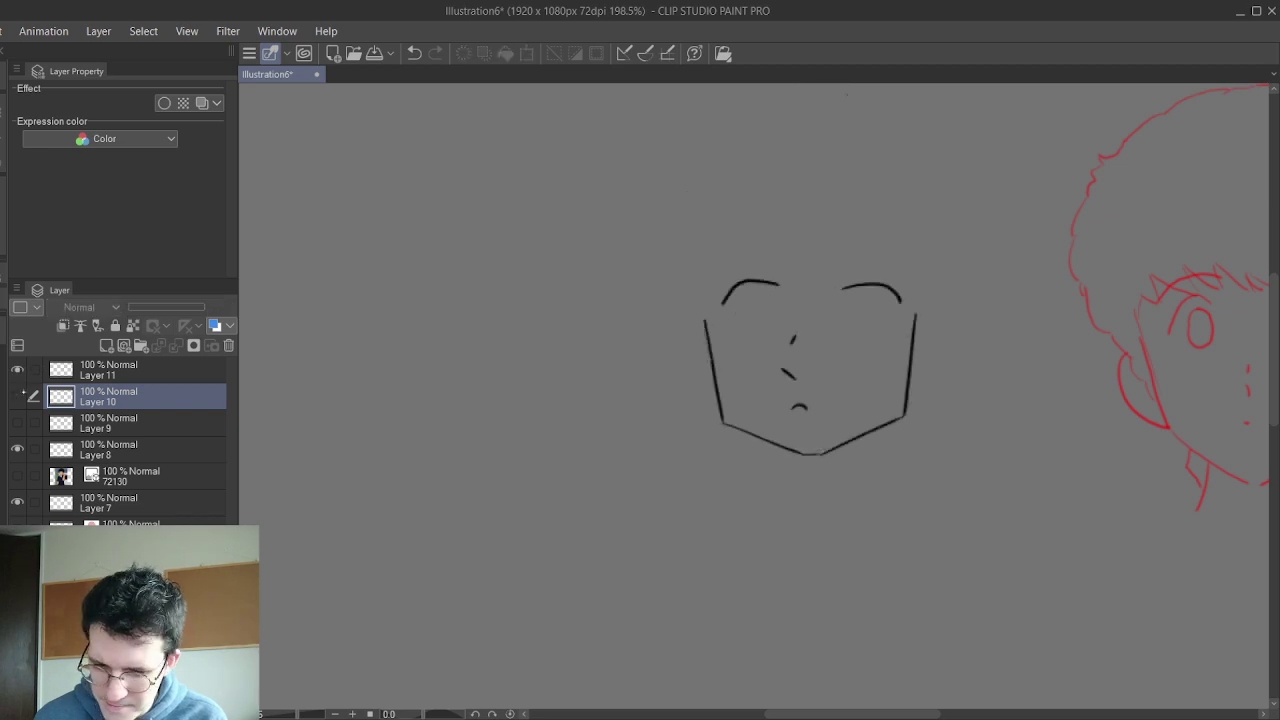
pyautogui.click(2, 75)
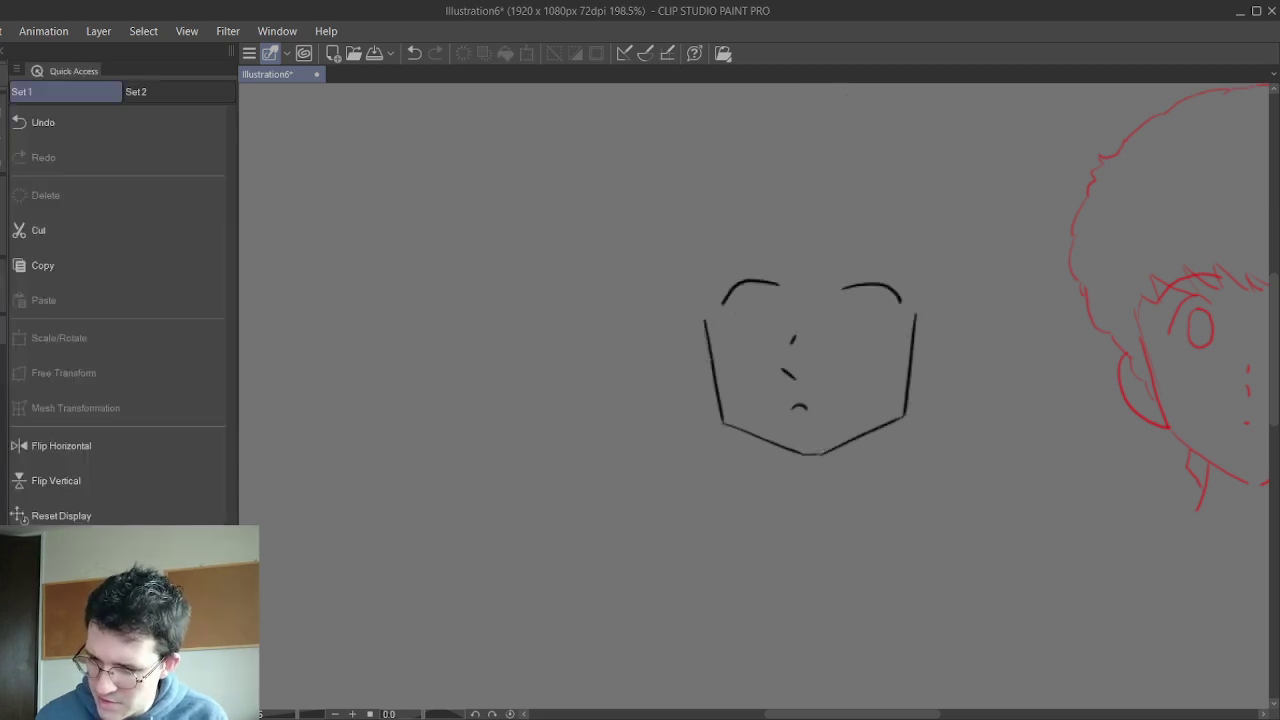
pyautogui.click(62, 445)
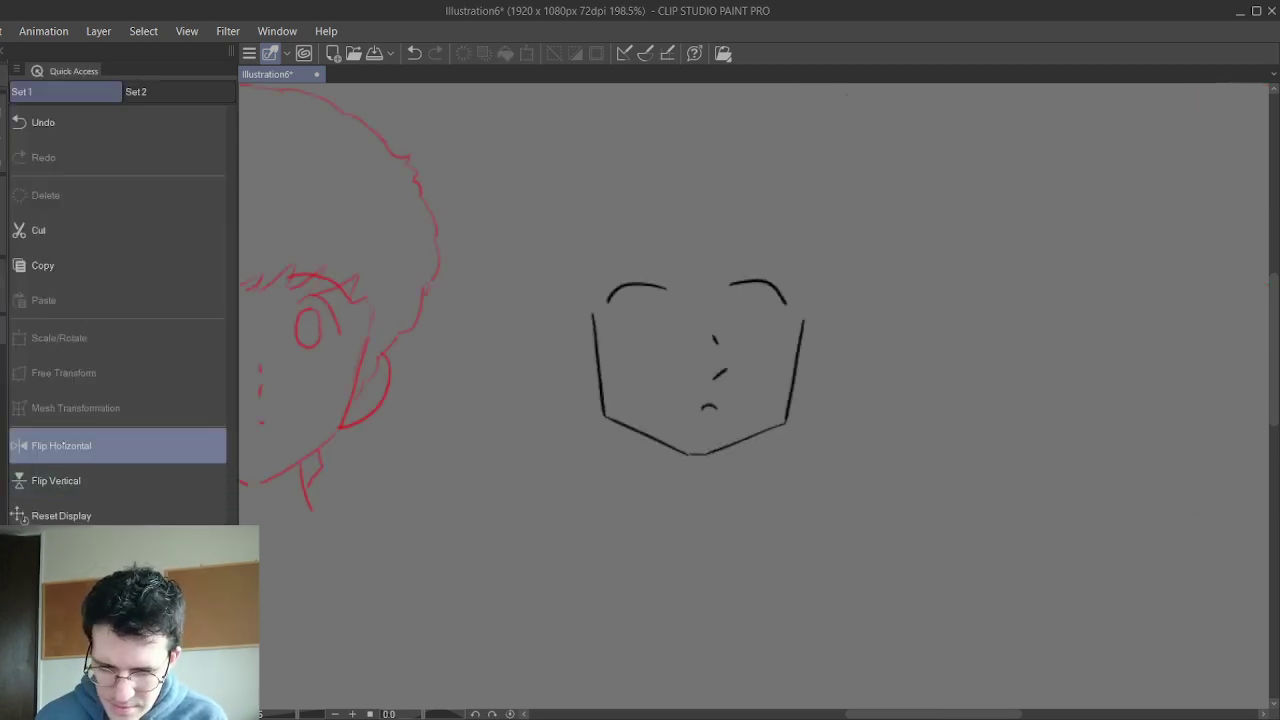
pyautogui.click(60, 445)
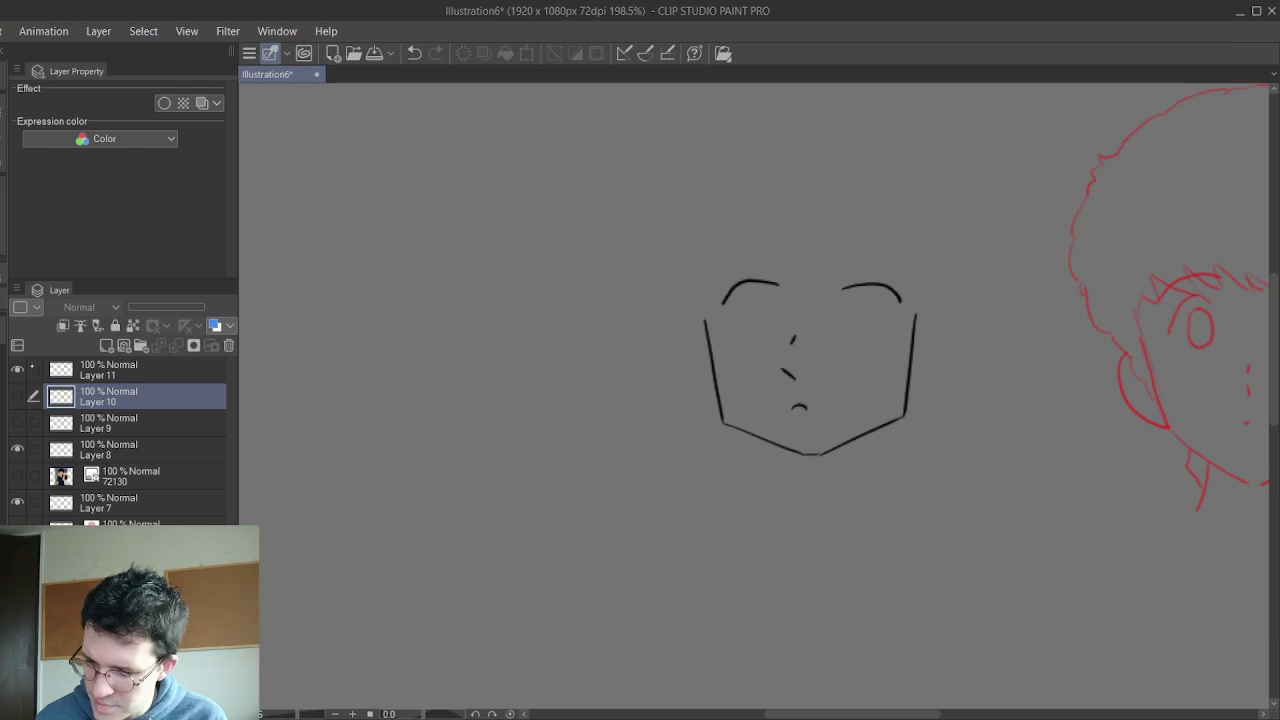
# - Show the Layer 10 sketch again at 35% opacity and make Layer 11 active for inking
pyautogui.click(17, 396)
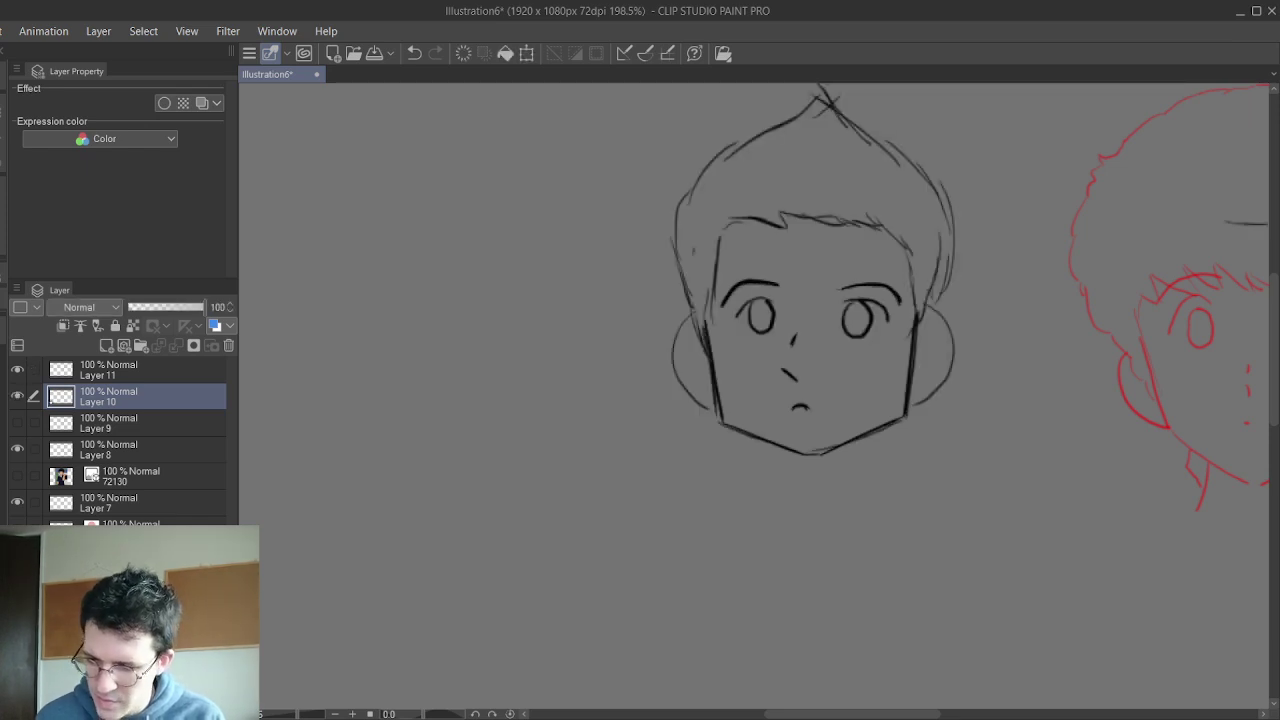
pyautogui.moveTo(160, 309); pyautogui.dragTo(154, 308)
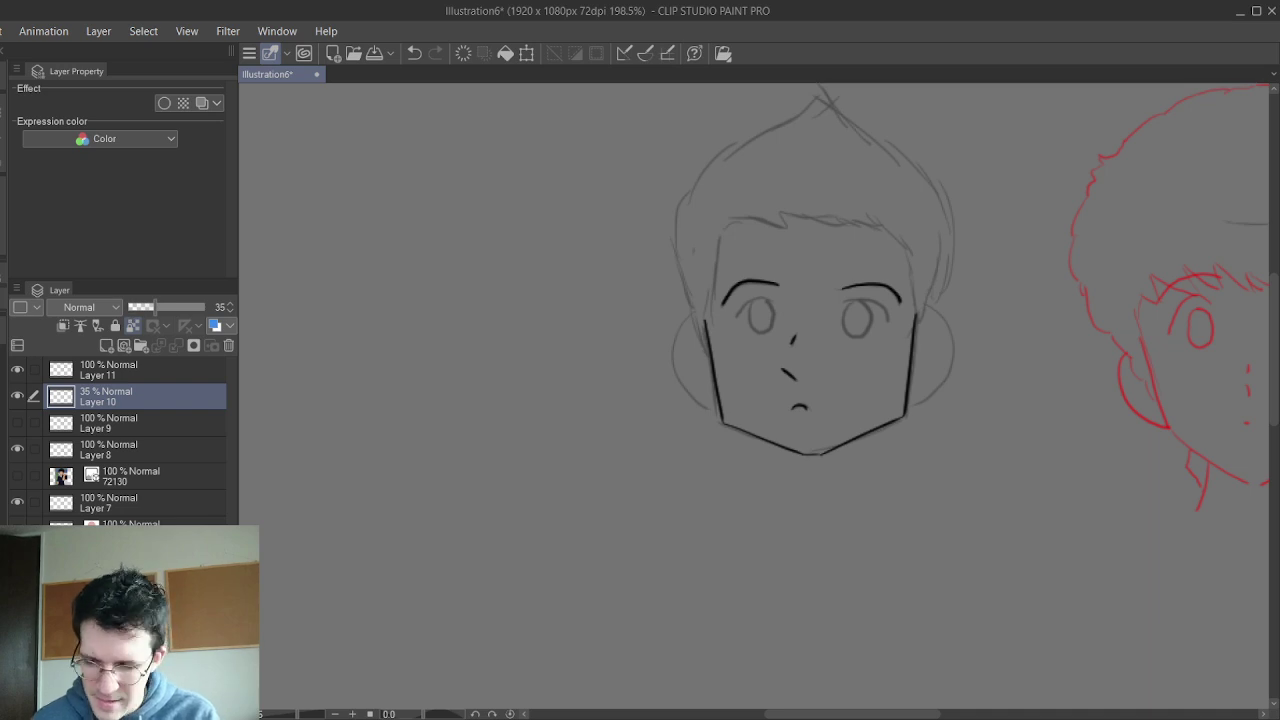
pyautogui.moveTo(900, 300); pyautogui.dragTo(780, 480)
pyautogui.scroll(3, 800, 400)
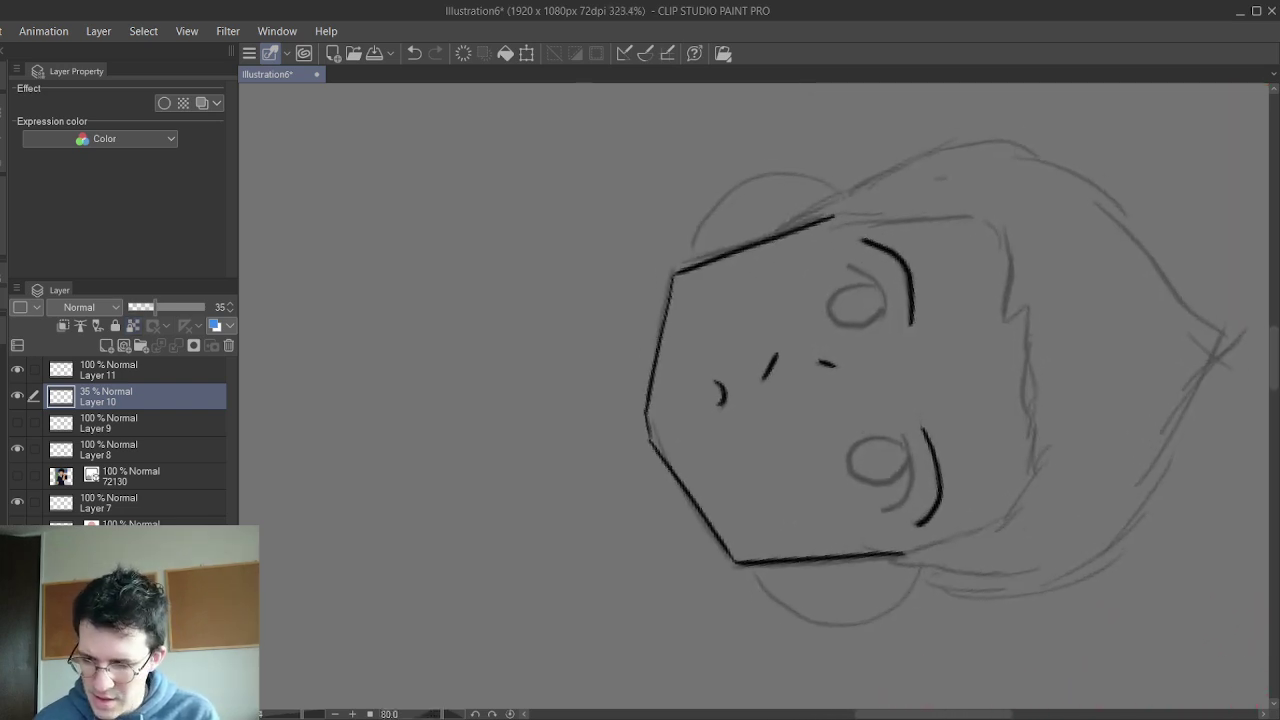
pyautogui.click(110, 369)
# - Ink the curved upper lid of the face's right eye, try an iris outline stroke and undo that stroke
pyautogui.scroll(2, 780, 380)
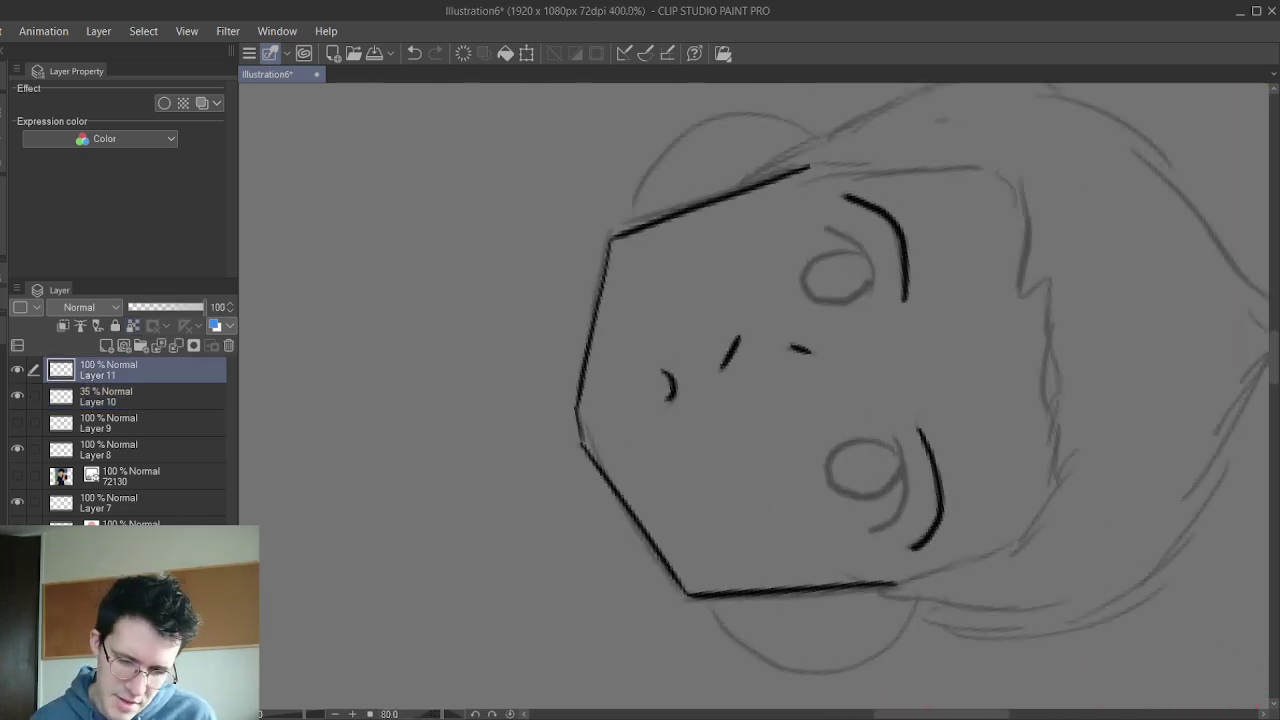
pyautogui.moveTo(780, 400); pyautogui.dragTo(678, 266)
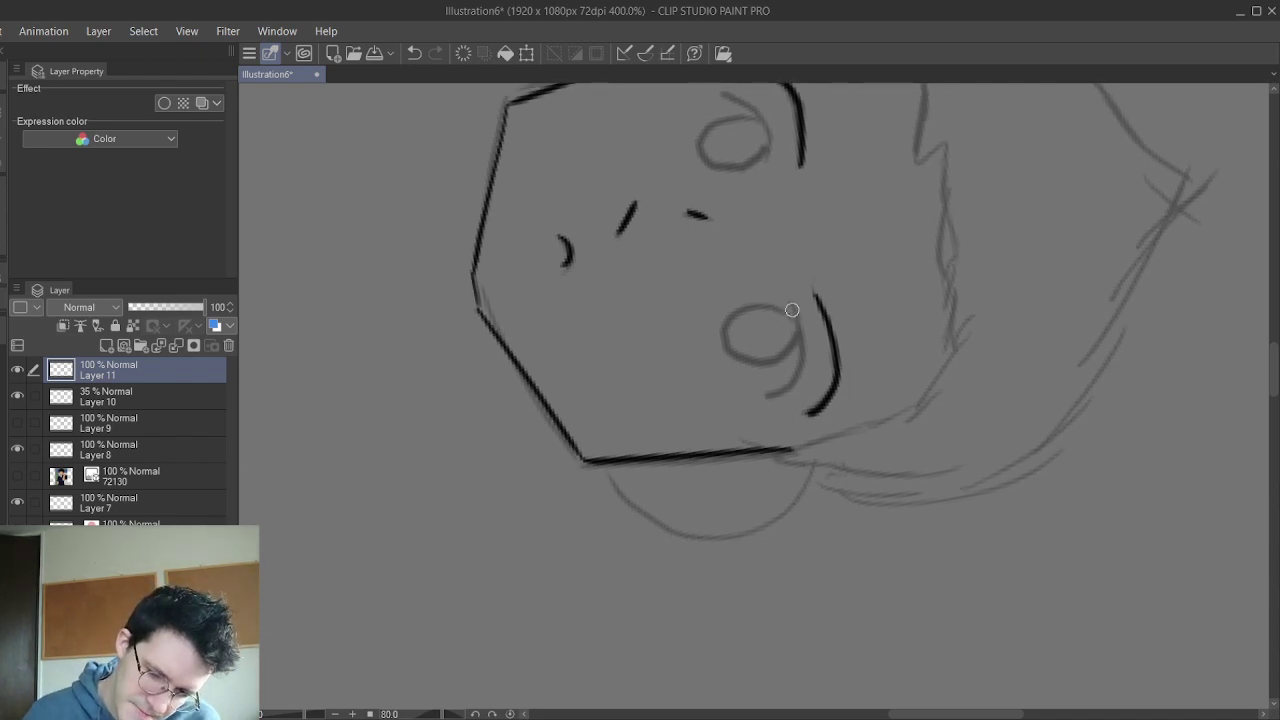
pyautogui.moveTo(793, 304)
pyautogui.mouseDown()
pyautogui.moveTo(805, 355)
pyautogui.moveTo(770, 396)
pyautogui.mouseUp()
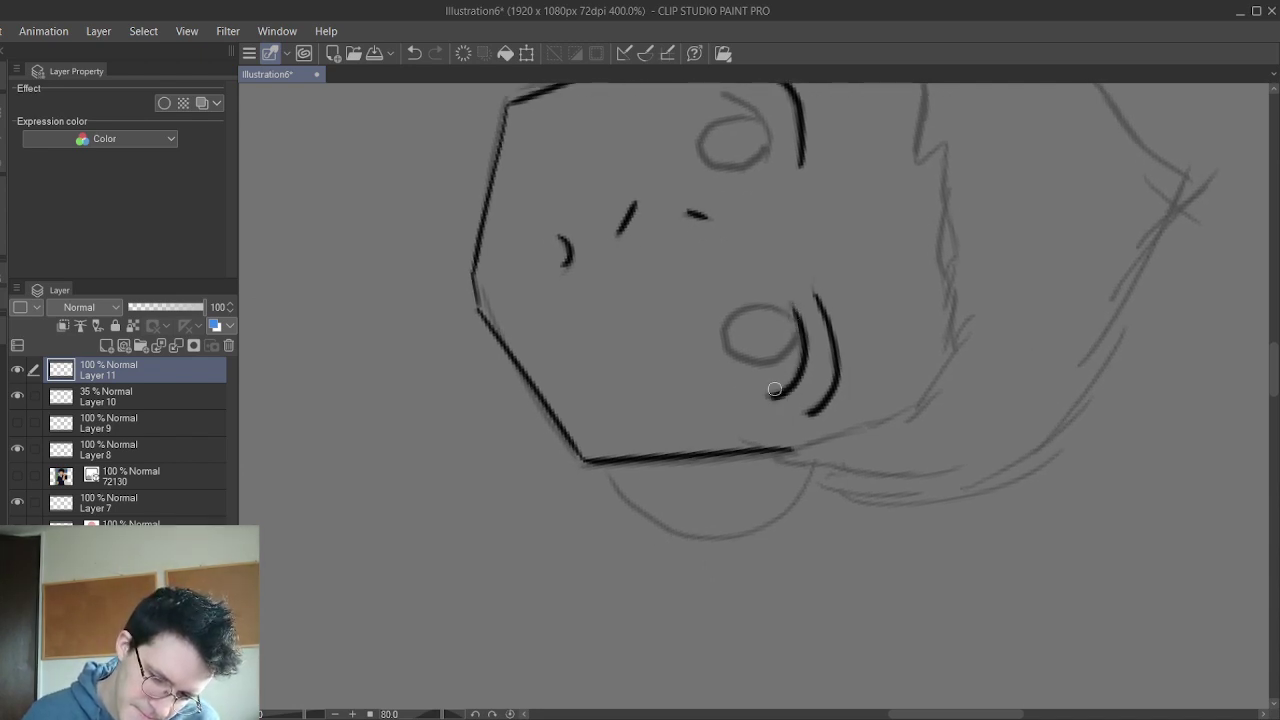
pyautogui.moveTo(795, 323)
pyautogui.mouseDown()
pyautogui.moveTo(780, 305)
pyautogui.moveTo(748, 303)
pyautogui.moveTo(728, 333)
pyautogui.moveTo(740, 357)
pyautogui.moveTo(772, 360)
pyautogui.moveTo(803, 333)
pyautogui.moveTo(790, 302)
pyautogui.mouseUp()
pyautogui.click(414, 53)
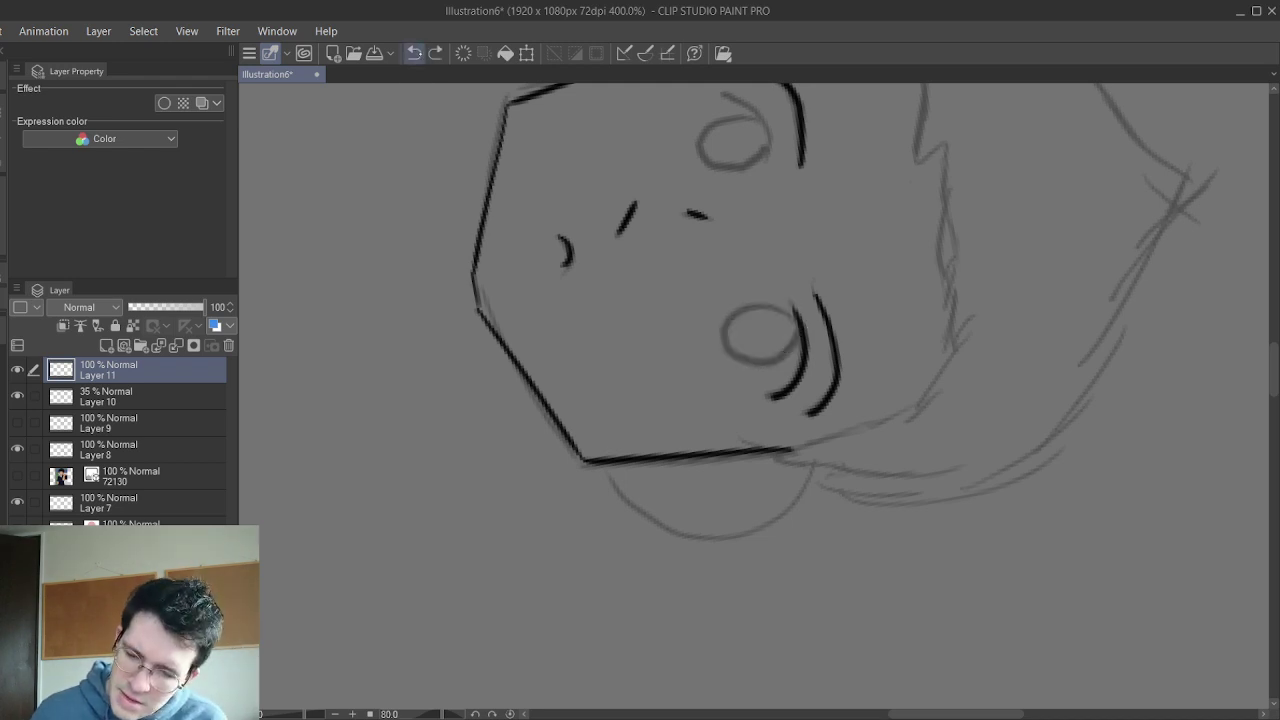
pyautogui.moveTo(792, 317)
pyautogui.mouseDown()
pyautogui.moveTo(757, 303)
pyautogui.moveTo(723, 331)
pyautogui.moveTo(749, 354)
pyautogui.moveTo(797, 340)
pyautogui.moveTo(791, 298)
pyautogui.mouseUp()
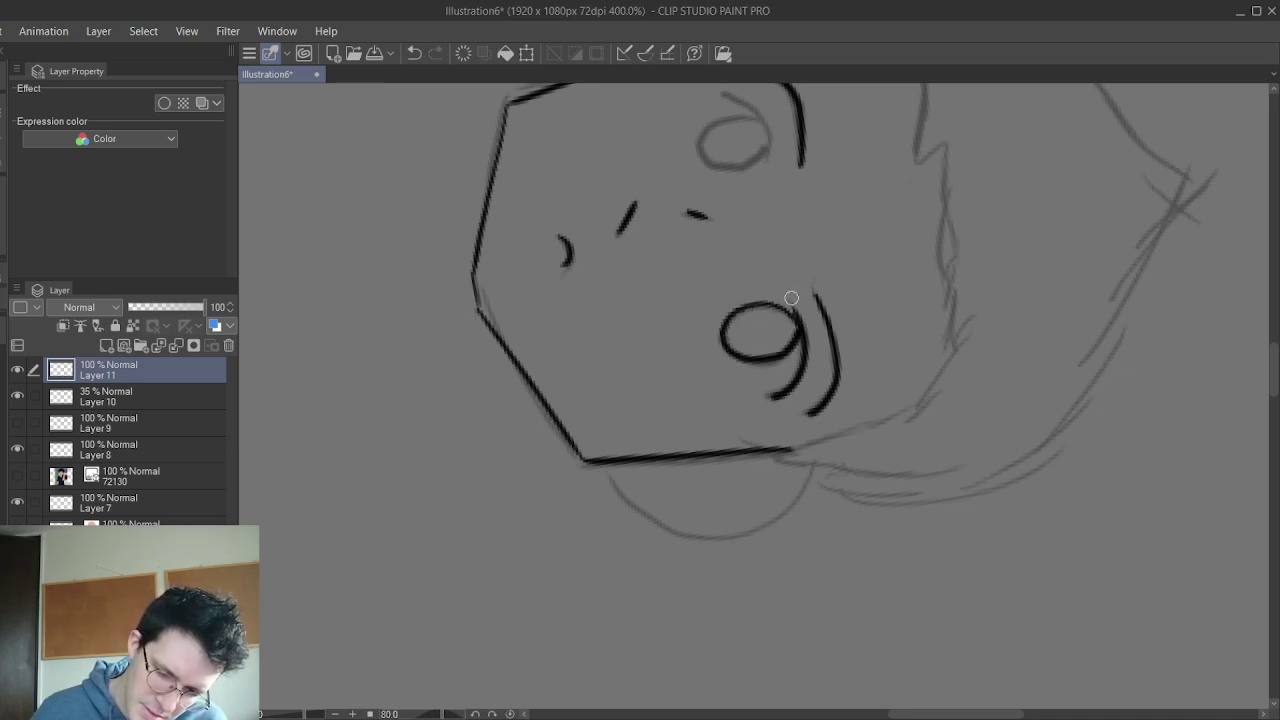
pyautogui.click(110, 449)
pyautogui.click(130, 476)
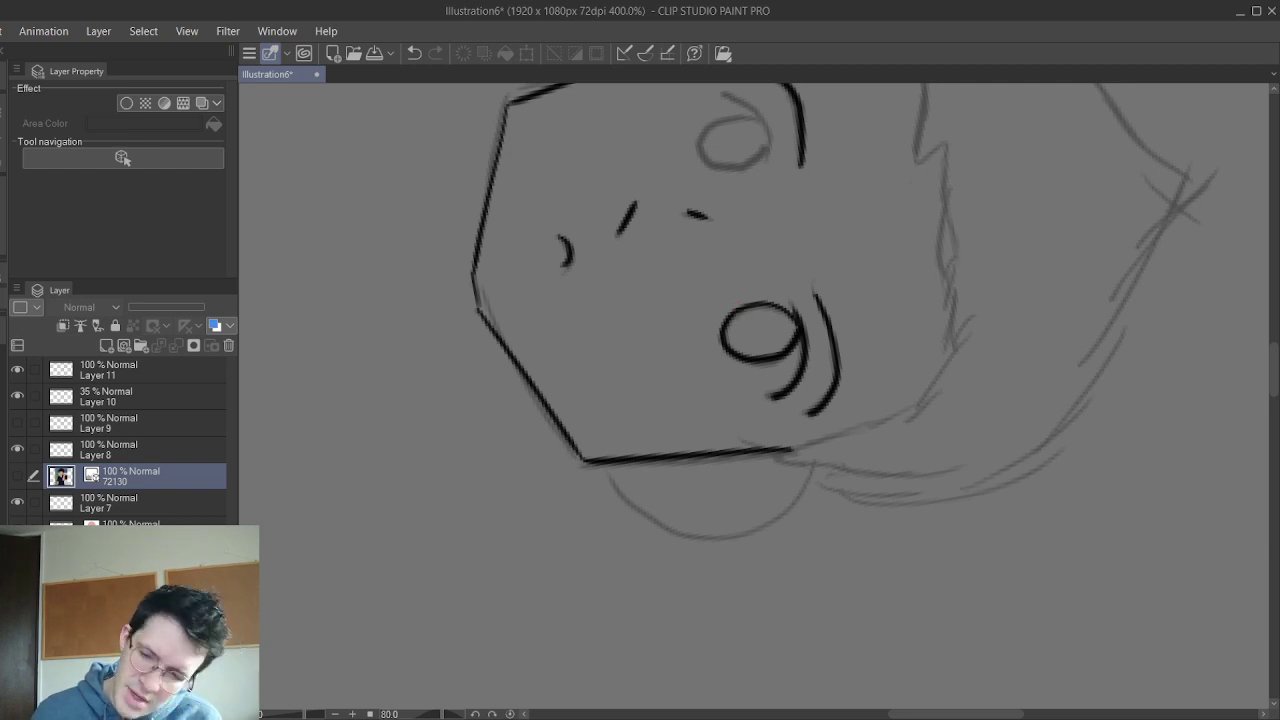
pyautogui.click(415, 53)
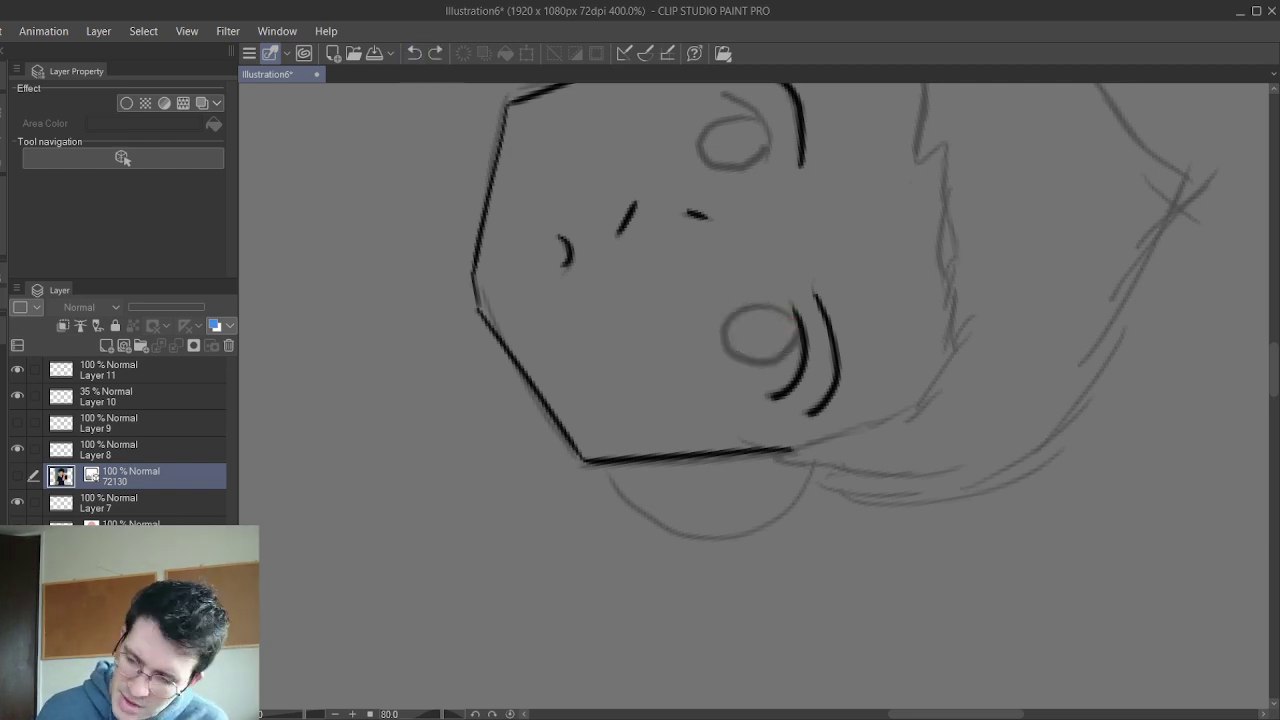
pyautogui.click(84, 364)
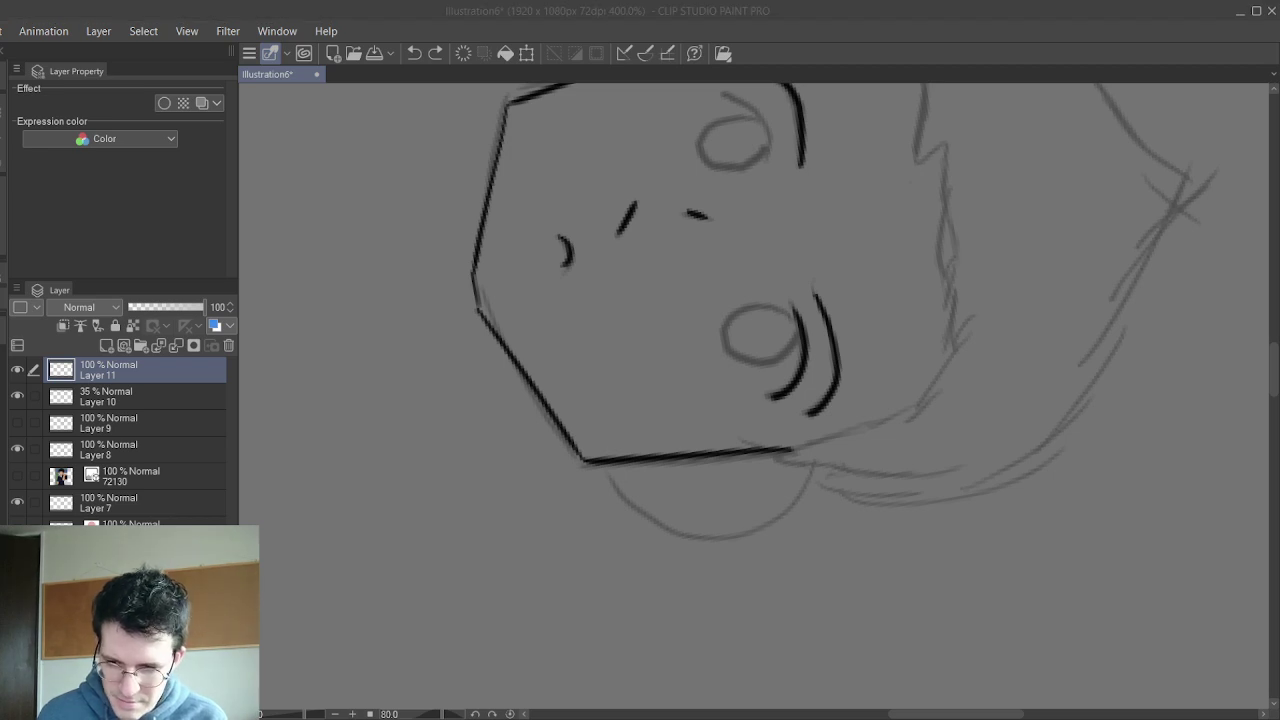
pyautogui.click(730, 455)
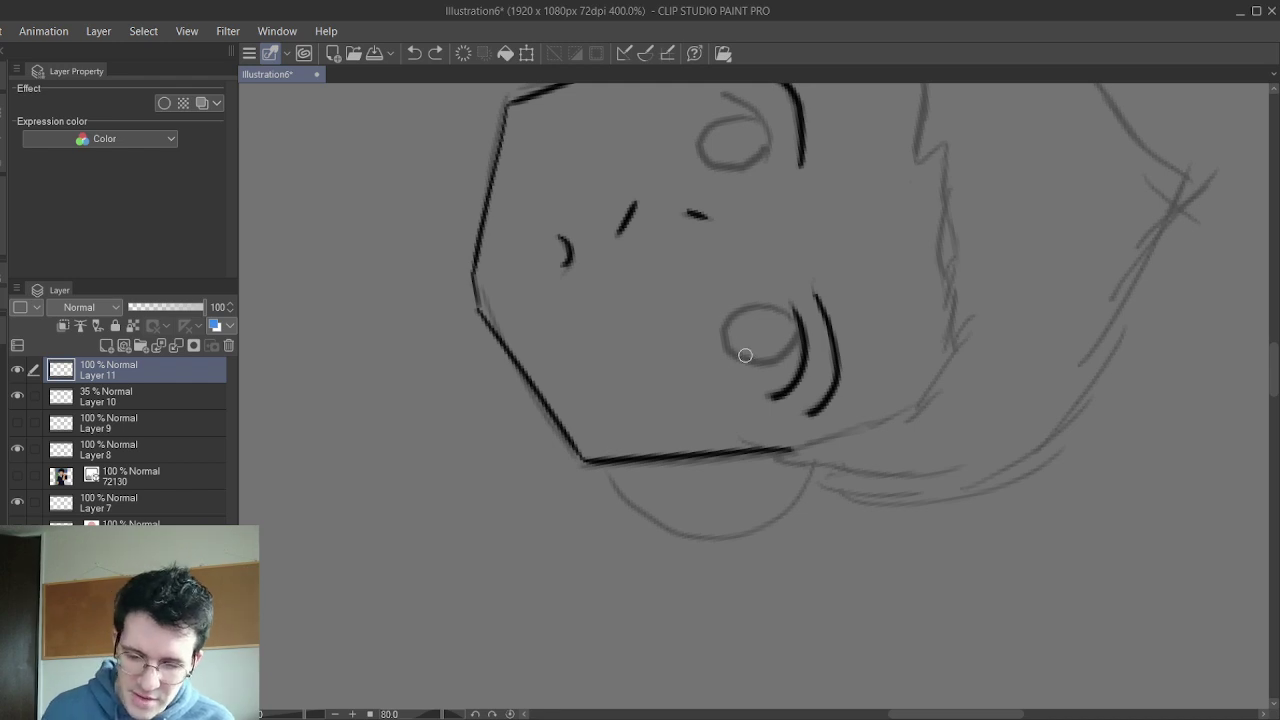
# - Ink the oval iris outline of the face's right eye, plus the curved upper lid and iris outline of the other eye
pyautogui.moveTo(798, 327)
pyautogui.mouseDown()
pyautogui.moveTo(744, 304)
pyautogui.moveTo(723, 339)
pyautogui.moveTo(739, 357)
pyautogui.moveTo(769, 358)
pyautogui.moveTo(792, 313)
pyautogui.mouseUp()
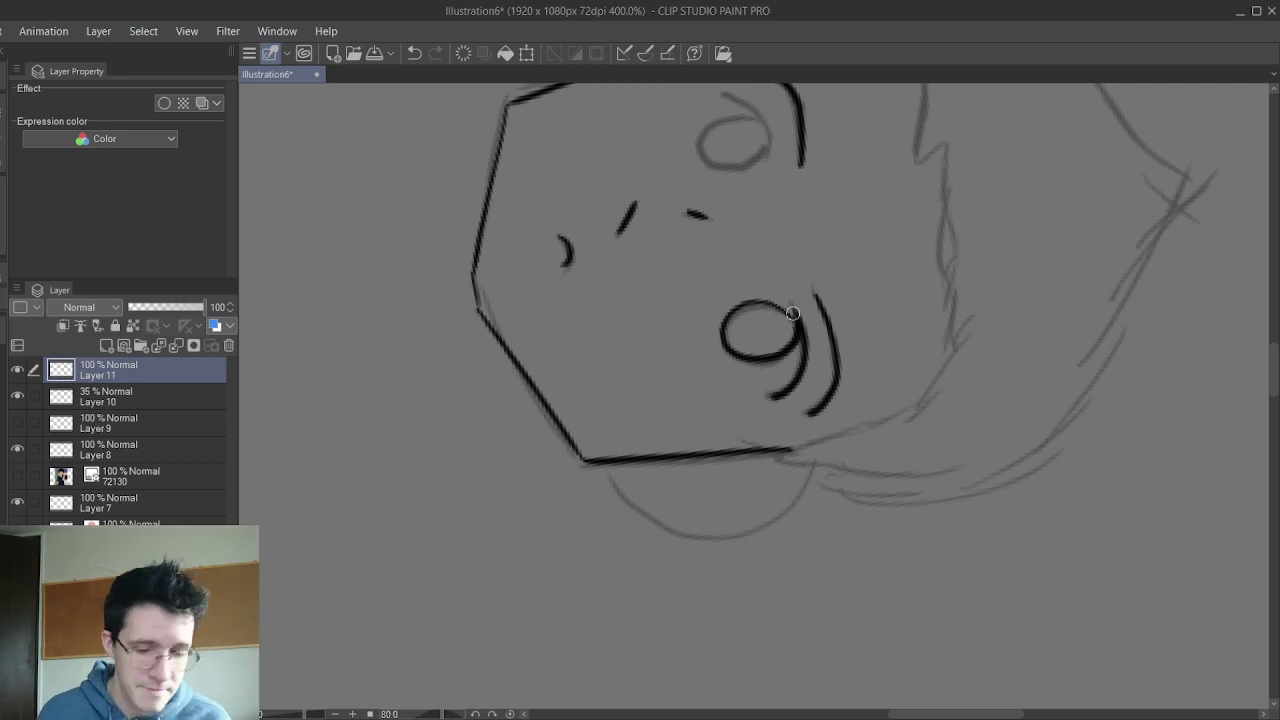
pyautogui.moveTo(792, 313); pyautogui.dragTo(800, 401)
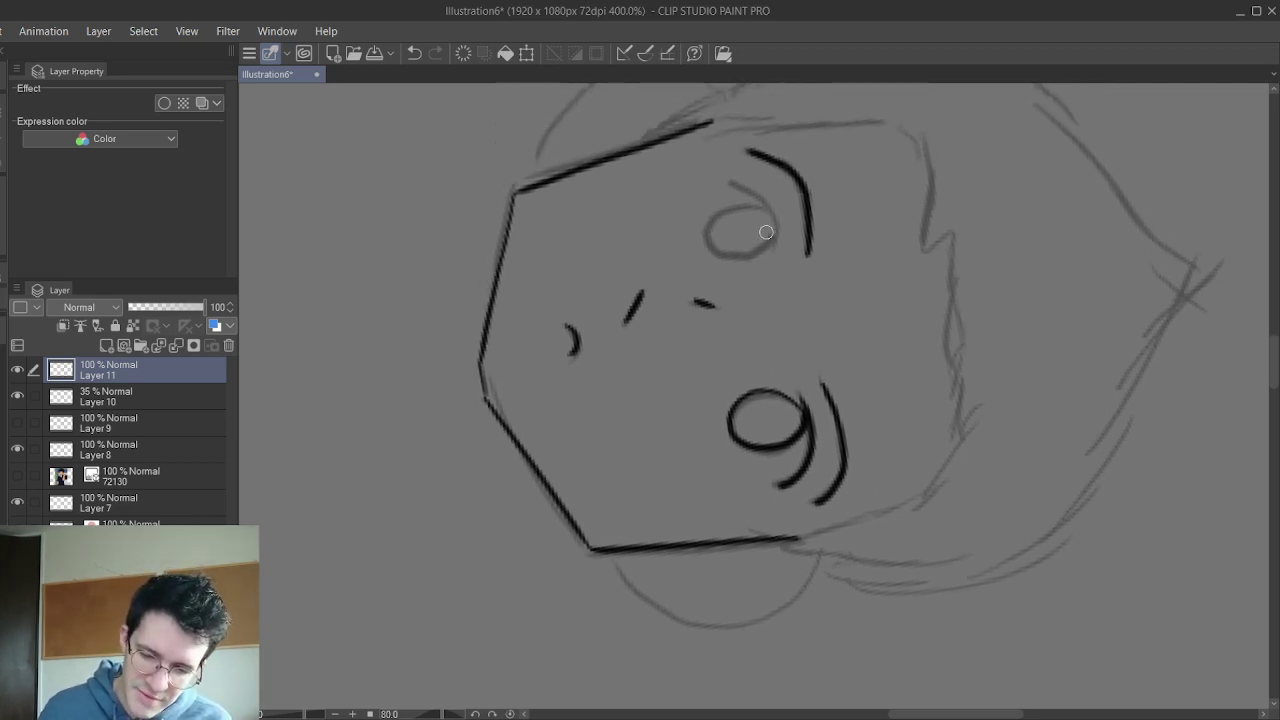
pyautogui.moveTo(766, 252)
pyautogui.mouseDown()
pyautogui.moveTo(779, 237)
pyautogui.moveTo(726, 182)
pyautogui.mouseUp()
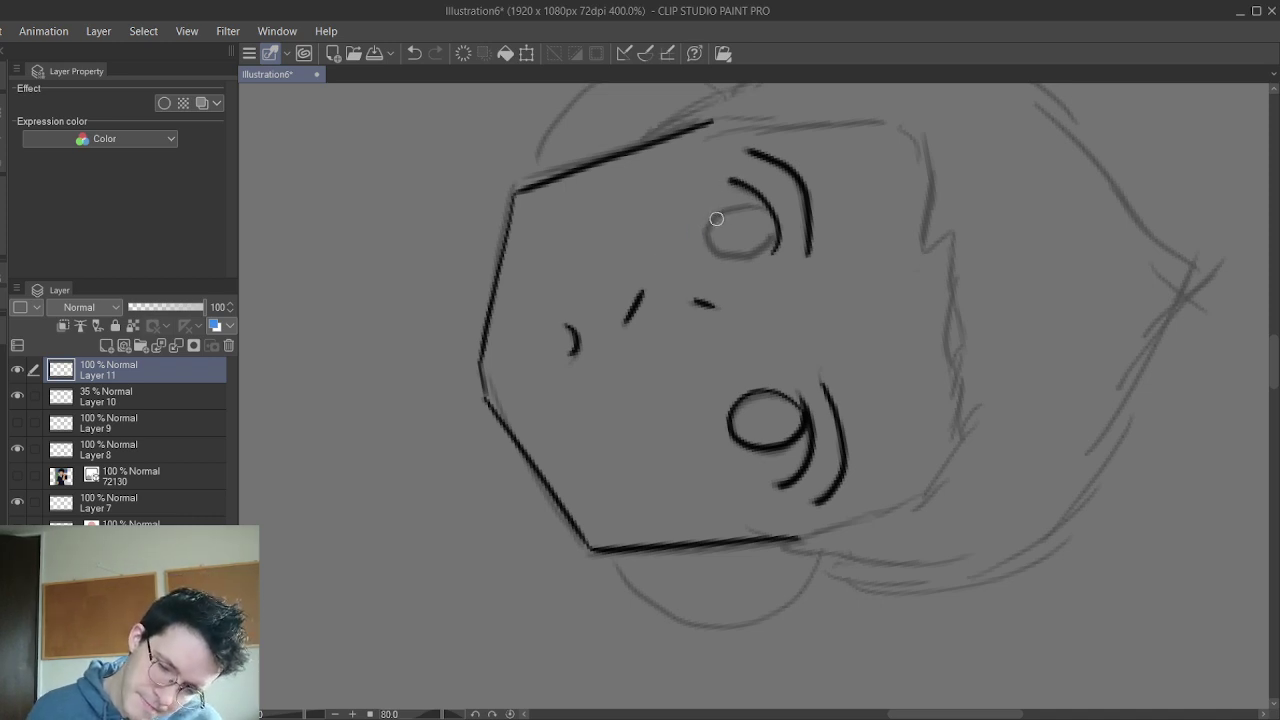
pyautogui.moveTo(770, 219)
pyautogui.mouseDown()
pyautogui.moveTo(763, 250)
pyautogui.moveTo(730, 259)
pyautogui.moveTo(702, 238)
pyautogui.moveTo(733, 217)
pyautogui.mouseUp()
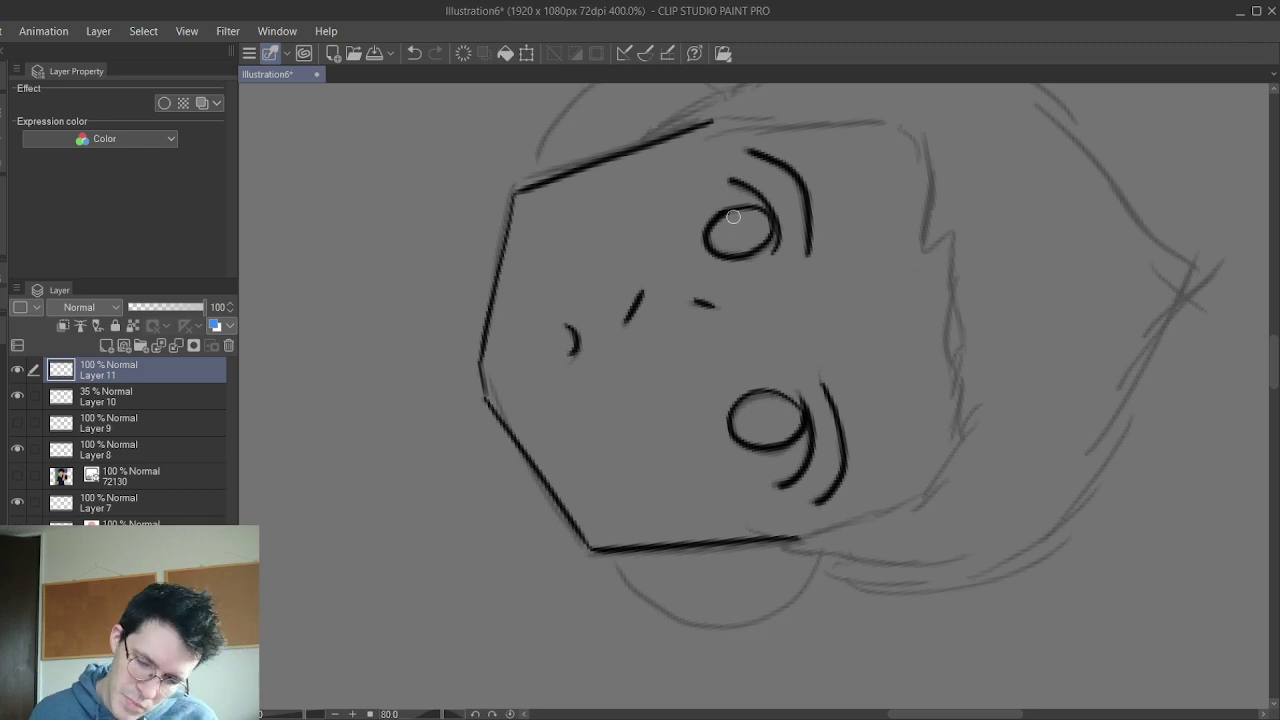
# - Ink the jagged outer hair edge on the face's left side down to the sideburn and the spiky hairline around the forehead
pyautogui.press('@')
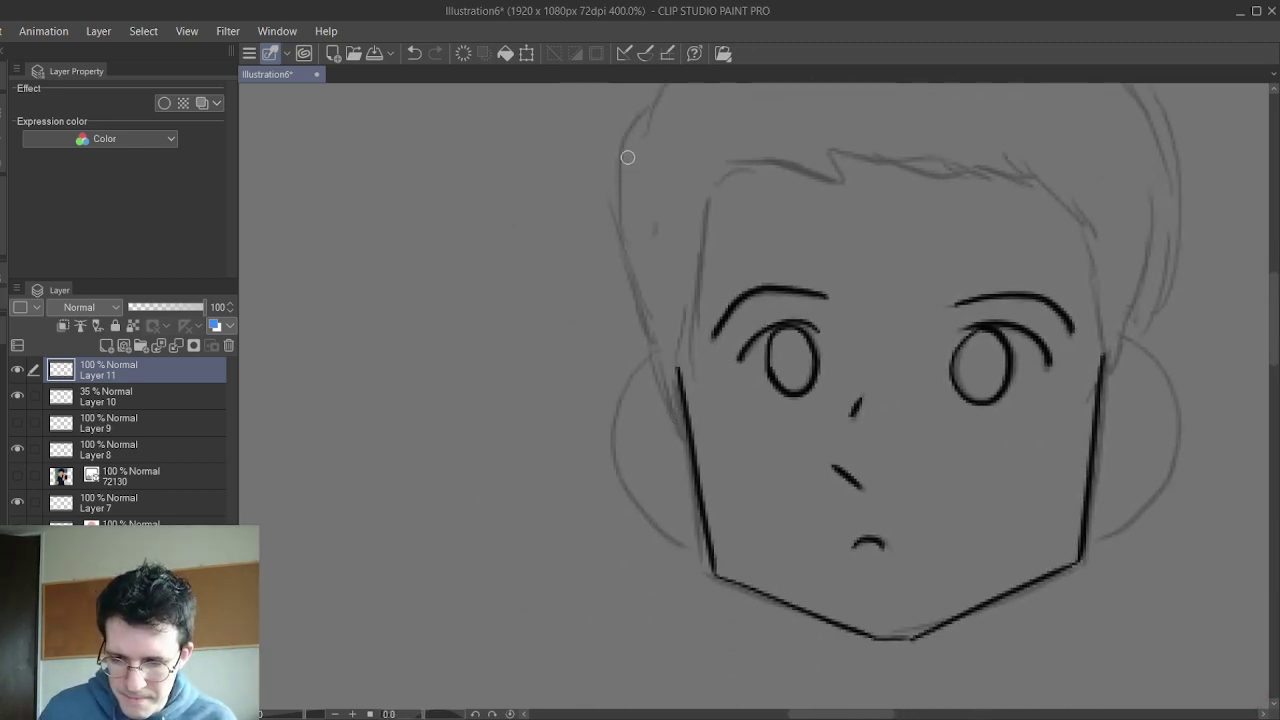
pyautogui.moveTo(625, 149)
pyautogui.mouseDown()
pyautogui.moveTo(623, 220)
pyautogui.moveTo(620, 230)
pyautogui.moveTo(618, 201)
pyautogui.moveTo(607, 232)
pyautogui.moveTo(619, 219)
pyautogui.moveTo(608, 233)
pyautogui.moveTo(620, 228)
pyautogui.moveTo(630, 298)
pyautogui.moveTo(688, 442)
pyautogui.mouseUp()
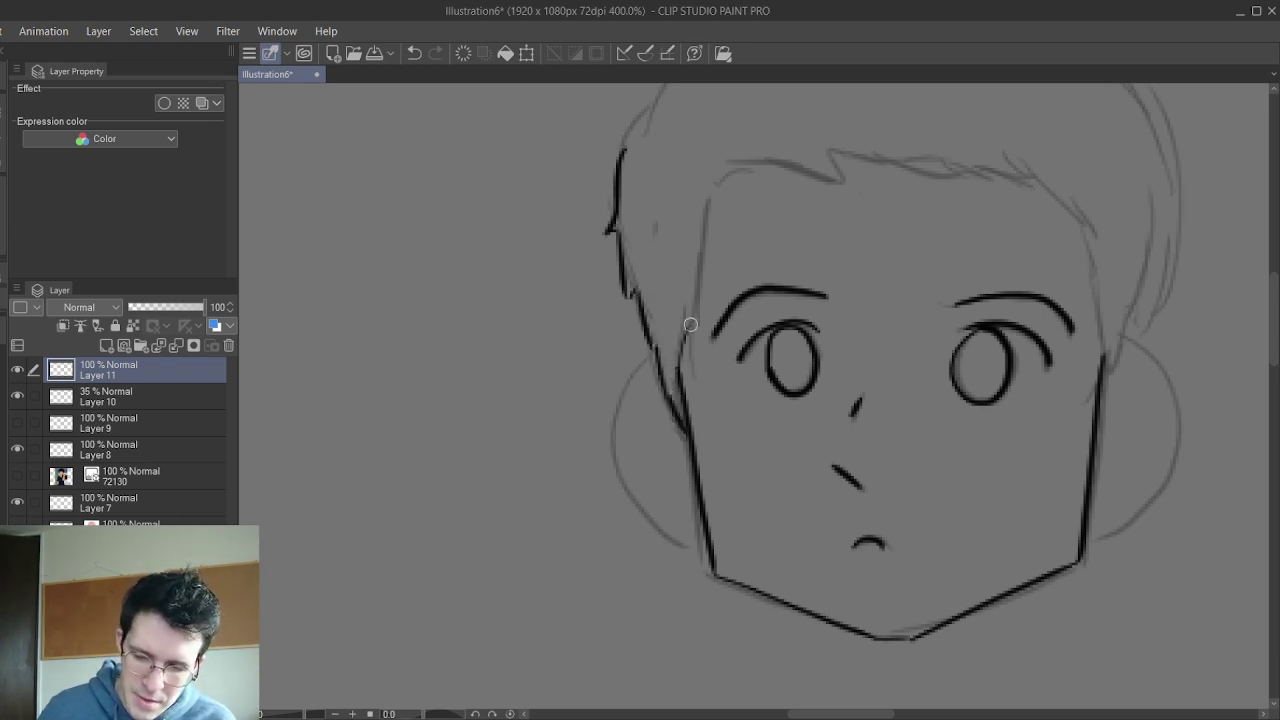
pyautogui.moveTo(690, 325)
pyautogui.mouseDown()
pyautogui.moveTo(688, 372)
pyautogui.moveTo(713, 215)
pyautogui.moveTo(737, 171)
pyautogui.moveTo(842, 184)
pyautogui.moveTo(832, 150)
pyautogui.moveTo(945, 176)
pyautogui.moveTo(815, 180)
pyautogui.moveTo(695, 225)
pyautogui.moveTo(782, 240)
pyautogui.moveTo(777, 223)
pyautogui.moveTo(840, 266)
pyautogui.moveTo(862, 432)
pyautogui.moveTo(876, 405)
pyautogui.moveTo(850, 510)
pyautogui.moveTo(924, 515)
pyautogui.mouseUp()
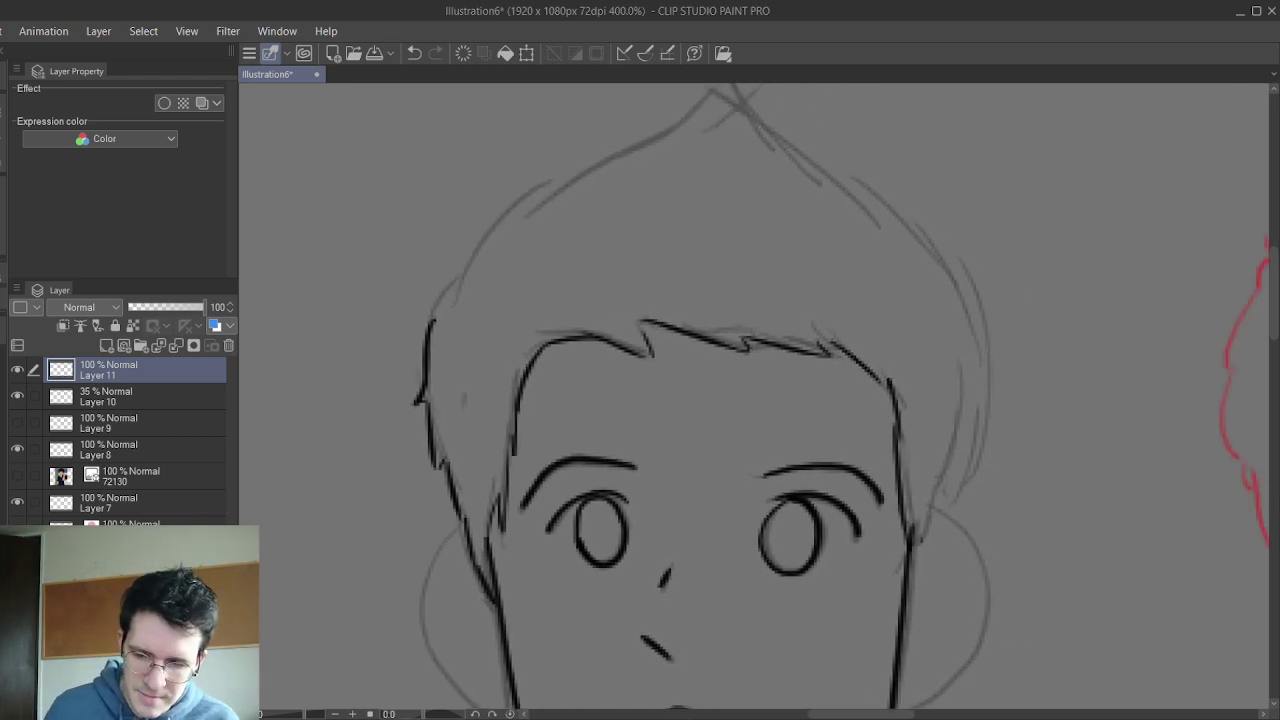
# - Ink the jagged hair contour along the head's right side and over both slopes of the crown to the pointed peak
pyautogui.moveTo(968, 415); pyautogui.dragTo(903, 420)
pyautogui.moveTo(913, 352)
pyautogui.mouseDown()
pyautogui.moveTo(919, 407)
pyautogui.moveTo(914, 425)
pyautogui.moveTo(908, 407)
pyautogui.moveTo(901, 478)
pyautogui.moveTo(846, 548)
pyautogui.mouseUp()
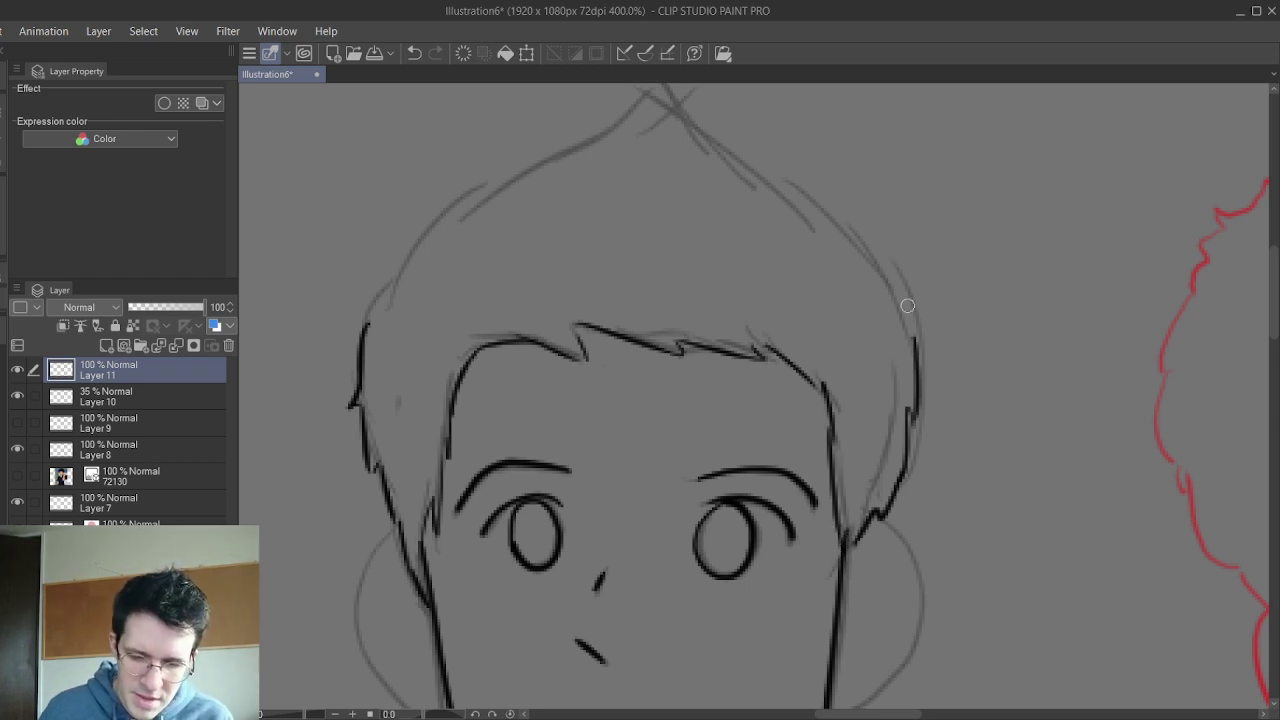
pyautogui.moveTo(920, 343)
pyautogui.mouseDown()
pyautogui.moveTo(877, 246)
pyautogui.moveTo(892, 272)
pyautogui.moveTo(807, 191)
pyautogui.moveTo(808, 209)
pyautogui.moveTo(737, 151)
pyautogui.moveTo(737, 164)
pyautogui.moveTo(672, 84)
pyautogui.moveTo(830, 186)
pyautogui.moveTo(843, 212)
pyautogui.mouseUp()
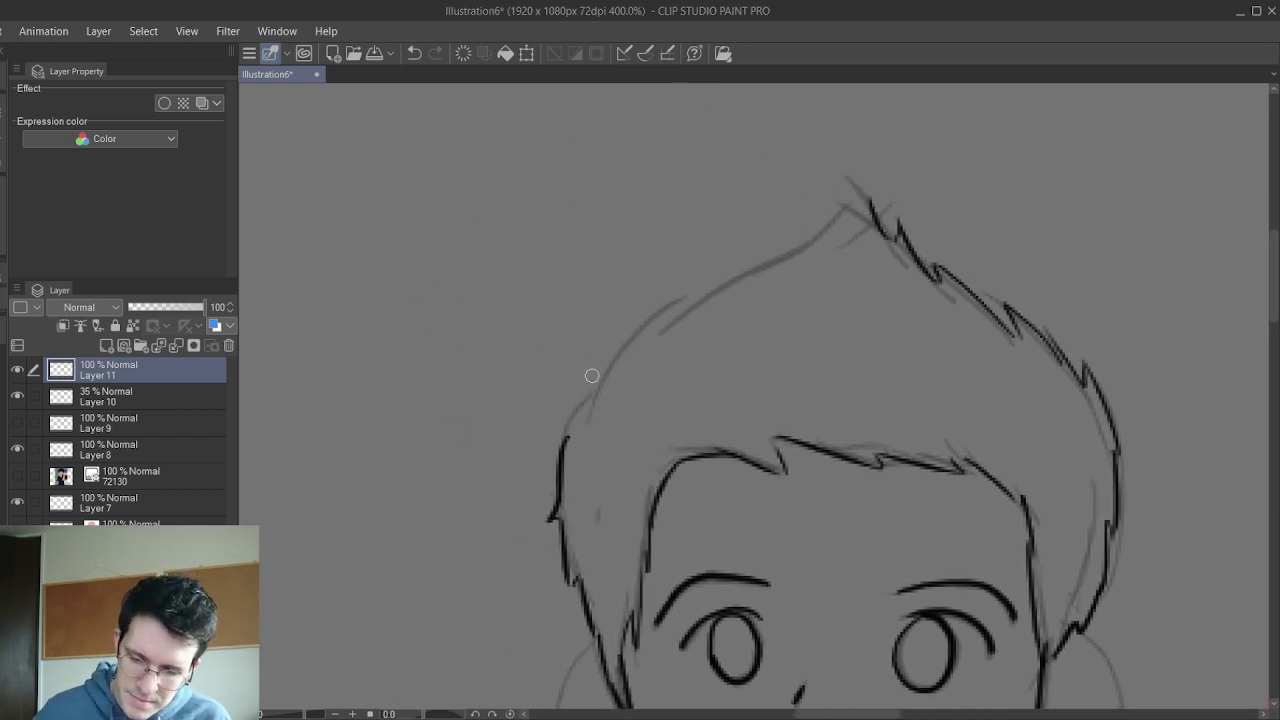
pyautogui.moveTo(563, 441)
pyautogui.mouseDown()
pyautogui.moveTo(661, 306)
pyautogui.moveTo(727, 285)
pyautogui.moveTo(756, 245)
pyautogui.moveTo(760, 270)
pyautogui.moveTo(852, 192)
pyautogui.moveTo(874, 208)
pyautogui.moveTo(852, 130)
pyautogui.moveTo(804, 90)
pyautogui.mouseUp()
pyautogui.scroll(-2, 905, 410)
pyautogui.moveTo(697, 481)
pyautogui.mouseDown()
pyautogui.moveTo(603, 358)
pyautogui.moveTo(582, 448)
pyautogui.moveTo(642, 490)
pyautogui.mouseUp()
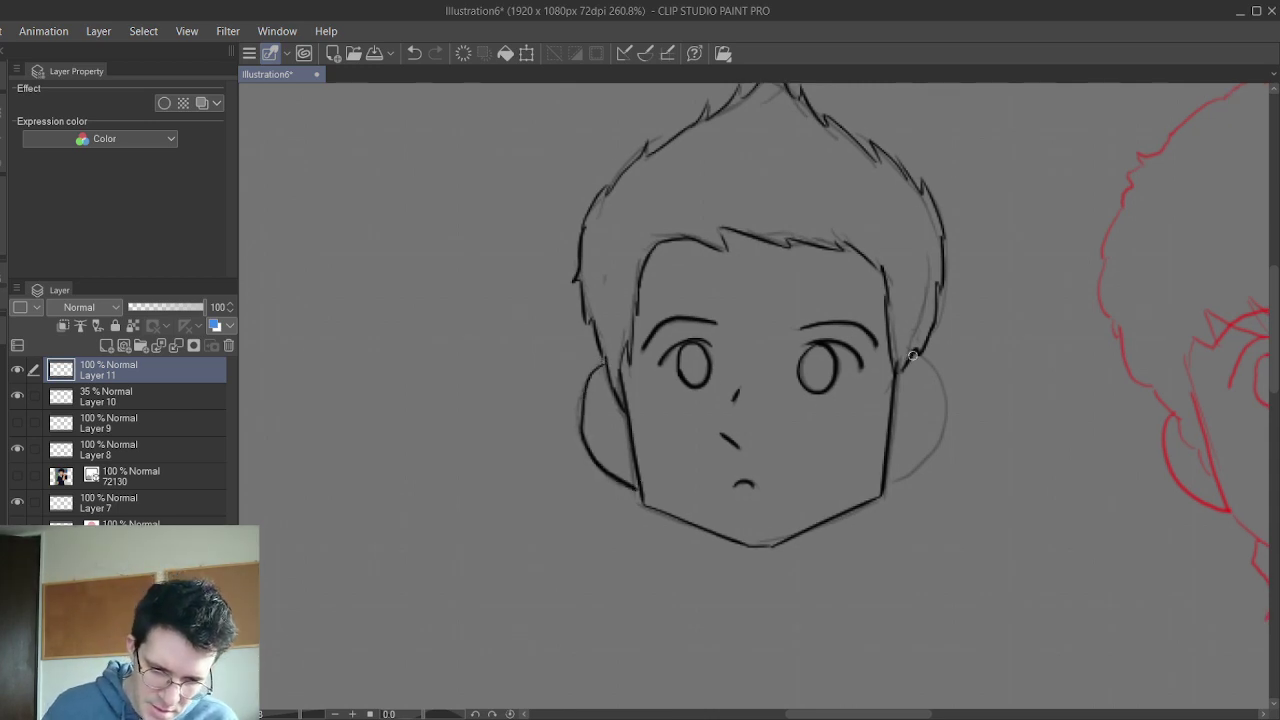
pyautogui.moveTo(905, 352)
pyautogui.mouseDown()
pyautogui.moveTo(932, 379)
pyautogui.moveTo(930, 428)
pyautogui.moveTo(873, 485)
pyautogui.mouseUp()
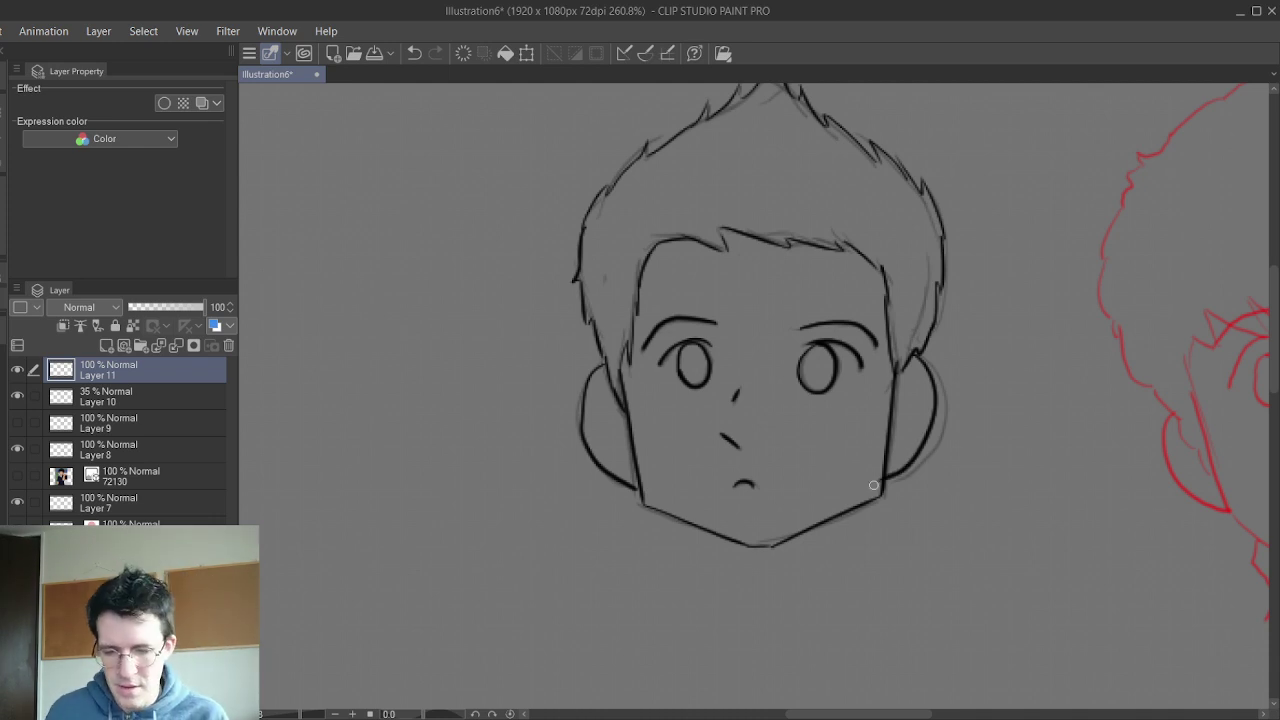
pyautogui.hotkey('ctrl', 'z')
pyautogui.hotkey('ctrl', 'z')
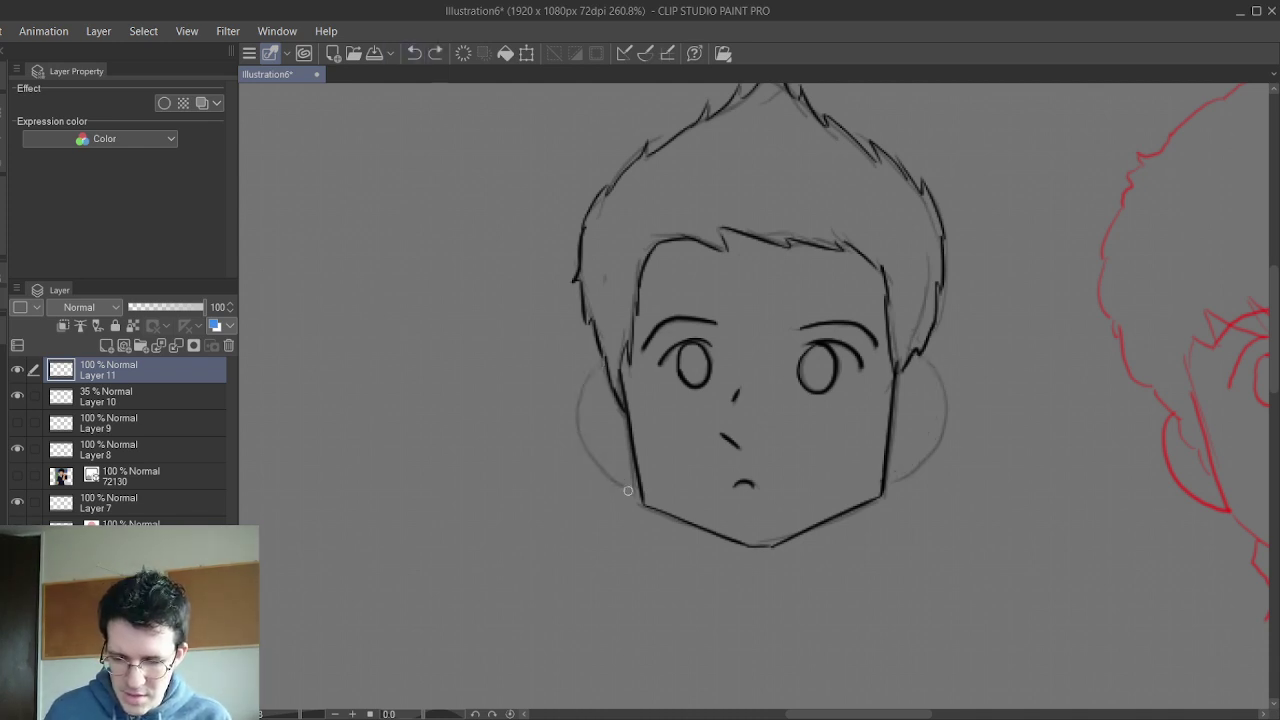
pyautogui.moveTo(642, 492)
pyautogui.mouseDown()
pyautogui.moveTo(584, 438)
pyautogui.moveTo(584, 389)
pyautogui.moveTo(604, 360)
pyautogui.mouseUp()
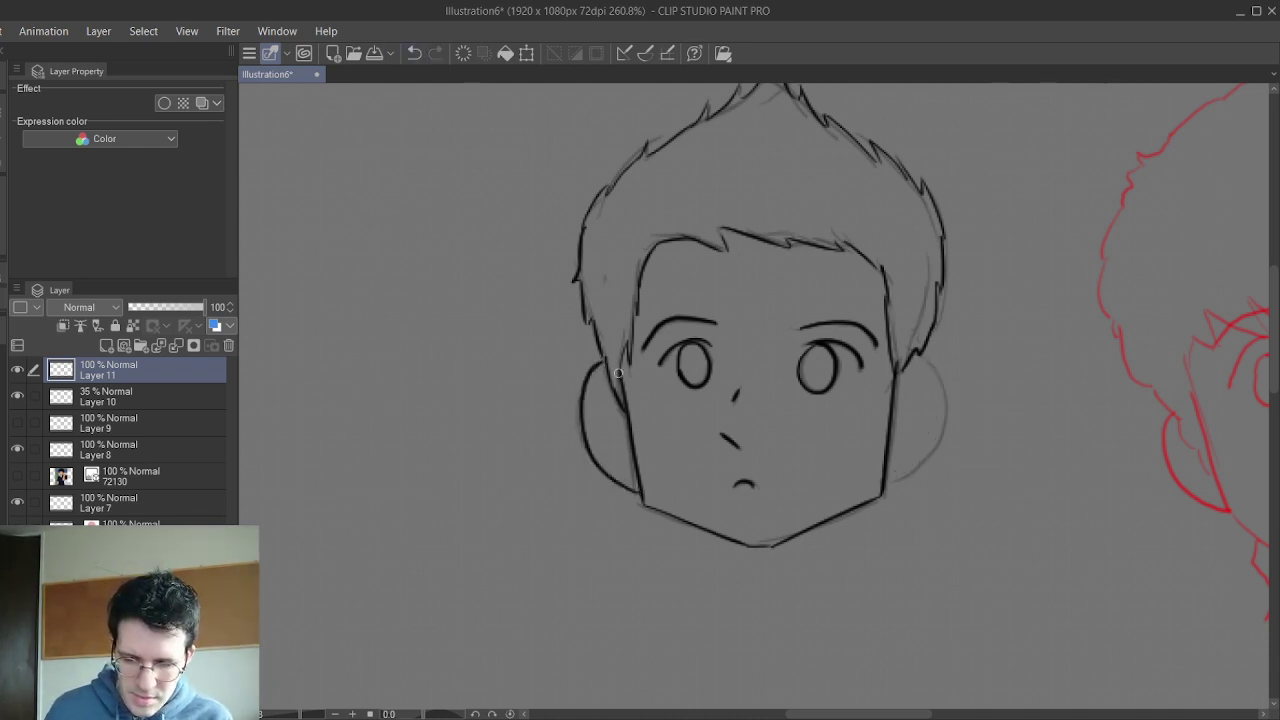
pyautogui.hotkey('ctrl', 'z')
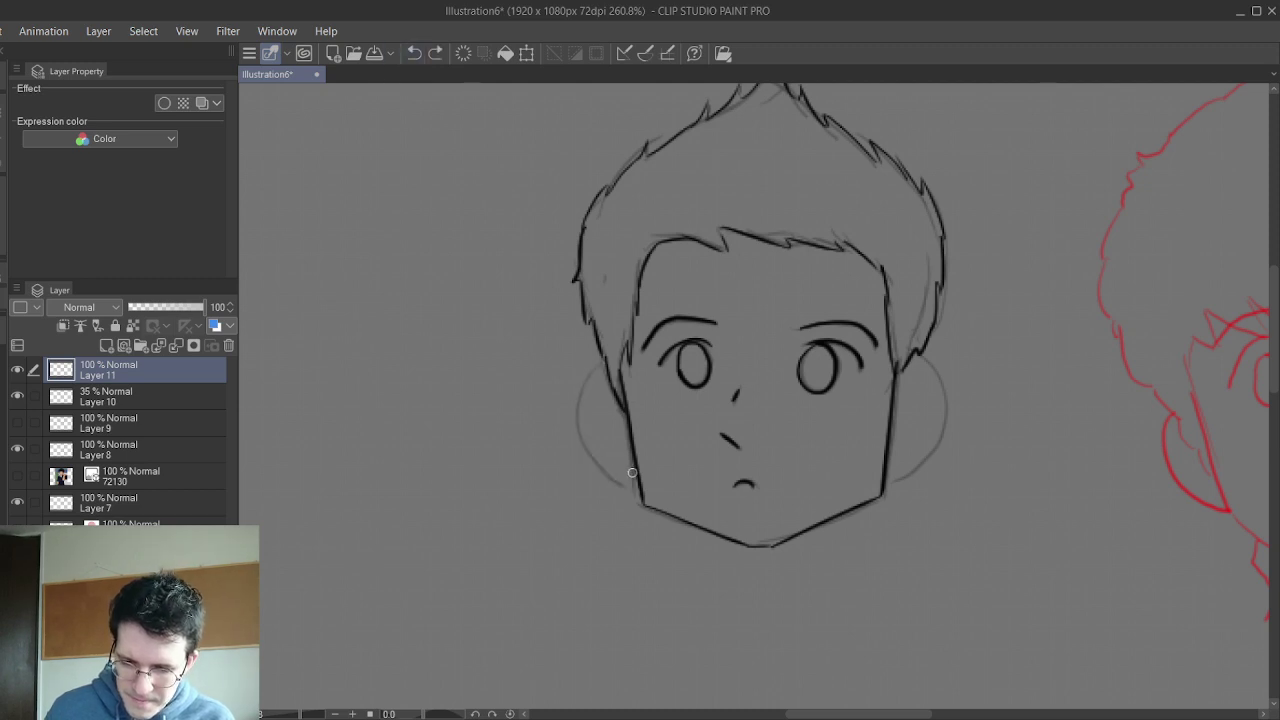
# - Ink the curved outlines of both ears slightly inside the sketched ears, from the hair edge down to the jaw
pyautogui.moveTo(622, 476)
pyautogui.mouseDown()
pyautogui.moveTo(589, 428)
pyautogui.moveTo(606, 362)
pyautogui.mouseUp()
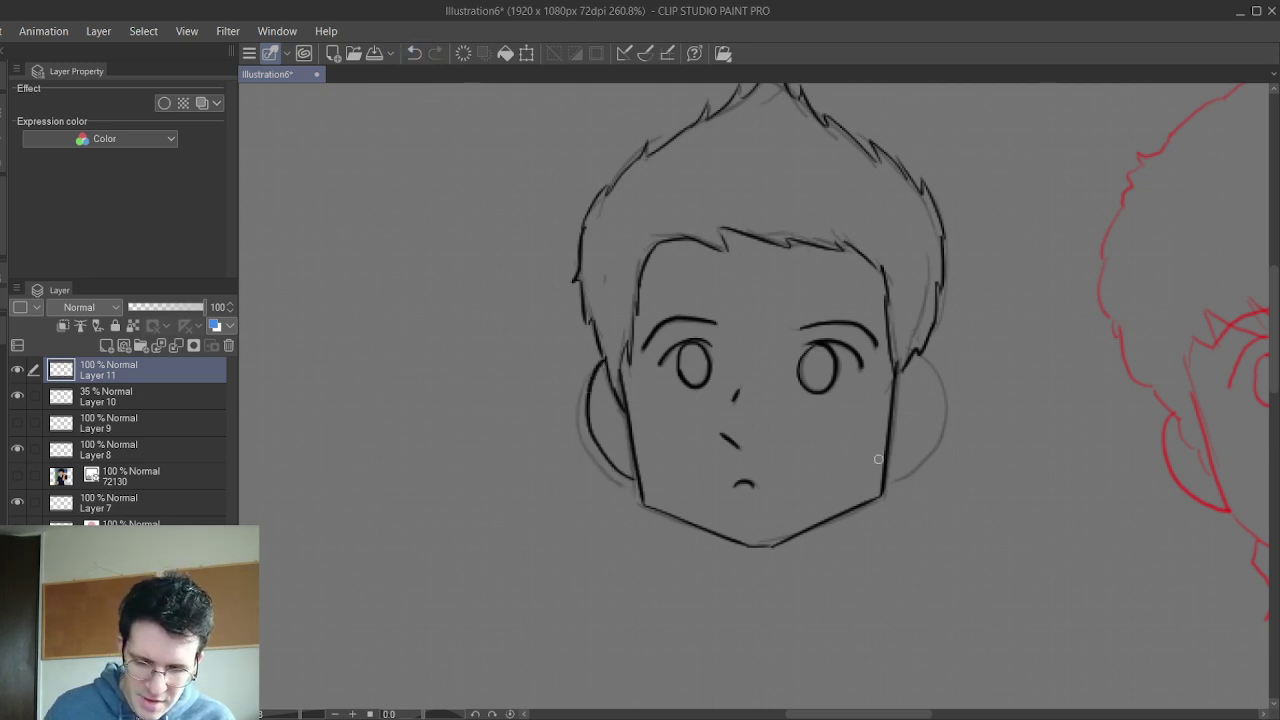
pyautogui.moveTo(889, 477)
pyautogui.mouseDown()
pyautogui.moveTo(936, 409)
pyautogui.moveTo(925, 367)
pyautogui.moveTo(885, 350)
pyautogui.mouseUp()
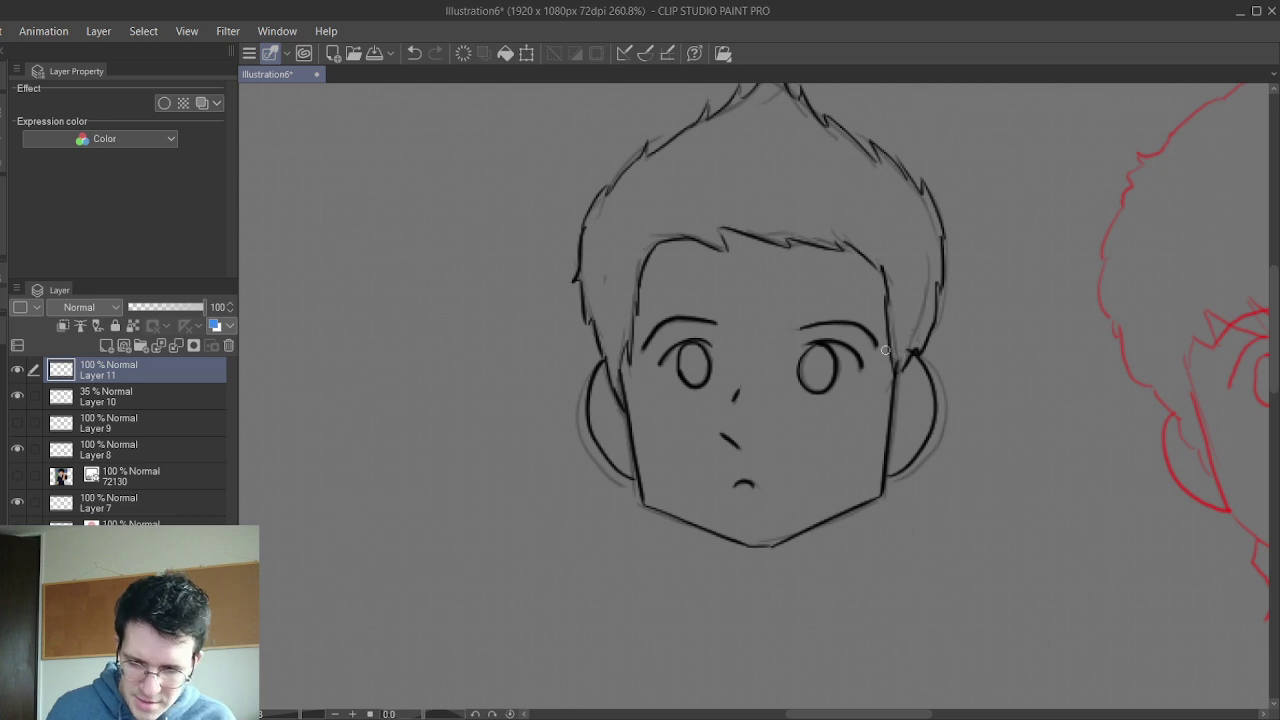
# - Ink the two short neck lines running down from the jaw, redoing the first left-side stroke
pyautogui.moveTo(685, 528)
pyautogui.mouseDown()
pyautogui.moveTo(616, 410)
pyautogui.moveTo(616, 450)
pyautogui.mouseUp()
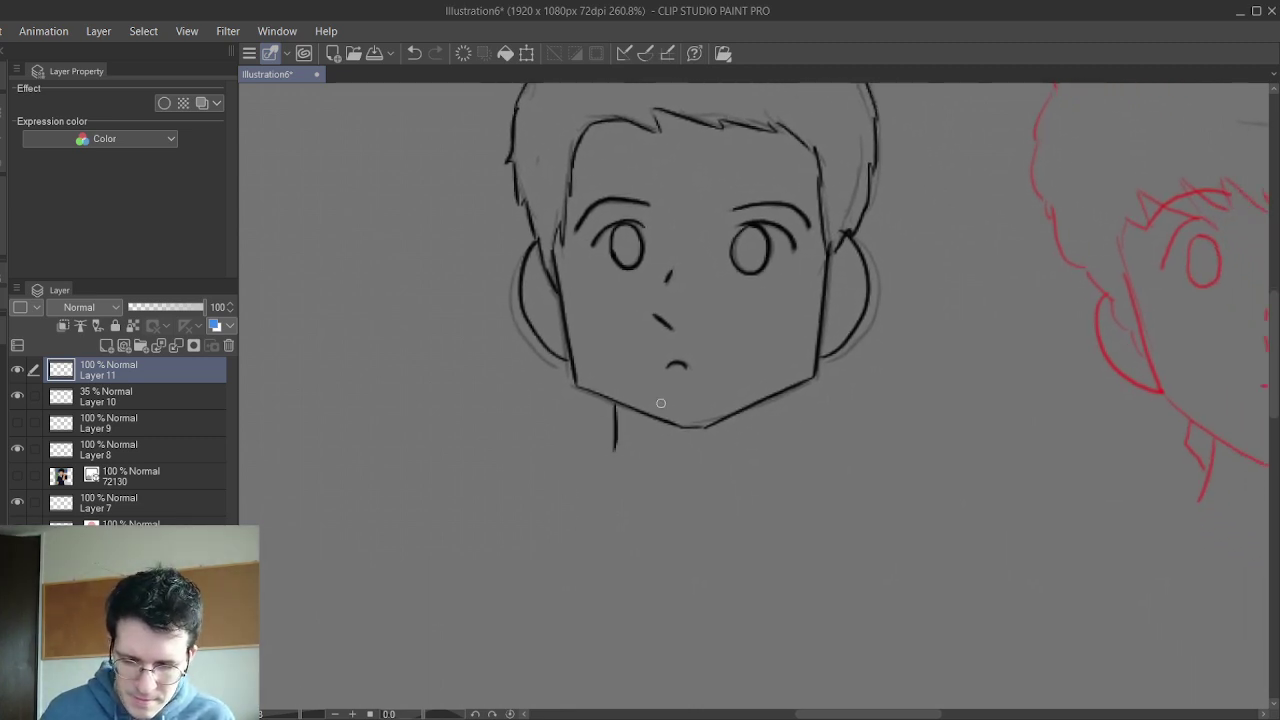
pyautogui.hotkey('ctrl', 'z')
pyautogui.moveTo(612, 402); pyautogui.dragTo(610, 462)
pyautogui.moveTo(766, 403); pyautogui.dragTo(777, 465)
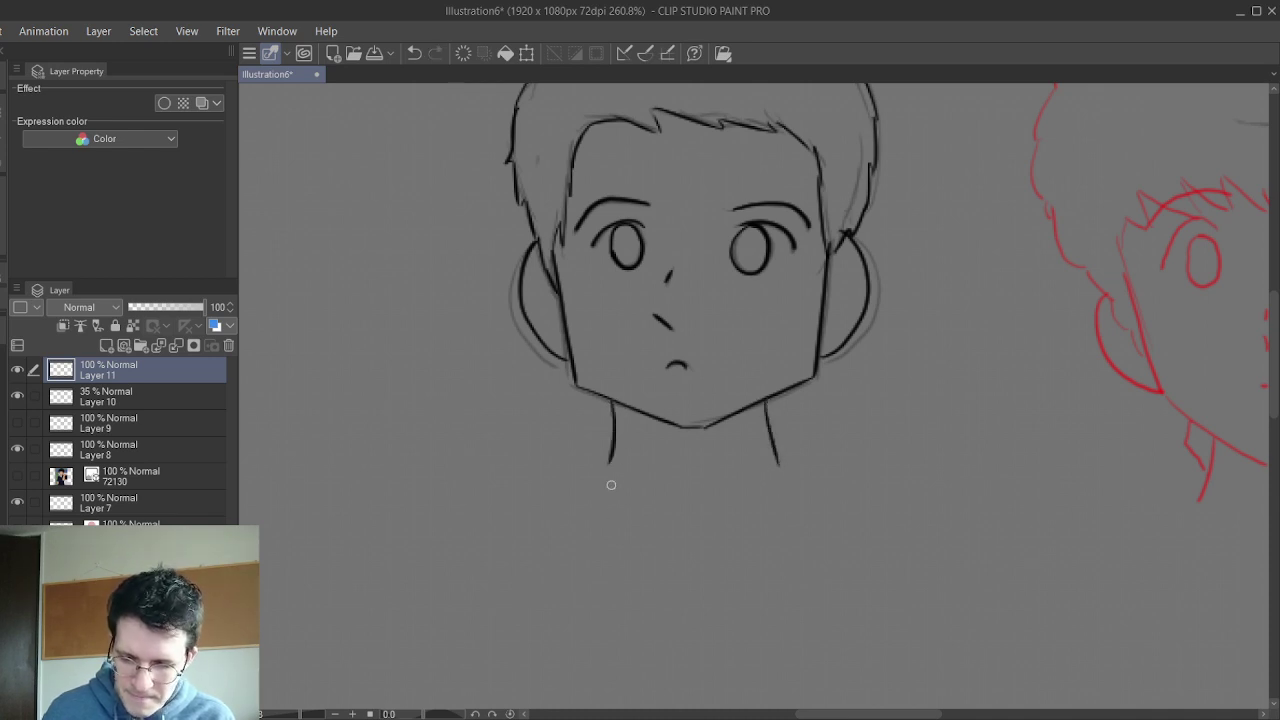
# - Ink a curved collar line across the base of the neck and a sloping shoulder line on each side
pyautogui.moveTo(611, 463)
pyautogui.mouseDown()
pyautogui.moveTo(681, 503)
pyautogui.moveTo(780, 488)
pyautogui.mouseUp()
pyautogui.moveTo(606, 465)
pyautogui.mouseDown()
pyautogui.moveTo(500, 475)
pyautogui.moveTo(366, 530)
pyautogui.mouseUp()
pyautogui.moveTo(786, 474)
pyautogui.mouseDown()
pyautogui.moveTo(896, 496)
pyautogui.moveTo(968, 534)
pyautogui.mouseUp()
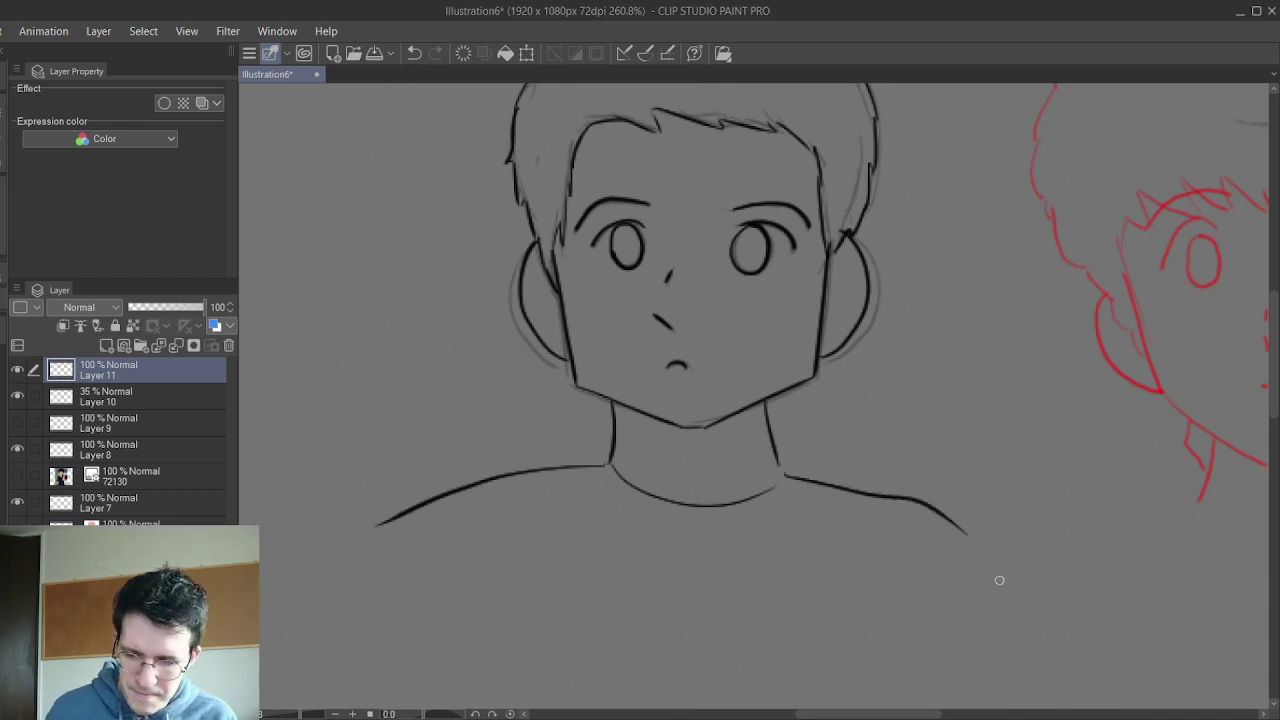
# - Hide the Layer 10 sketch, ink an inner curve in each ear with reference image 72130 shown, and hide that image again
pyautogui.scroll(-2, 999, 580)
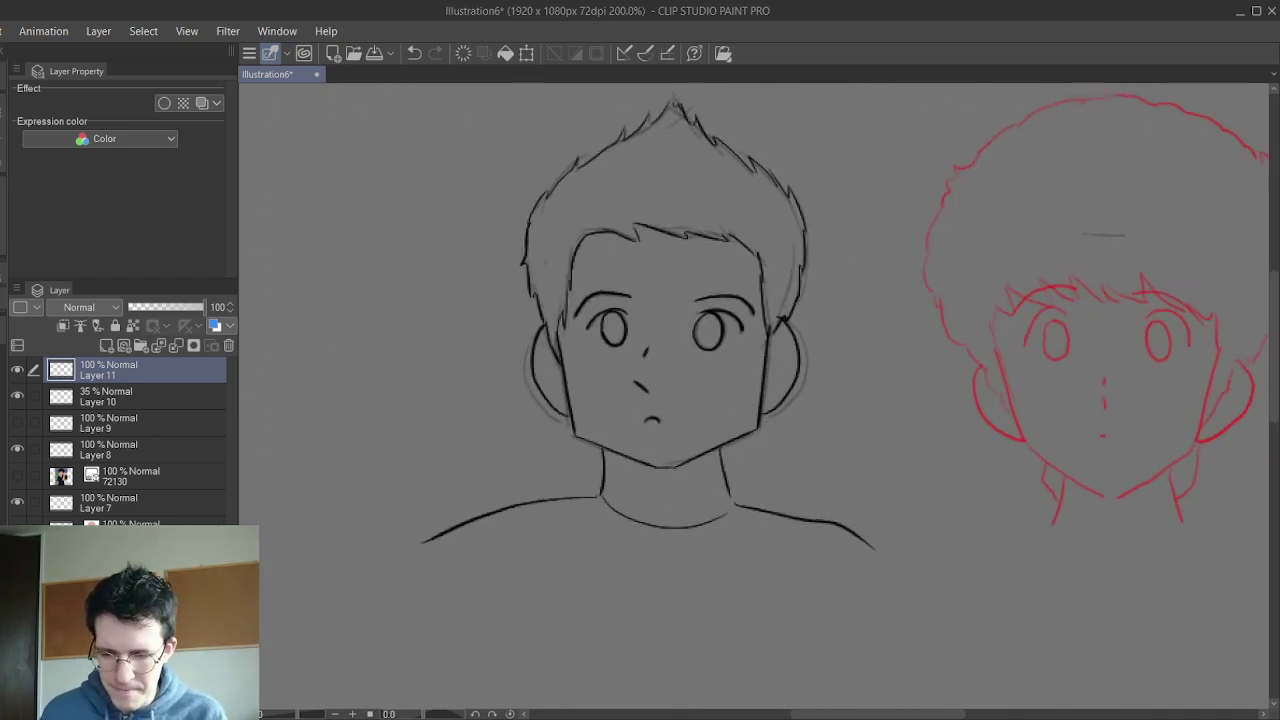
pyautogui.click(17, 396)
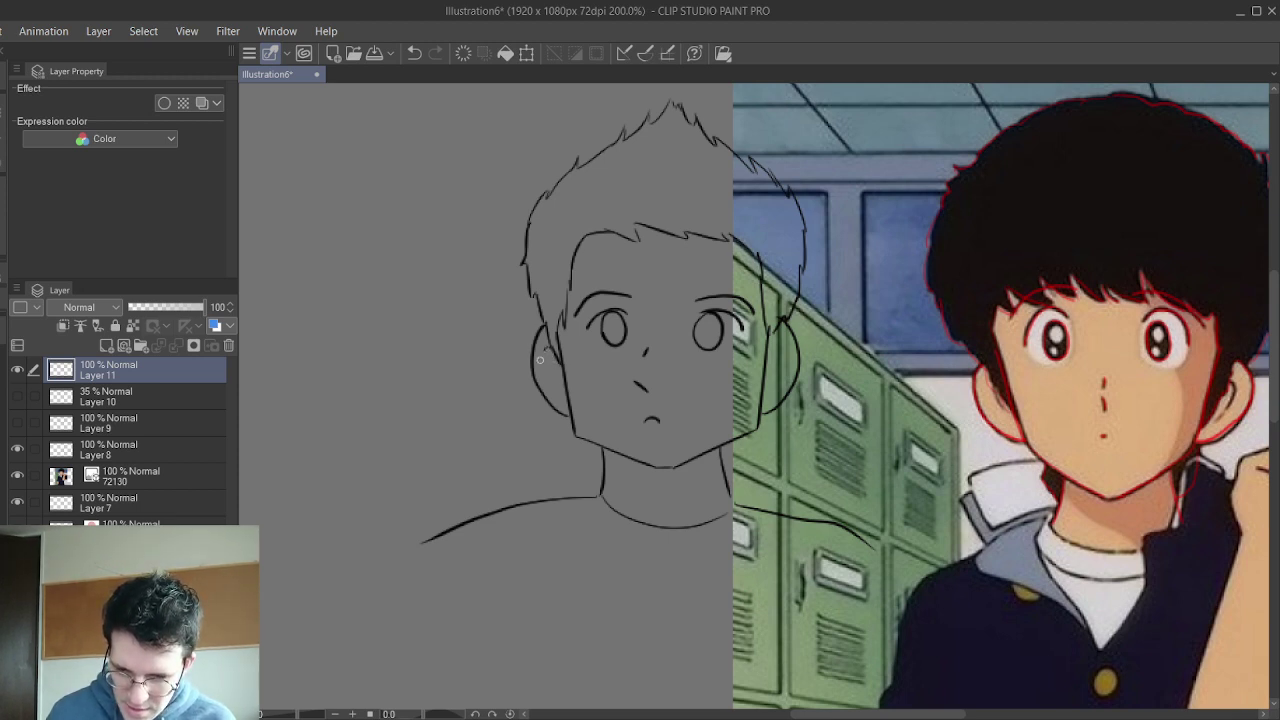
pyautogui.moveTo(542, 352); pyautogui.dragTo(558, 385)
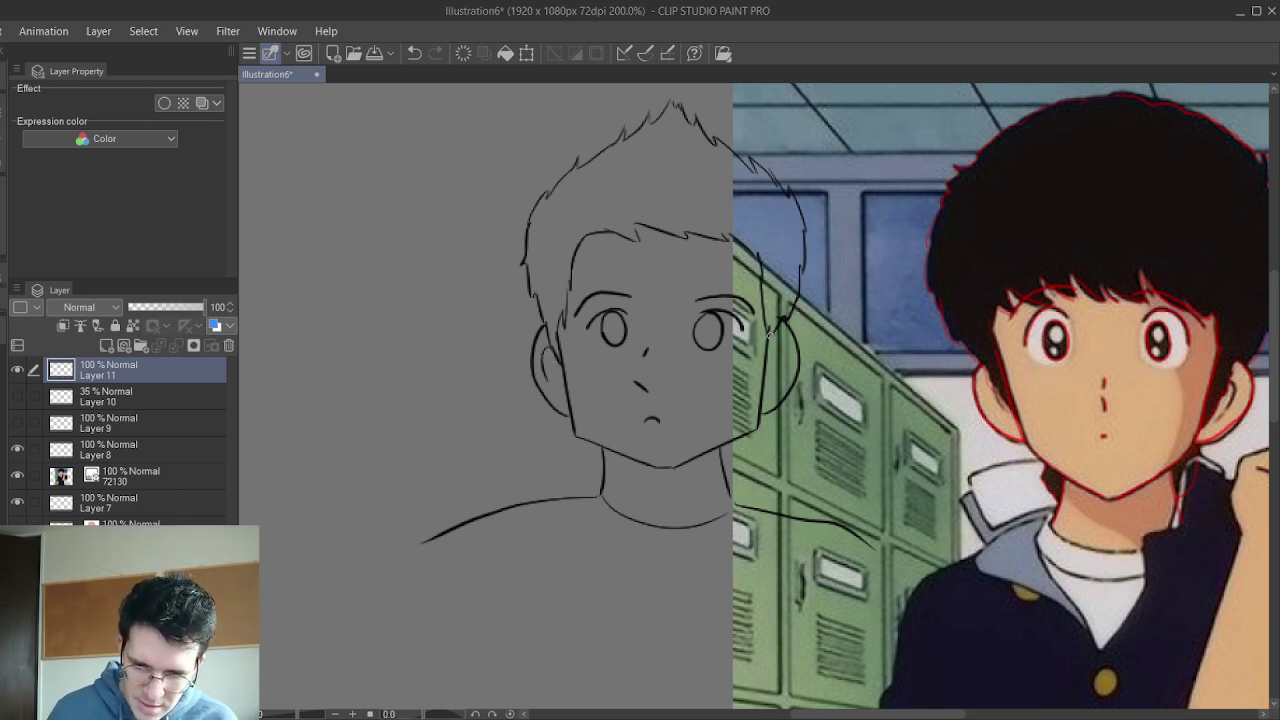
pyautogui.moveTo(774, 339)
pyautogui.mouseDown()
pyautogui.moveTo(767, 386)
pyautogui.moveTo(666, 395)
pyautogui.moveTo(573, 379)
pyautogui.moveTo(625, 405)
pyautogui.moveTo(775, 395)
pyautogui.mouseUp()
pyautogui.click(17, 475)
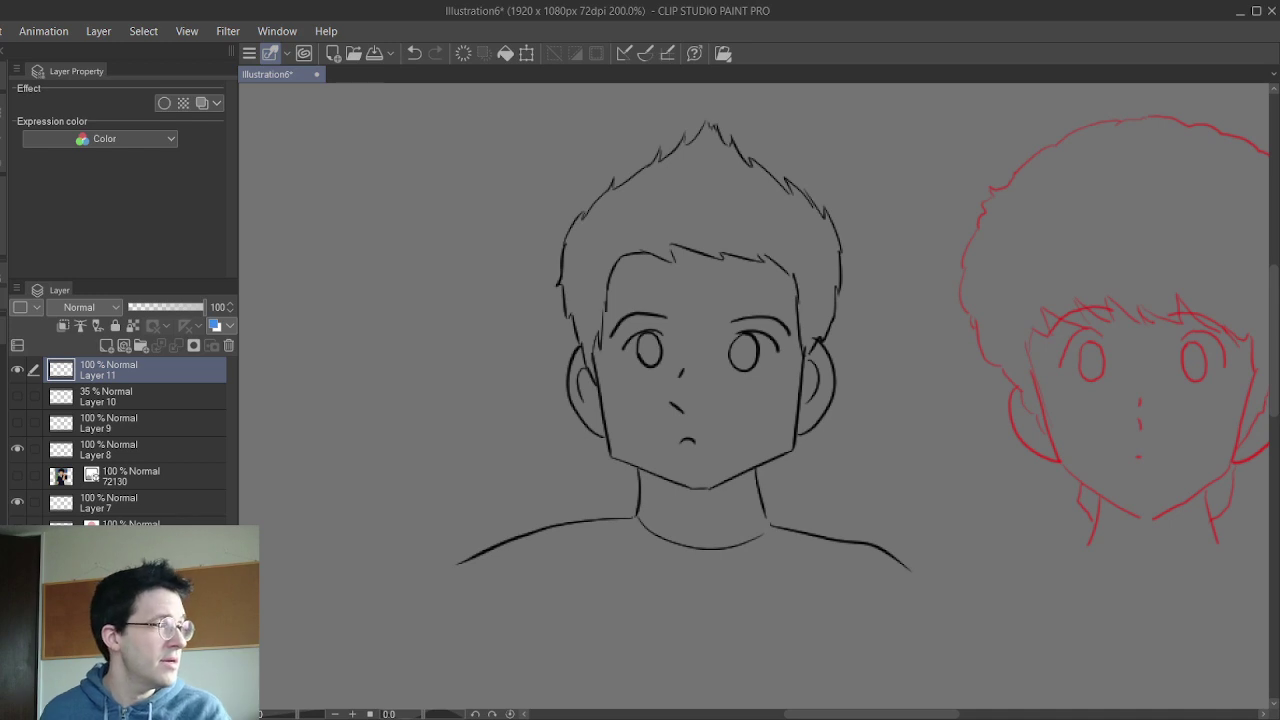